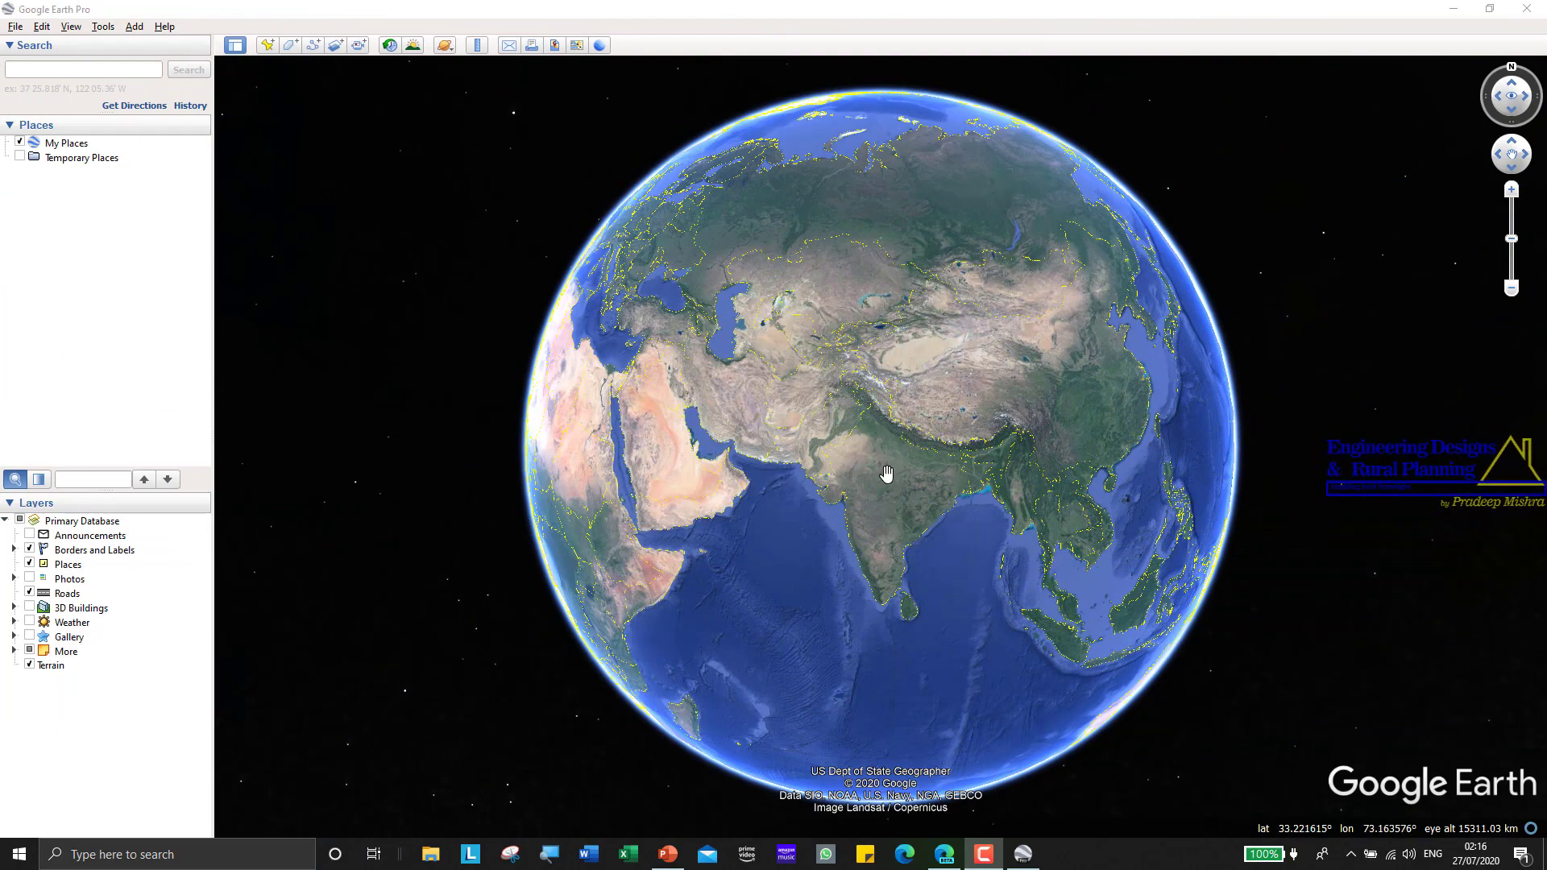
Go from the whole globe to central India and examine the terrain and lake around Chhindwara.
scroll(885, 481, "up", 5)
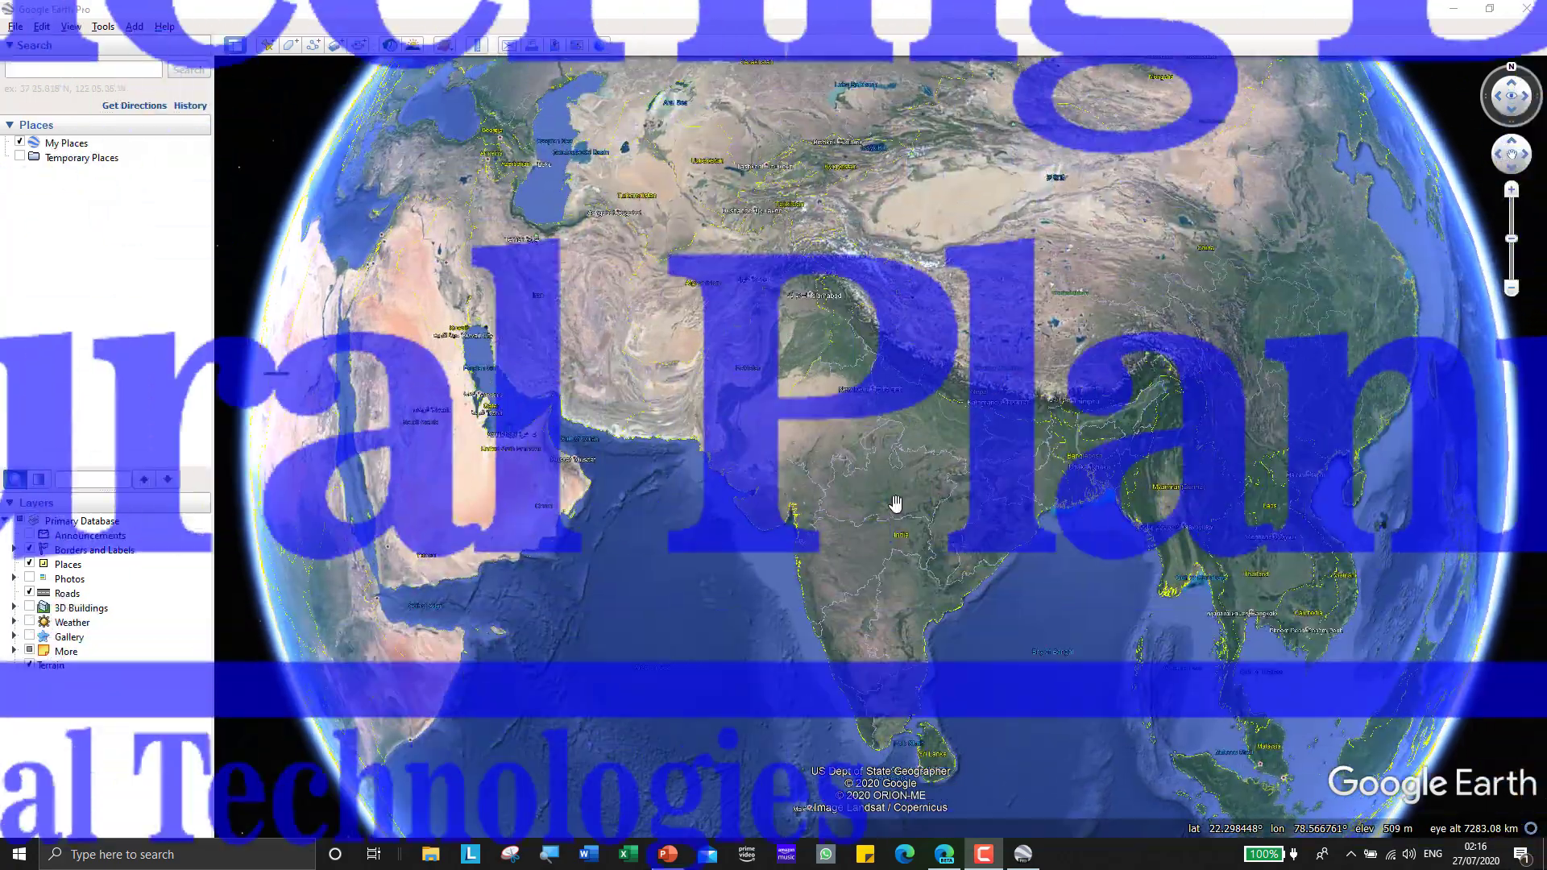
scroll(895, 503, "up", 4)
scroll(895, 504, "up", 5)
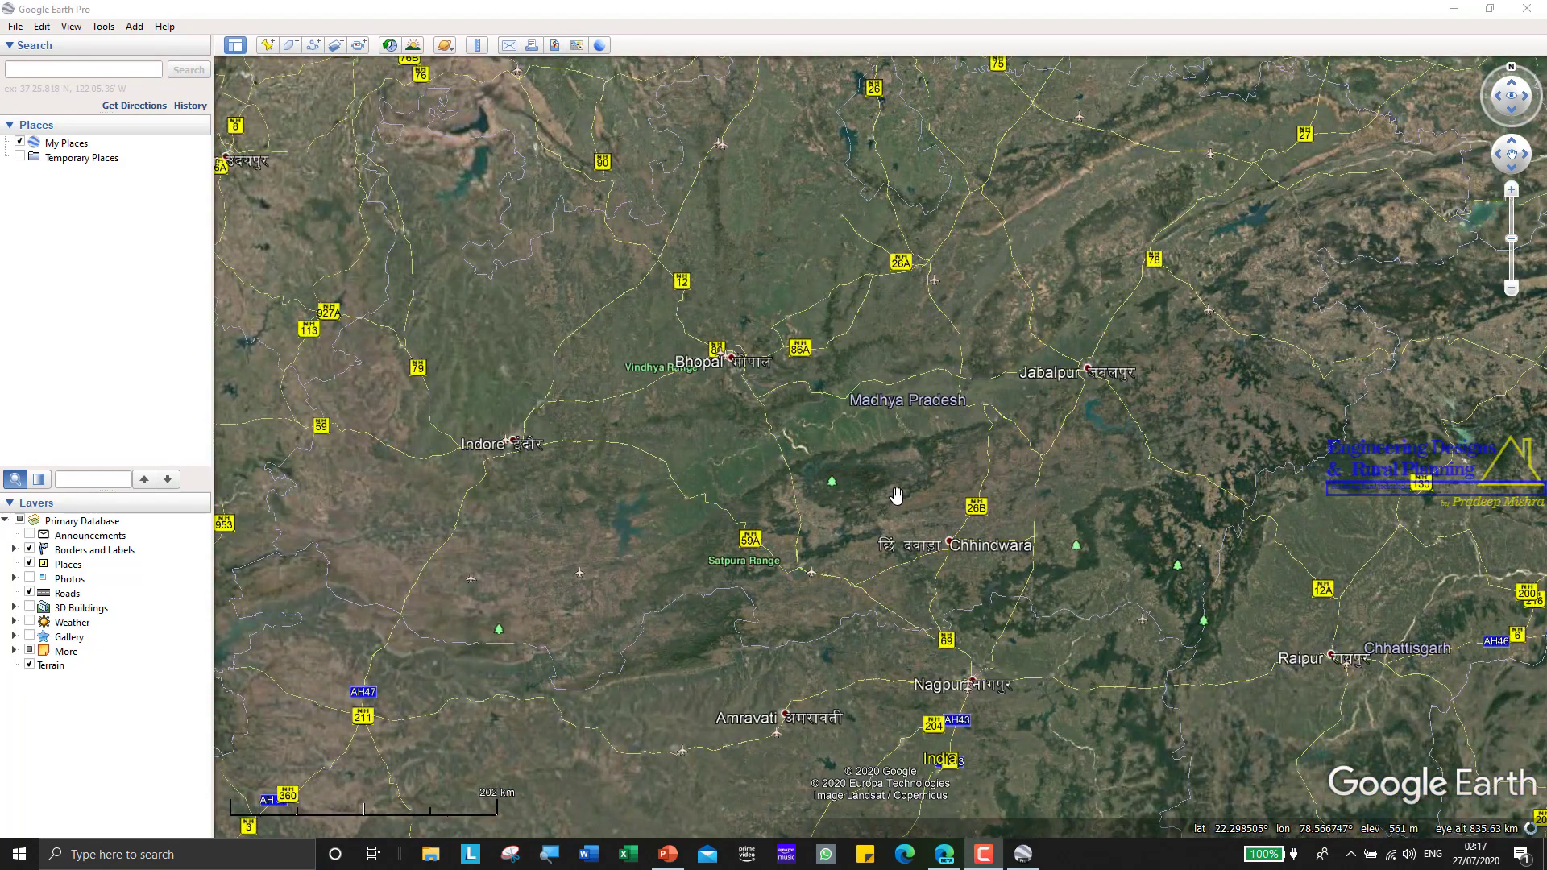
scroll(896, 500, "up", 2)
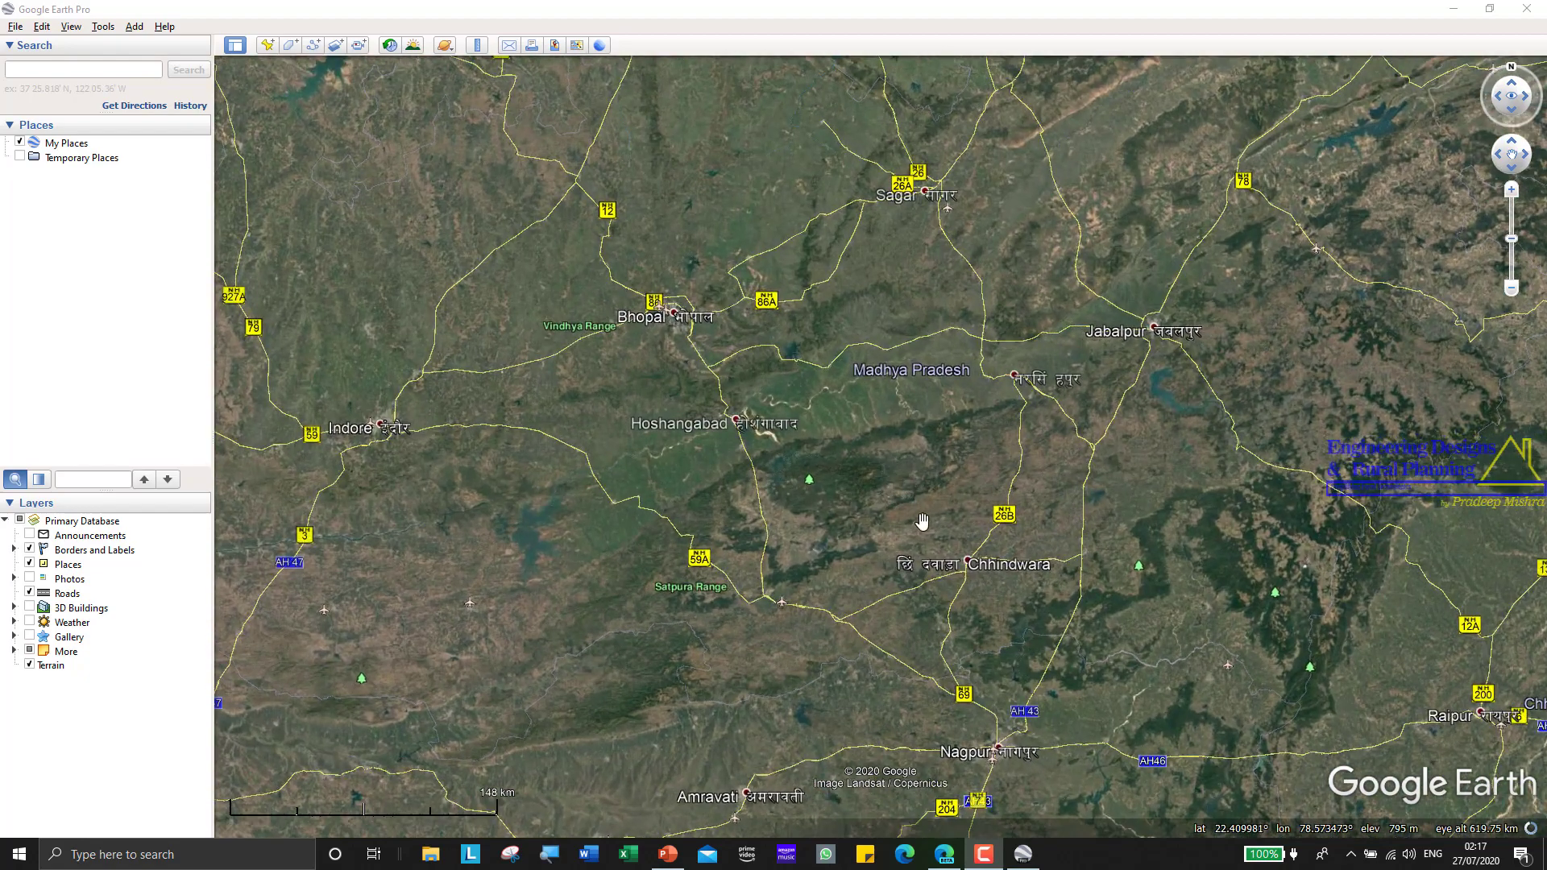
left_click_drag(1004, 612, 891, 478)
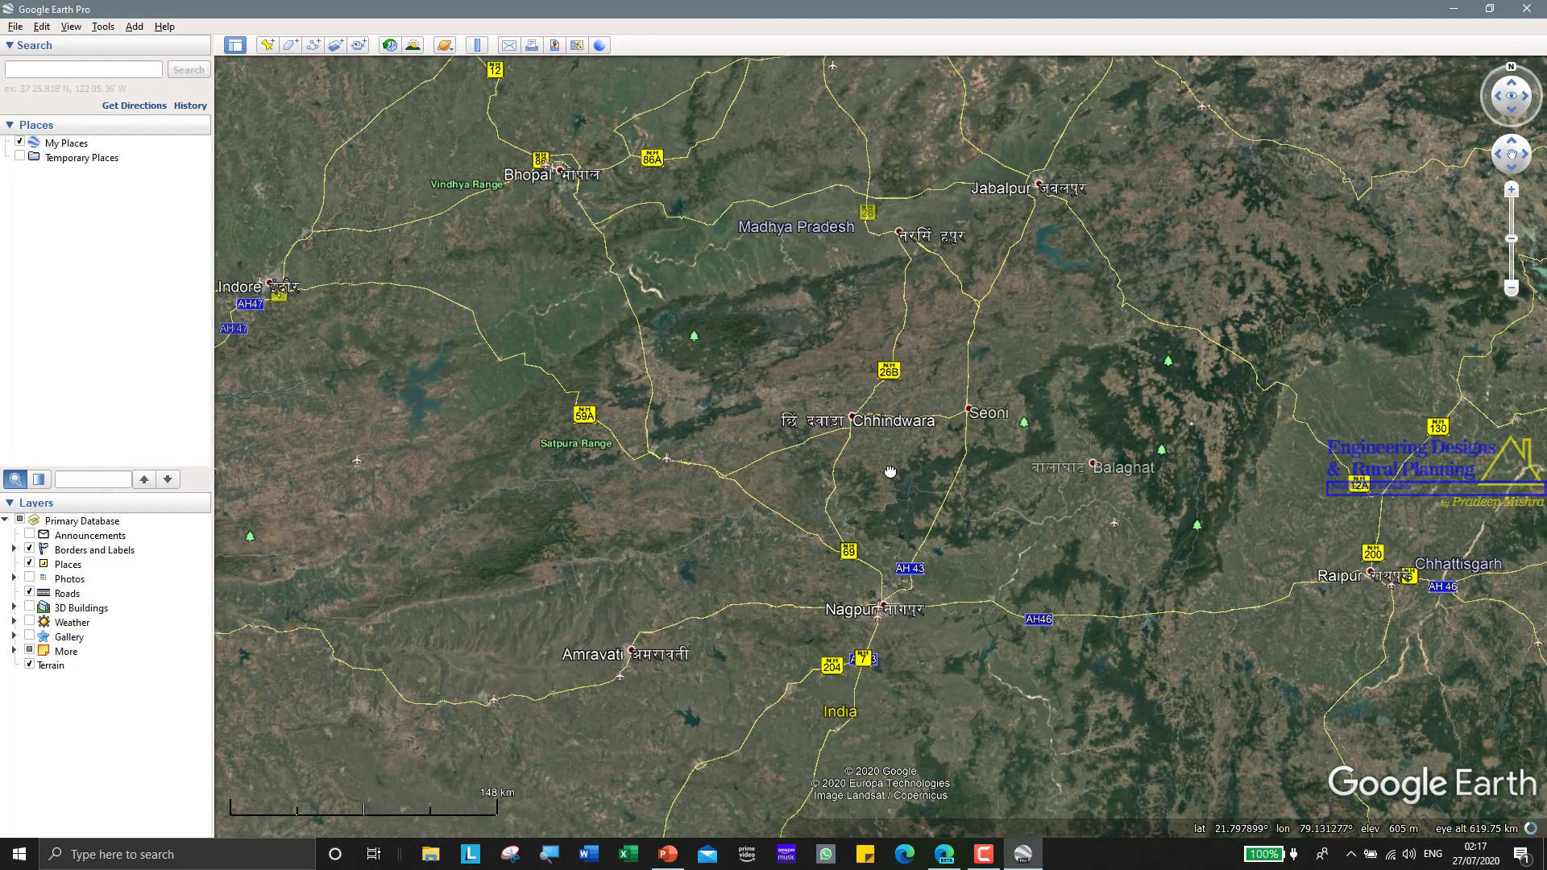
scroll(883, 455, "up", 2)
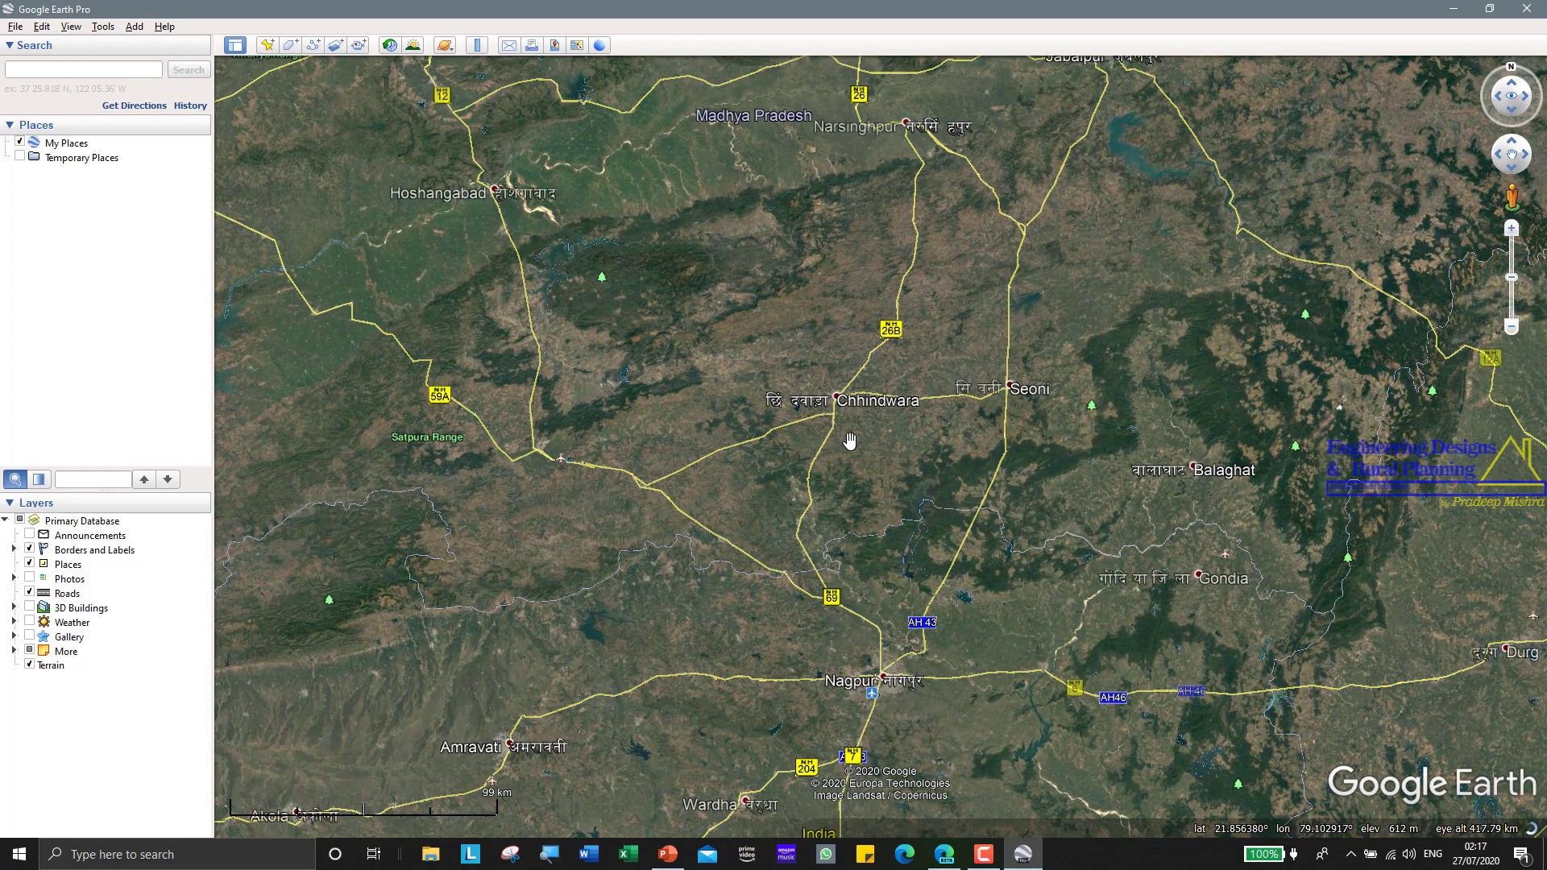
scroll(820, 429, "up", 2)
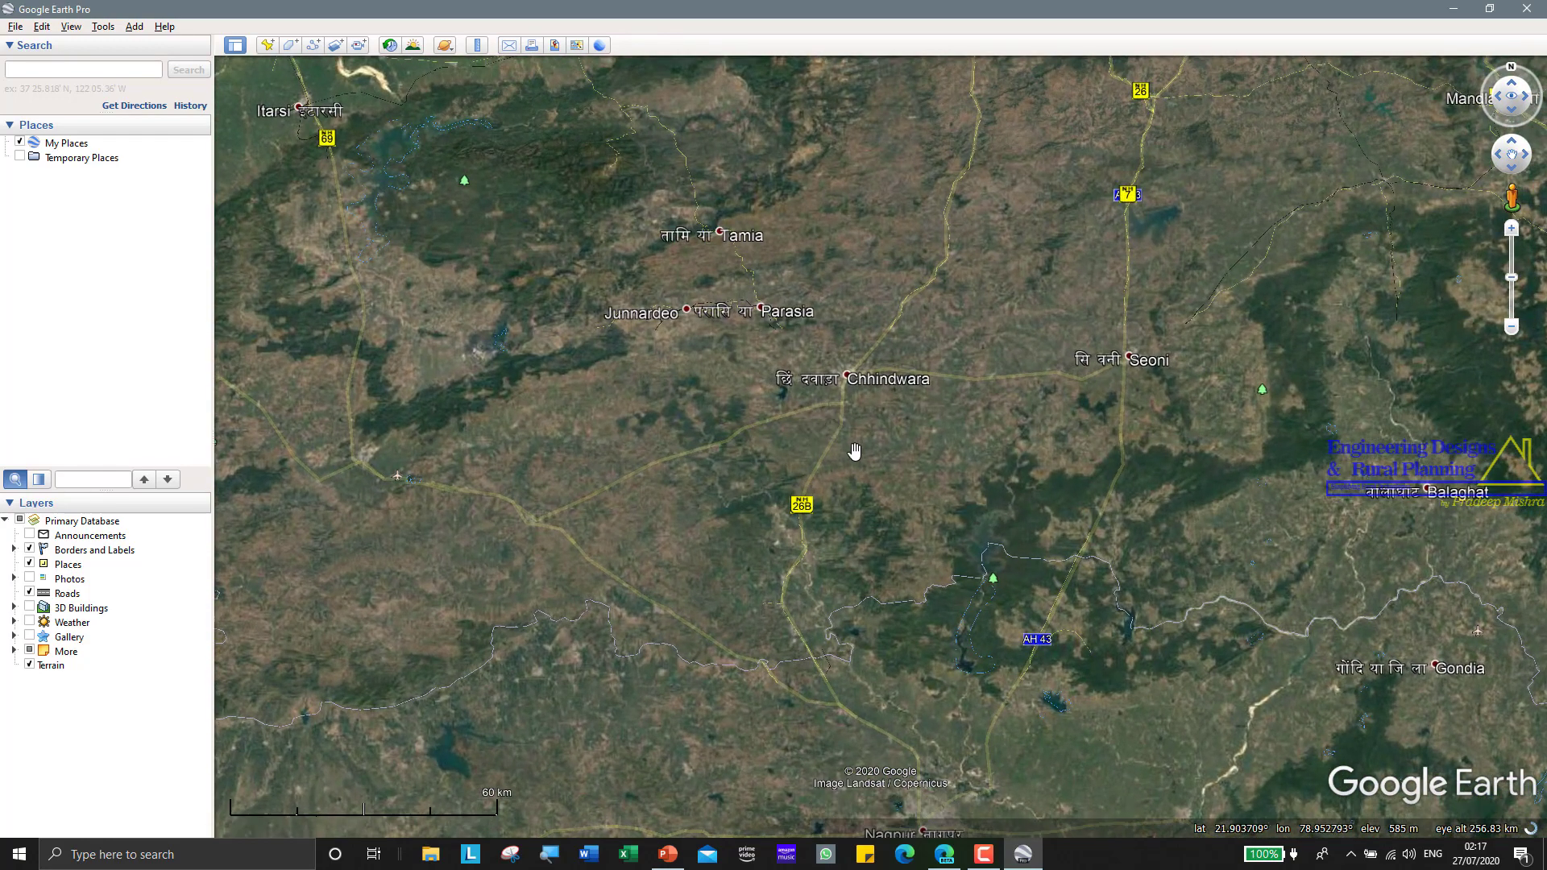
scroll(855, 451, "up", 2)
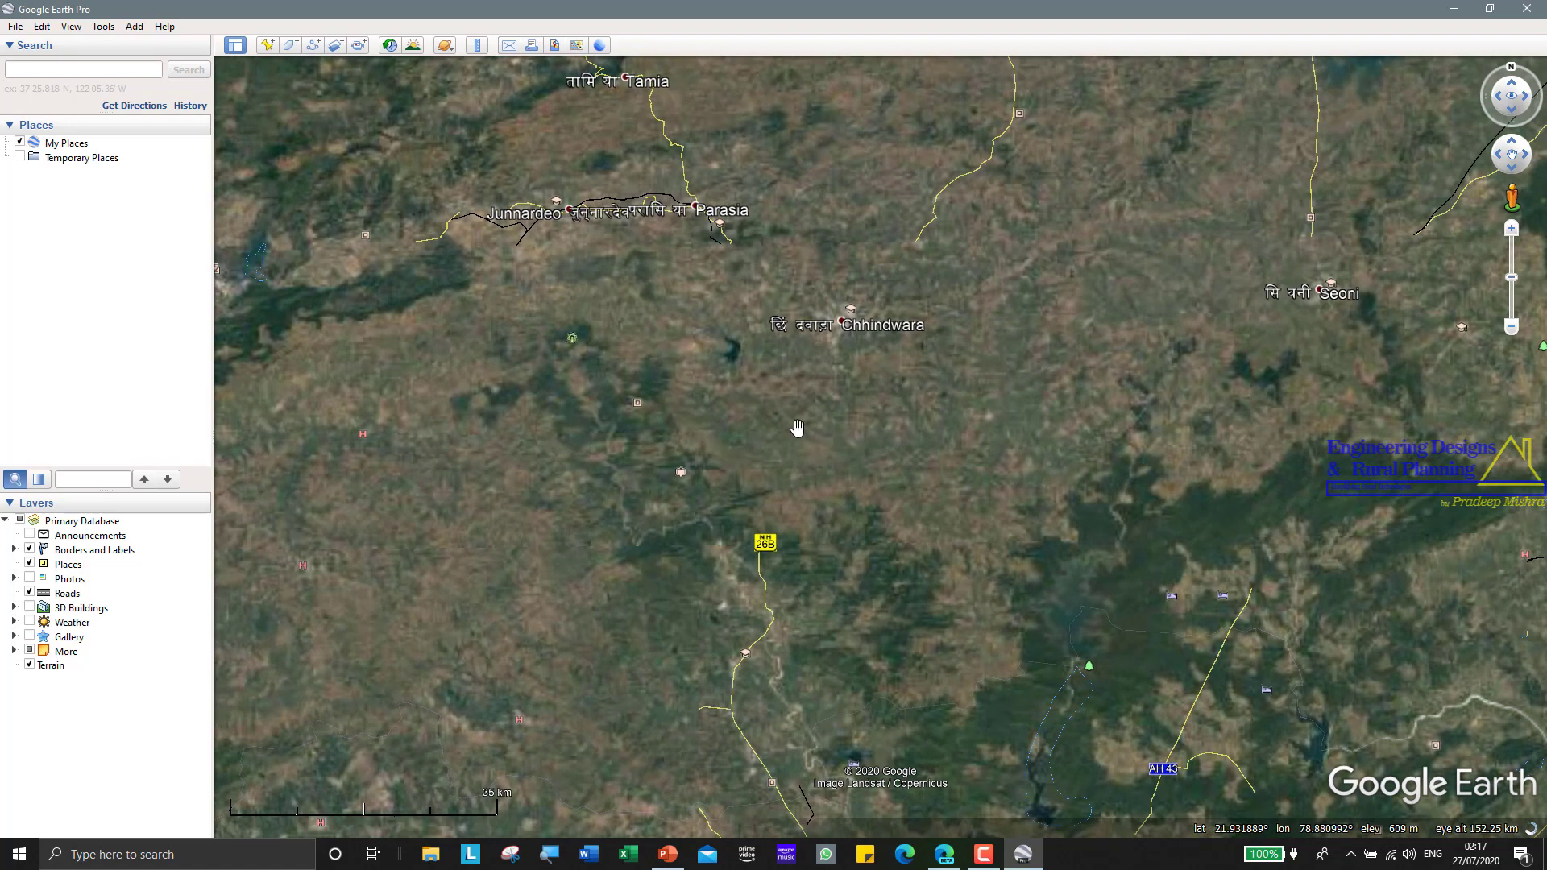
left_click_drag(798, 449, 900, 524)
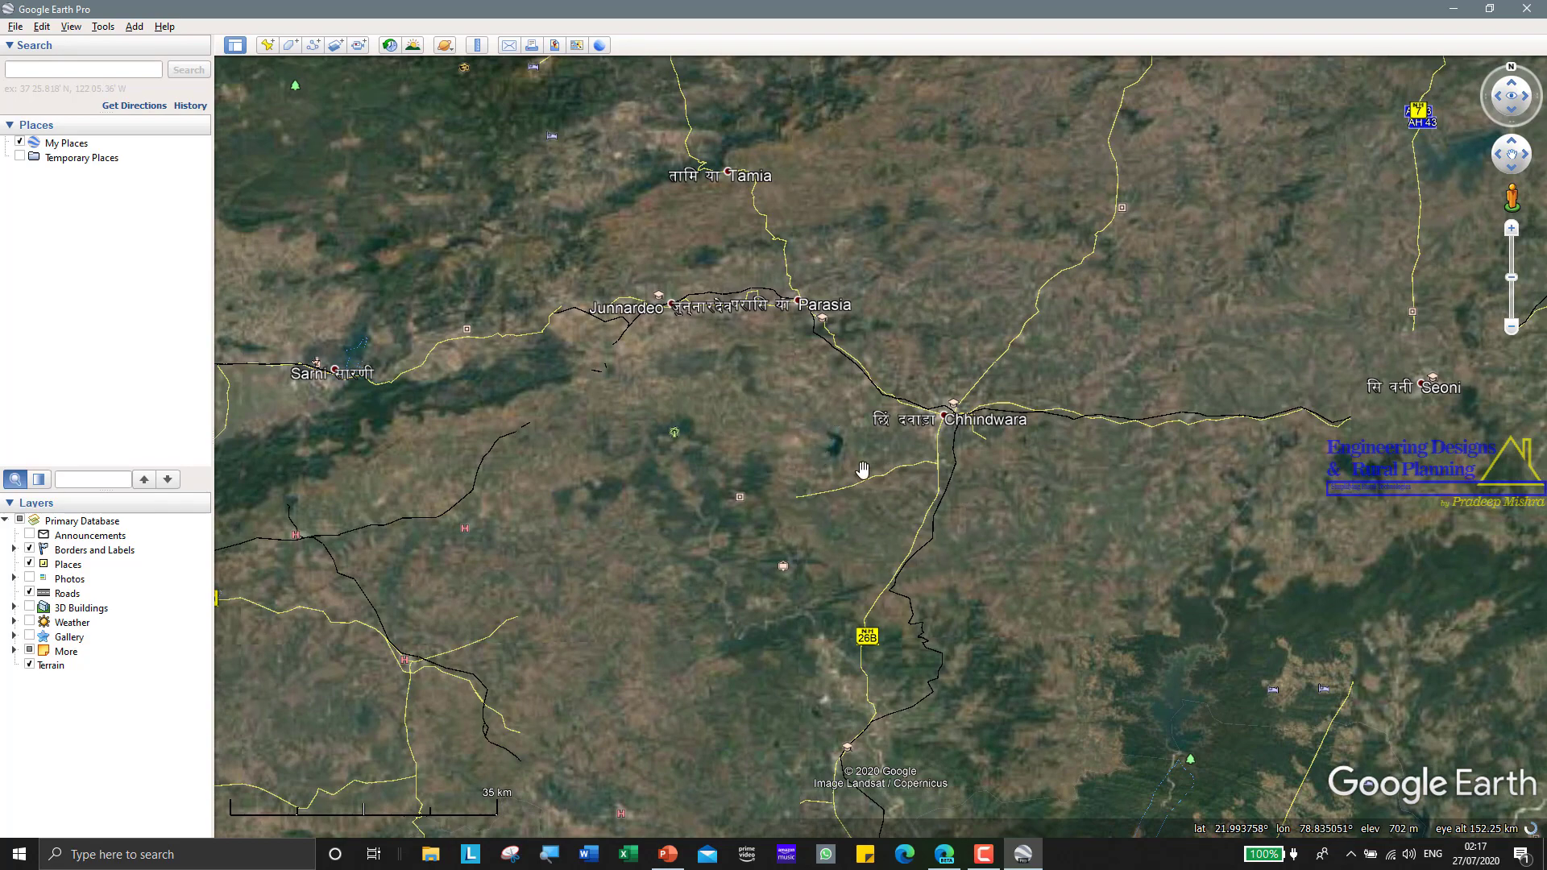
scroll(842, 462, "up", 3)
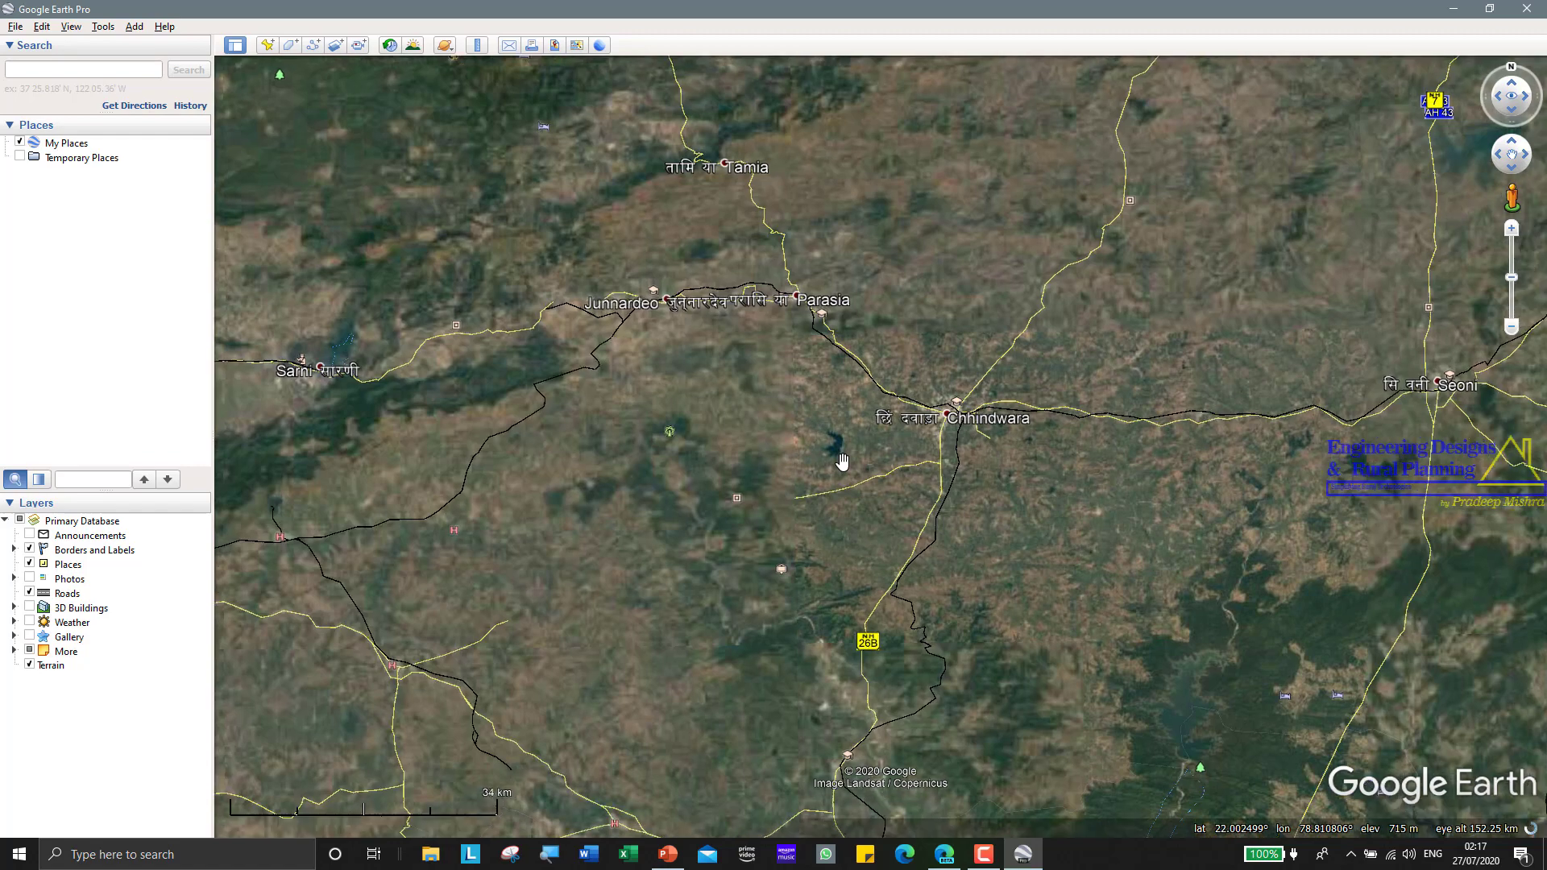
scroll(842, 462, "up", 3)
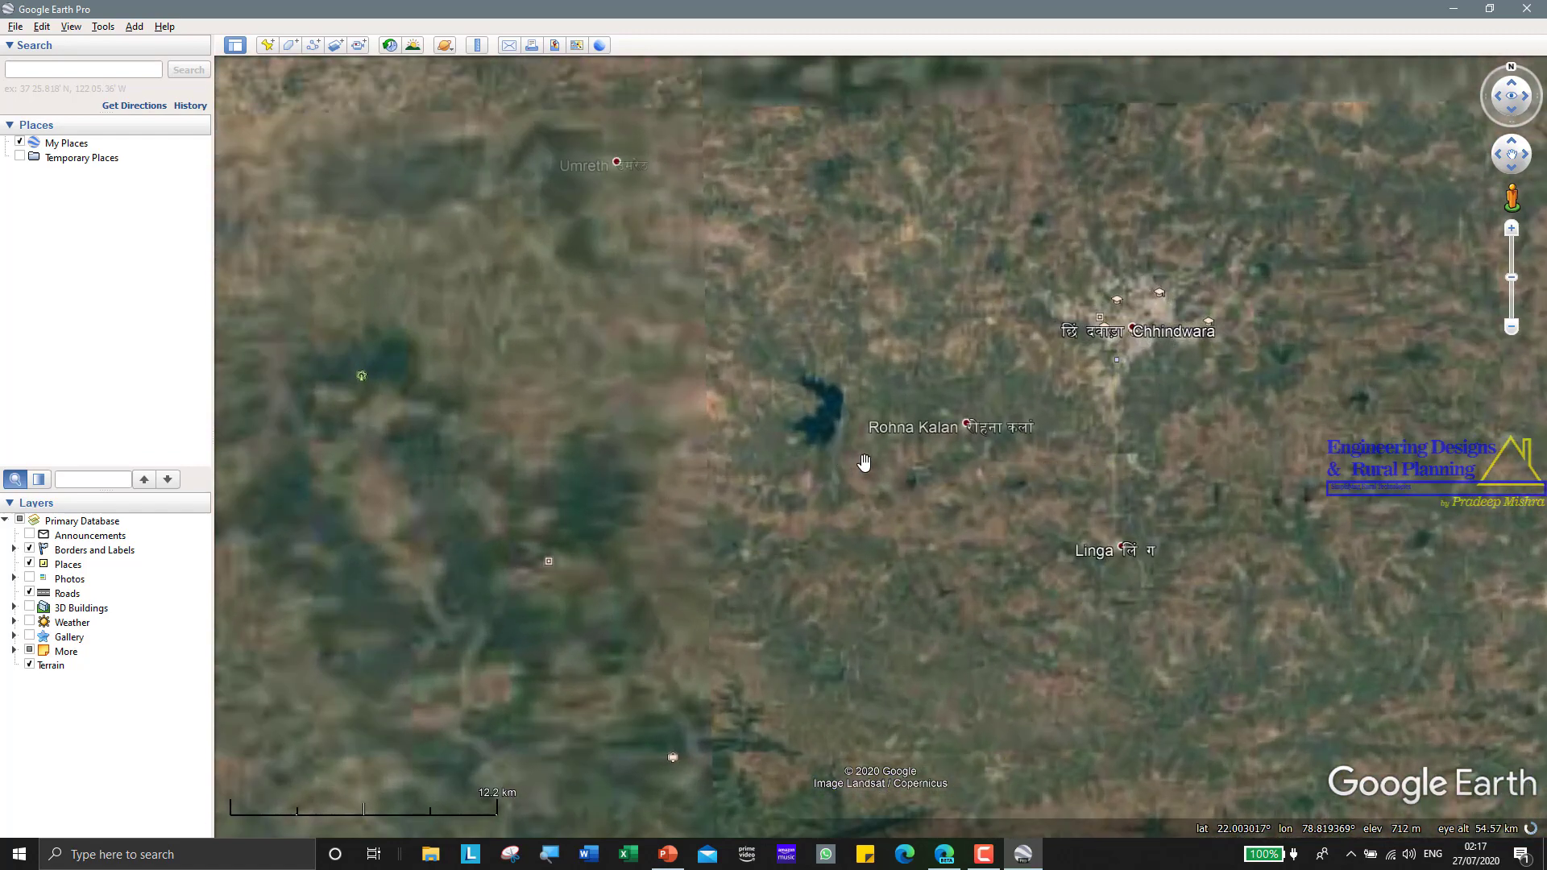
Survey the wider region of central India around Nagpur and Jabalpur as a possible study area.
scroll(896, 496, "down", 3)
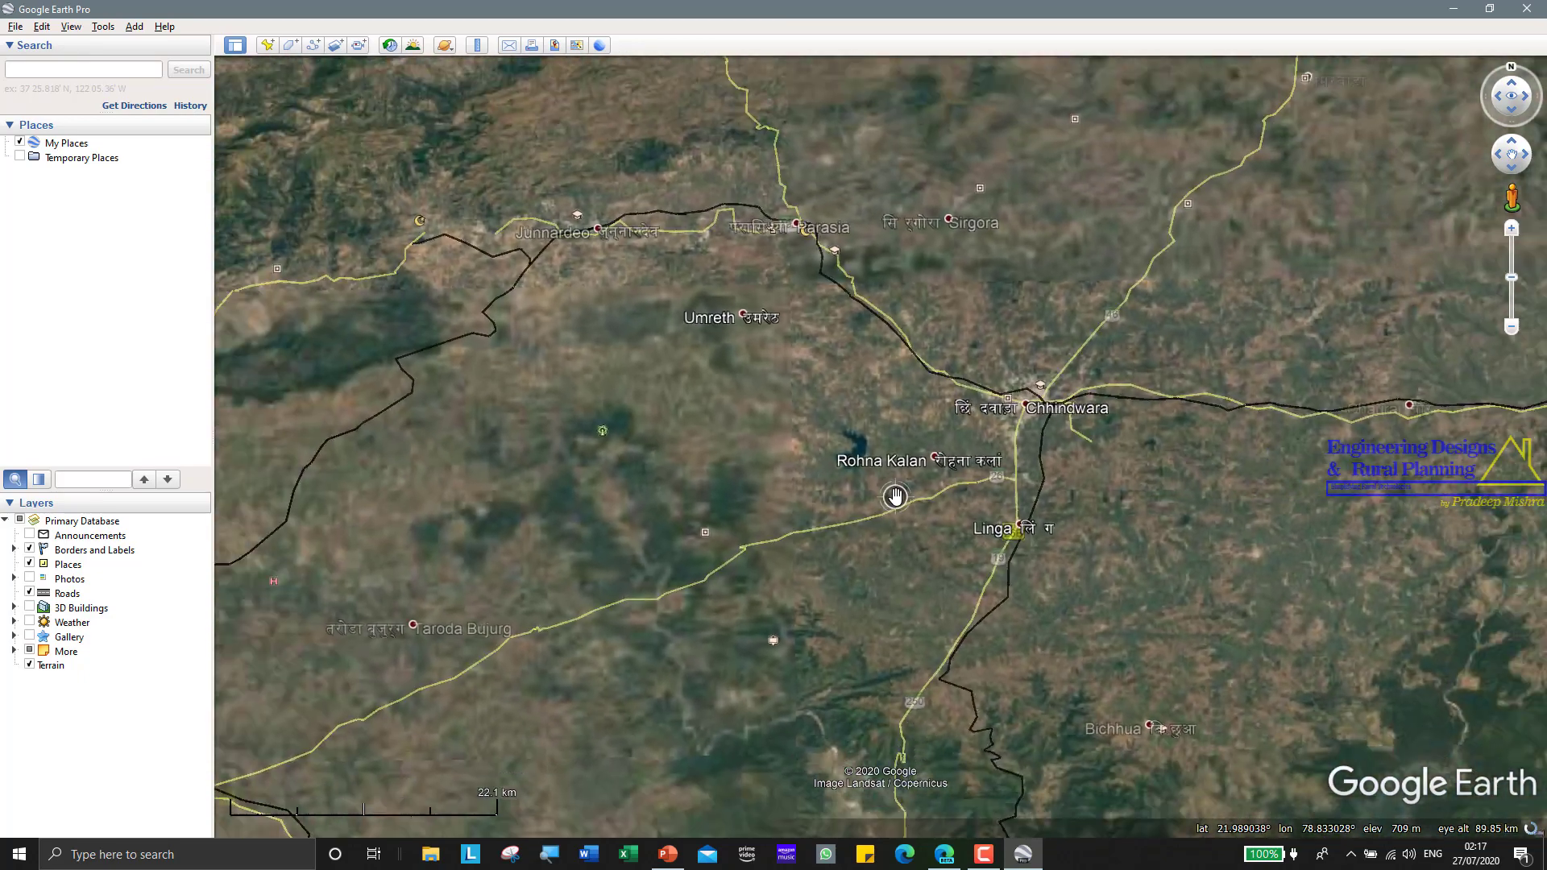
scroll(905, 563, "down", 4)
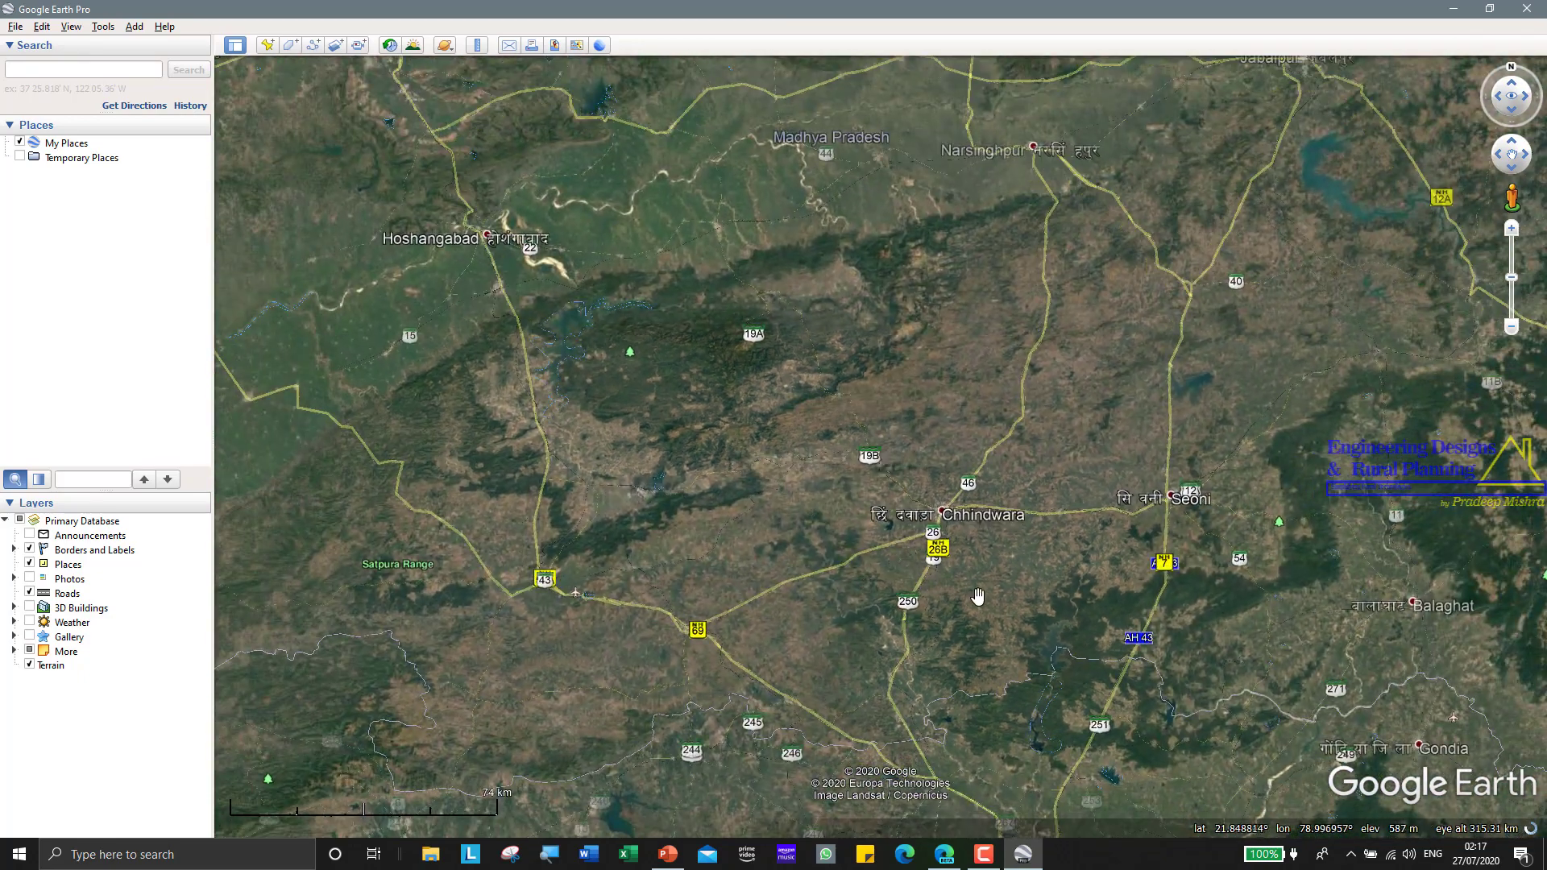
left_click_drag(967, 580, 782, 319)
left_click_drag(863, 577, 765, 505)
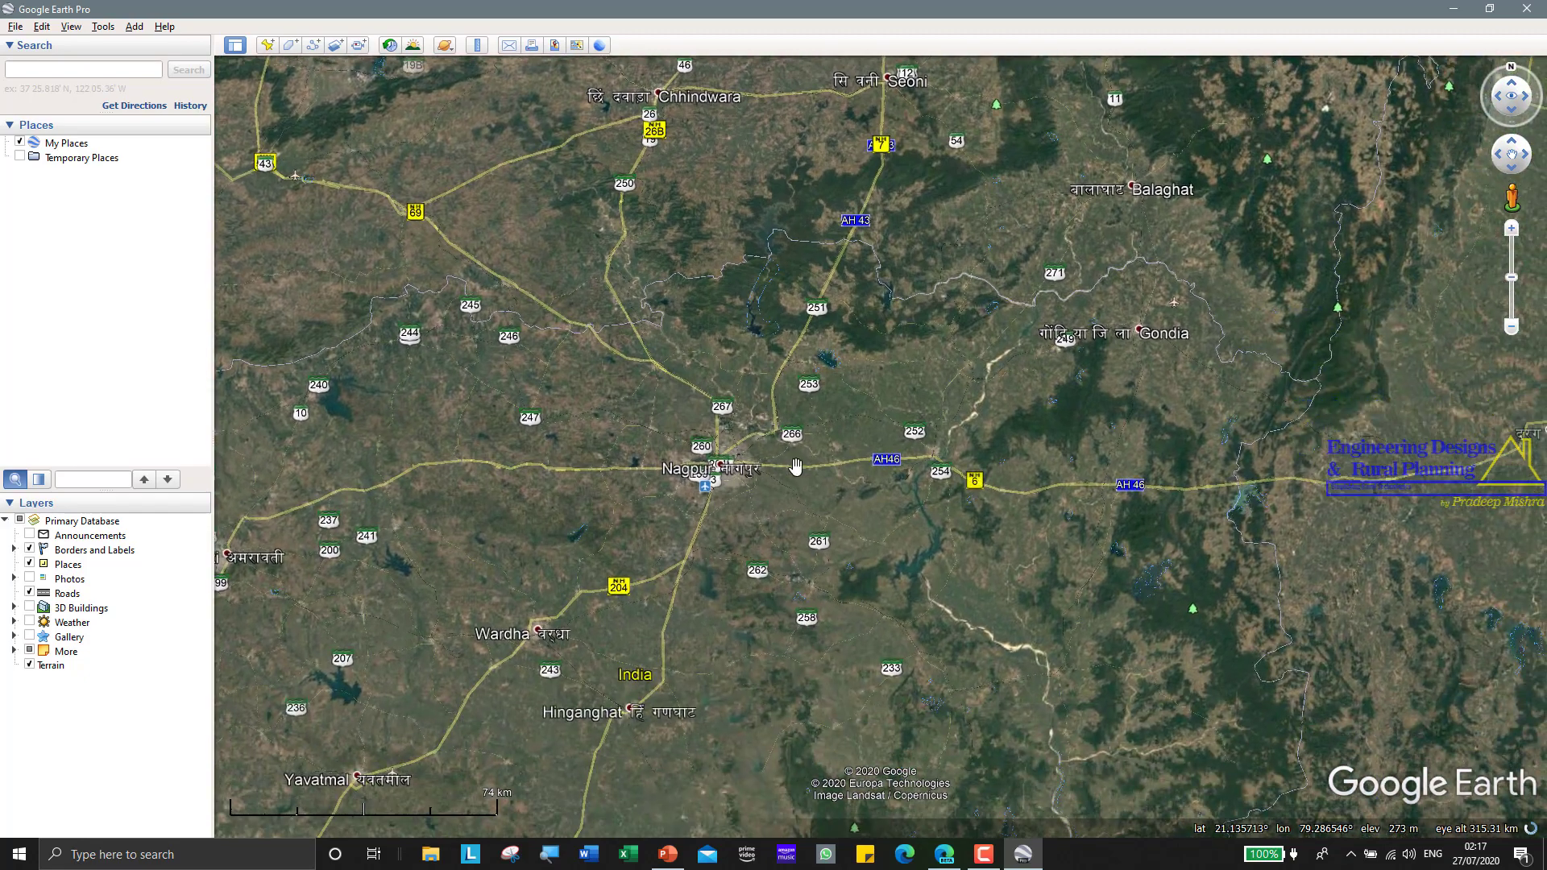
scroll(797, 466, "down", 3)
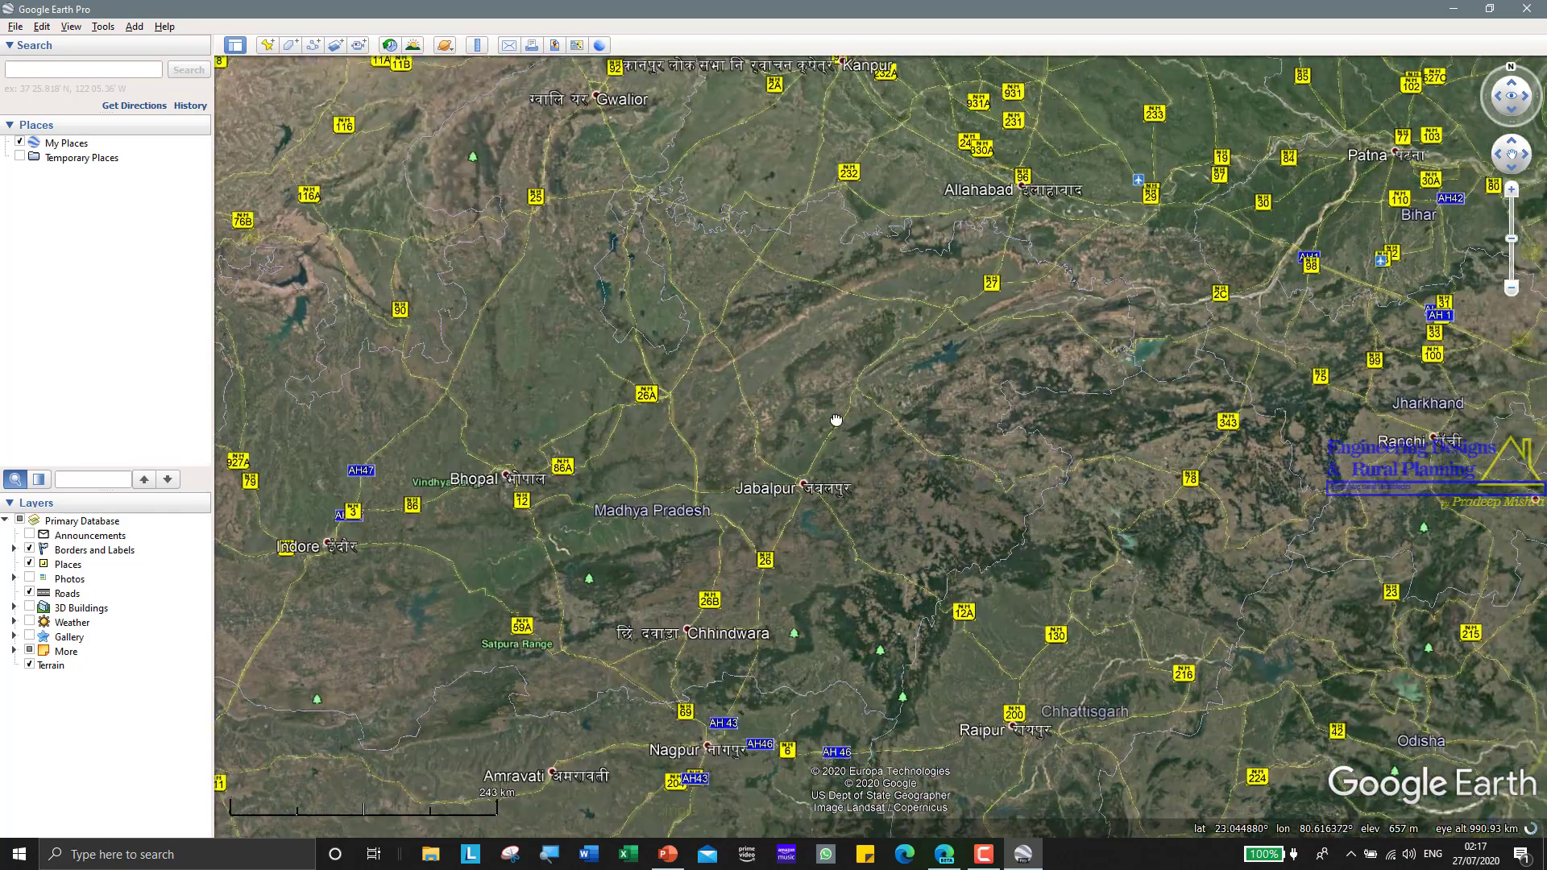
left_click_drag(837, 420, 822, 377)
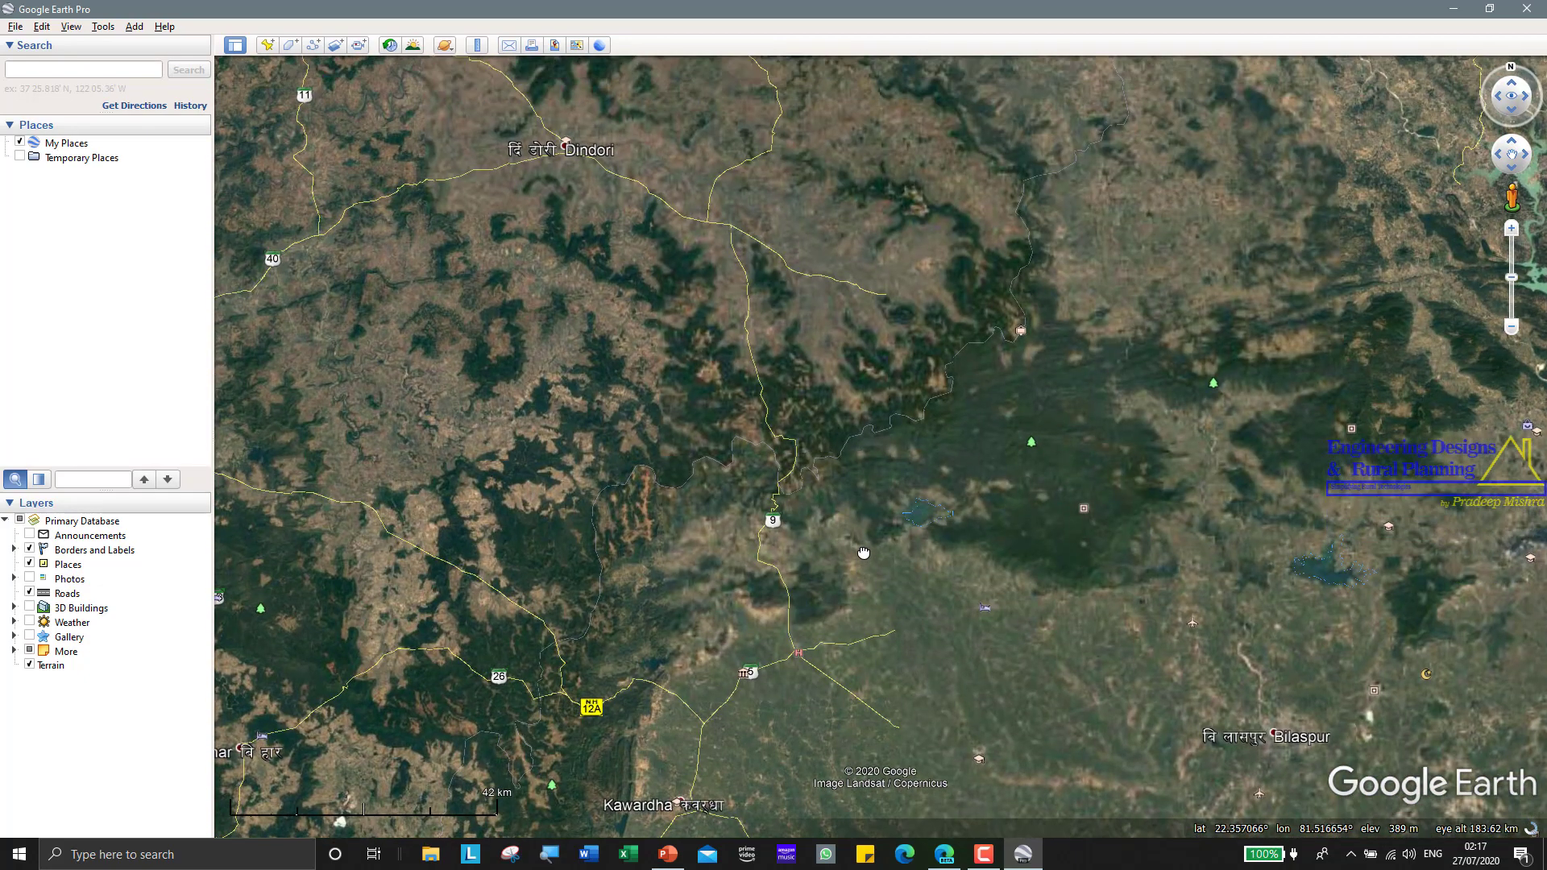
Locate the farmland around Bhedali village in the plains near Kawardha.
scroll(761, 355, "up", 3)
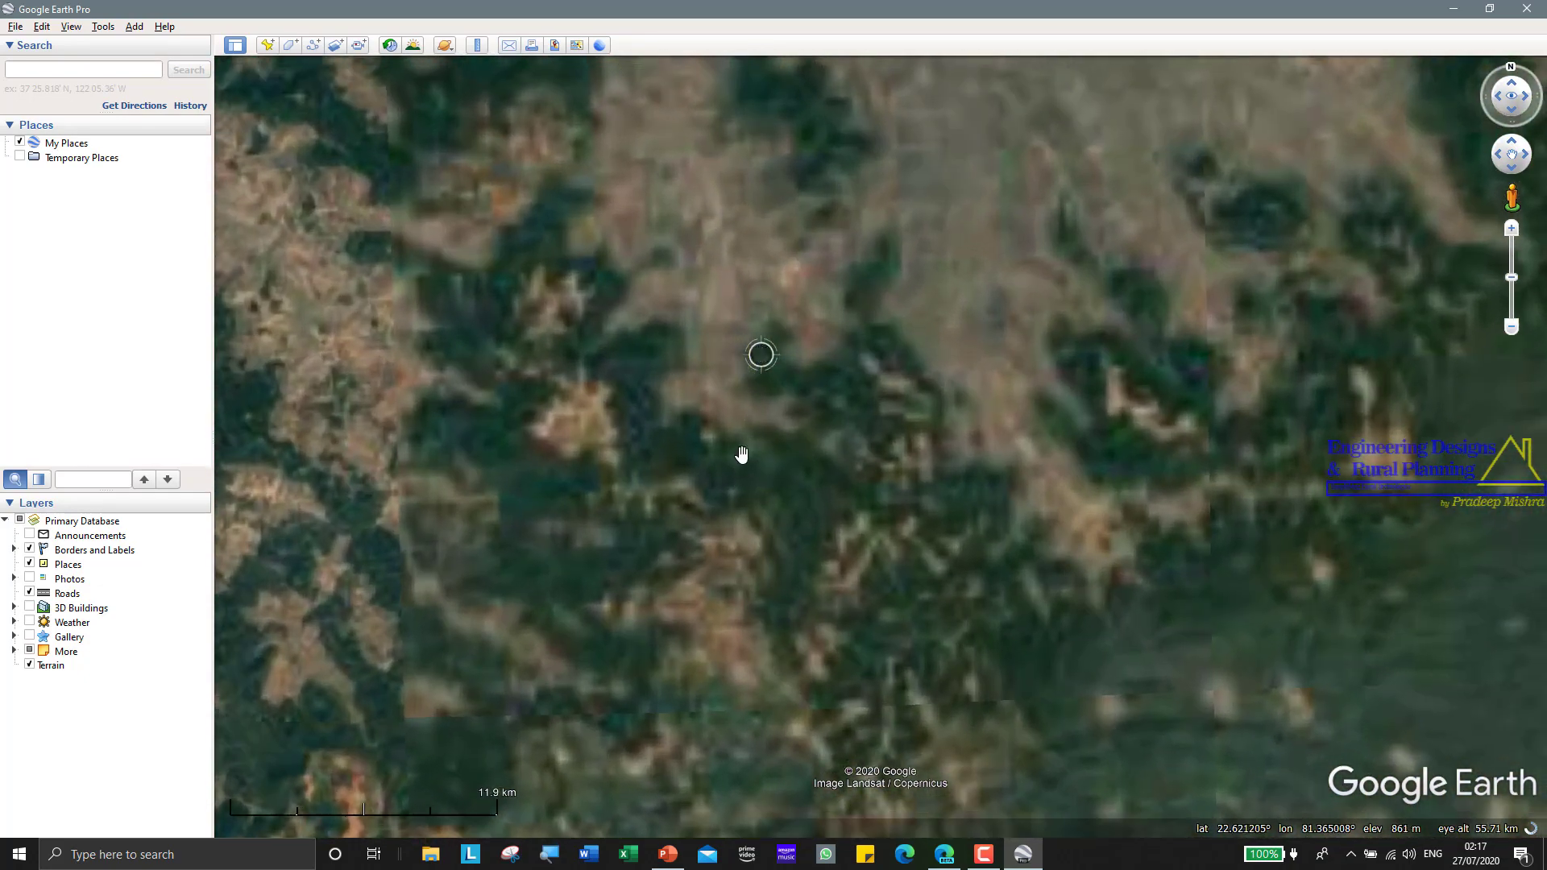
left_click_drag(741, 456, 746, 145)
left_click_drag(808, 629, 797, 379)
left_click_drag(766, 530, 1053, 645)
scroll(702, 629, "up", 5)
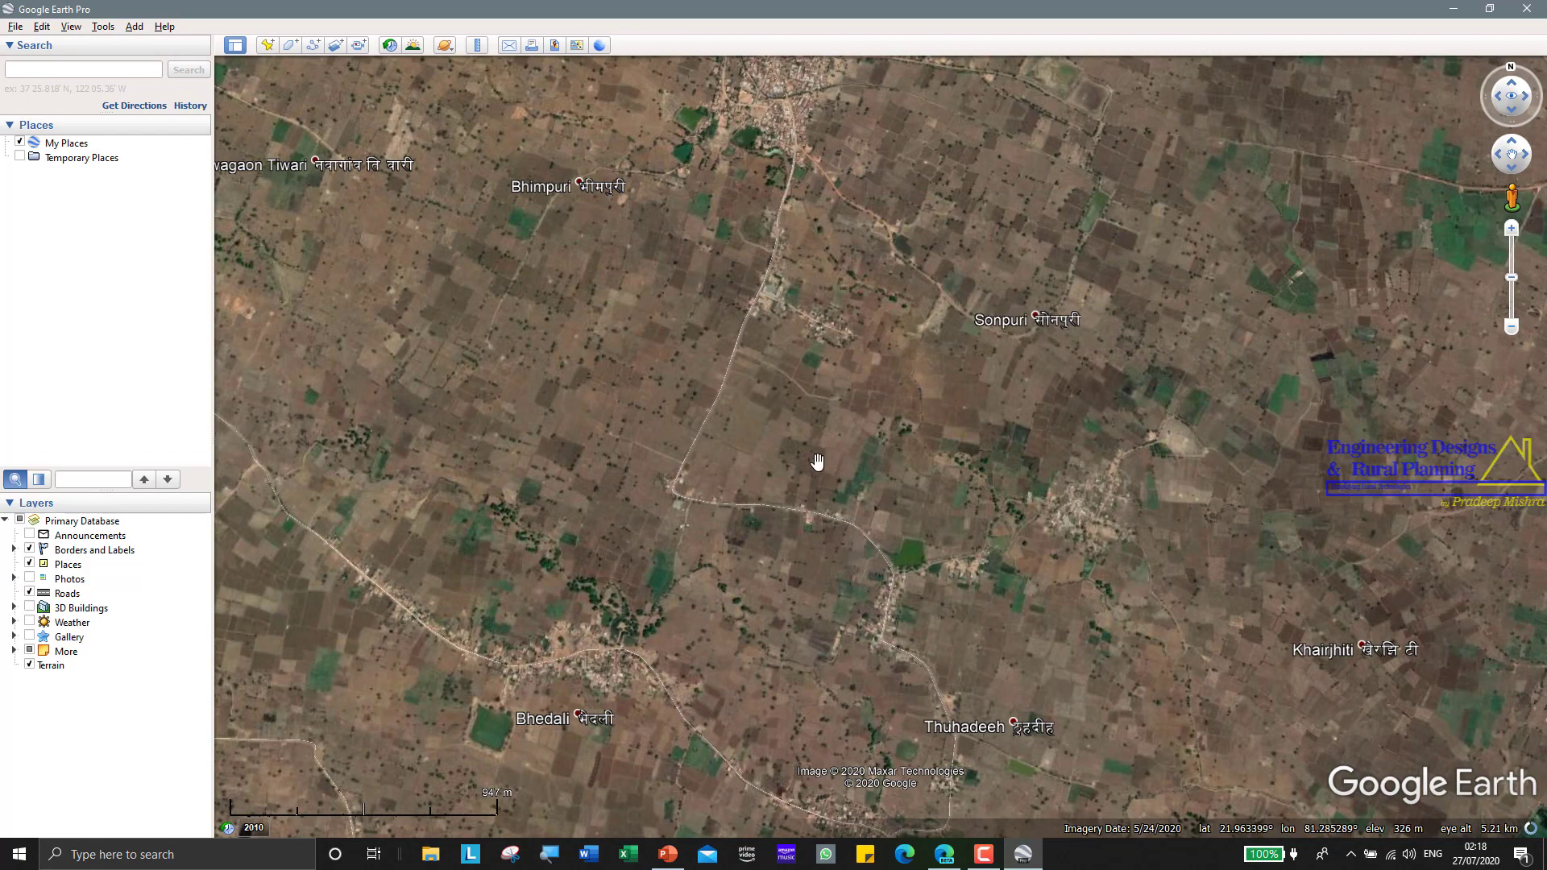
left_click_drag(748, 578, 918, 401)
scroll(788, 361, "up", 3)
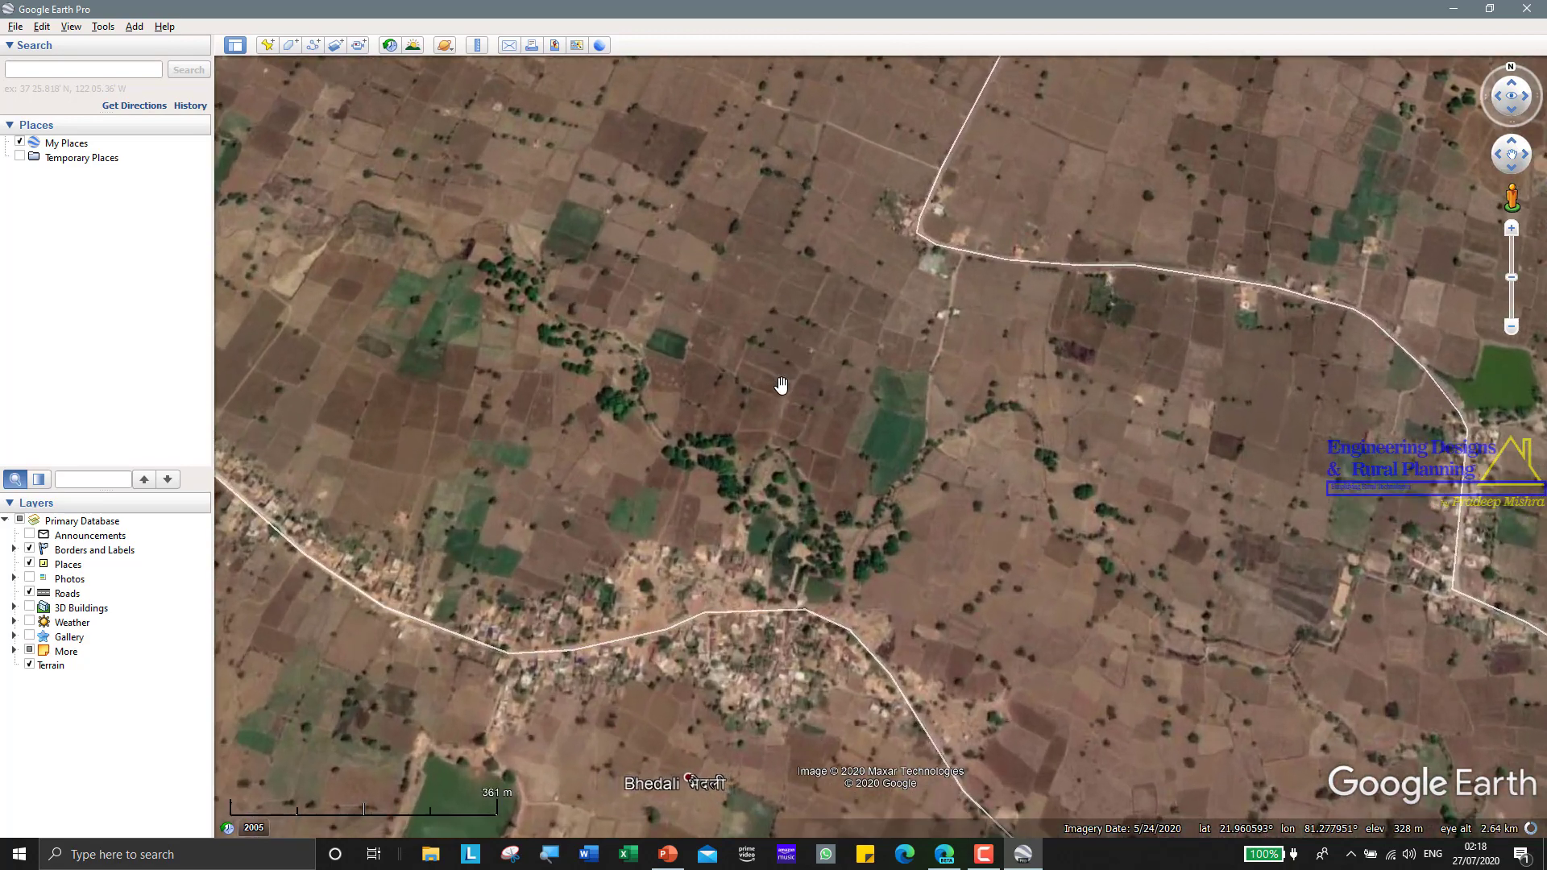
Examine the fields, the tree-lined stream and the road bend north of Bhedali village.
left_click_drag(787, 380, 965, 470)
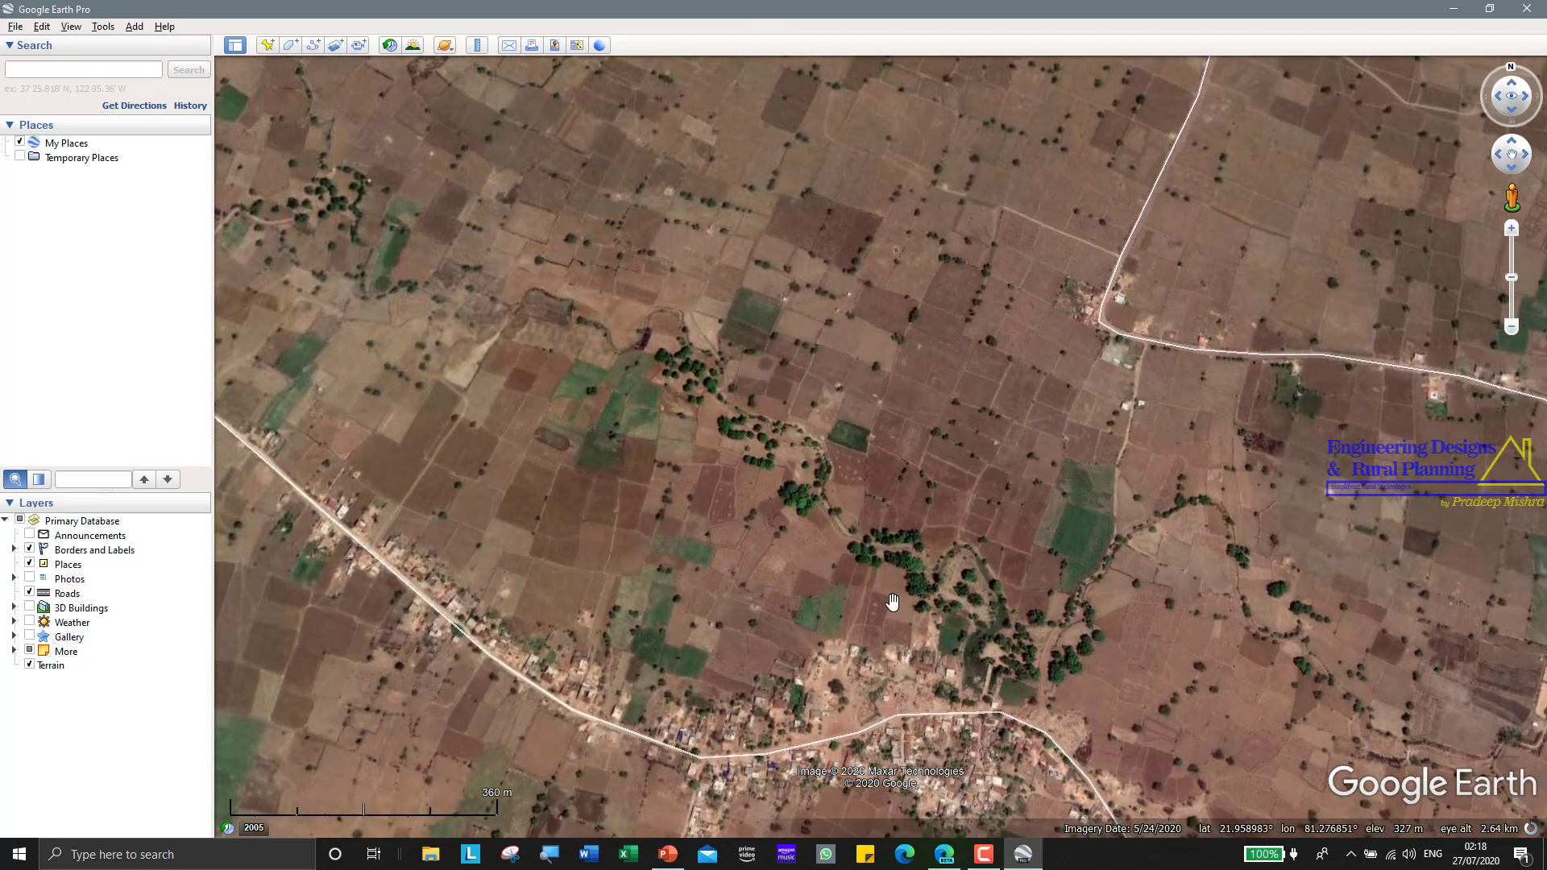
scroll(882, 595, "up", 2)
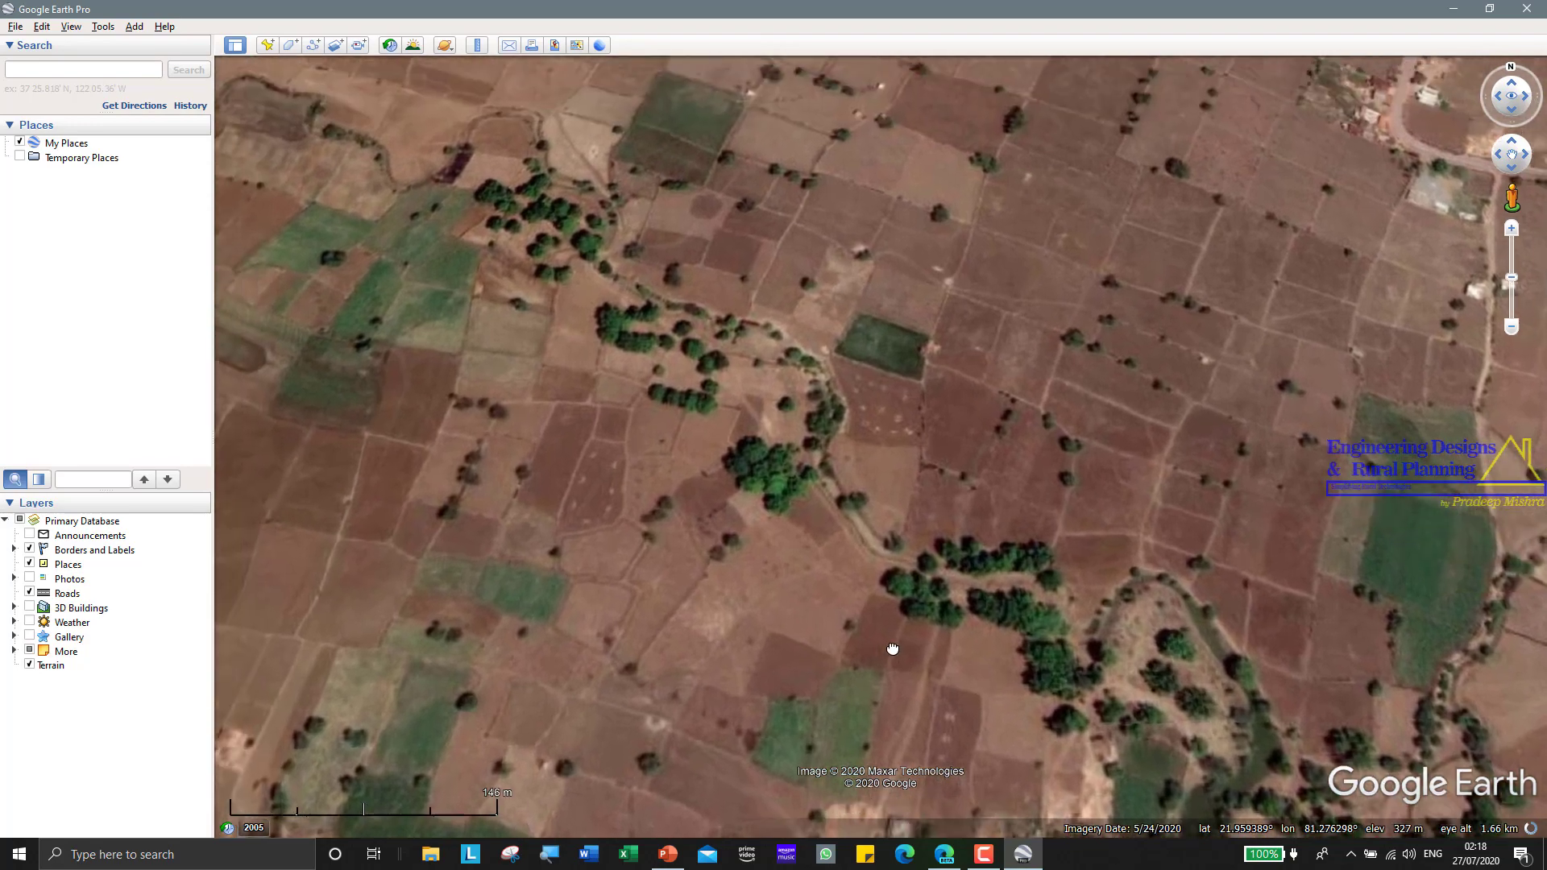
left_click_drag(932, 394, 775, 573)
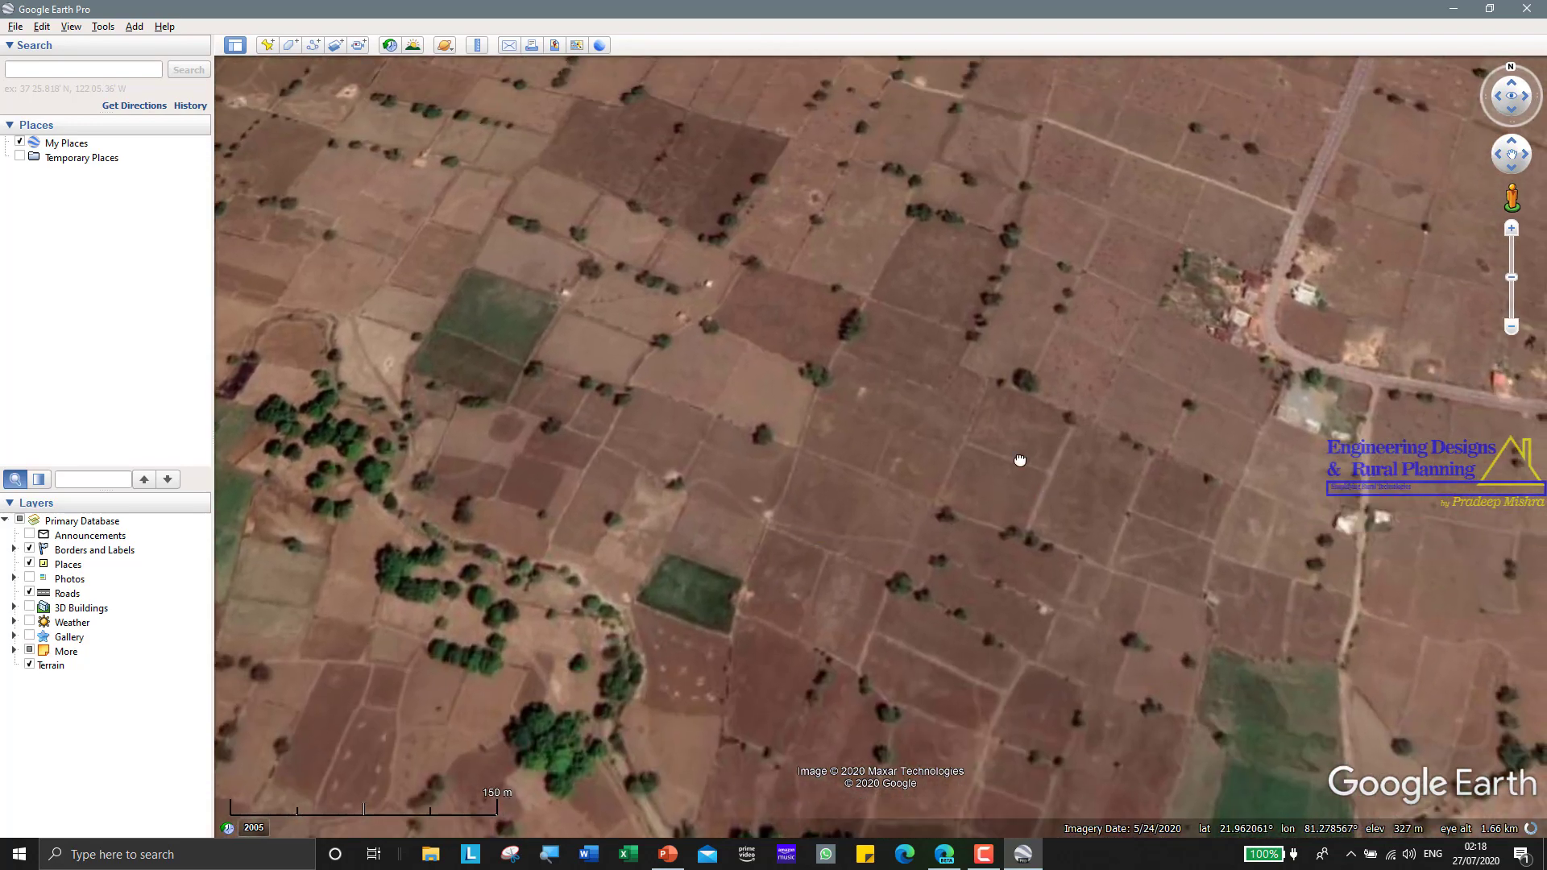
left_click_drag(1020, 460, 710, 529)
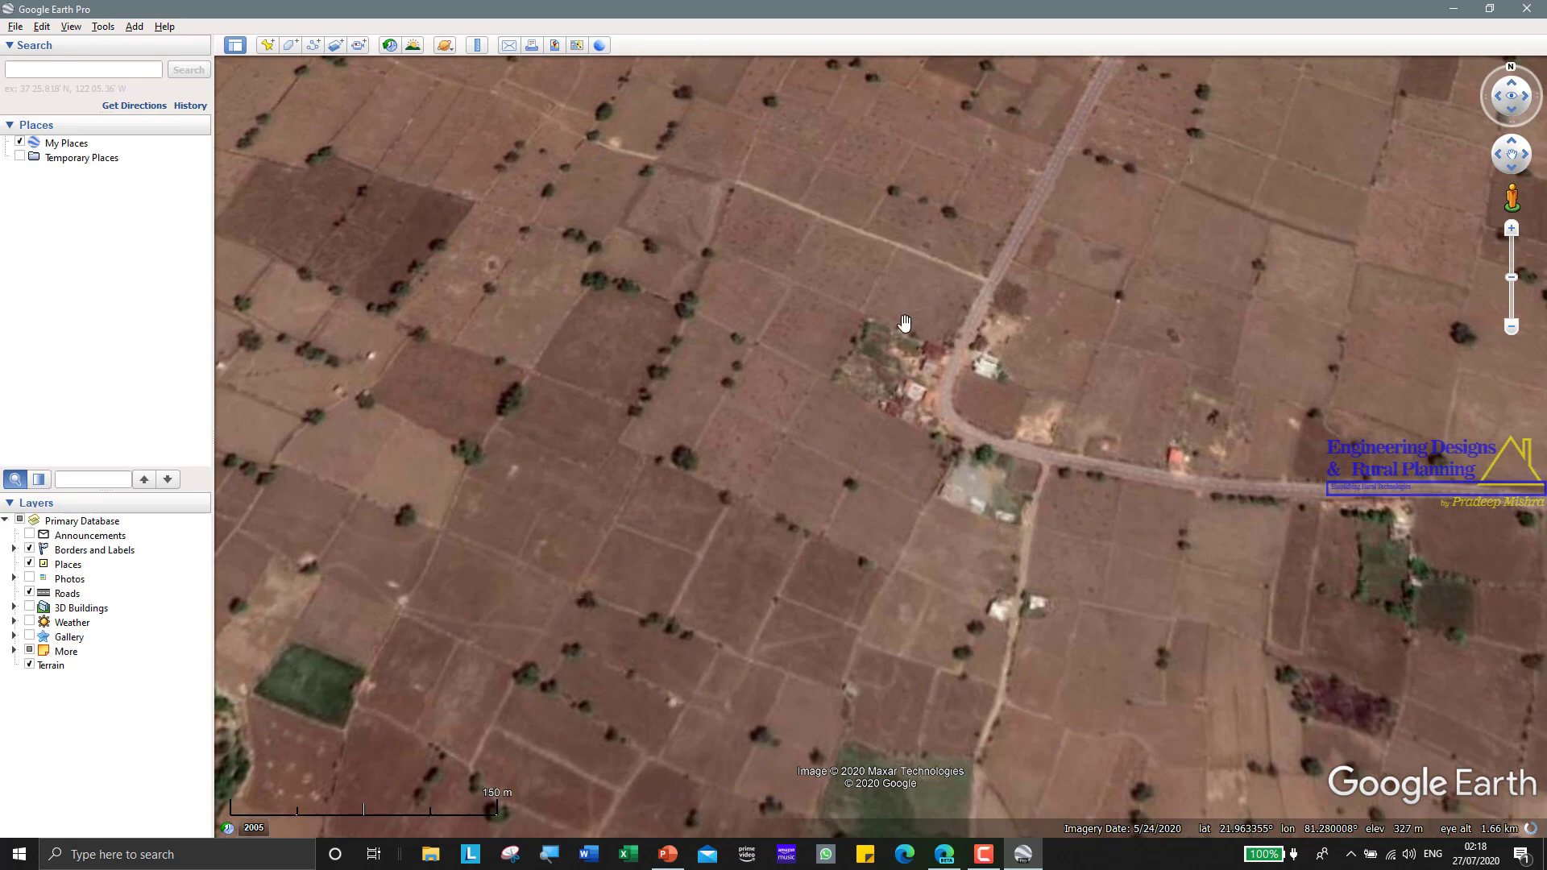
left_click_drag(891, 443, 725, 677)
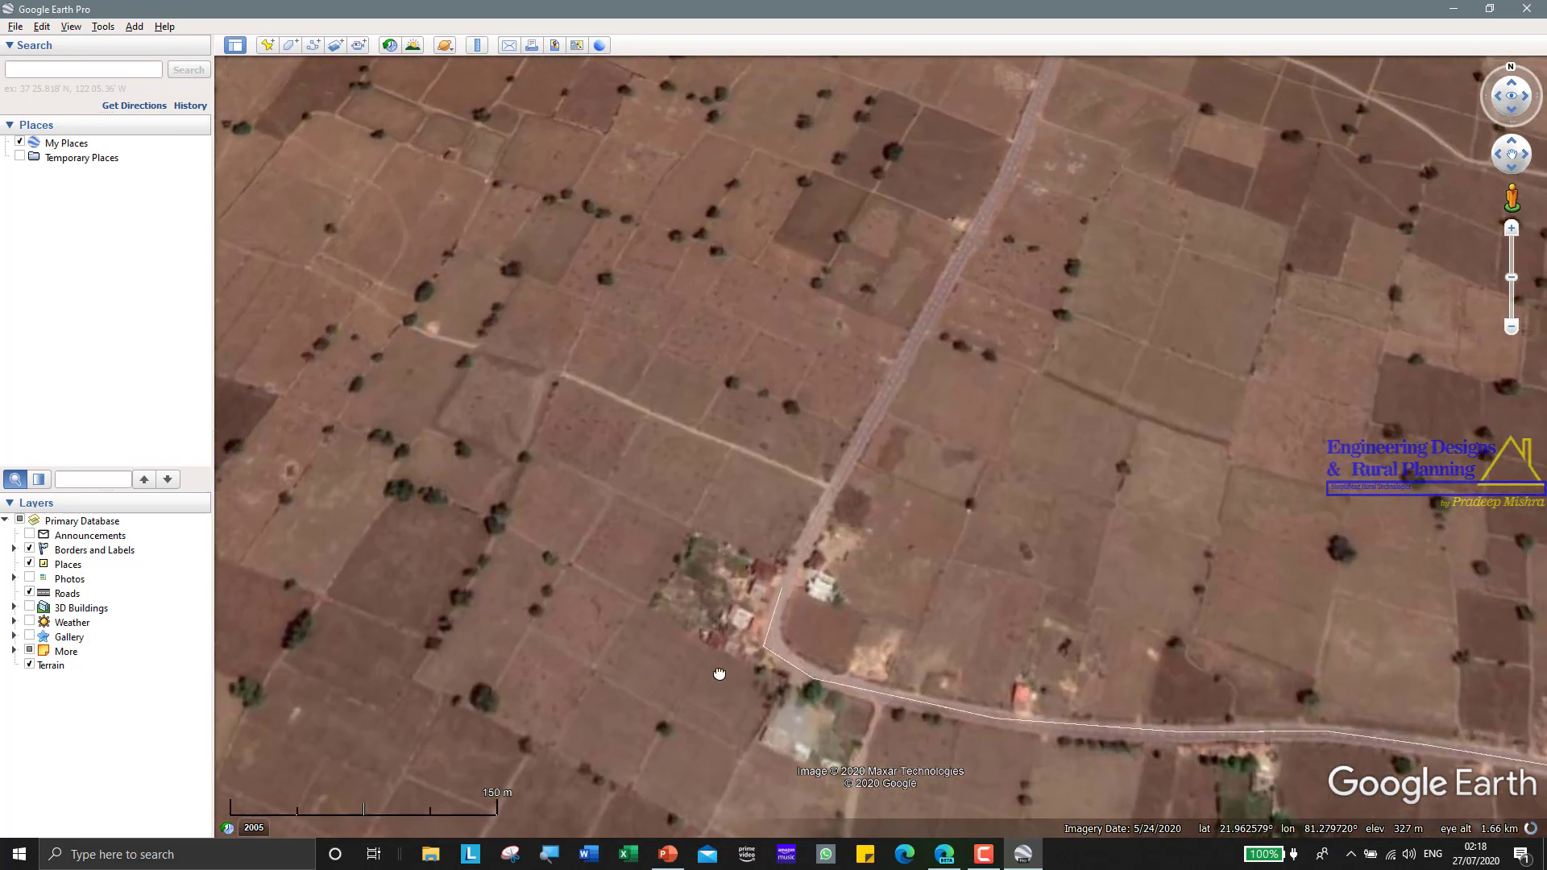
left_click_drag(926, 507, 974, 411)
scroll(926, 442, "down", 3)
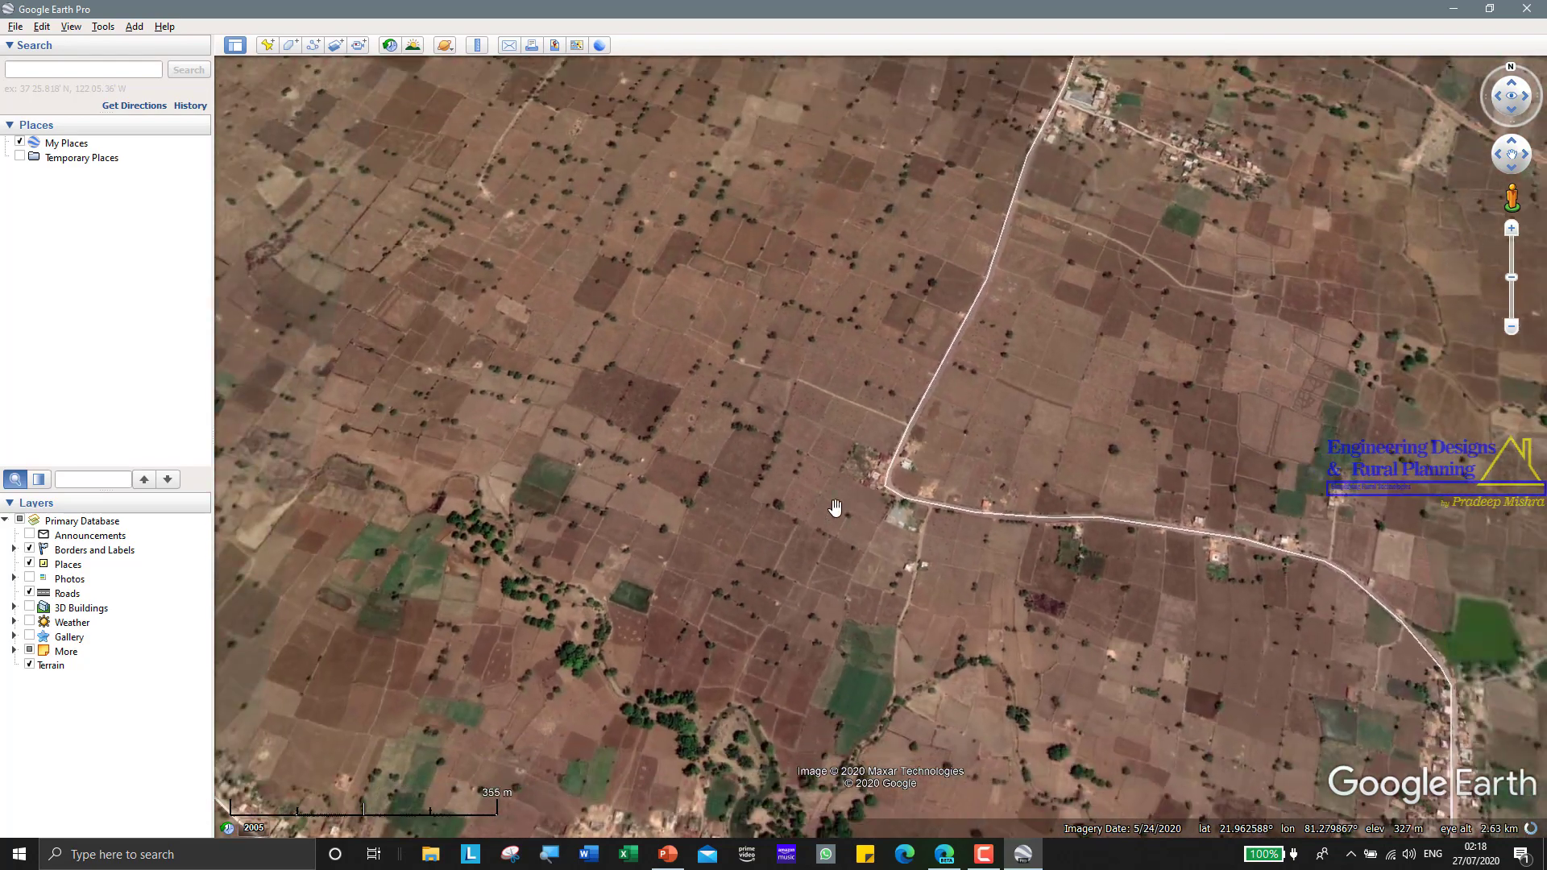
left_click_drag(835, 487, 901, 476)
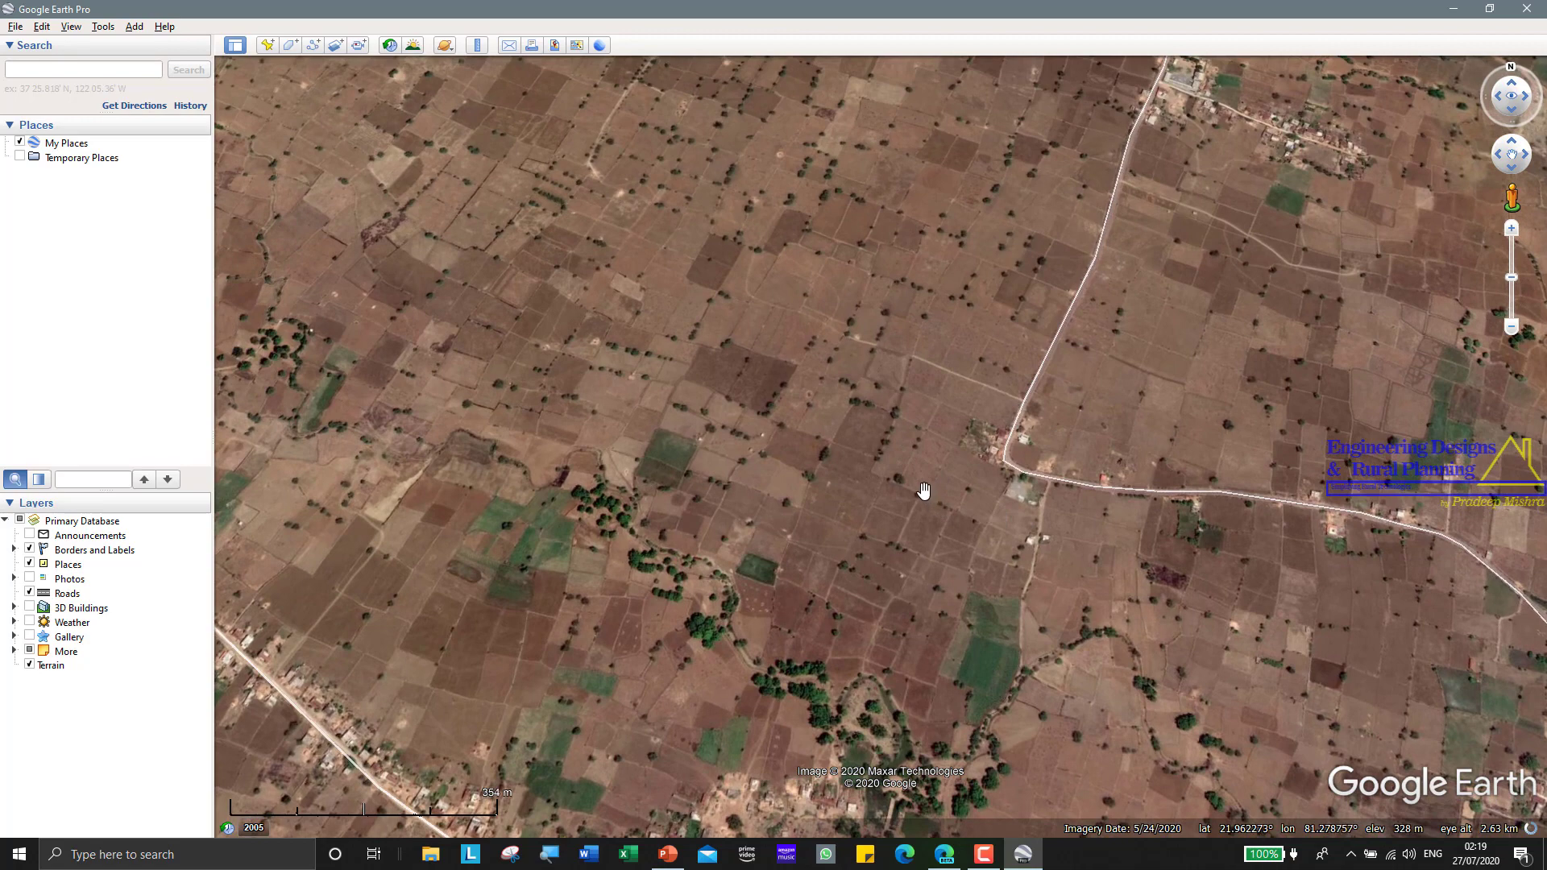
Find the four-sided pond southwest of Bhedali village and examine it up close.
scroll(925, 500, "down", 2)
left_click_drag(924, 506, 887, 404)
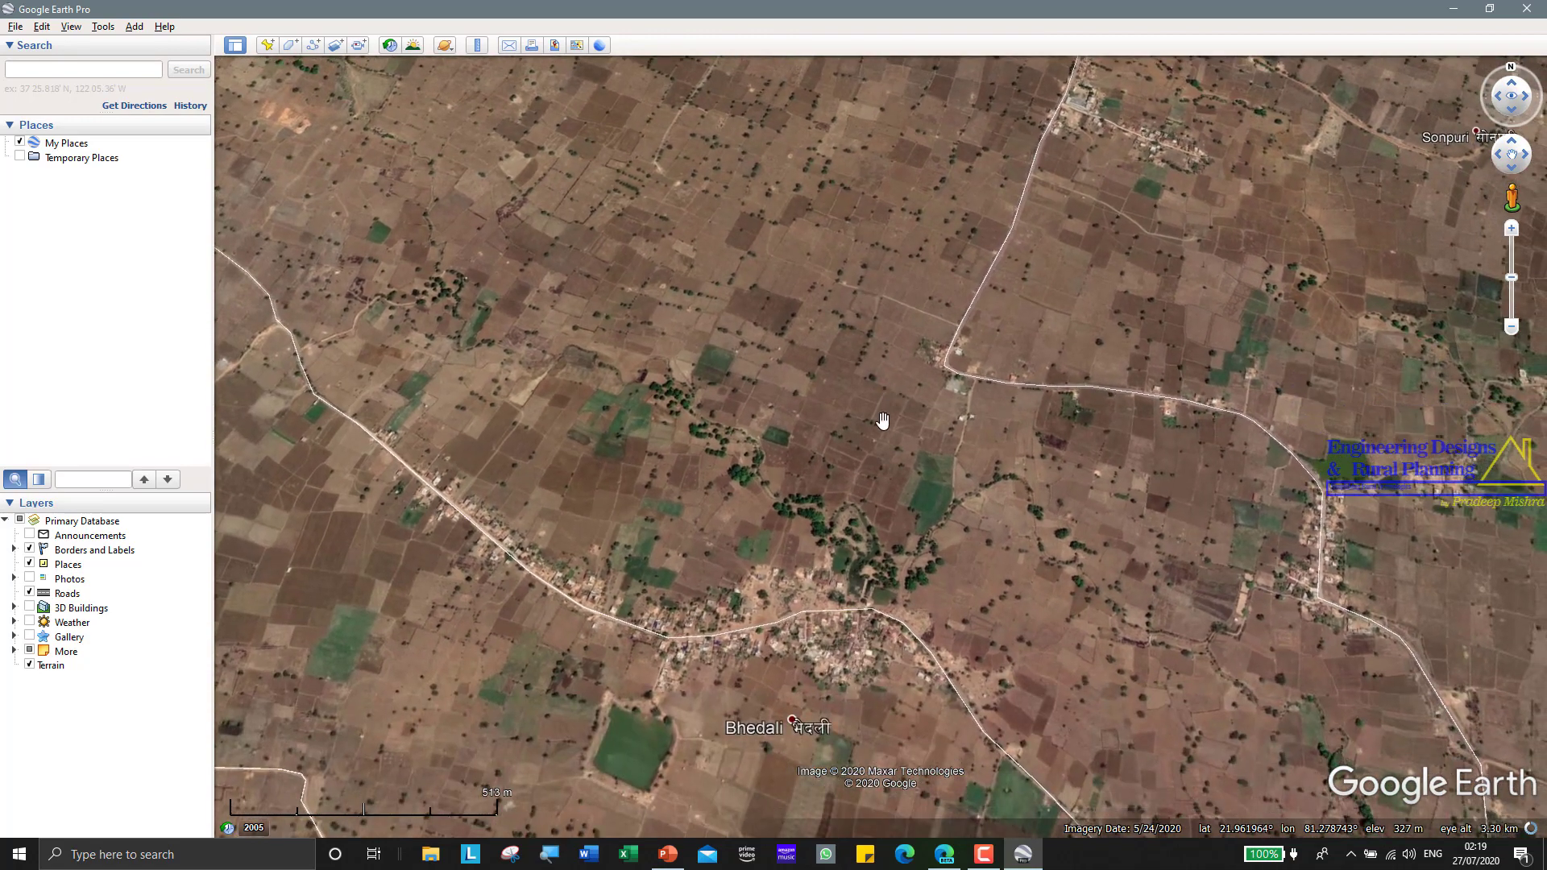
left_click_drag(731, 523, 861, 270)
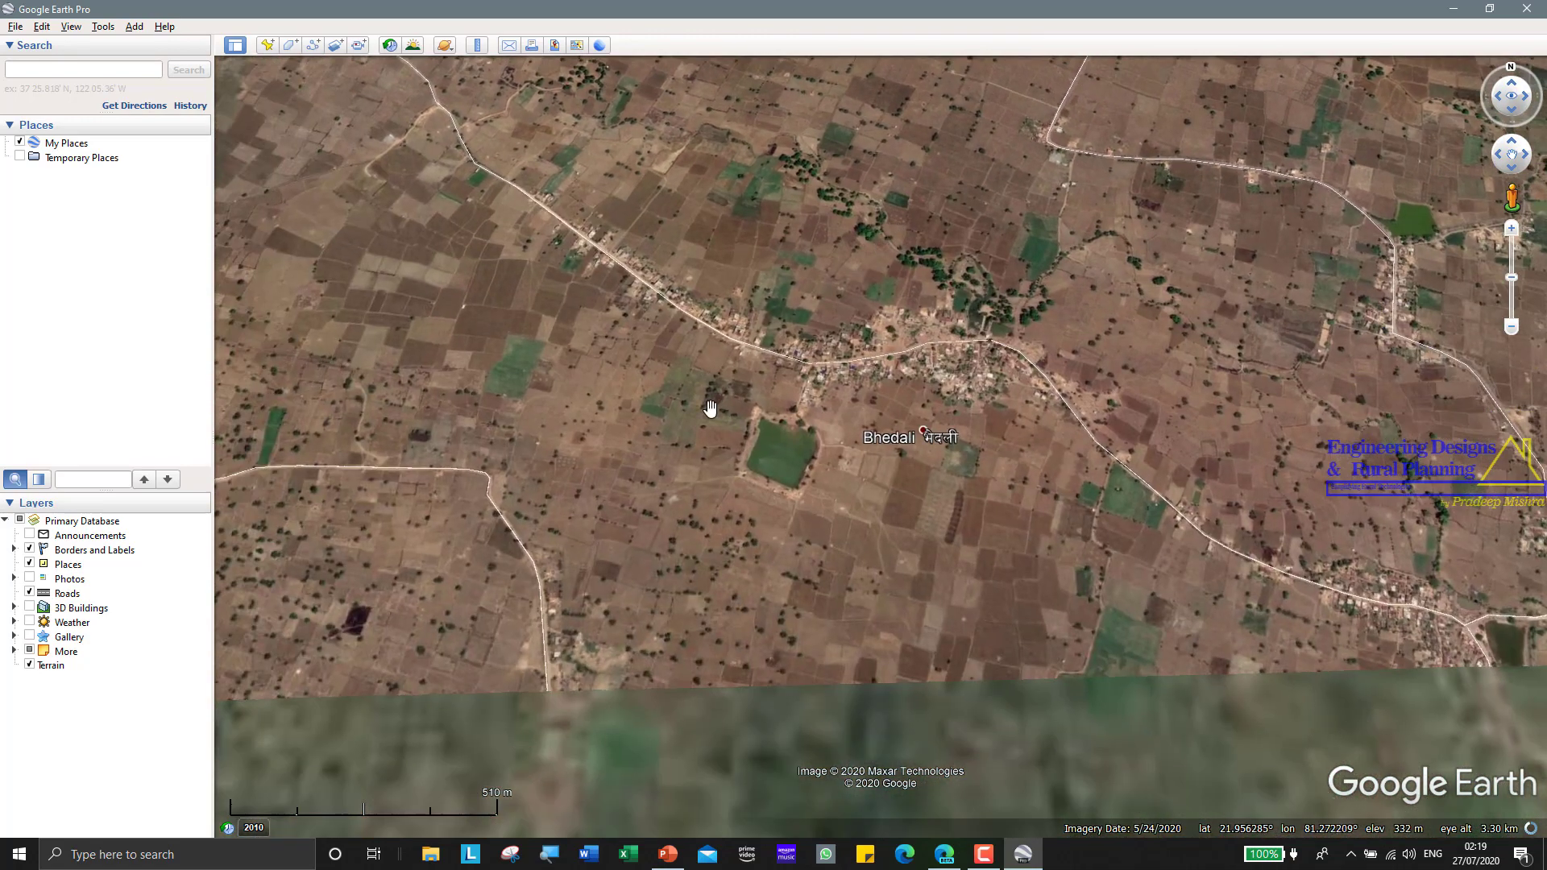
left_click_drag(707, 408, 790, 473)
scroll(790, 473, "up", 3)
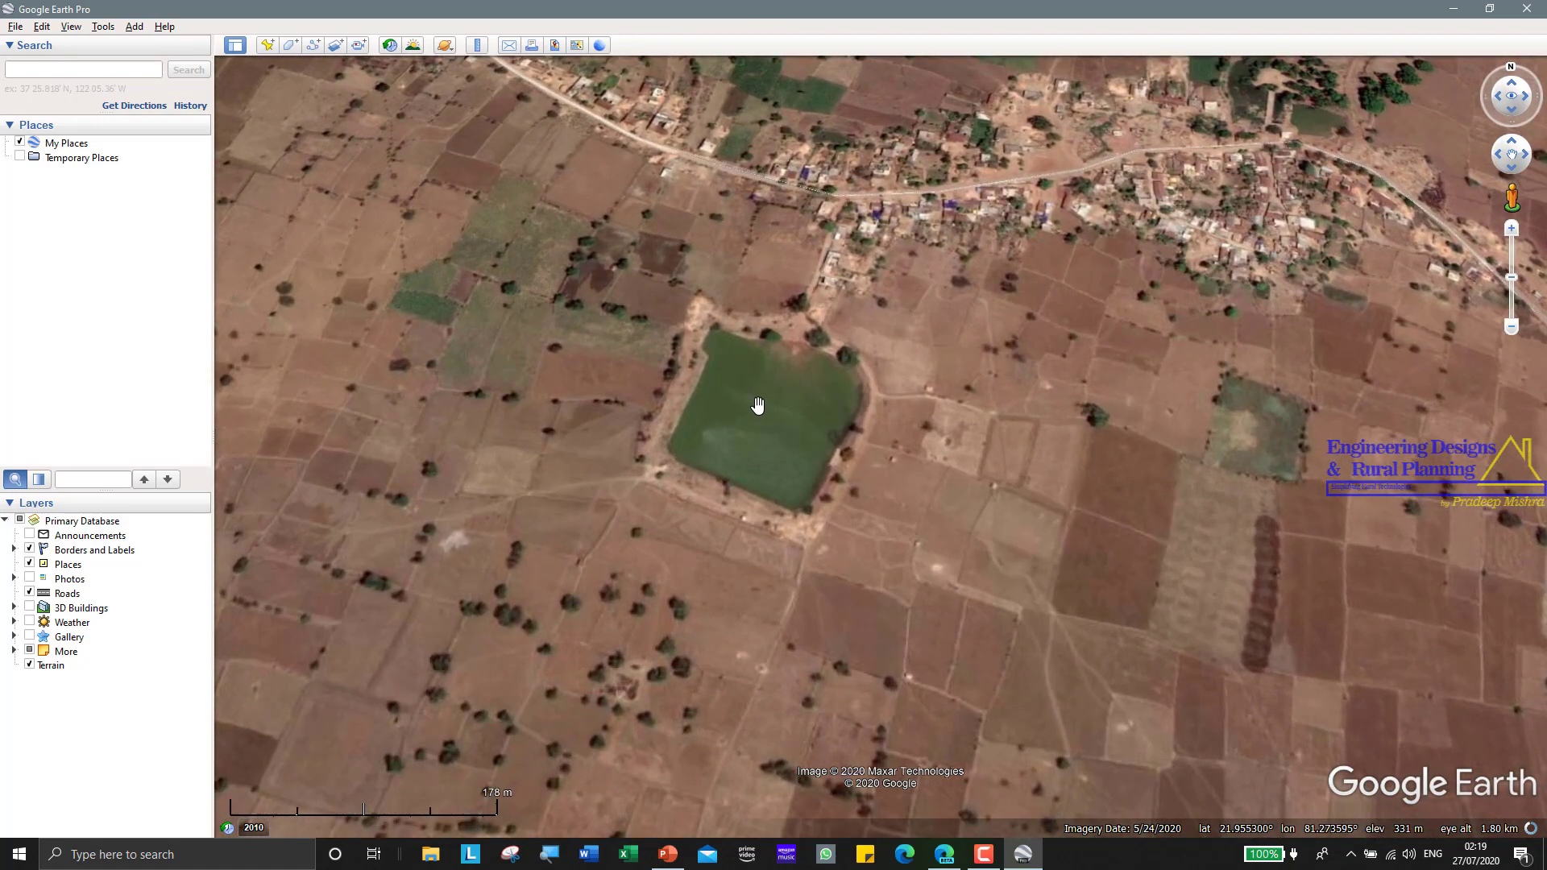
left_click_drag(757, 406, 587, 563)
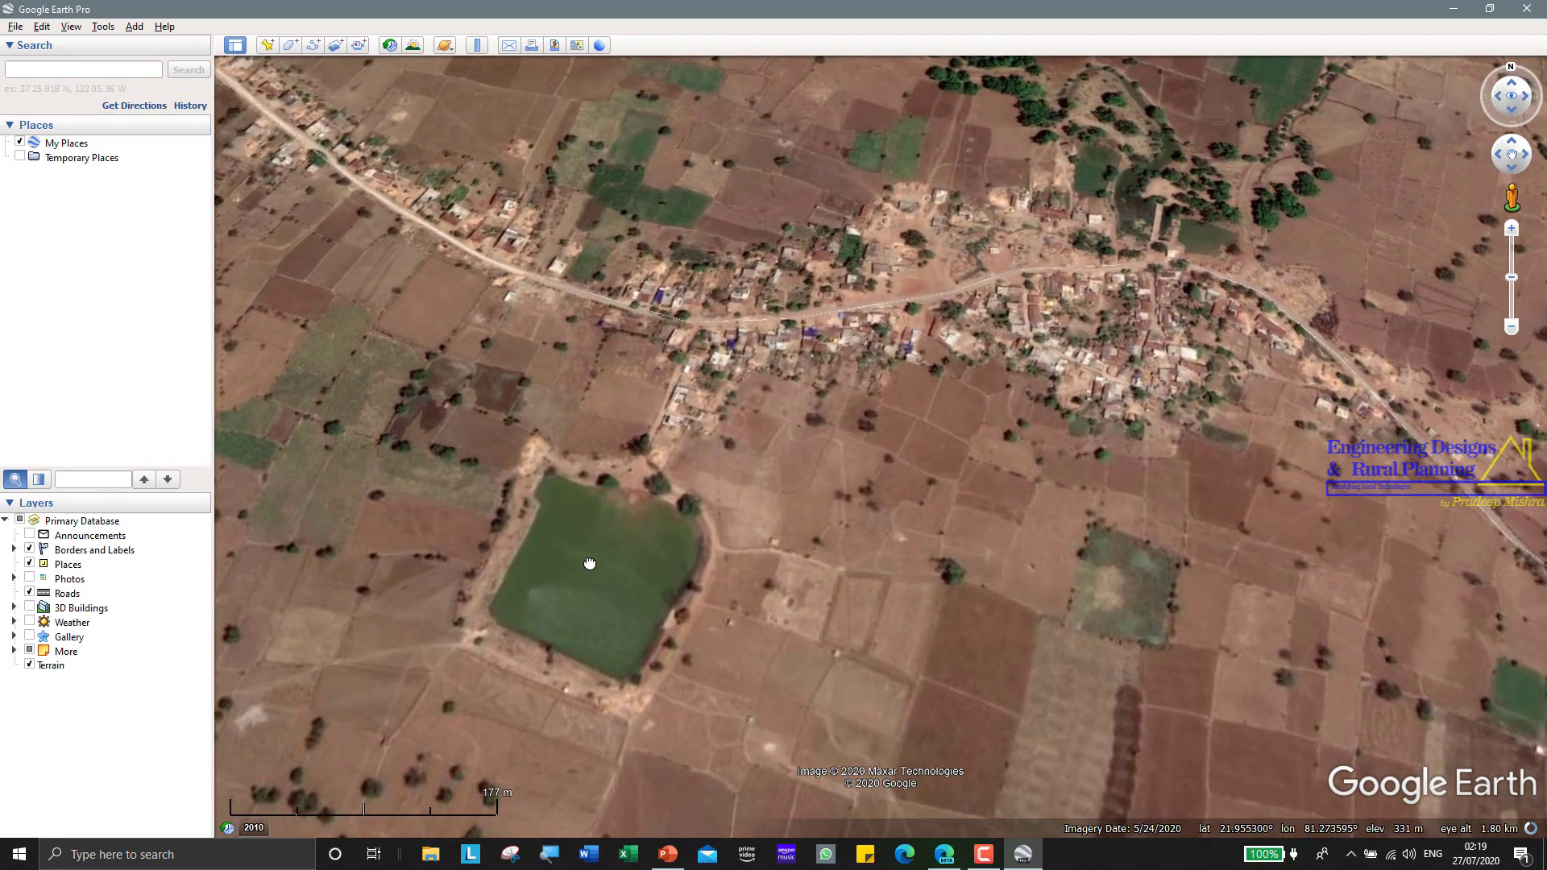
Examine how Bhedali's houses lie between the tree-lined stream to the north and the pond to the south.
scroll(935, 498, "down", 1)
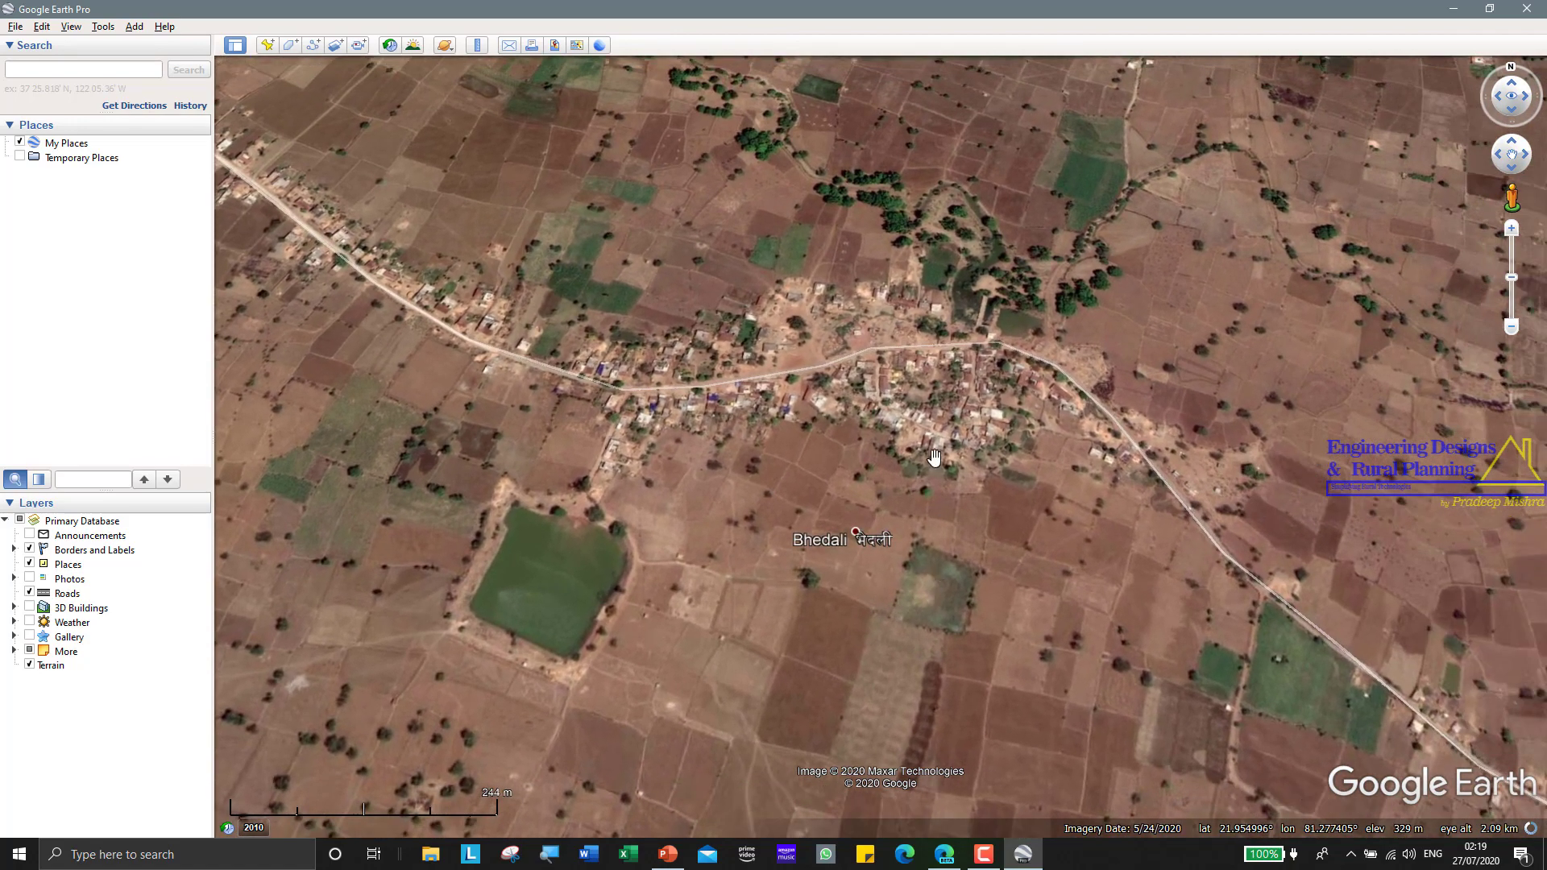
left_click_drag(834, 197, 1003, 367)
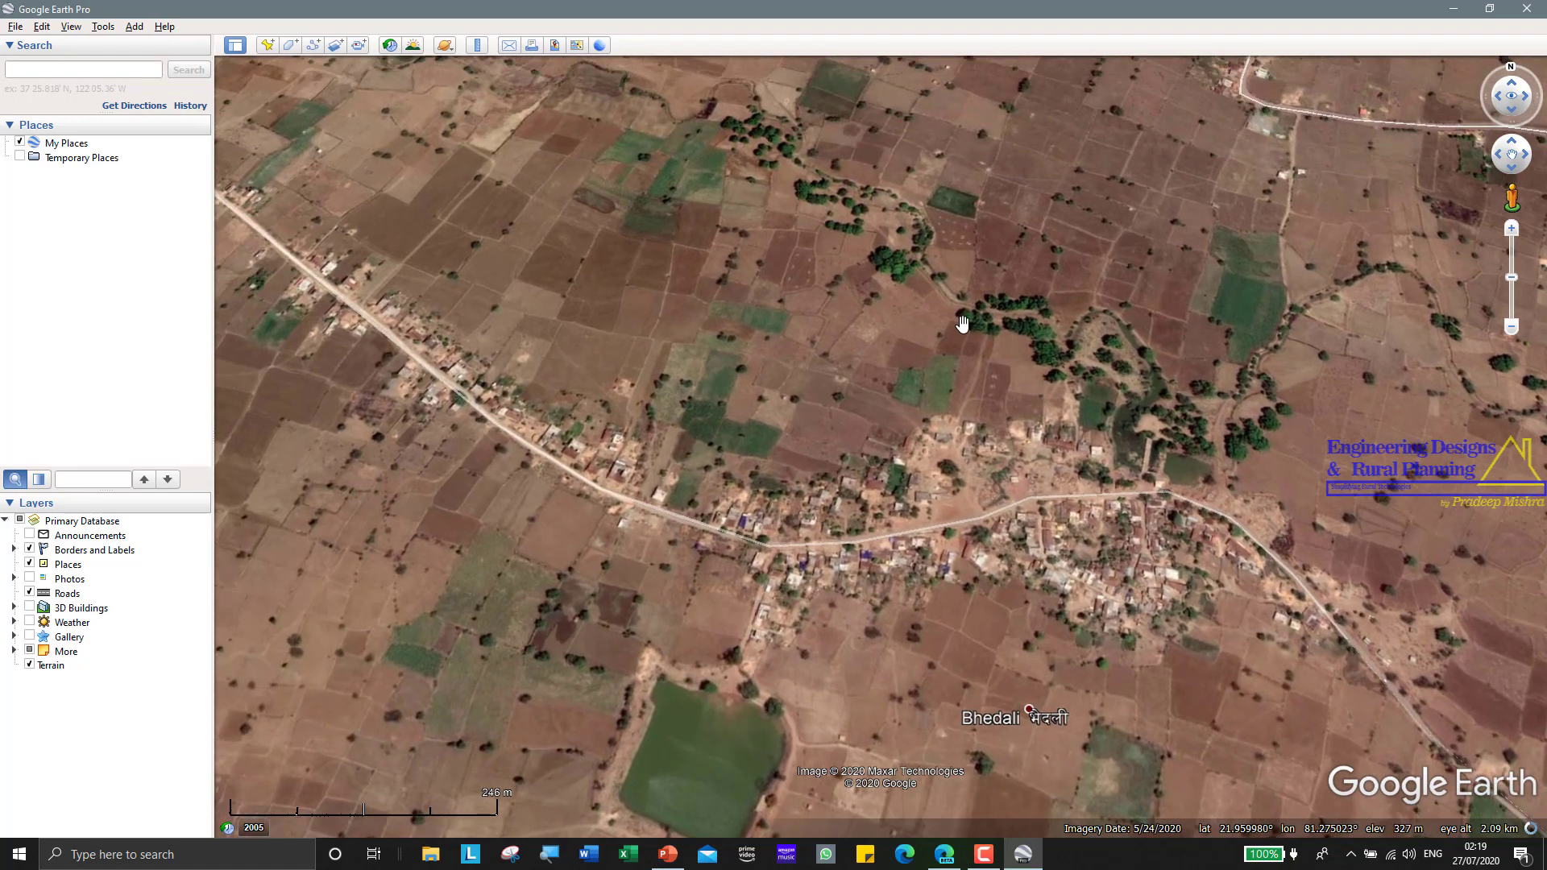
left_click_drag(835, 377, 886, 330)
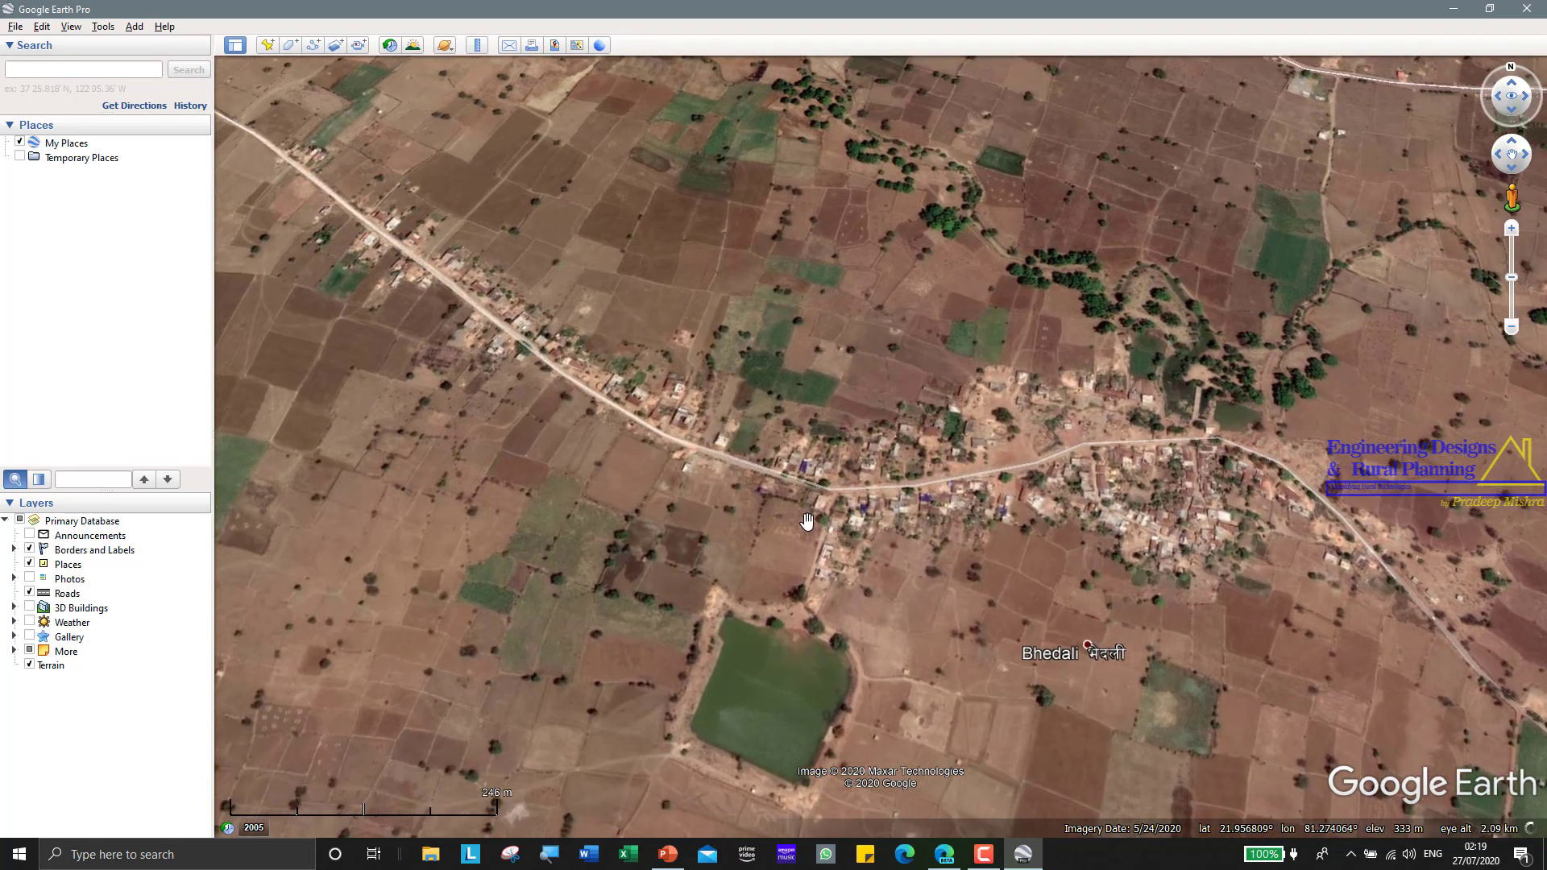
left_click_drag(829, 414, 819, 481)
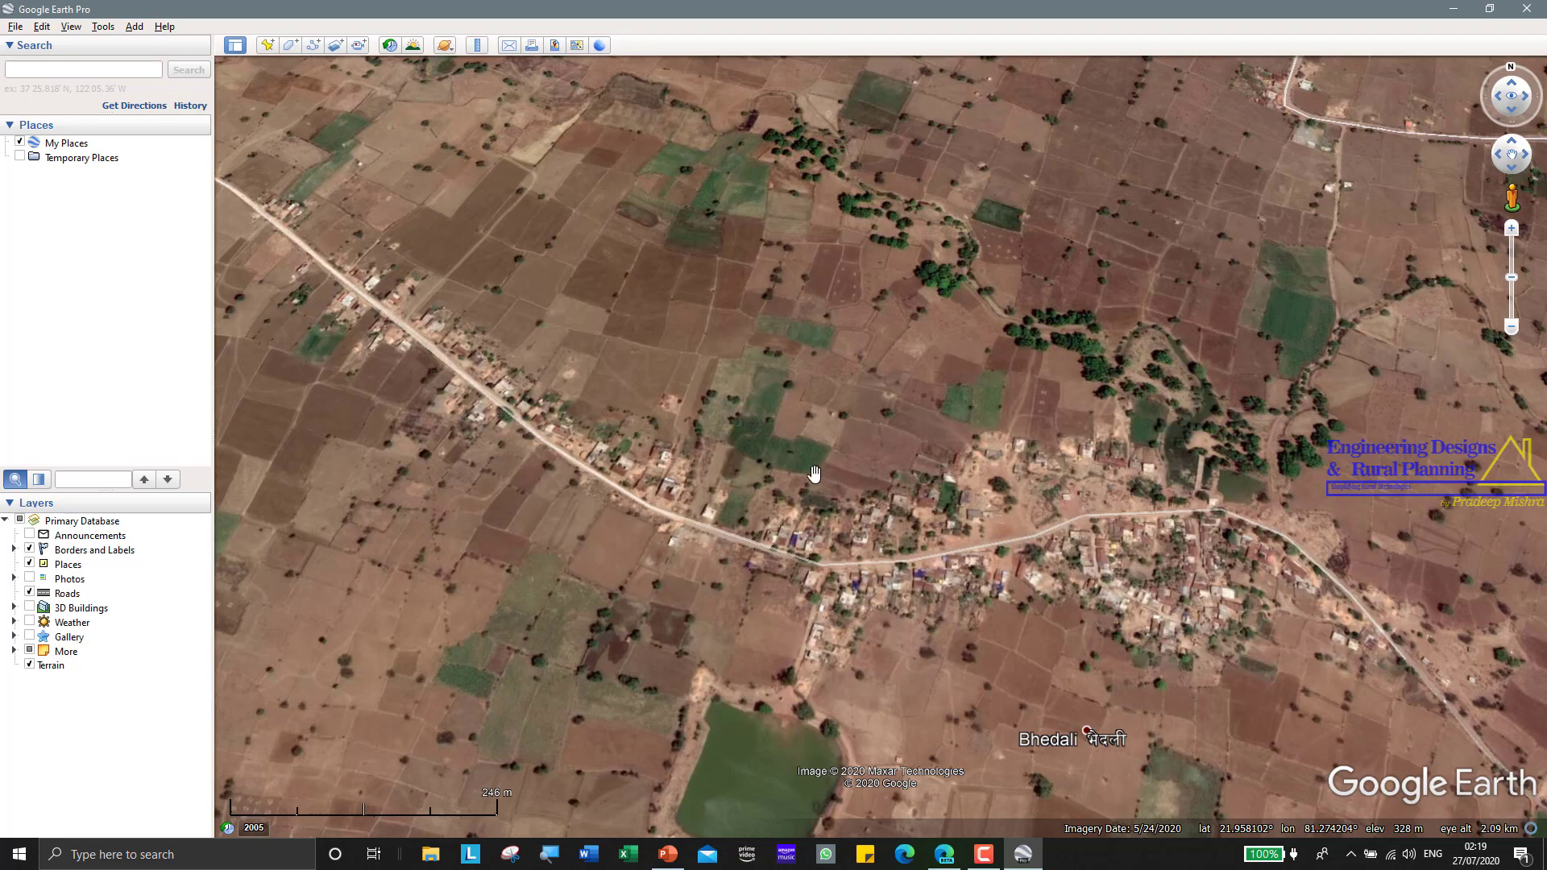
left_click_drag(794, 507, 856, 278)
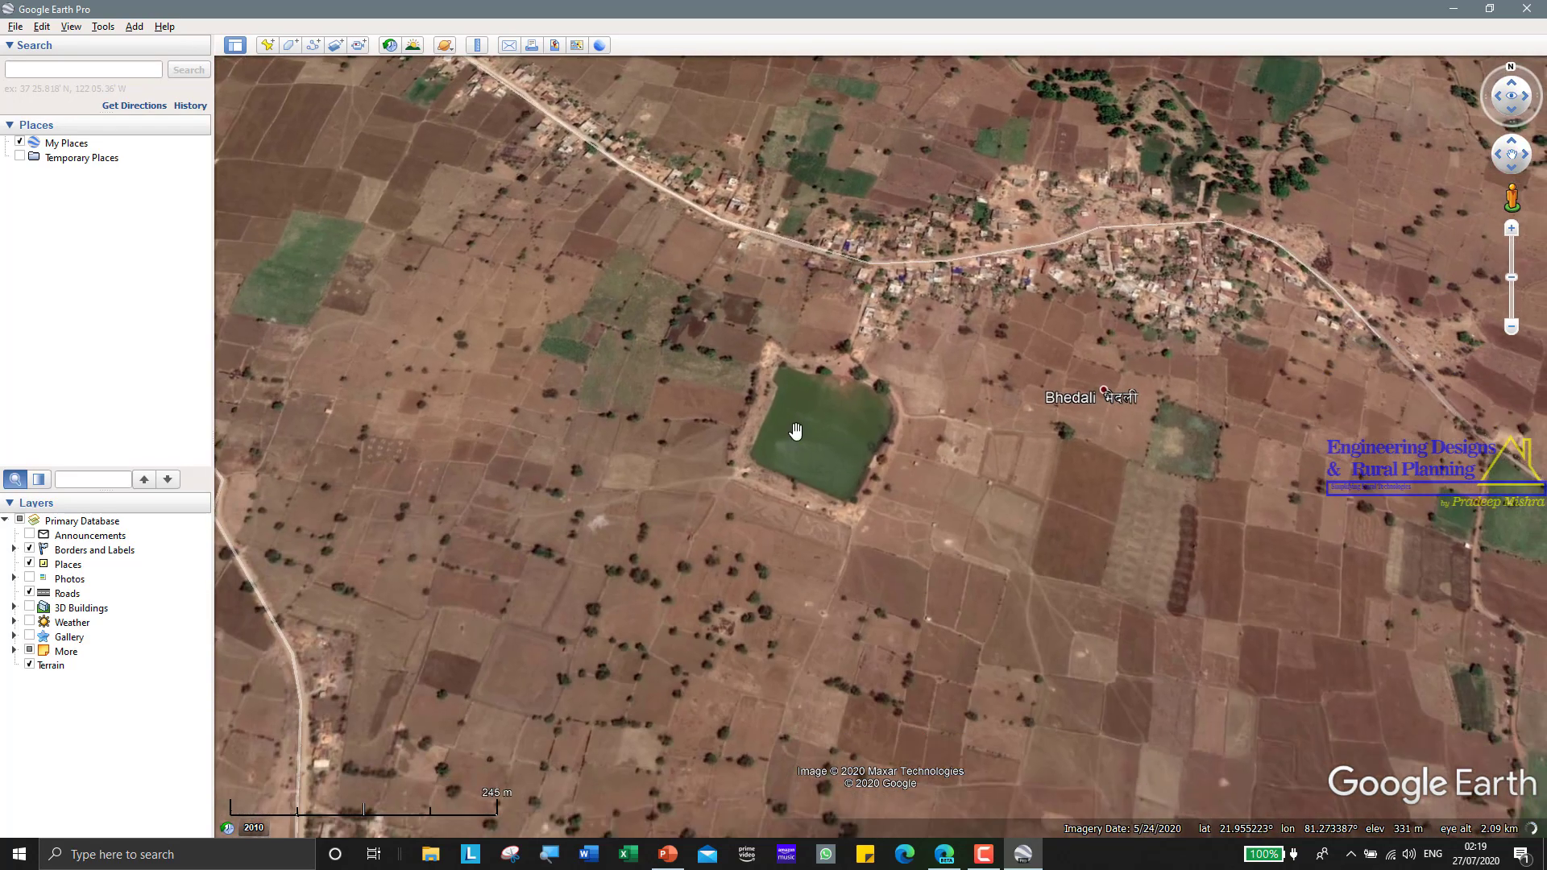
scroll(832, 415, "down", 2)
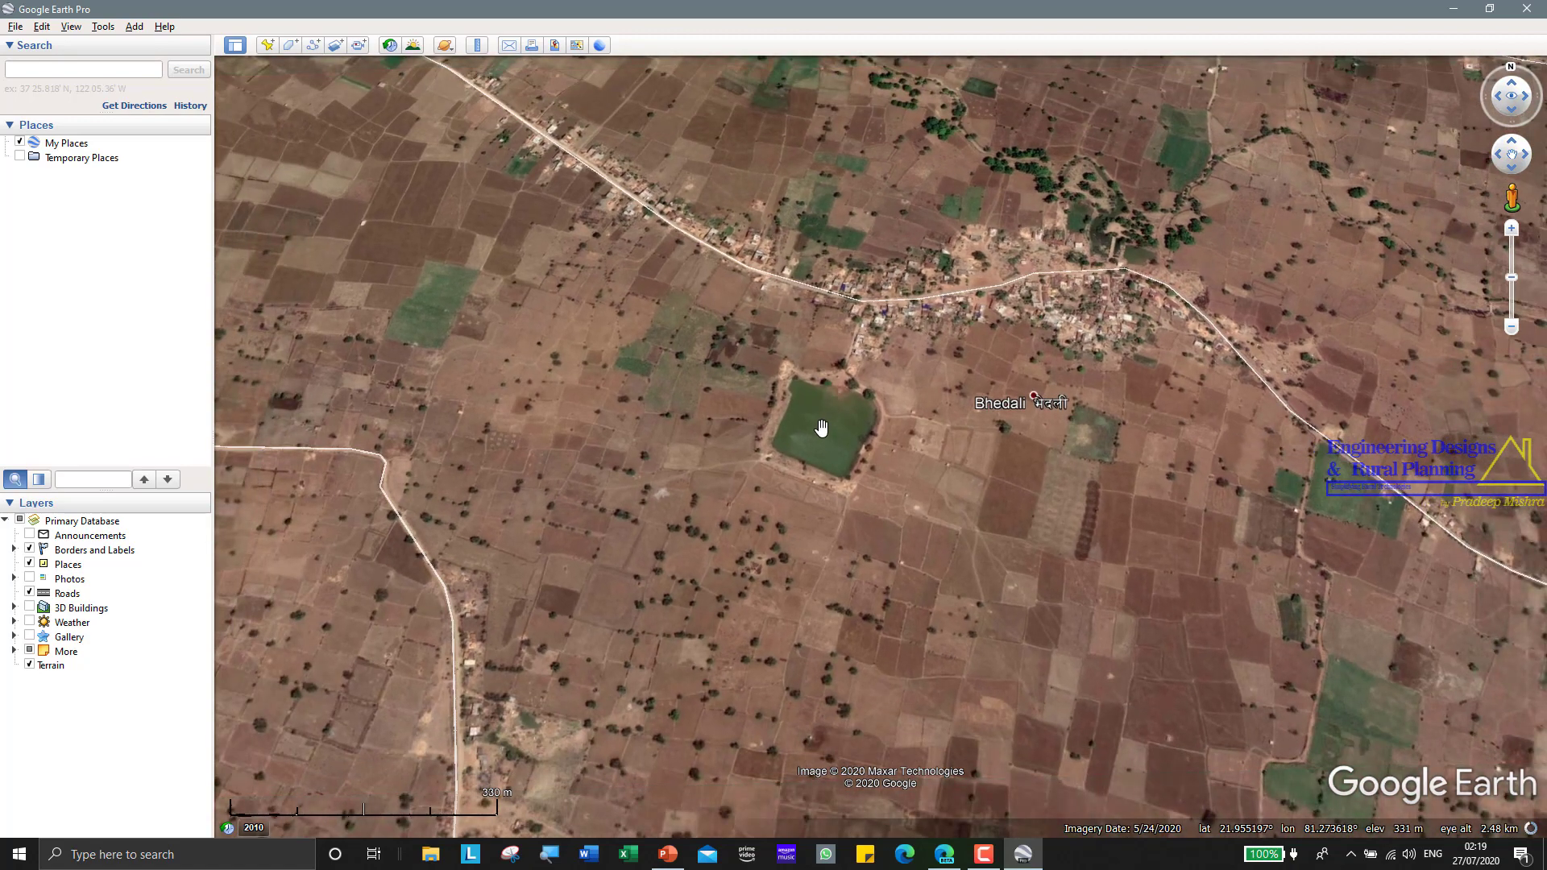
Add a placemark at the northeast corner of the four-sided pond southwest of Bhedali village.
scroll(822, 428, "up", 3)
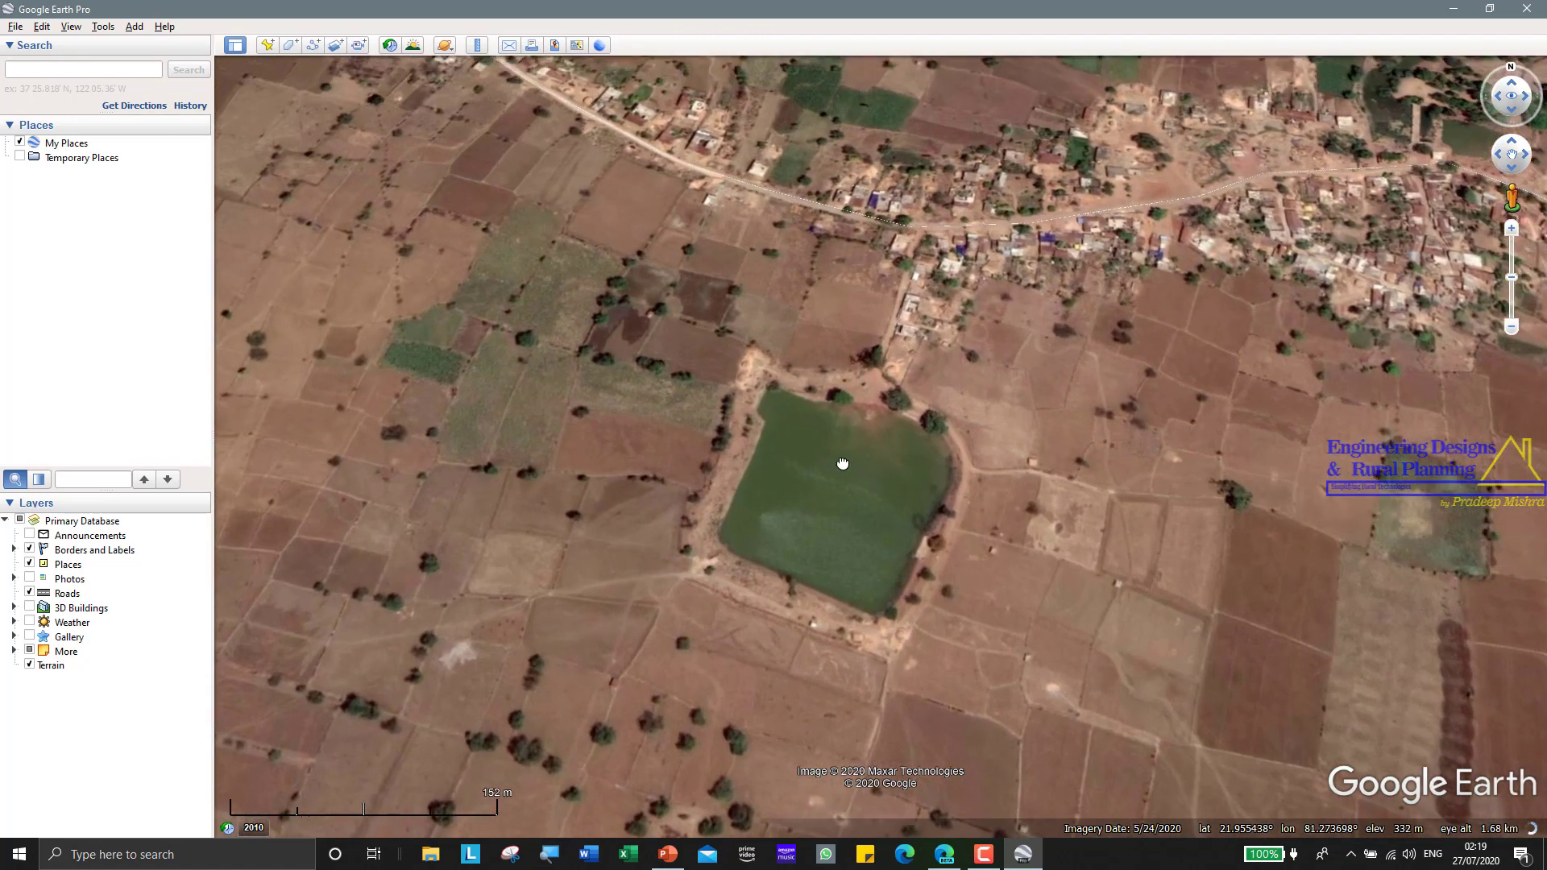
scroll(843, 390, "down", 2)
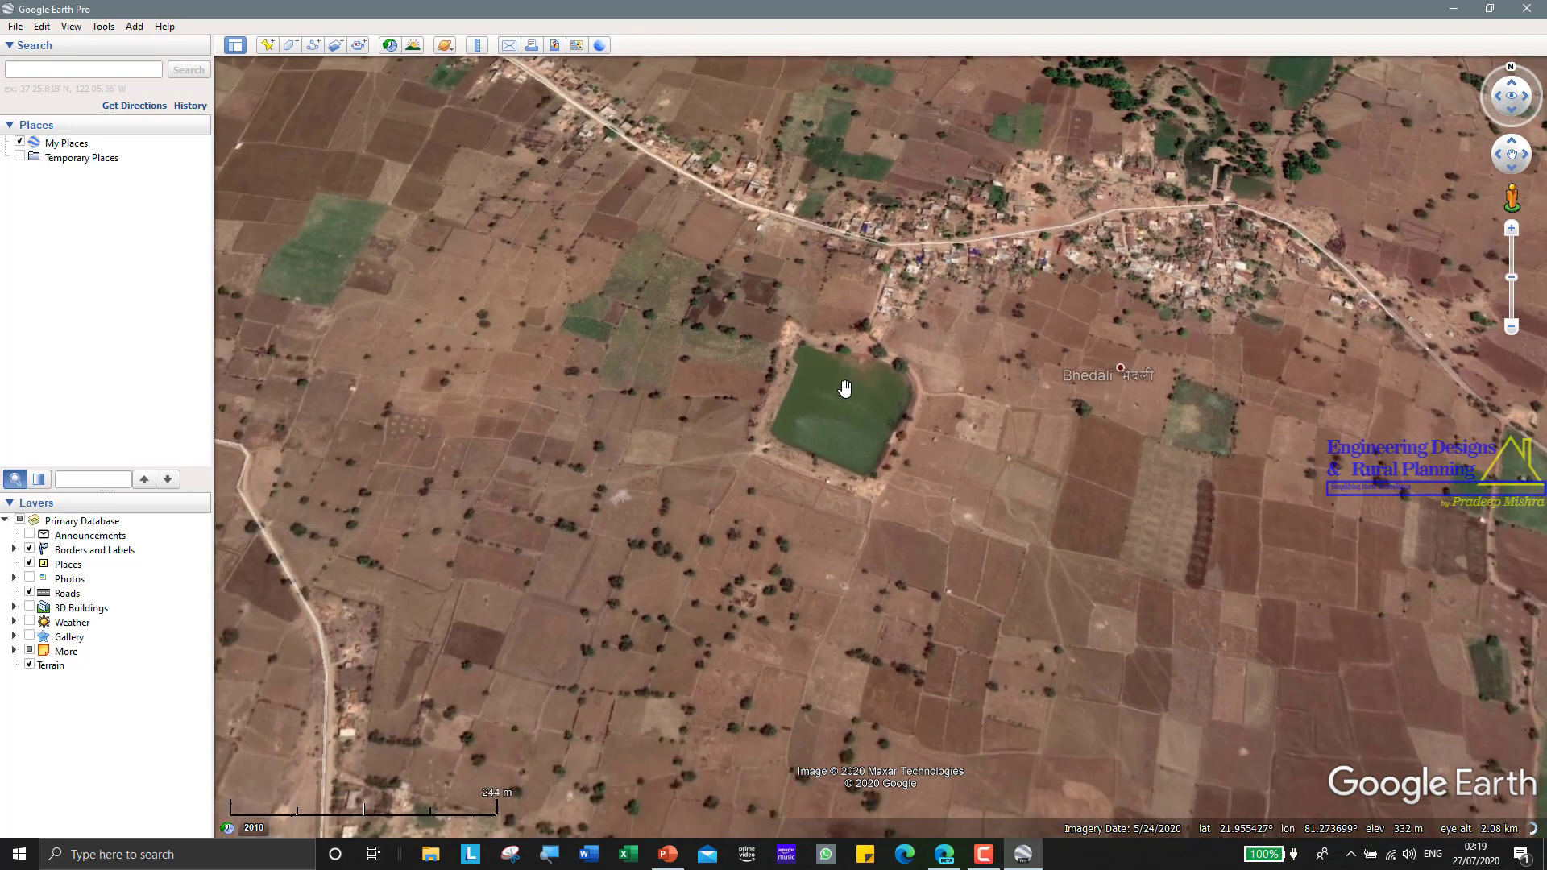
left_click_drag(844, 389, 845, 415)
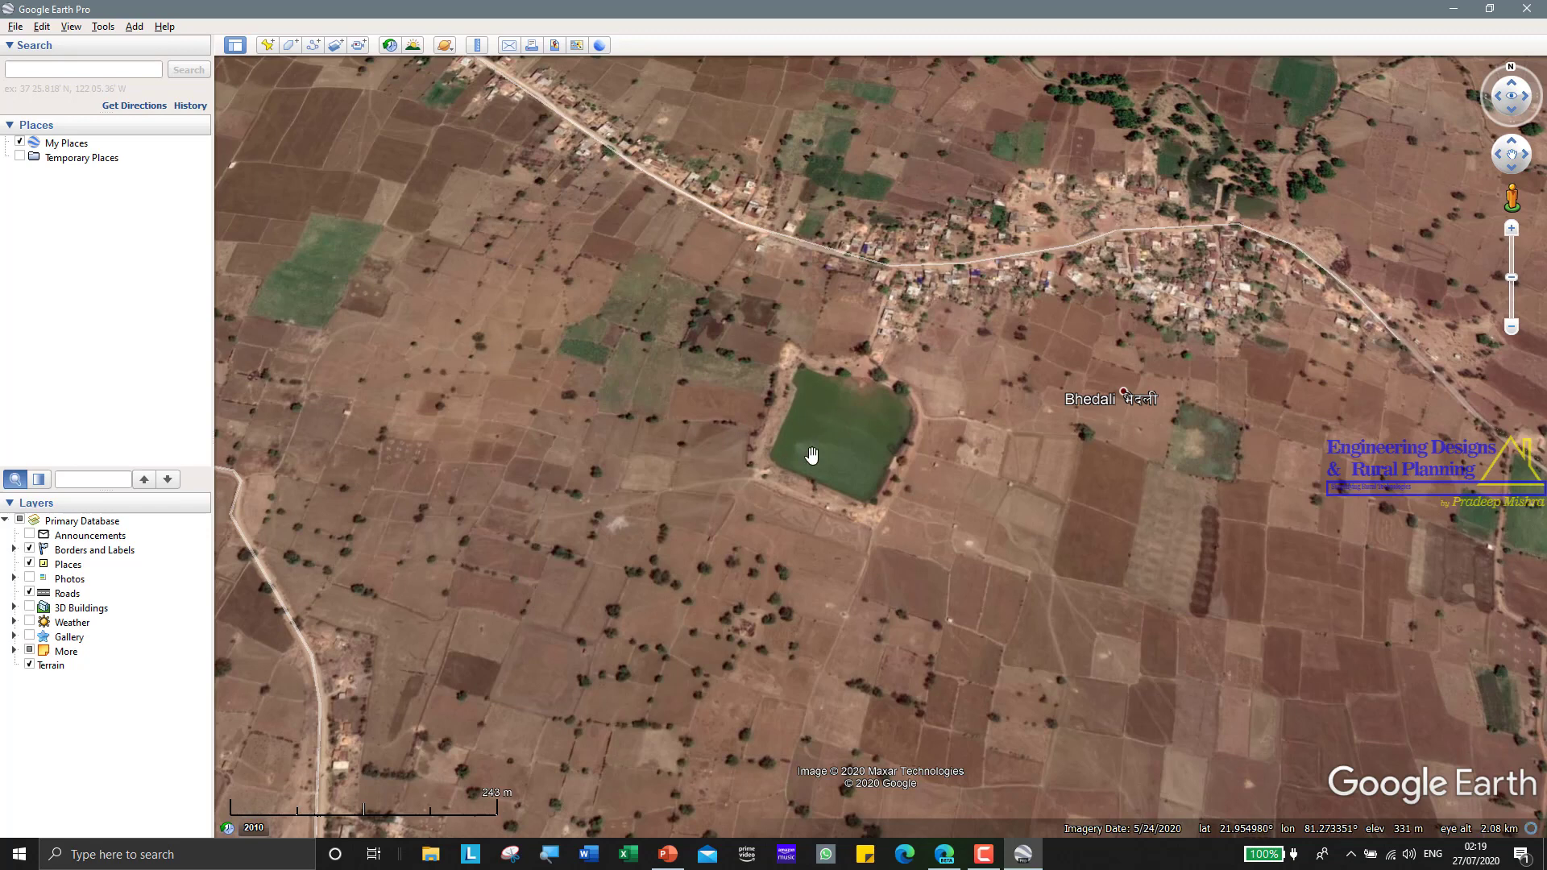
left_click(268, 47)
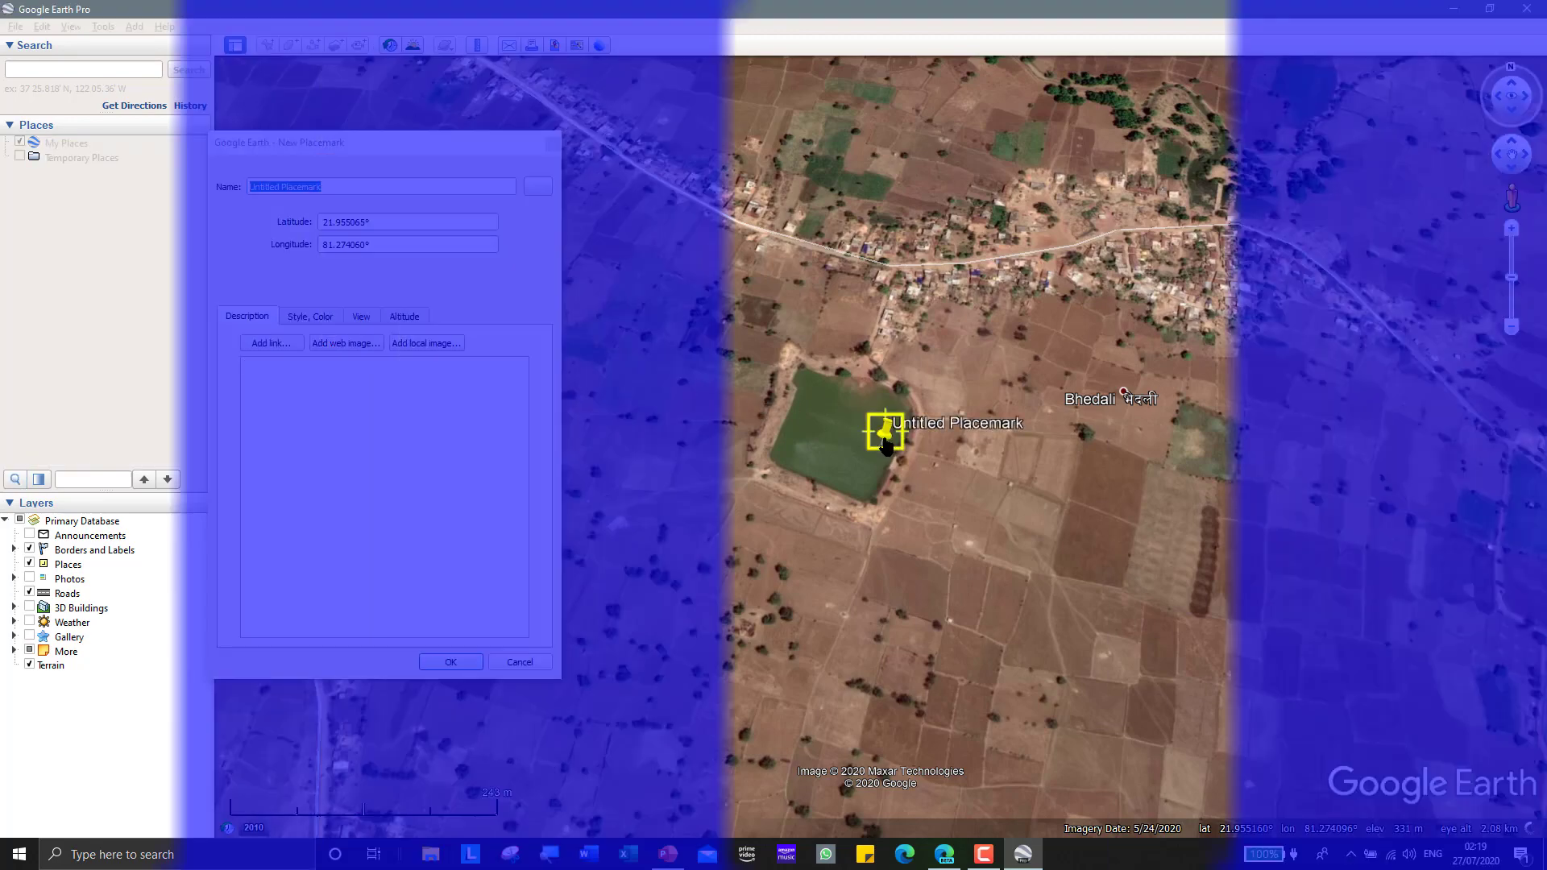
left_click_drag(883, 446, 920, 400)
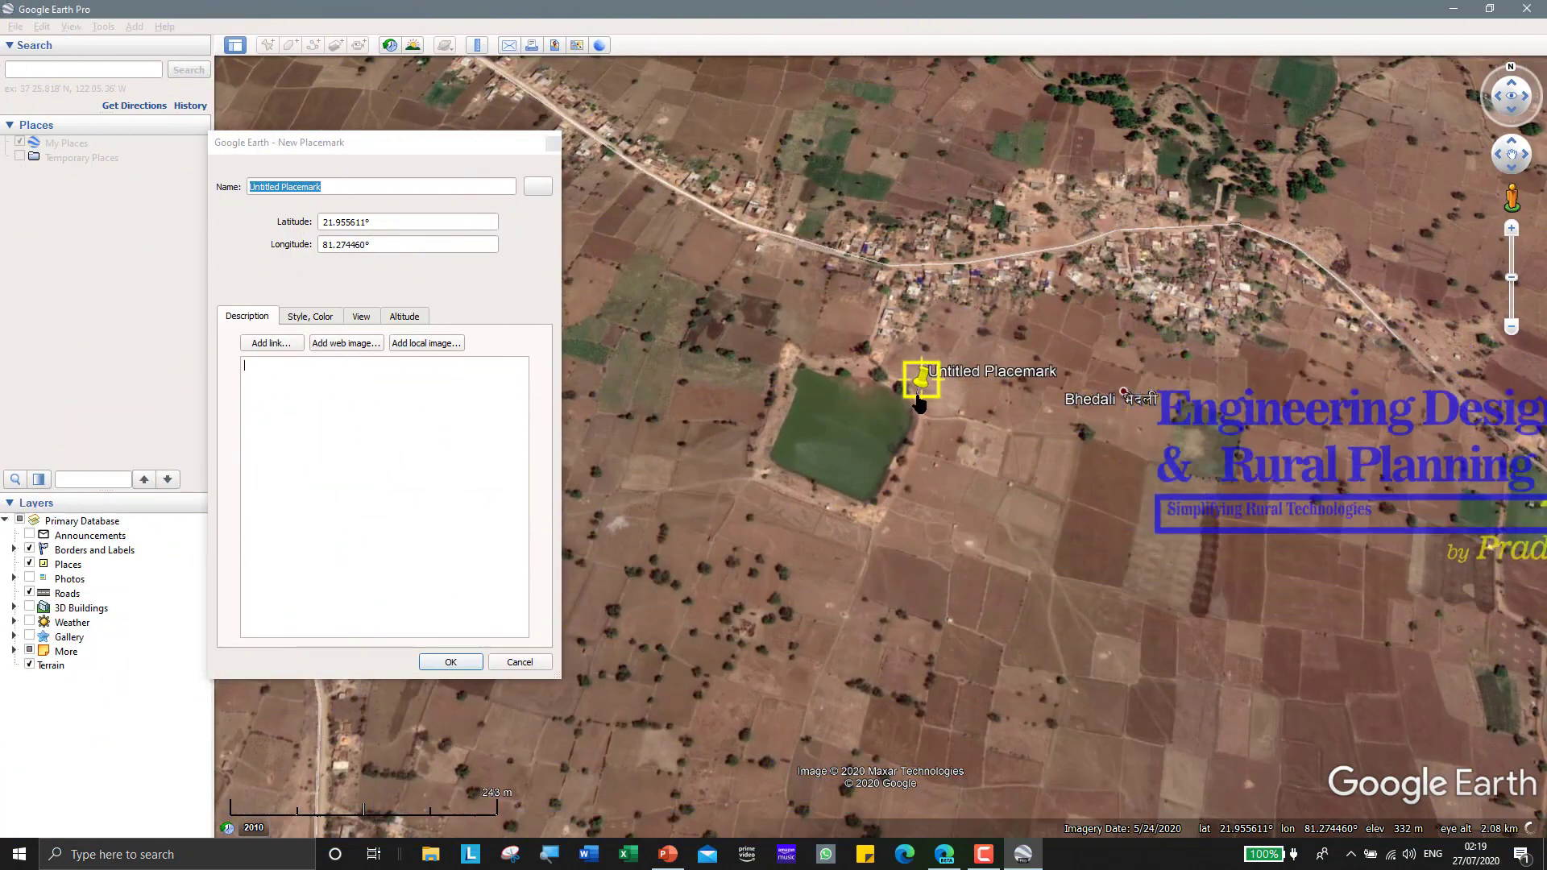
left_click(276, 150)
left_click_drag(380, 156, 314, 178)
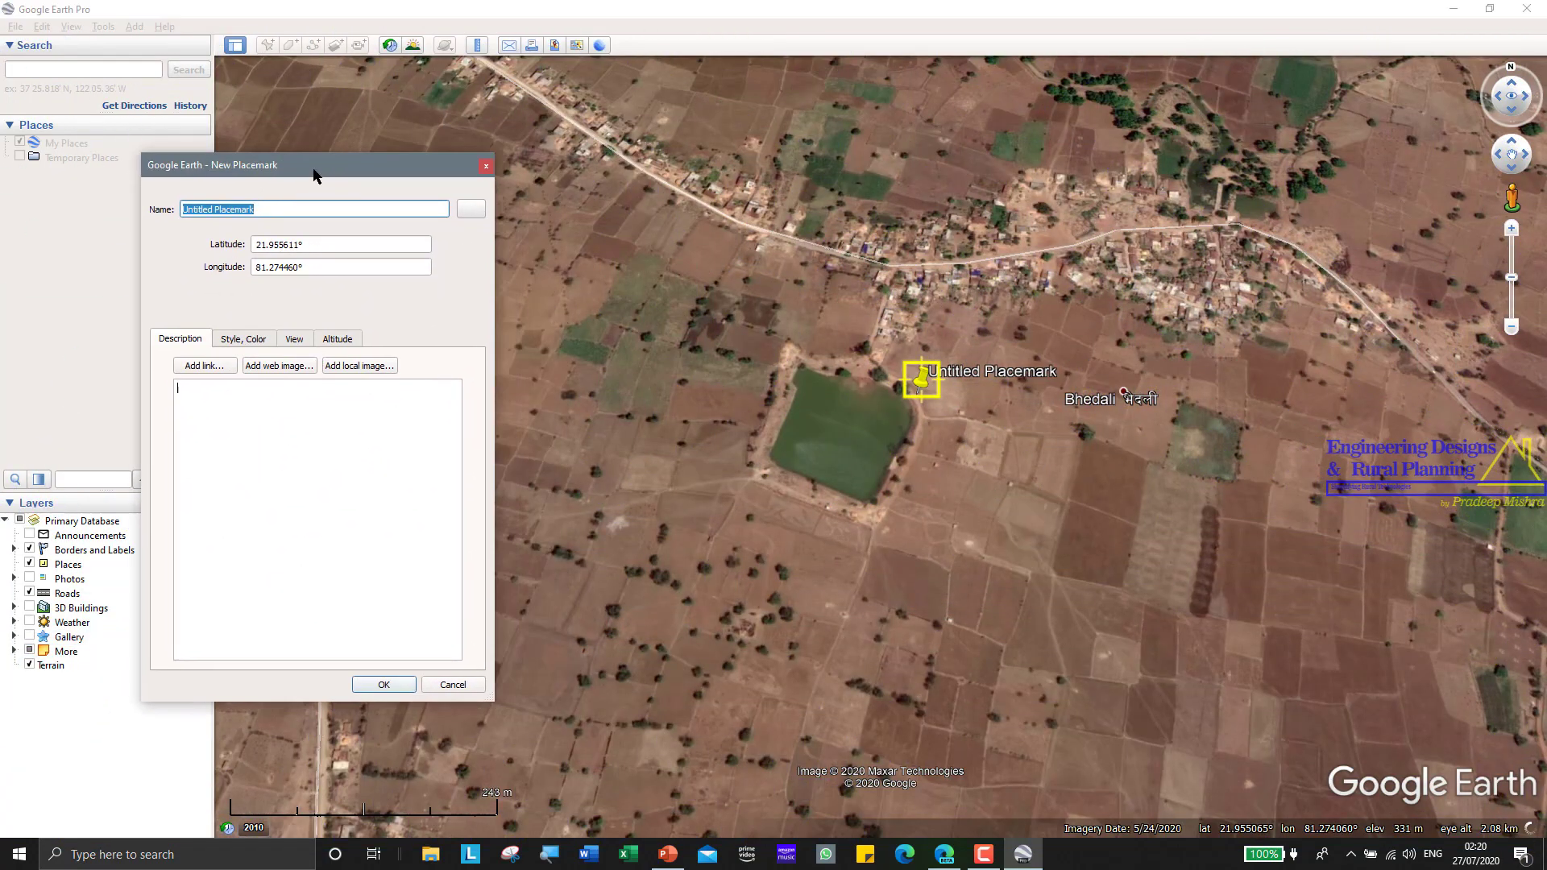
Name the new placemark "XYZ Pond".
left_click(264, 209)
key("BackSpace")
key("BackSpace")
key("BackSpace")
key("BackSpace")
key("BackSpace")
key("BackSpace")
key("BackSpace")
key("BackSpace")
key("BackSpace")
key("BackSpace")
key("BackSpace")
key("BackSpace")
key("BackSpace")
key("BackSpace")
key("BackSpace")
key("BackSpace")
key("BackSpace")
key("BackSpace")
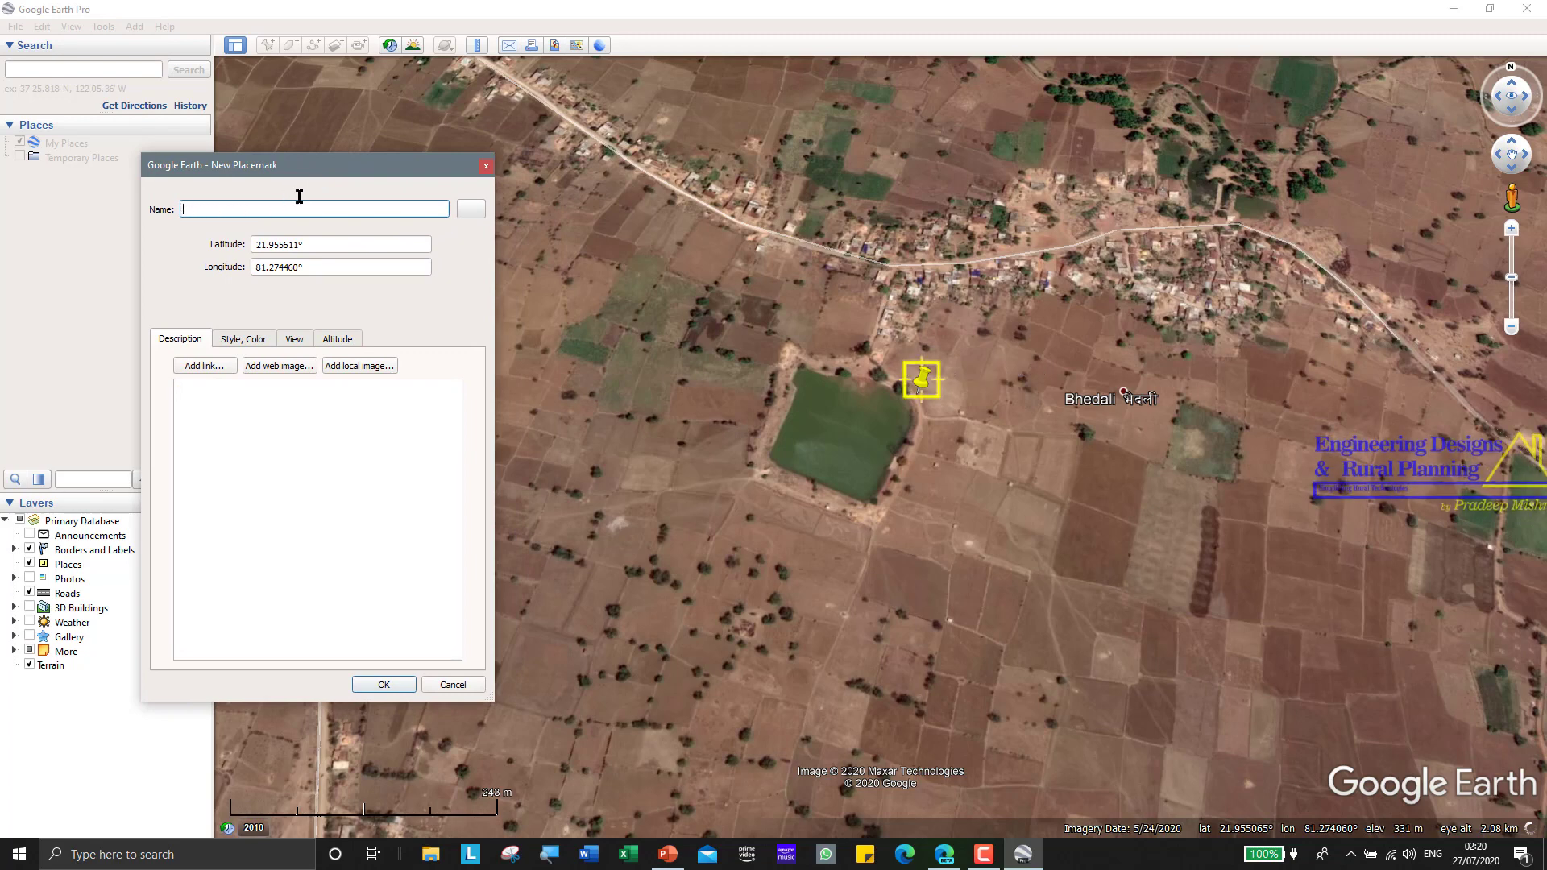
key("Caps_Lock")
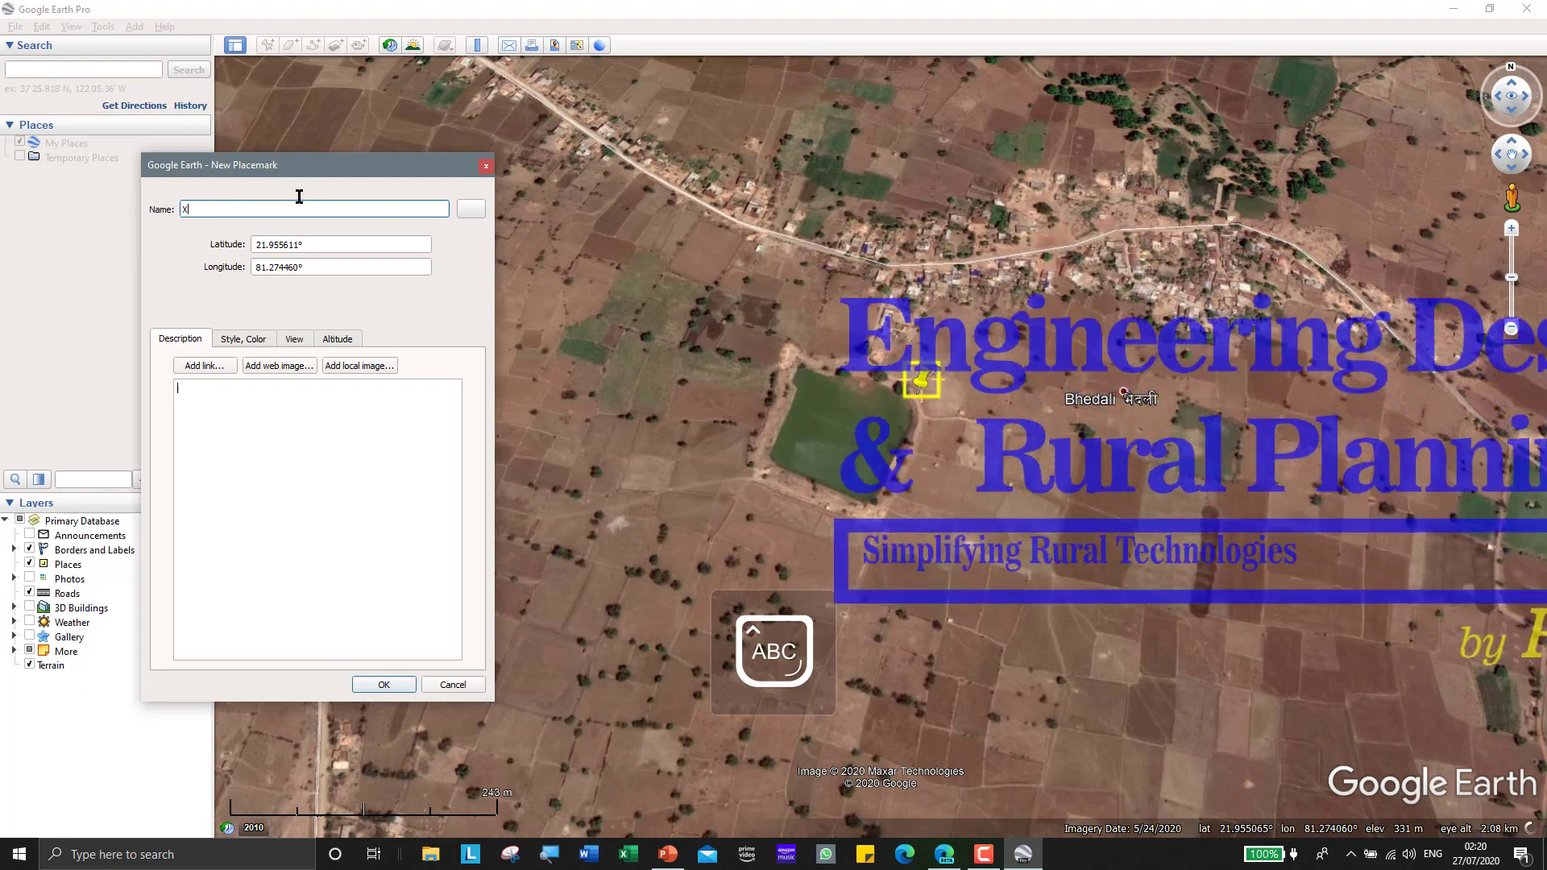
type("XYZ")
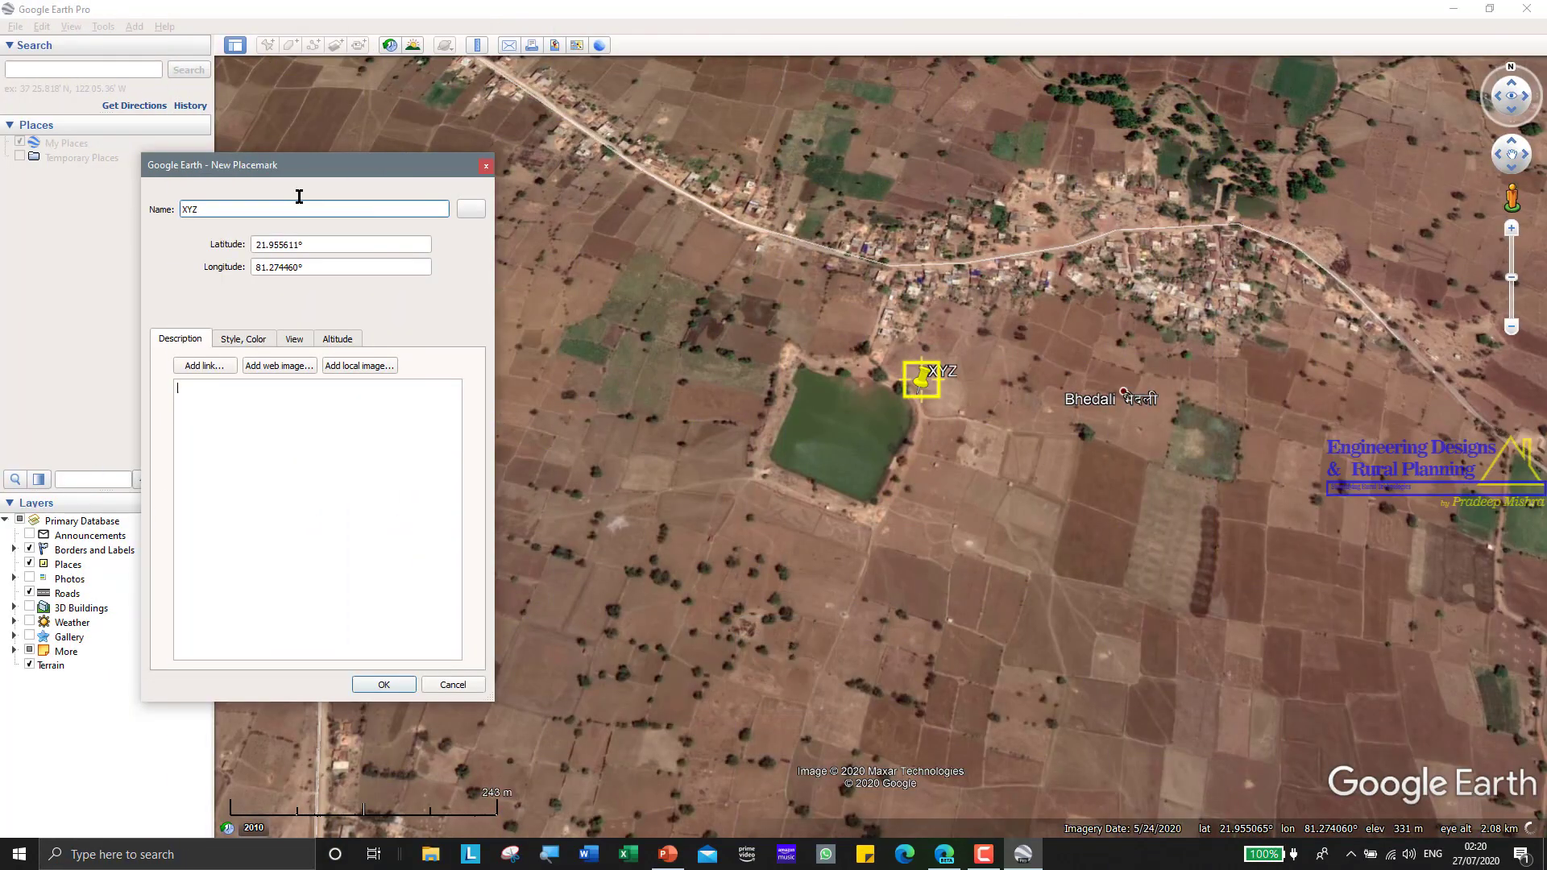
key("Caps_Lock")
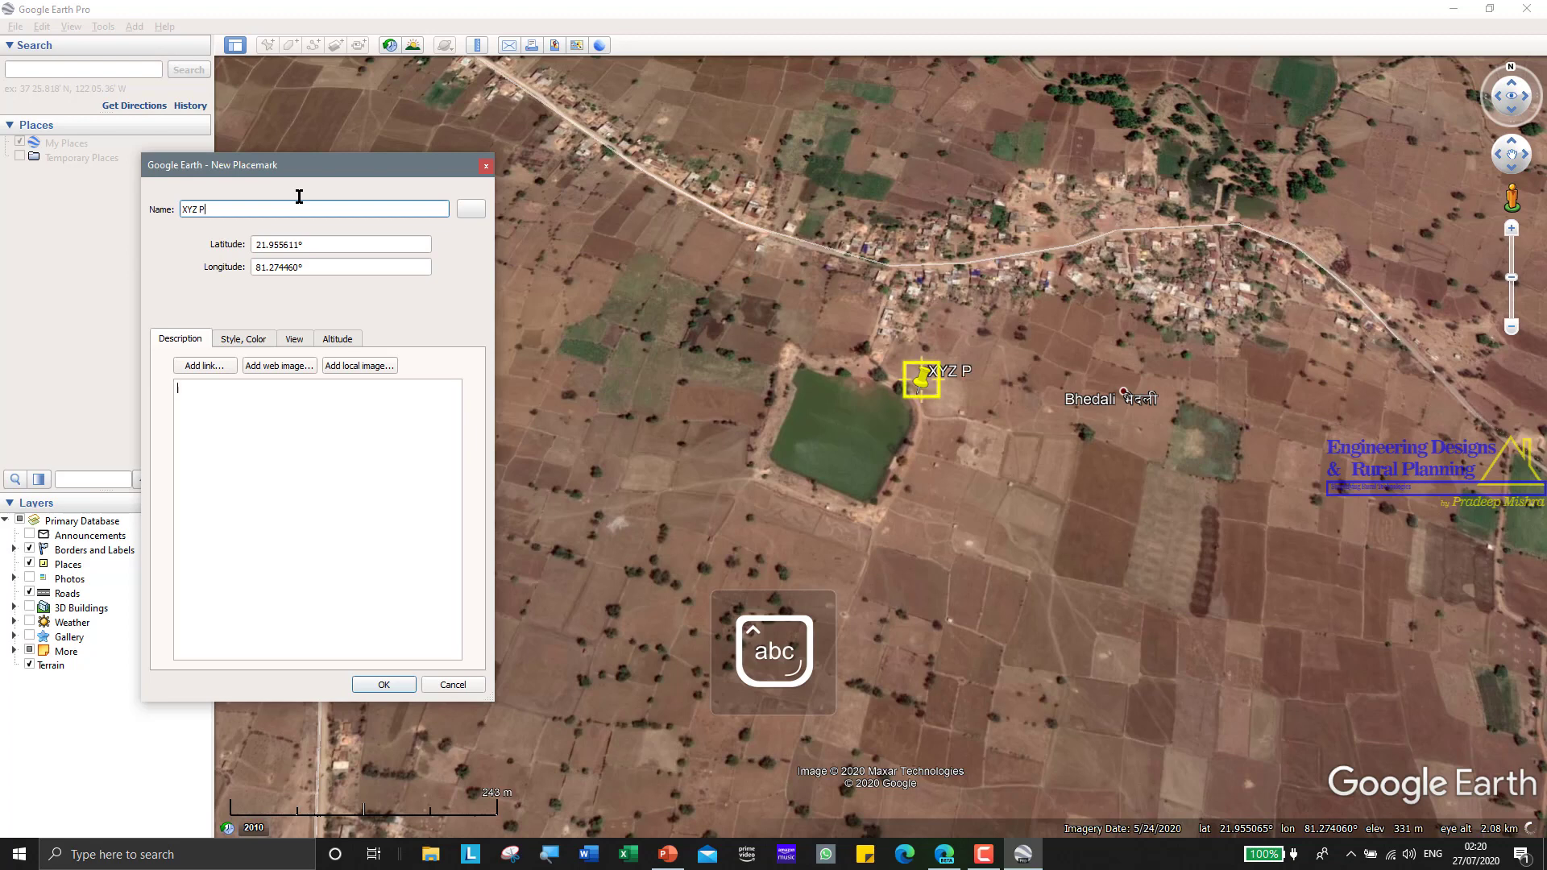
type("Pond")
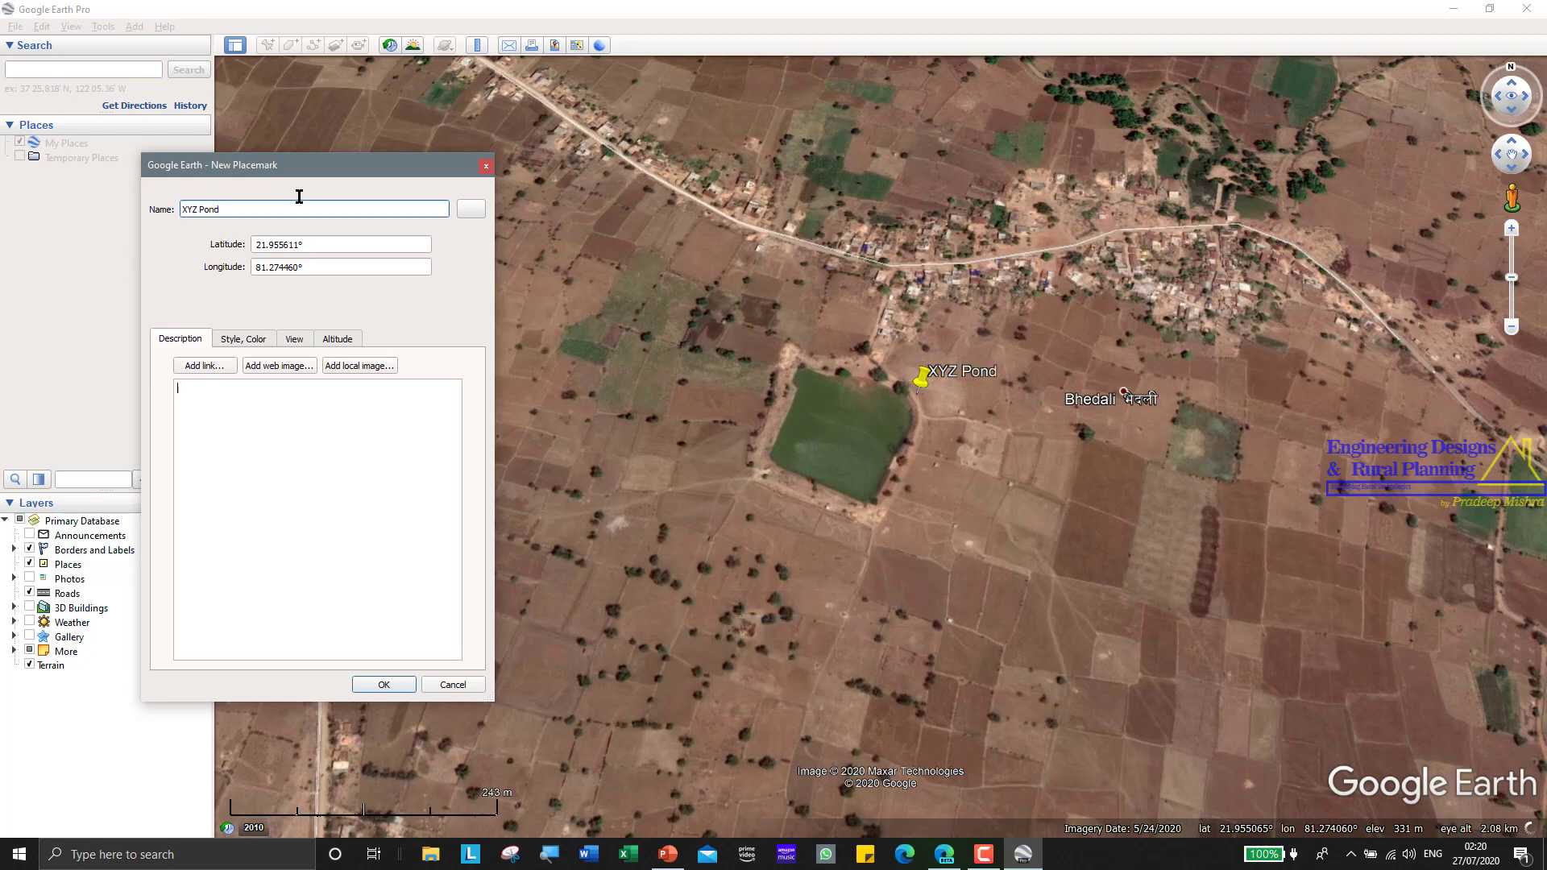
left_click(253, 421)
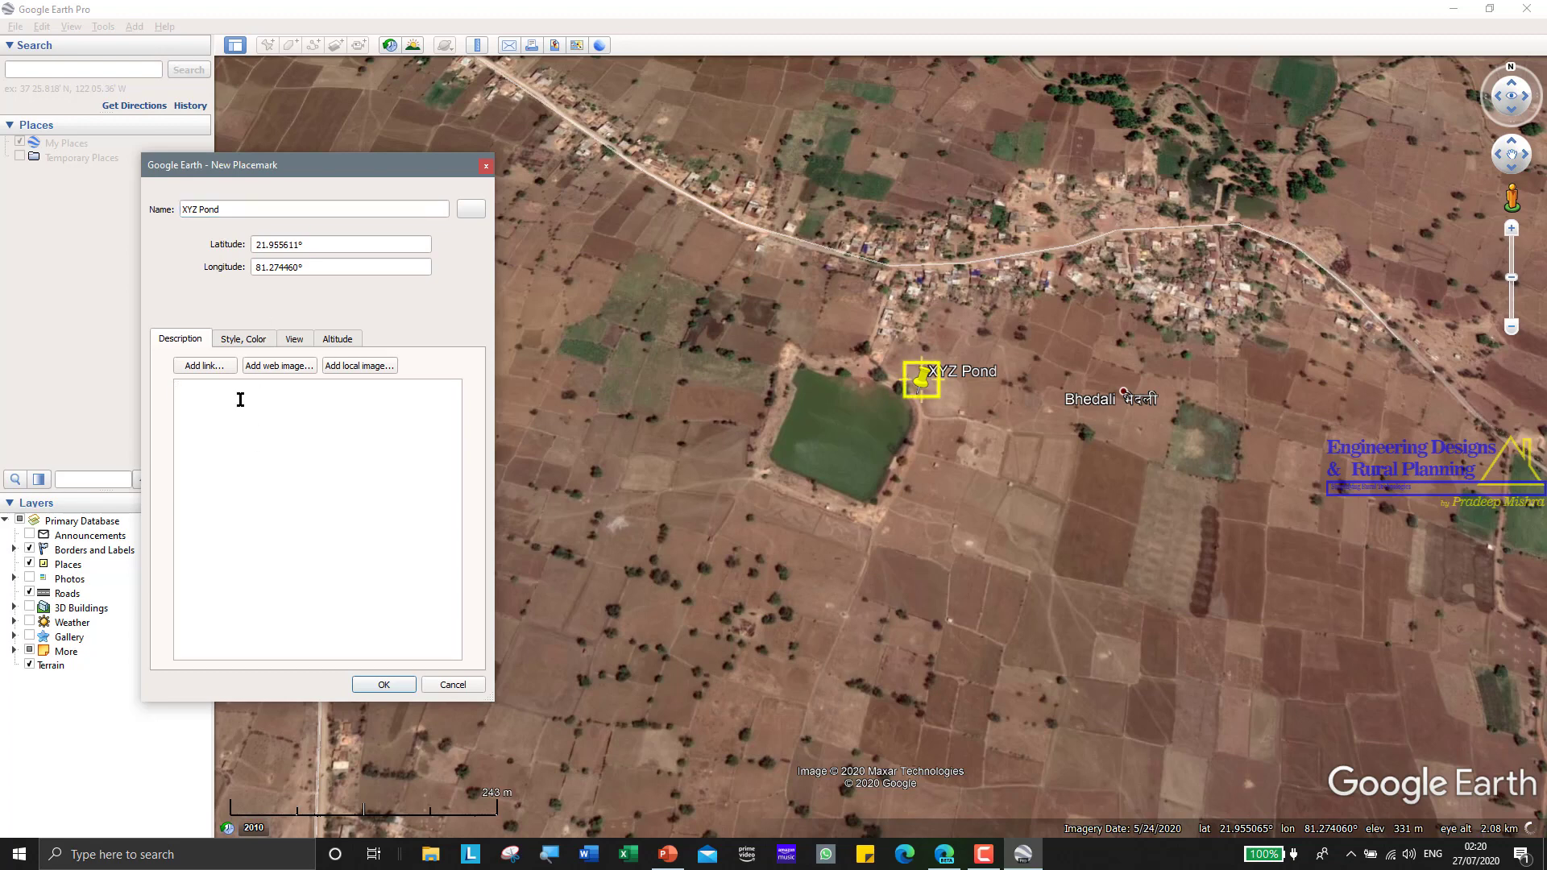
Give the placemark the hollow square icon and colour it blue (#0000ff).
left_click(472, 211)
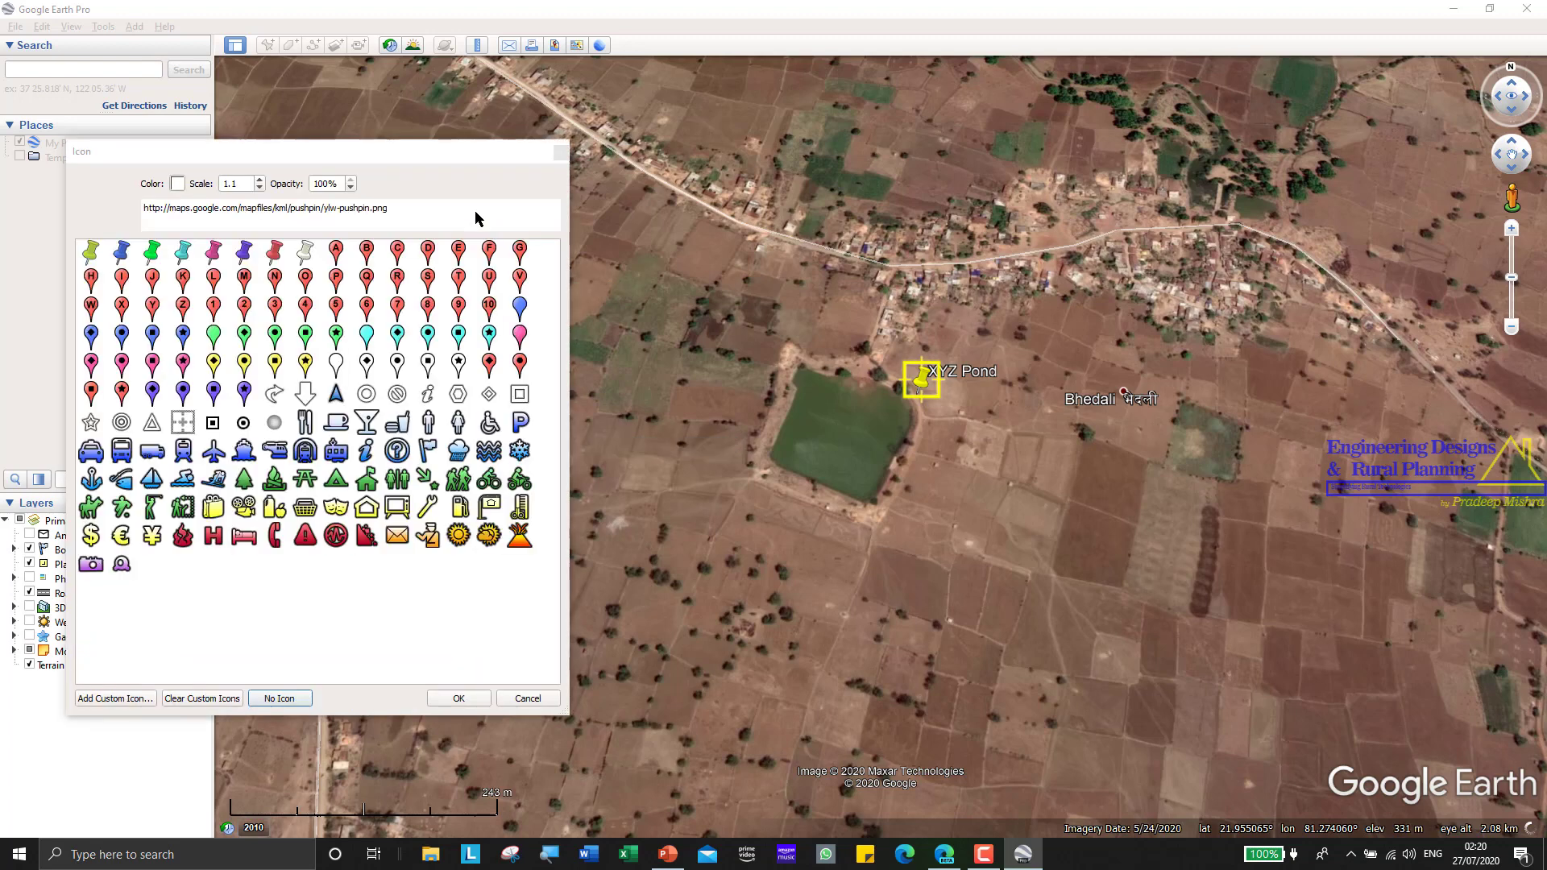
left_click(520, 395)
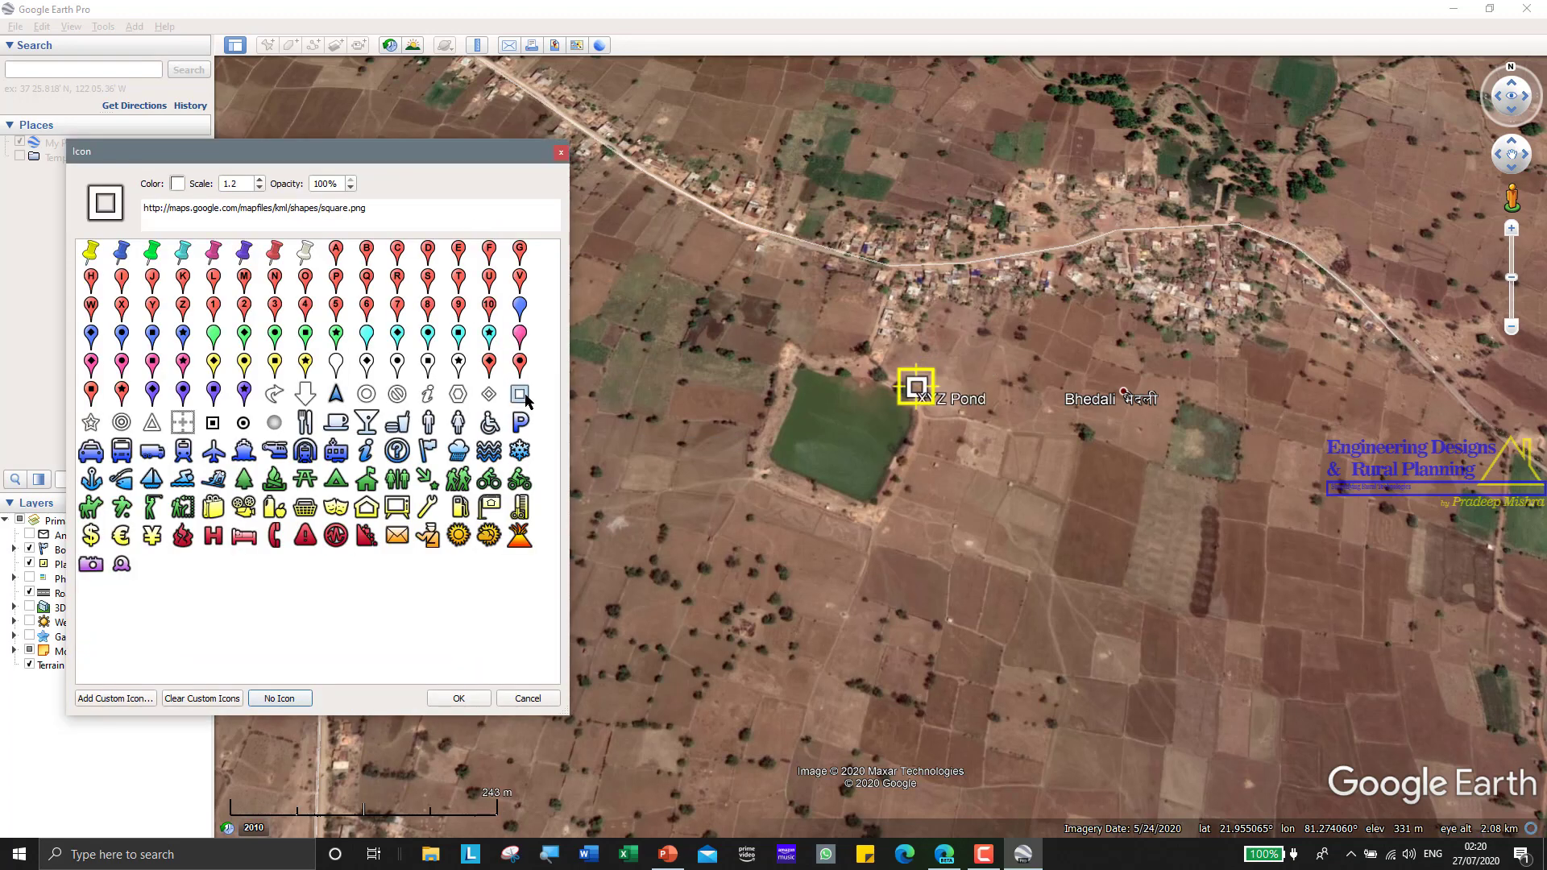
left_click(177, 185)
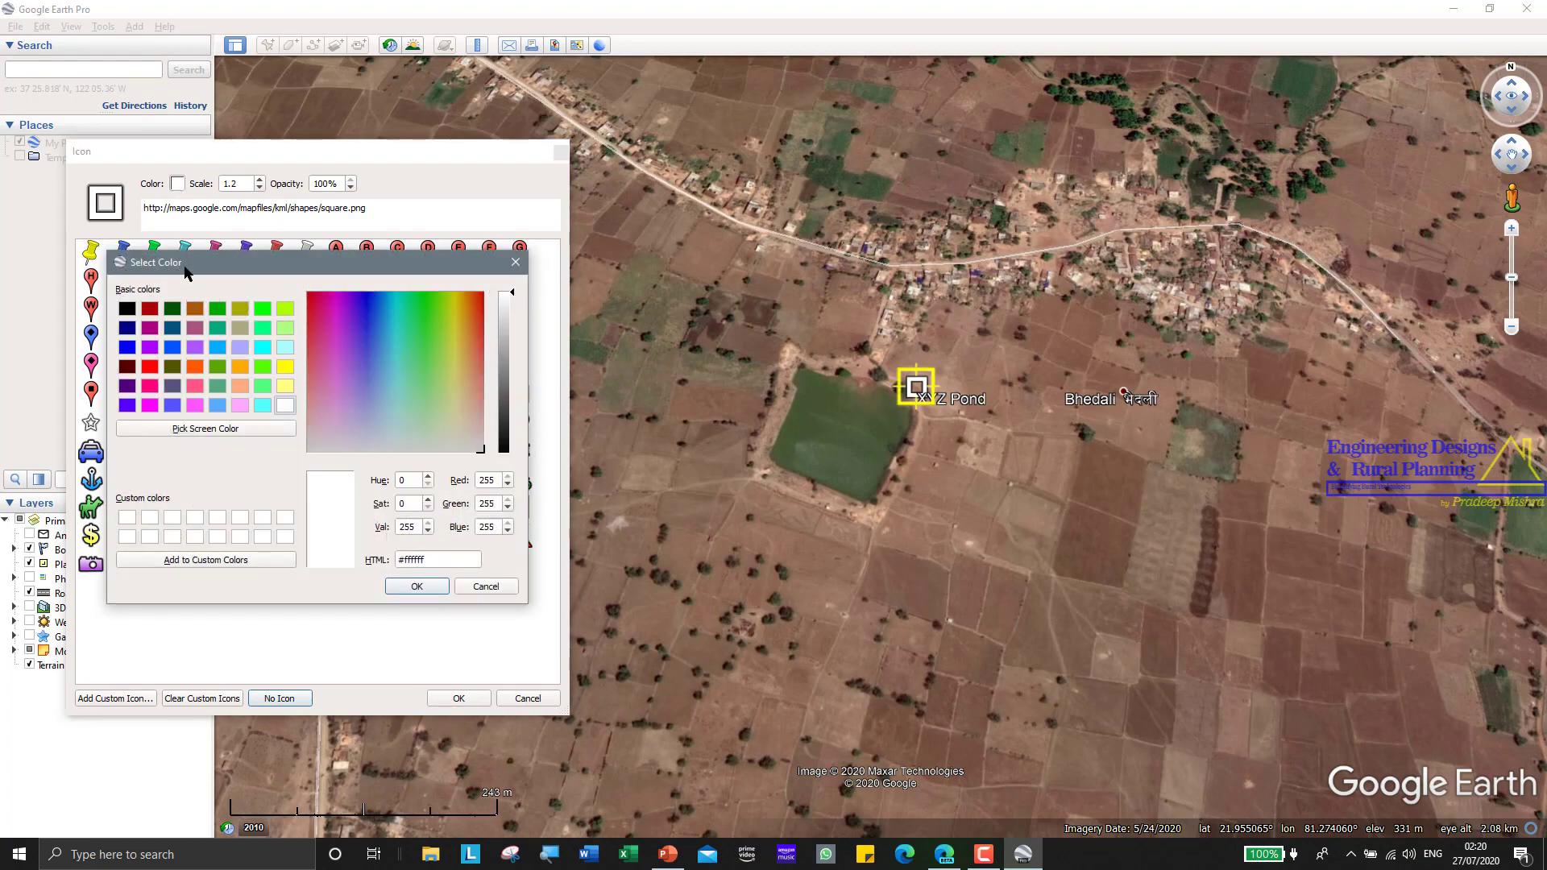
left_click(132, 347)
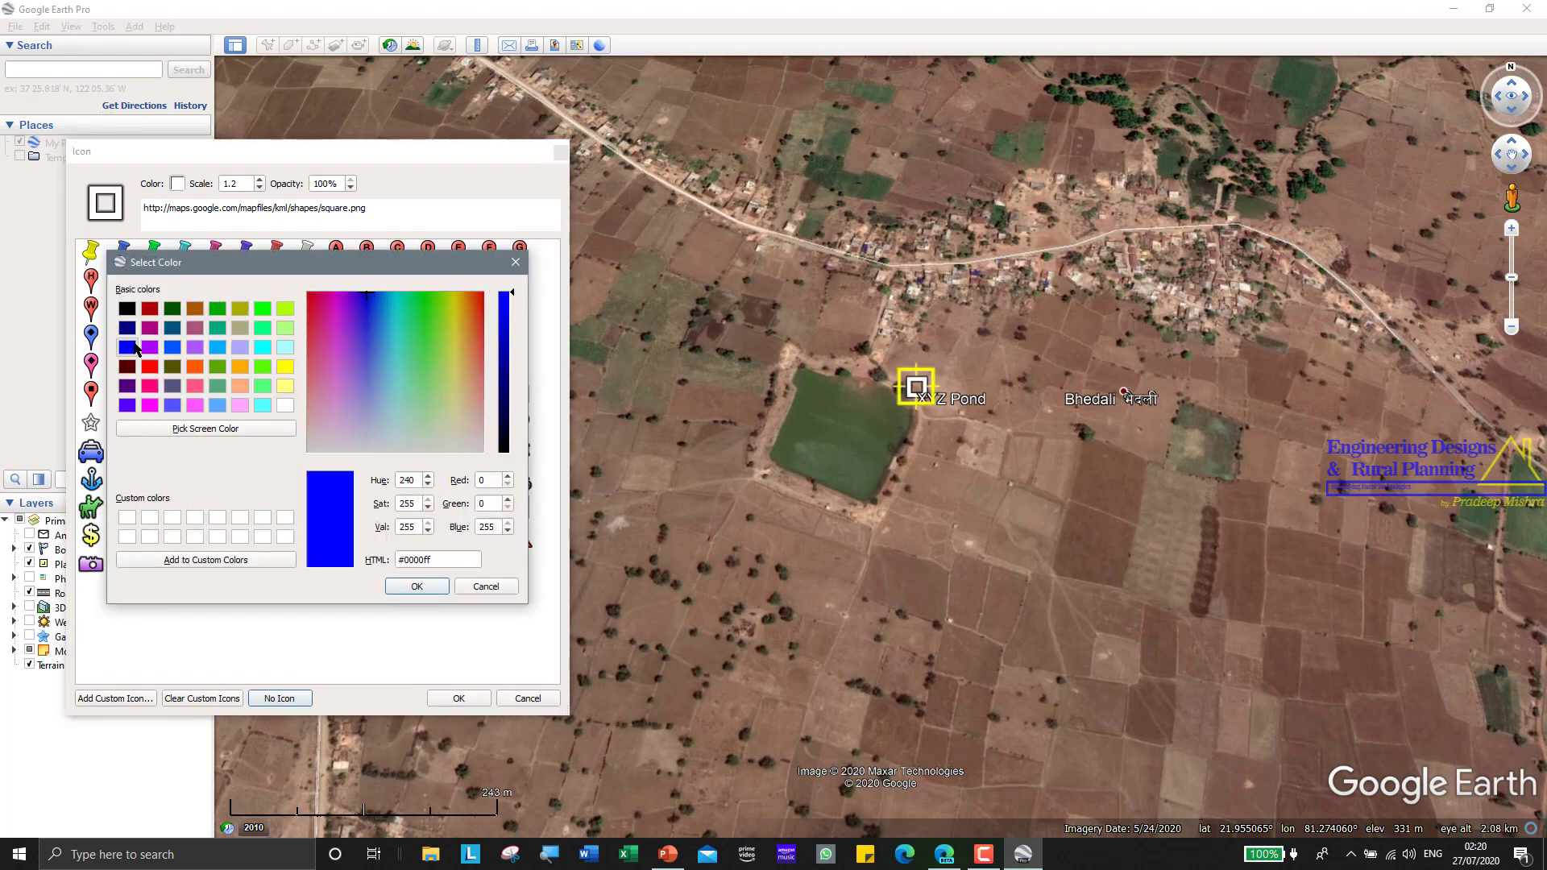
left_click(398, 587)
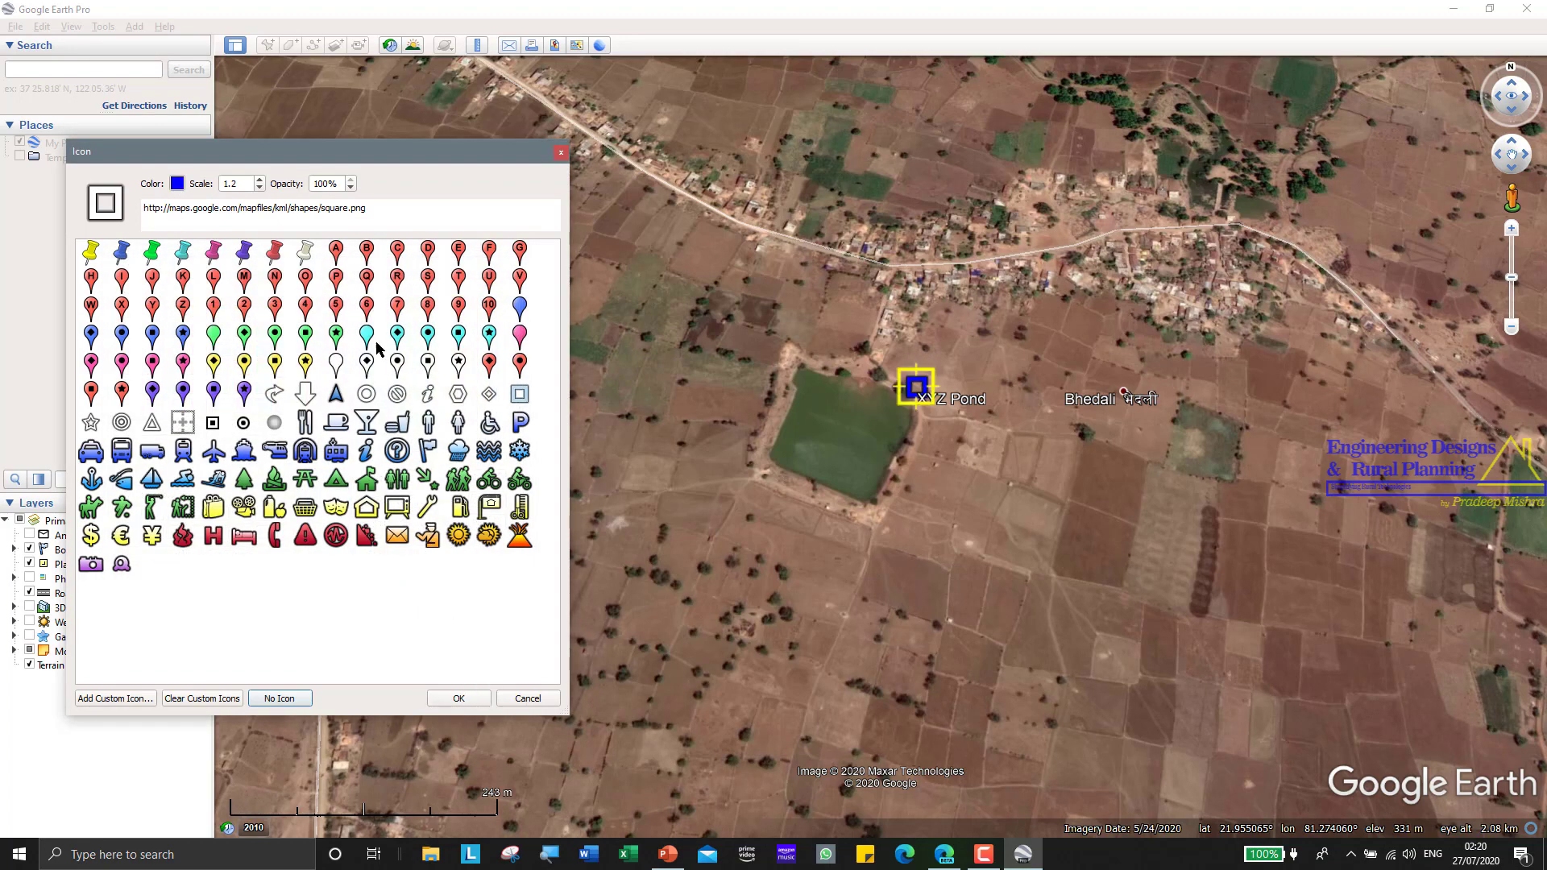
Set the placemark icon's scale to 1.7 and save the XYZ Pond placemark.
left_click(259, 181)
left_click(259, 180)
left_click(260, 181)
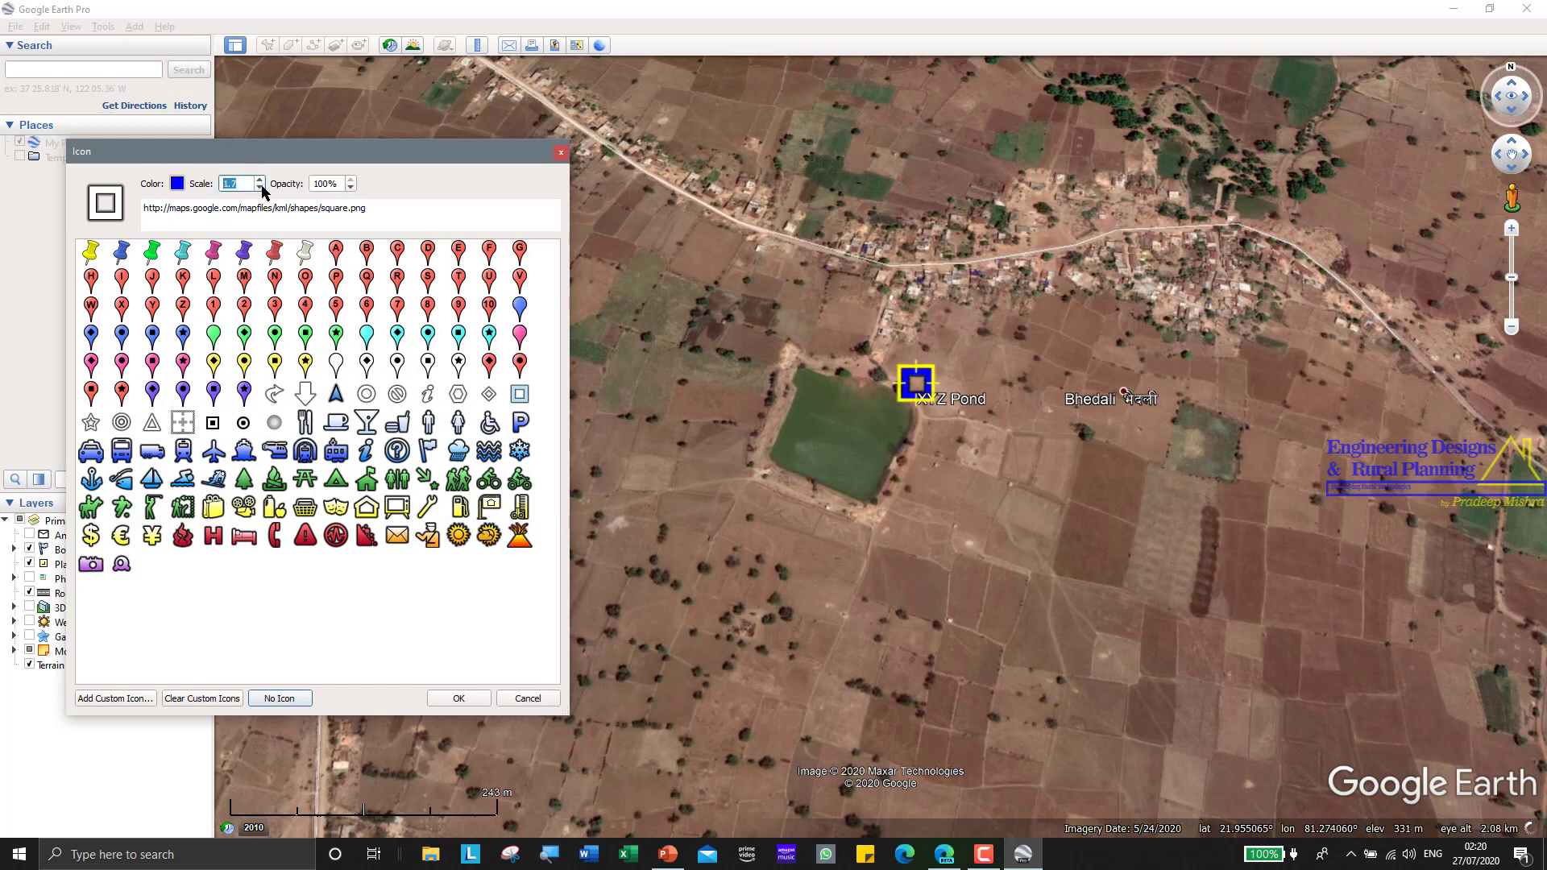
left_click(448, 701)
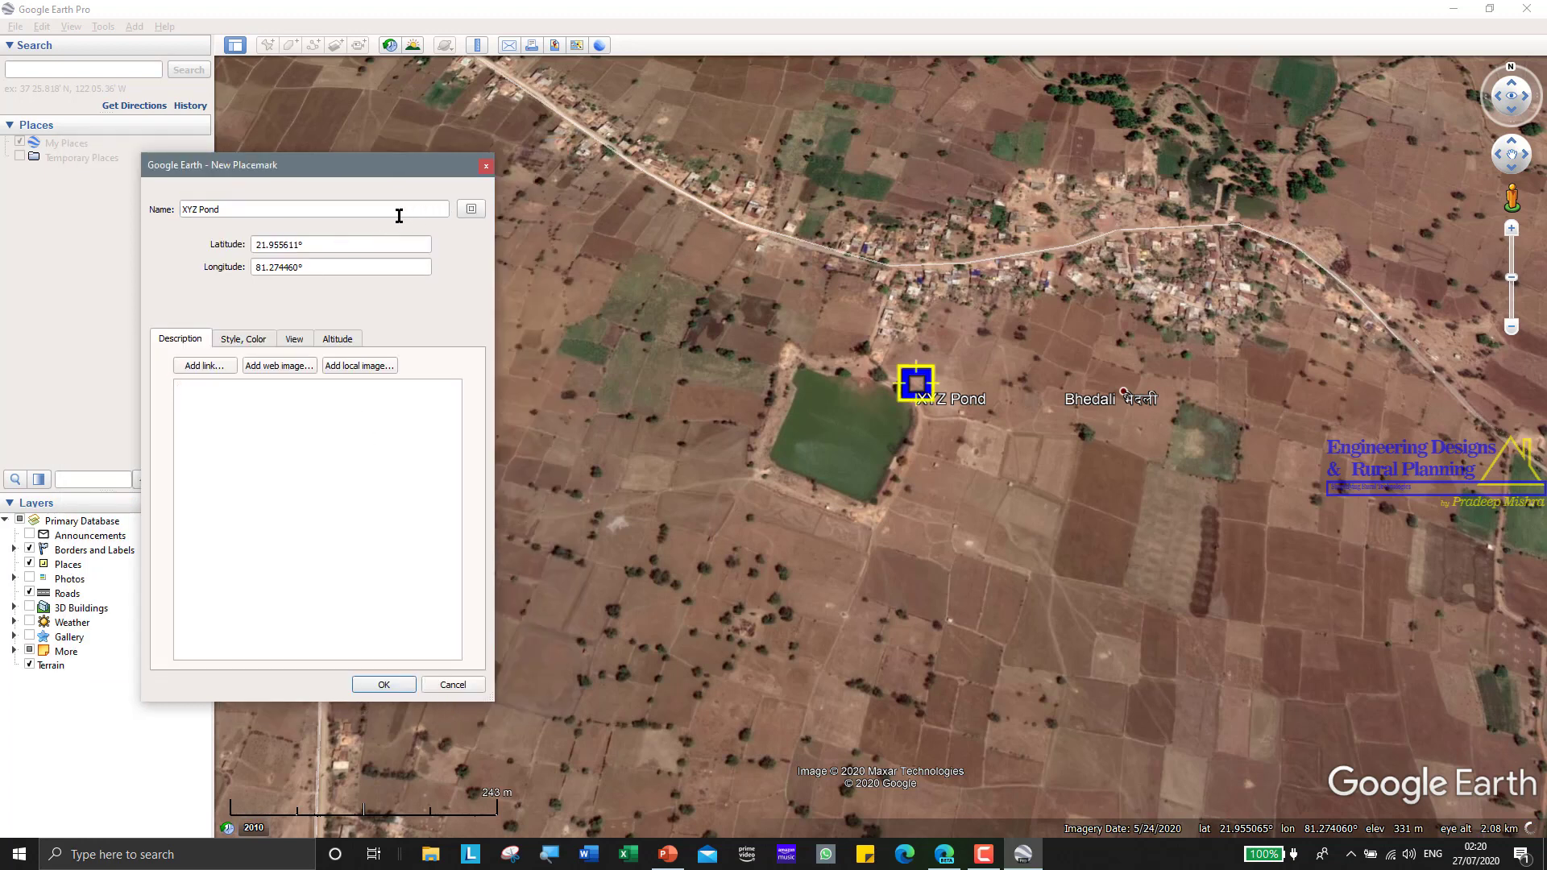
left_click(380, 685)
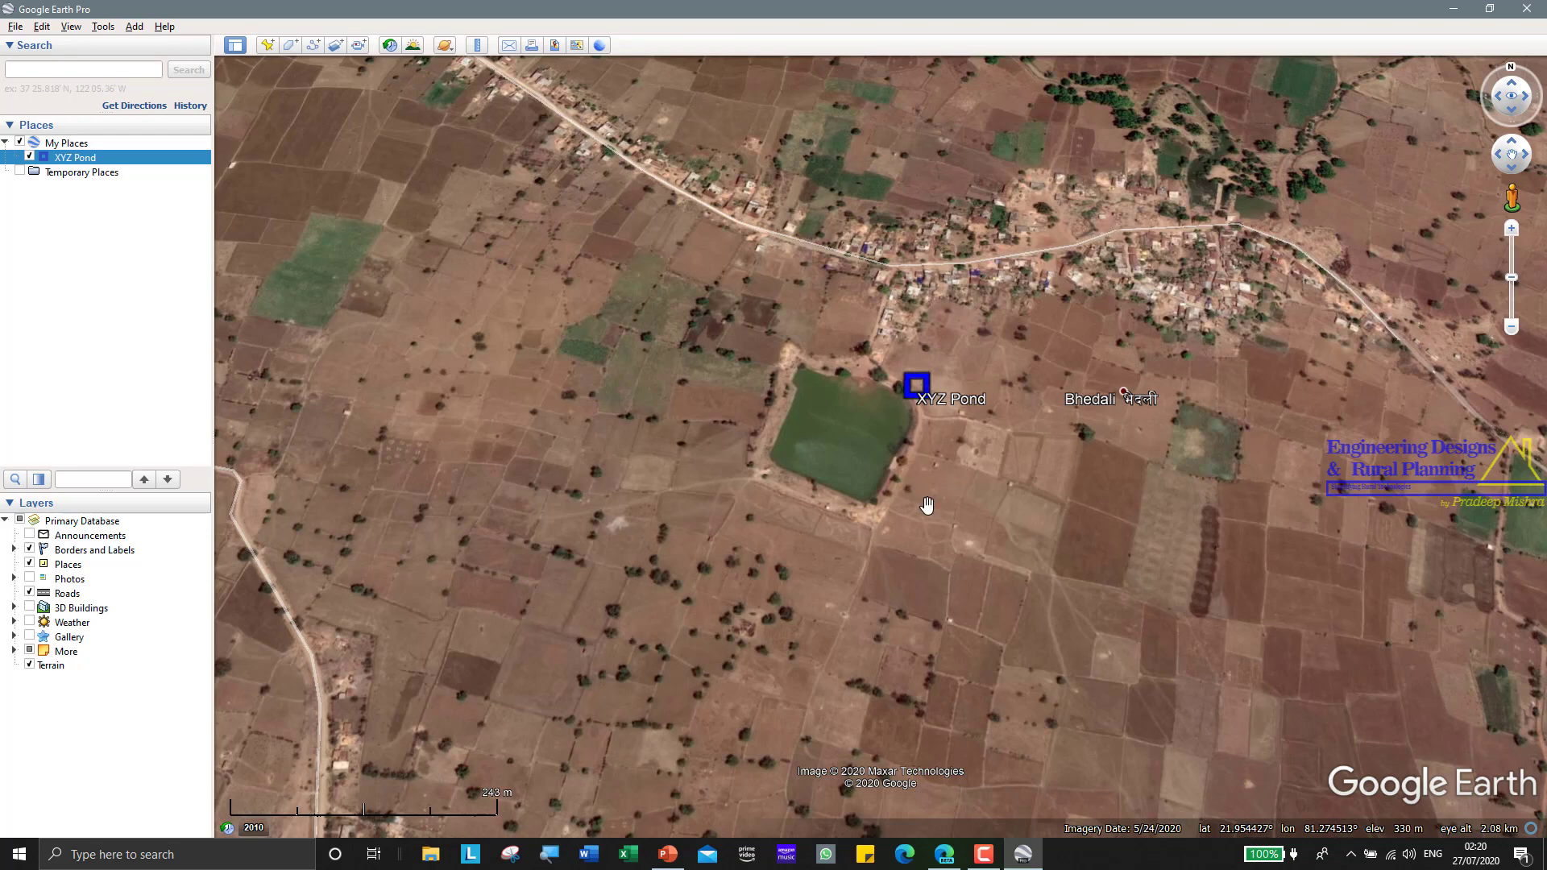
Start a polygon measurement with the Ruler and trace the pond's western embankment from south to north.
left_click_drag(927, 506, 910, 547)
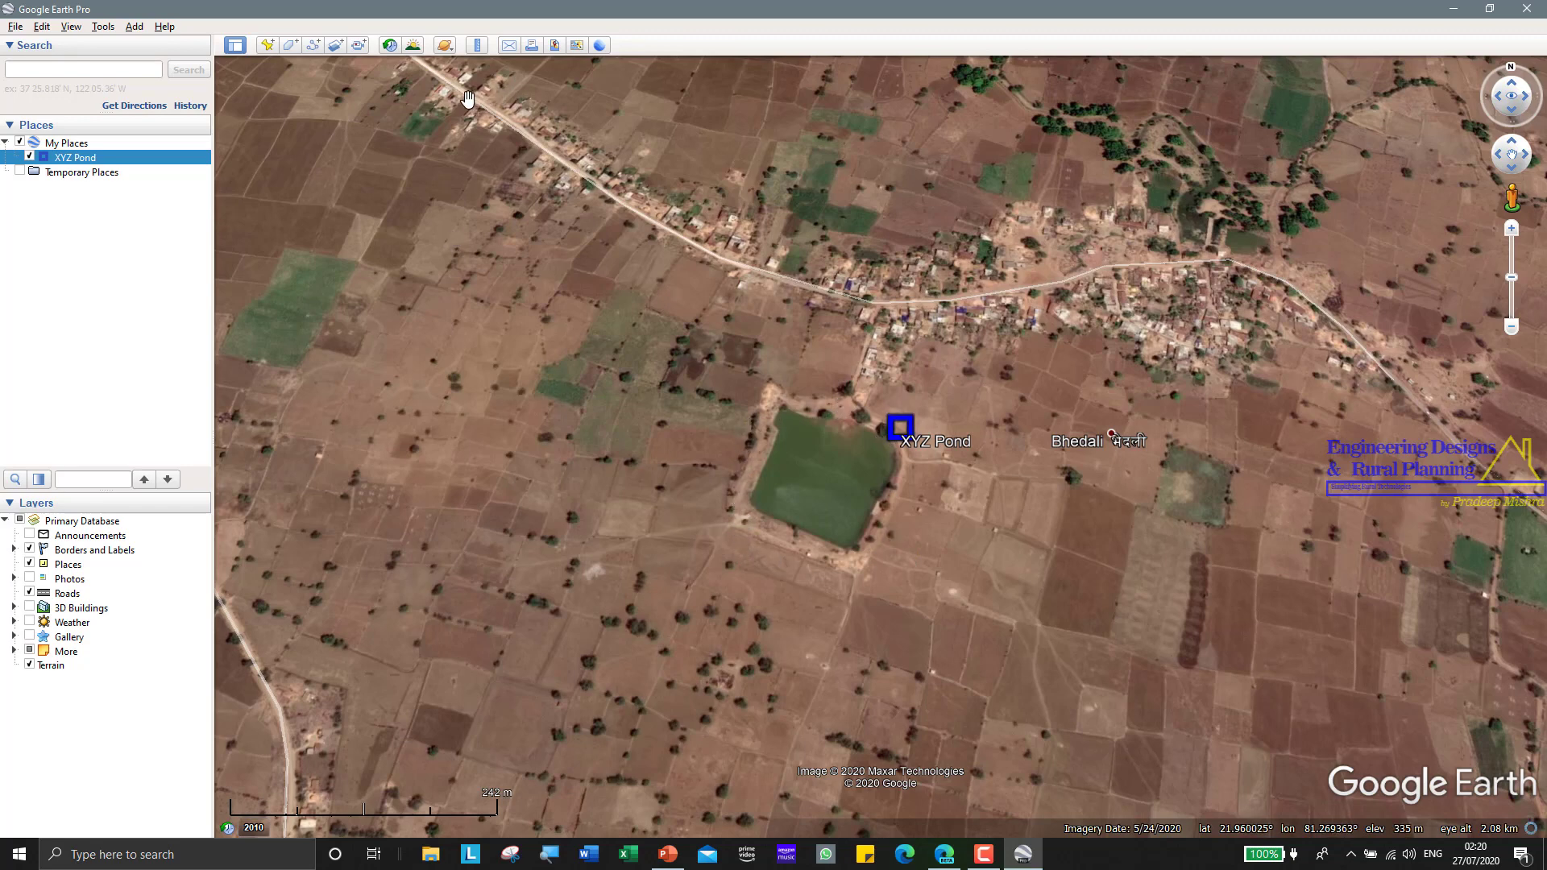
left_click(475, 47)
left_click_drag(695, 339, 306, 152)
left_click(294, 170)
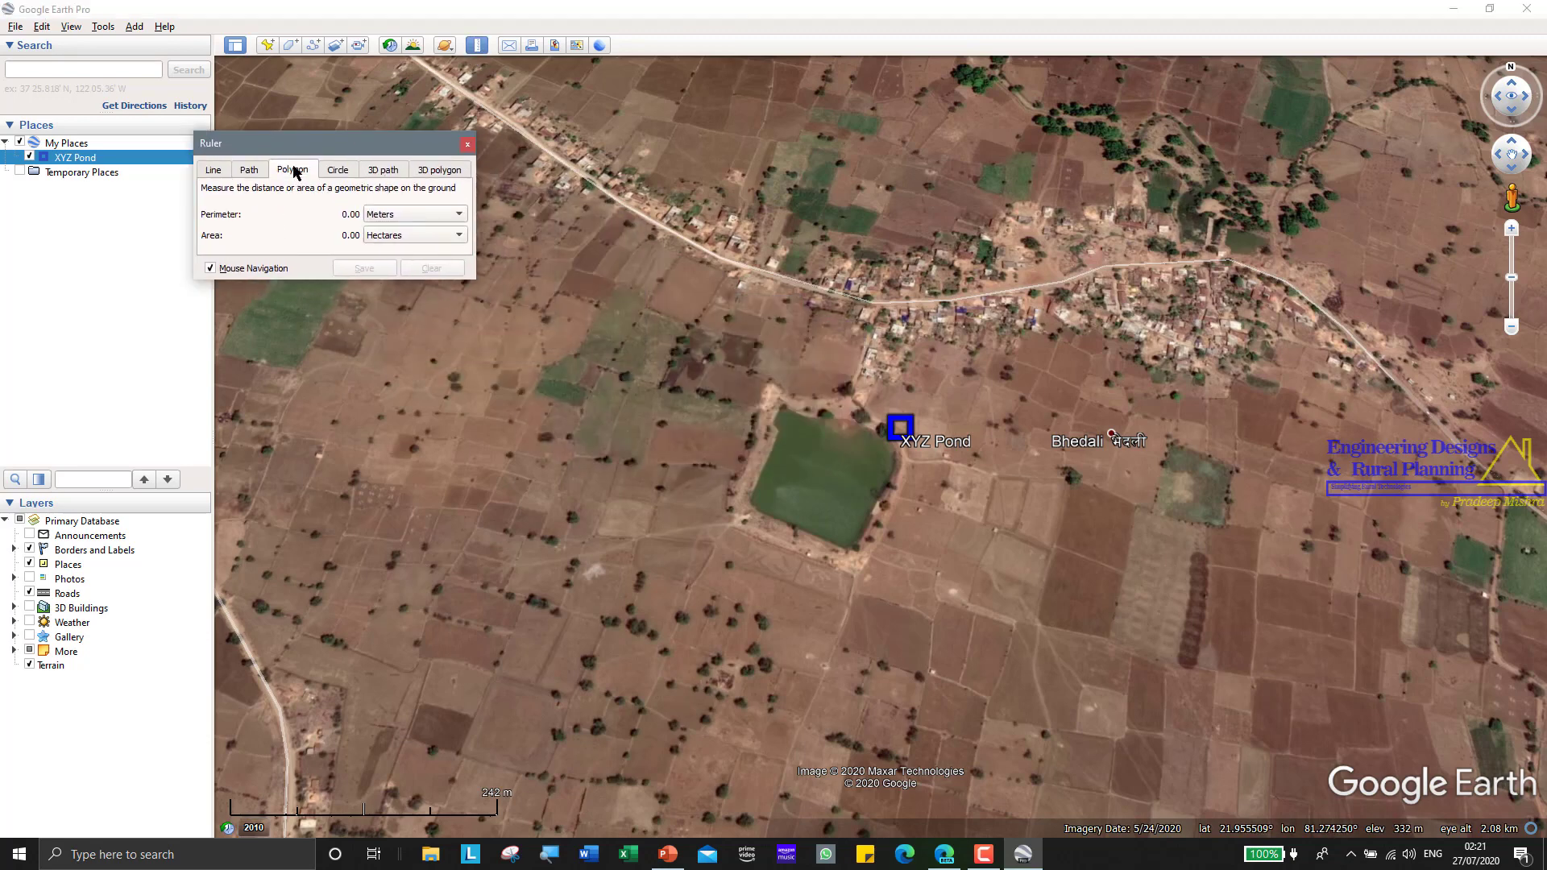
scroll(750, 507, "up", 3)
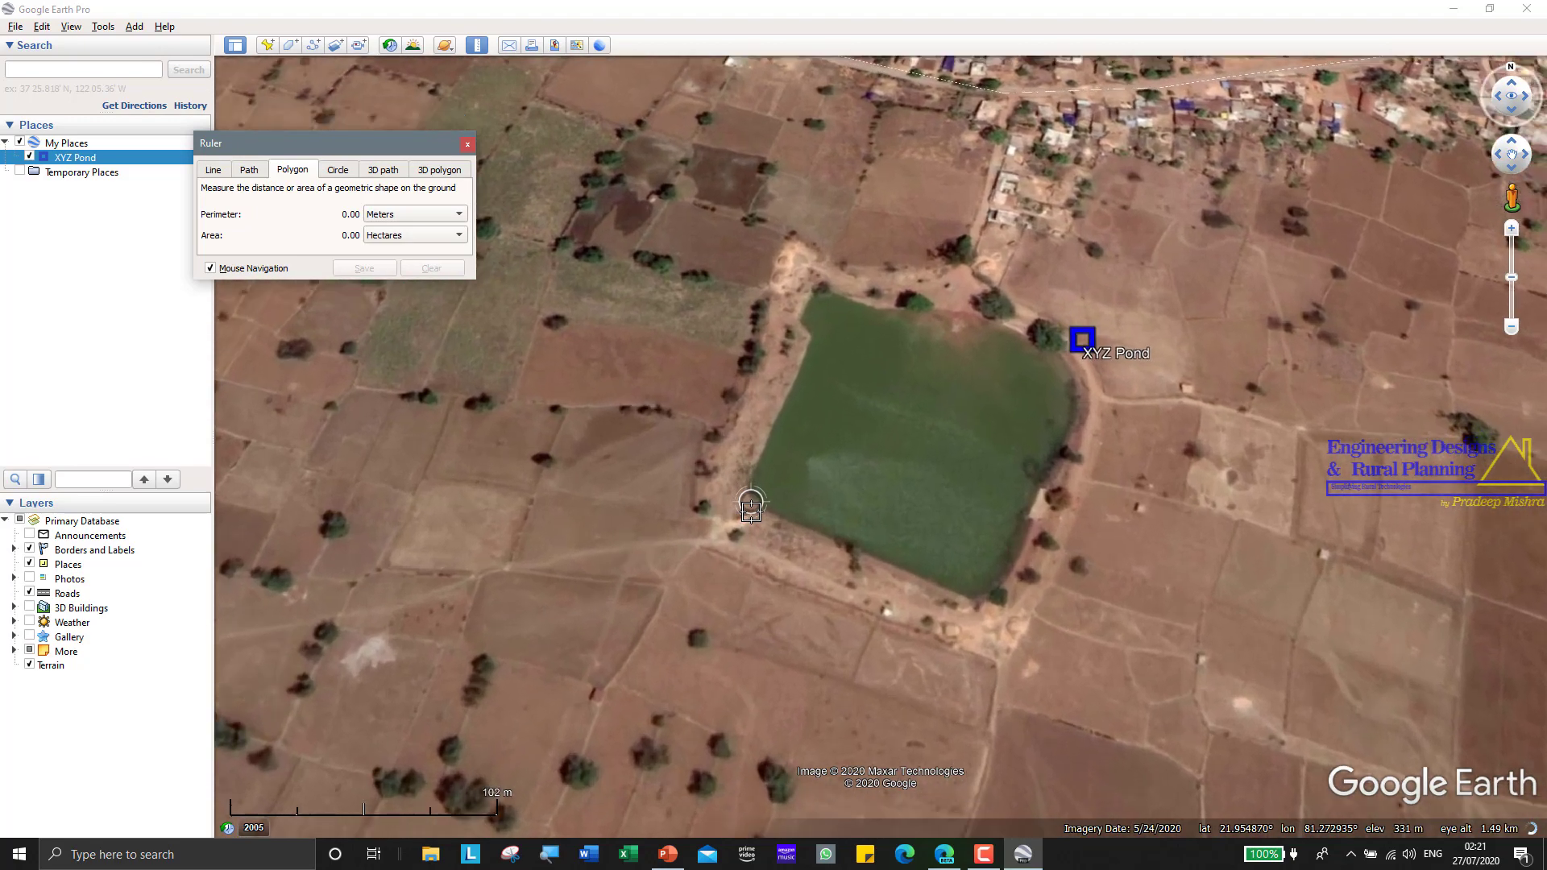
scroll(815, 480, "up", 2)
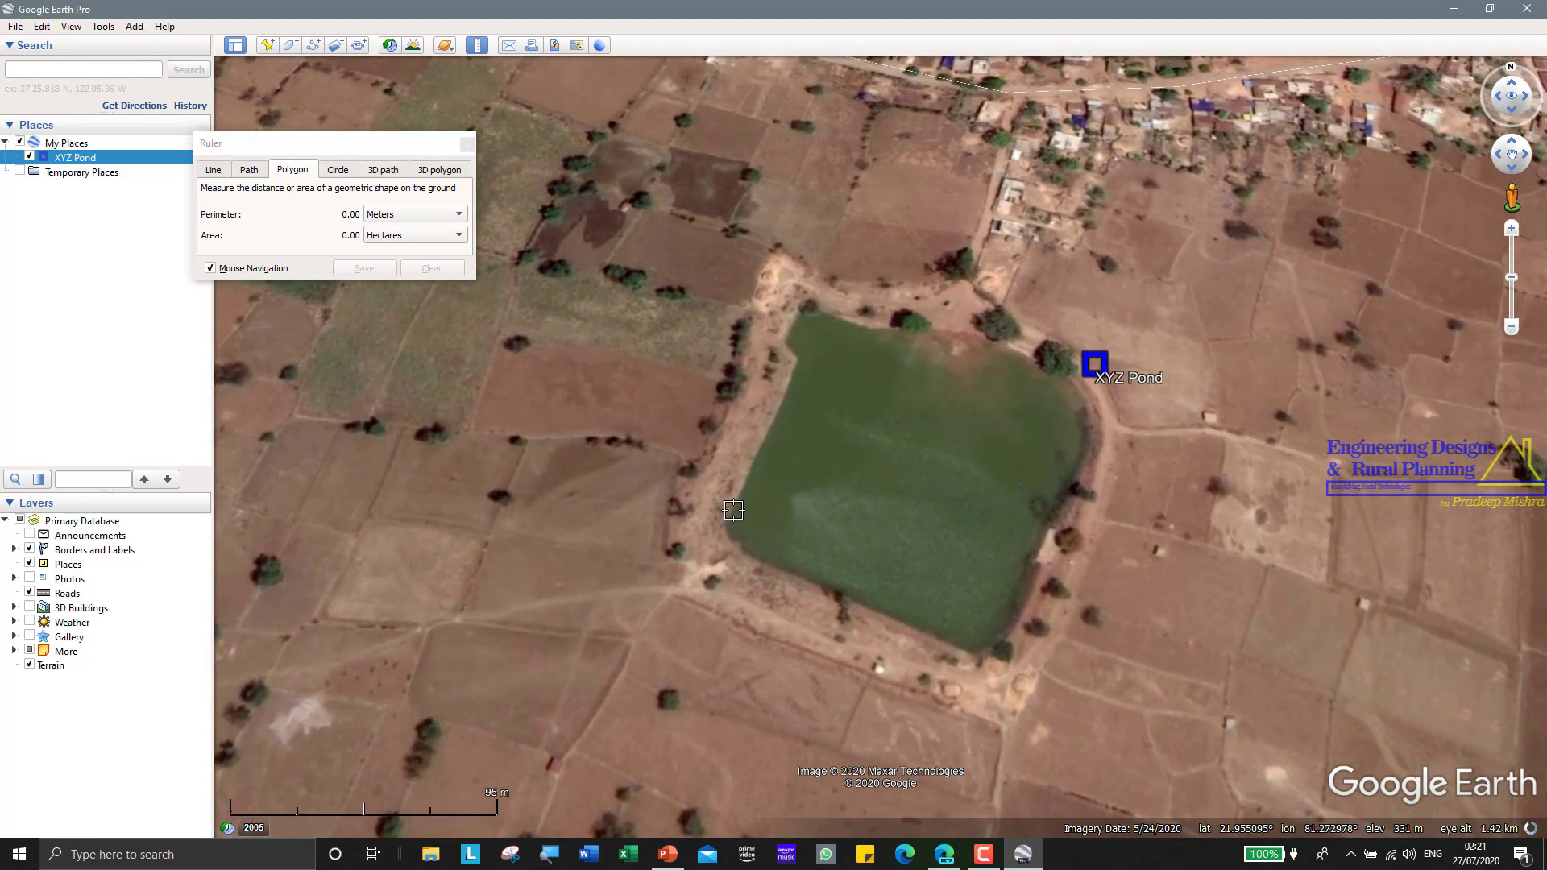
left_click(690, 519)
left_click(717, 443)
left_click(739, 389)
left_click(755, 332)
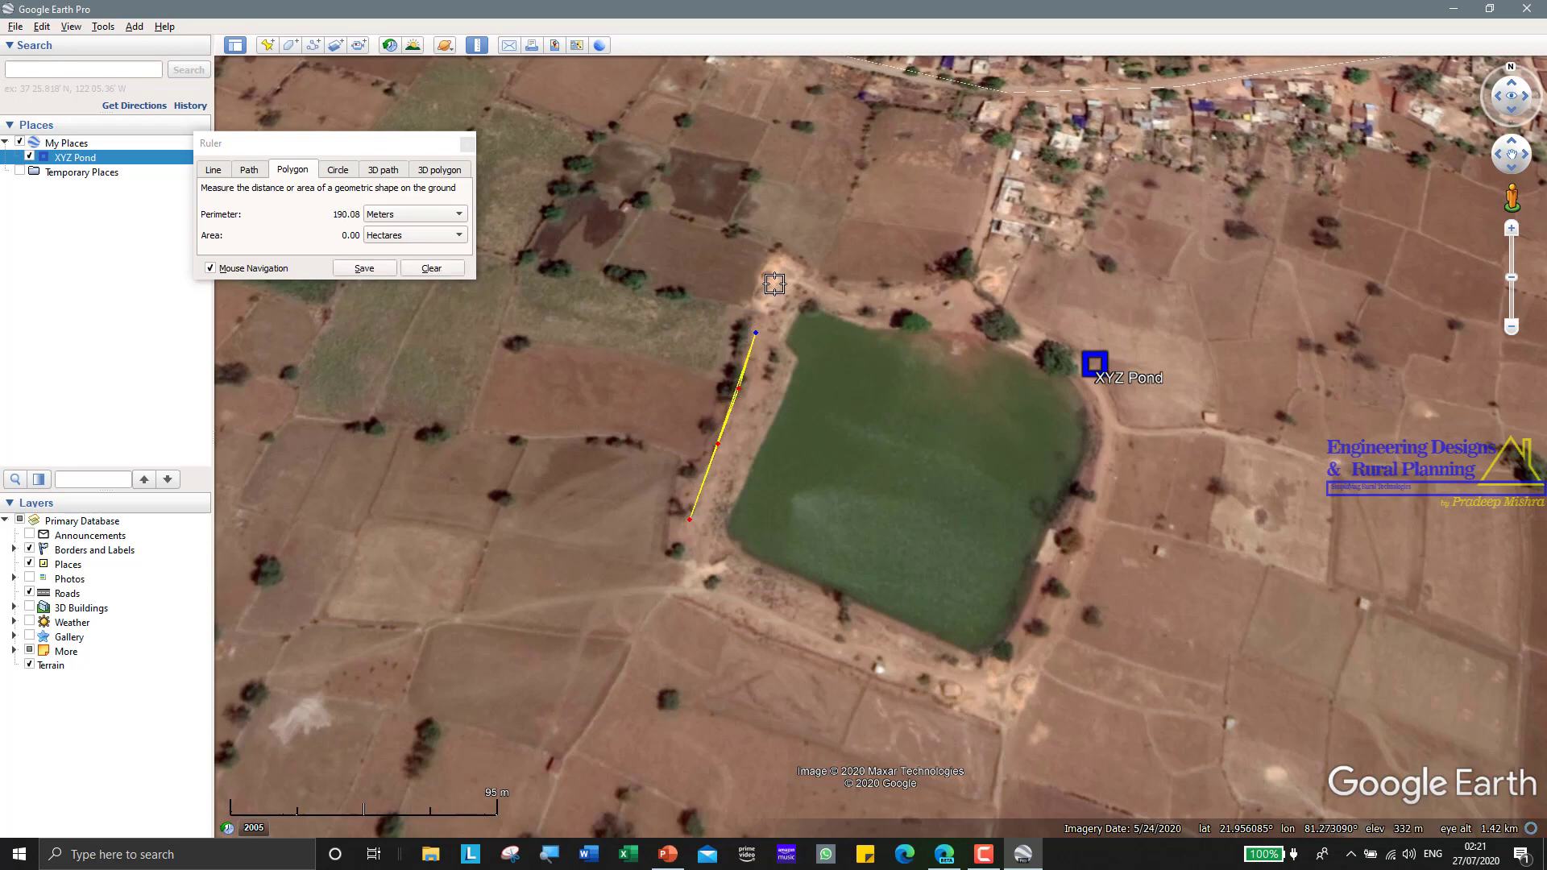
Continue the measuring polygon around the northwest corner and along the pond's northern embankment, past the placemark to the path junction.
left_click(776, 284)
left_click(811, 284)
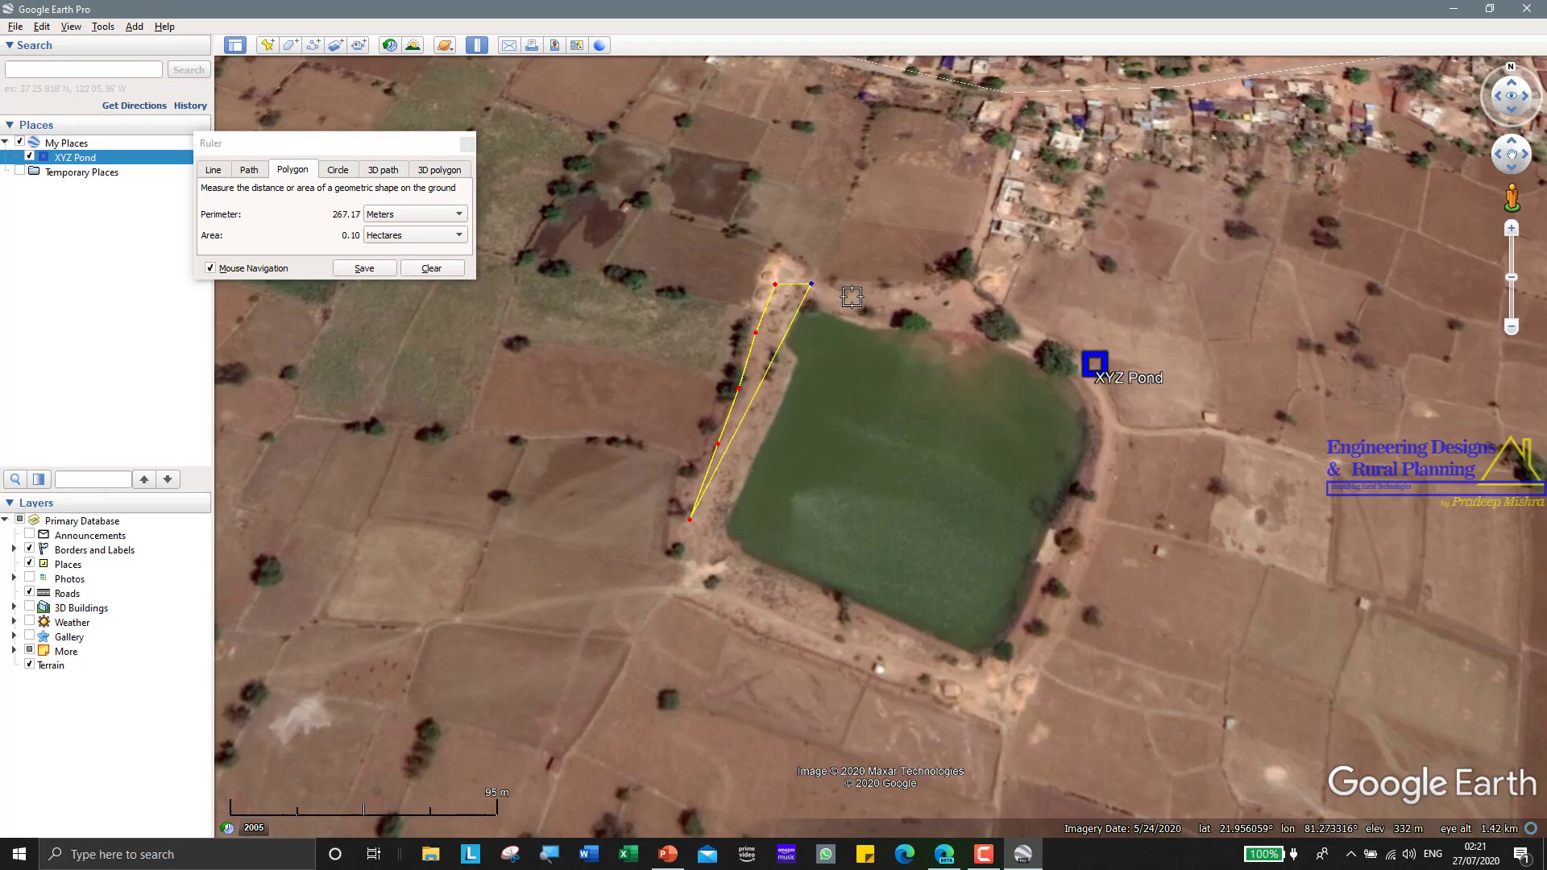
left_click(853, 297)
left_click(911, 305)
left_click(951, 311)
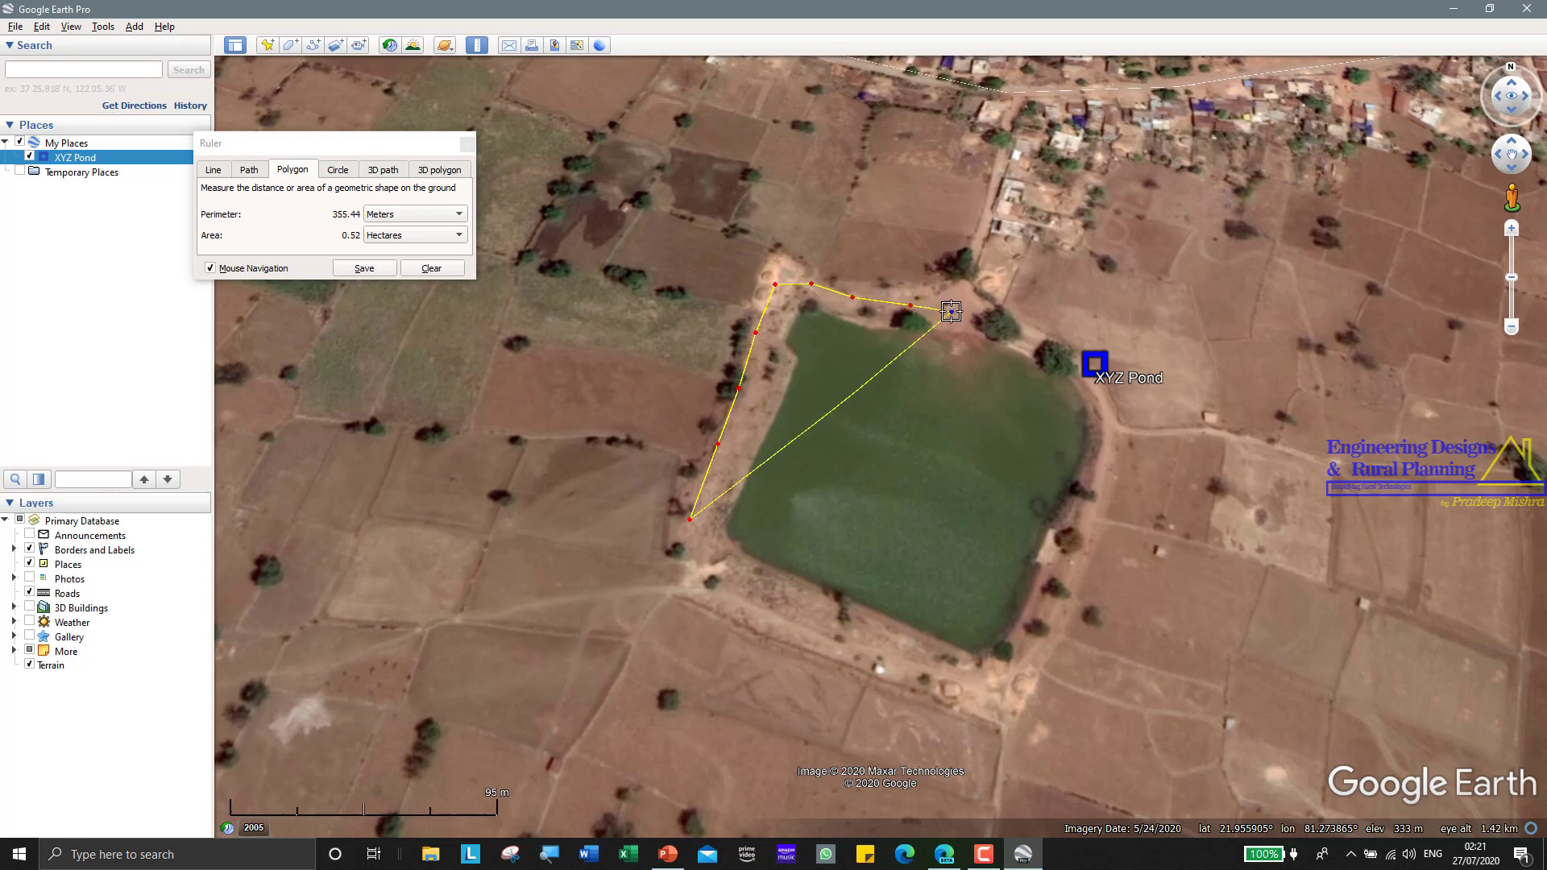
left_click(983, 325)
left_click(1034, 348)
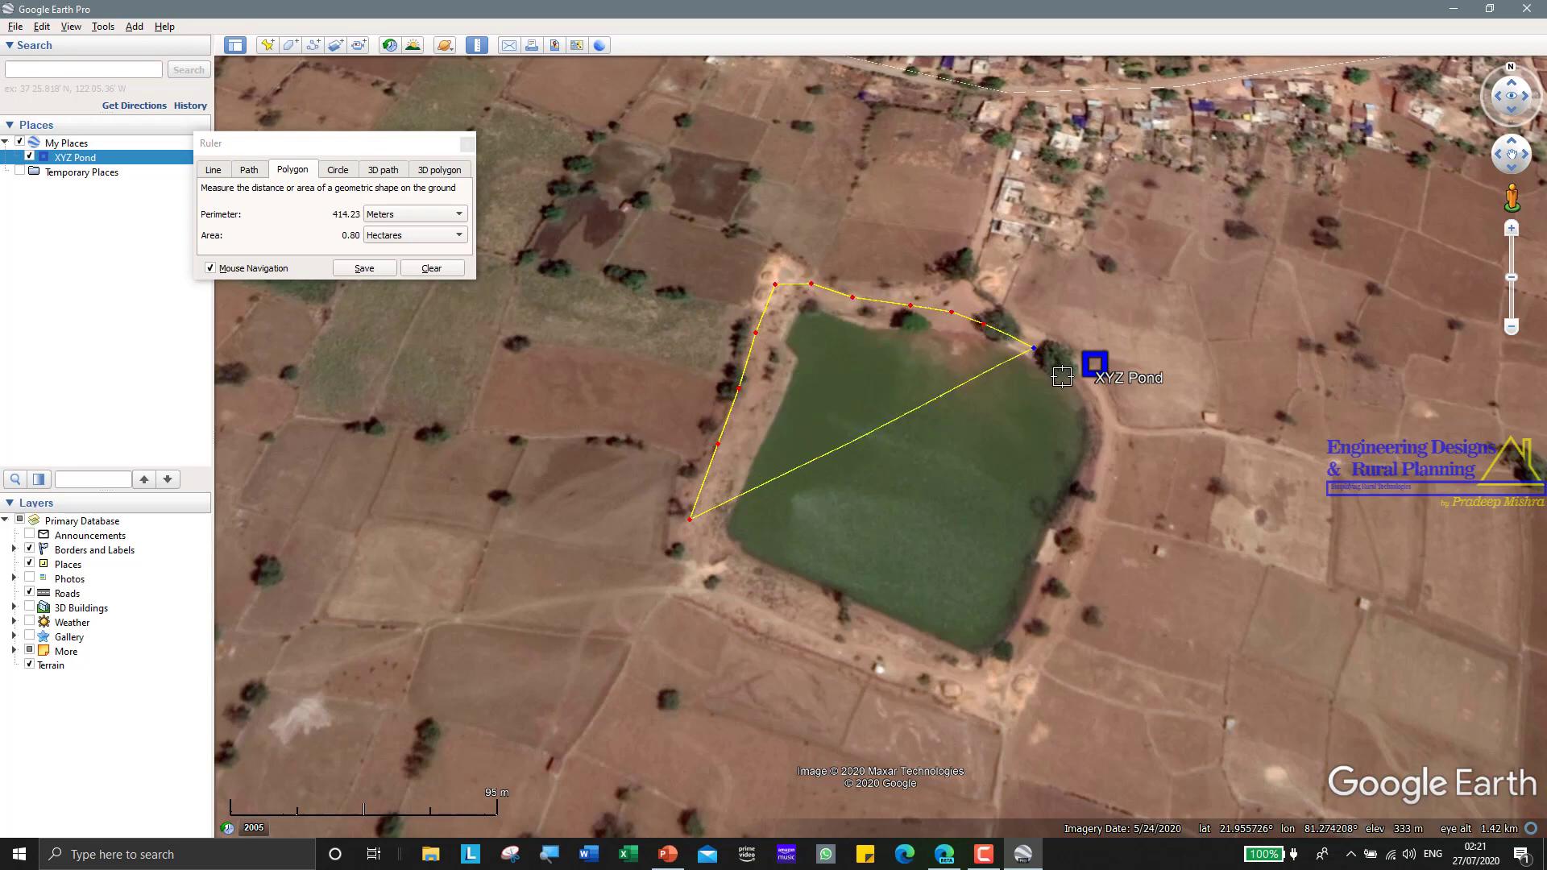
left_click(1083, 390)
left_click(1107, 429)
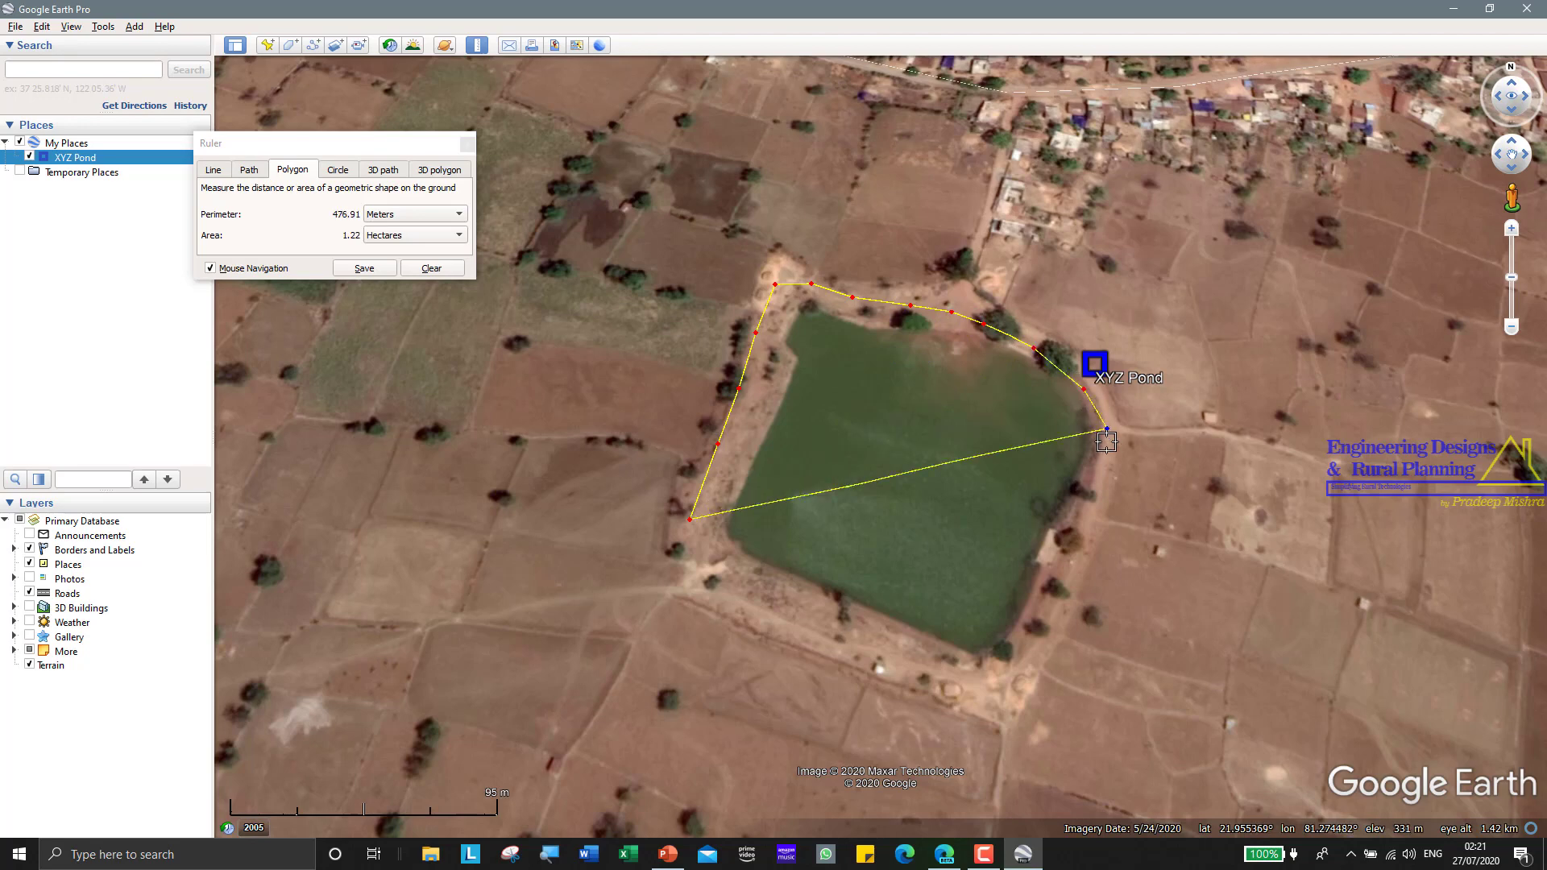
Complete the measuring polygon down the pond's eastern embankment and along the southern one to the southwest corner.
left_click(1077, 540)
left_click(1054, 602)
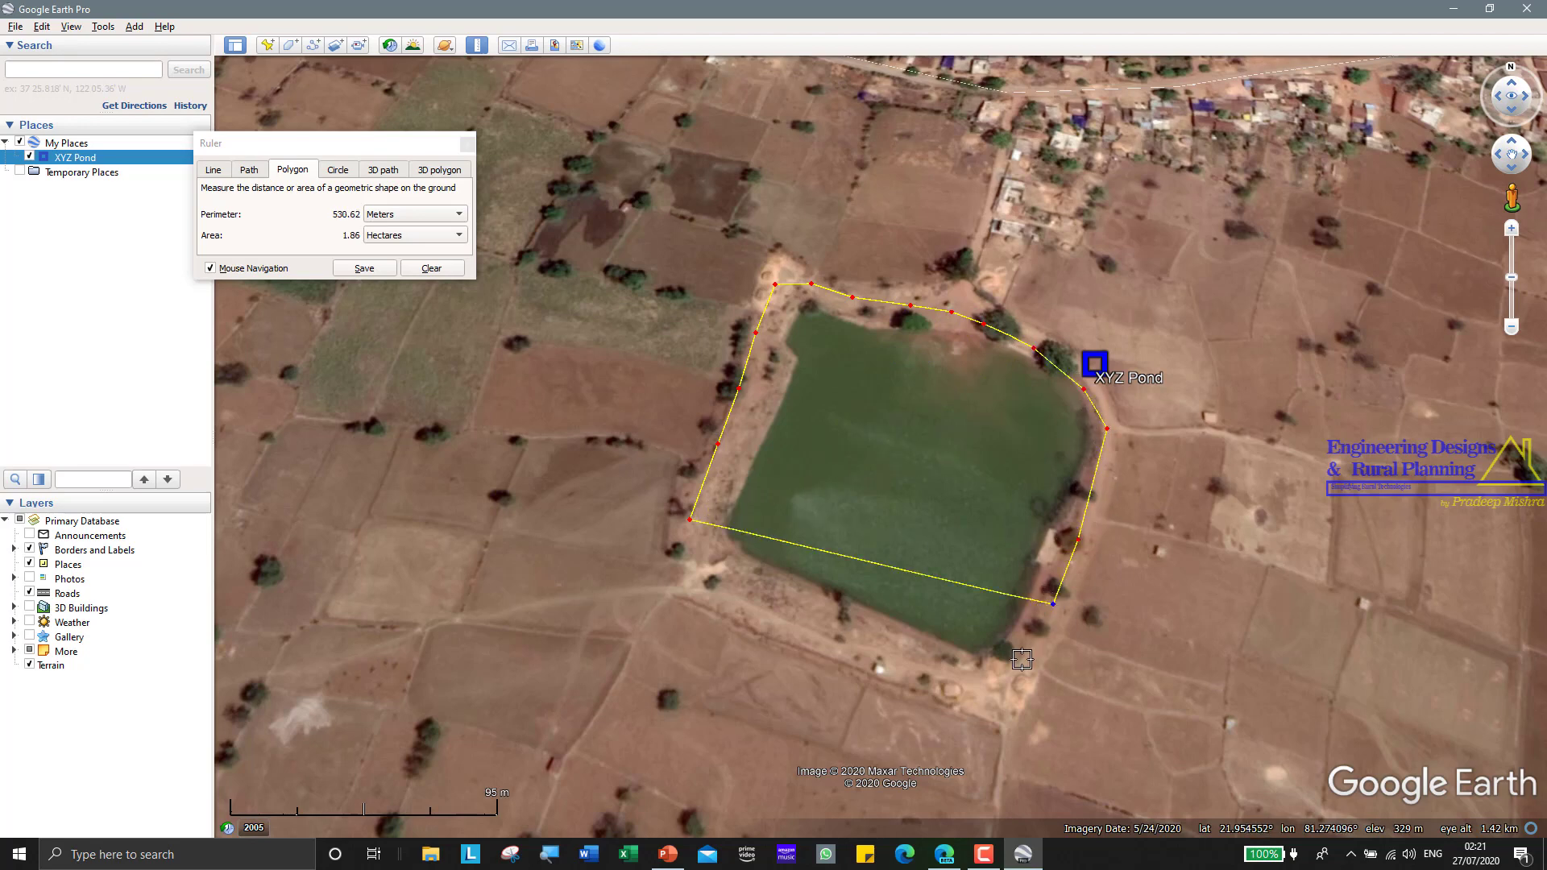
left_click(998, 686)
left_click(861, 643)
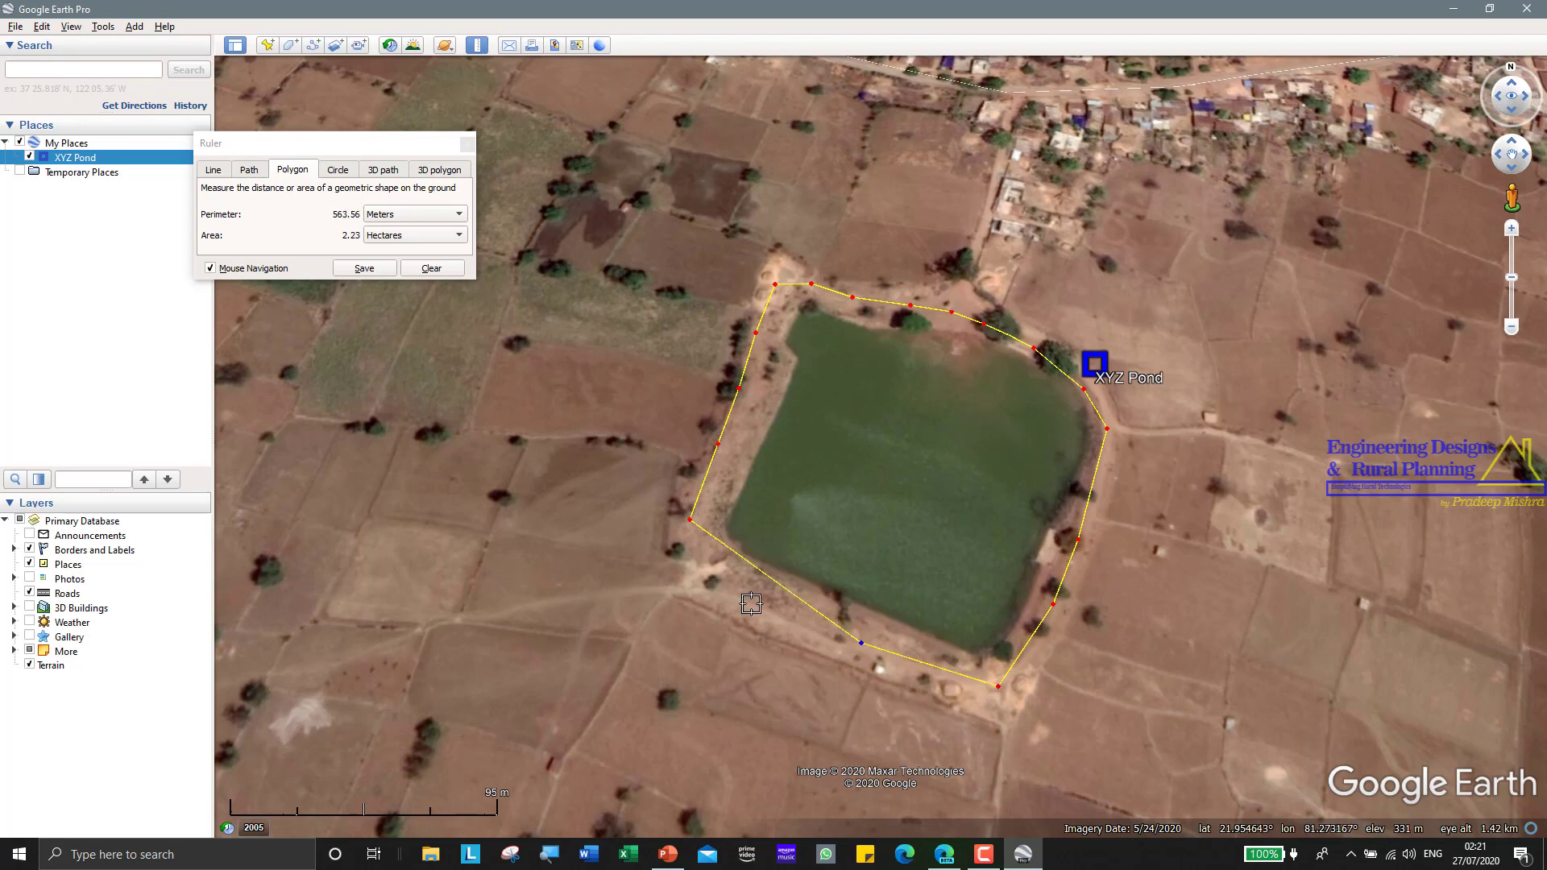
left_click(688, 569)
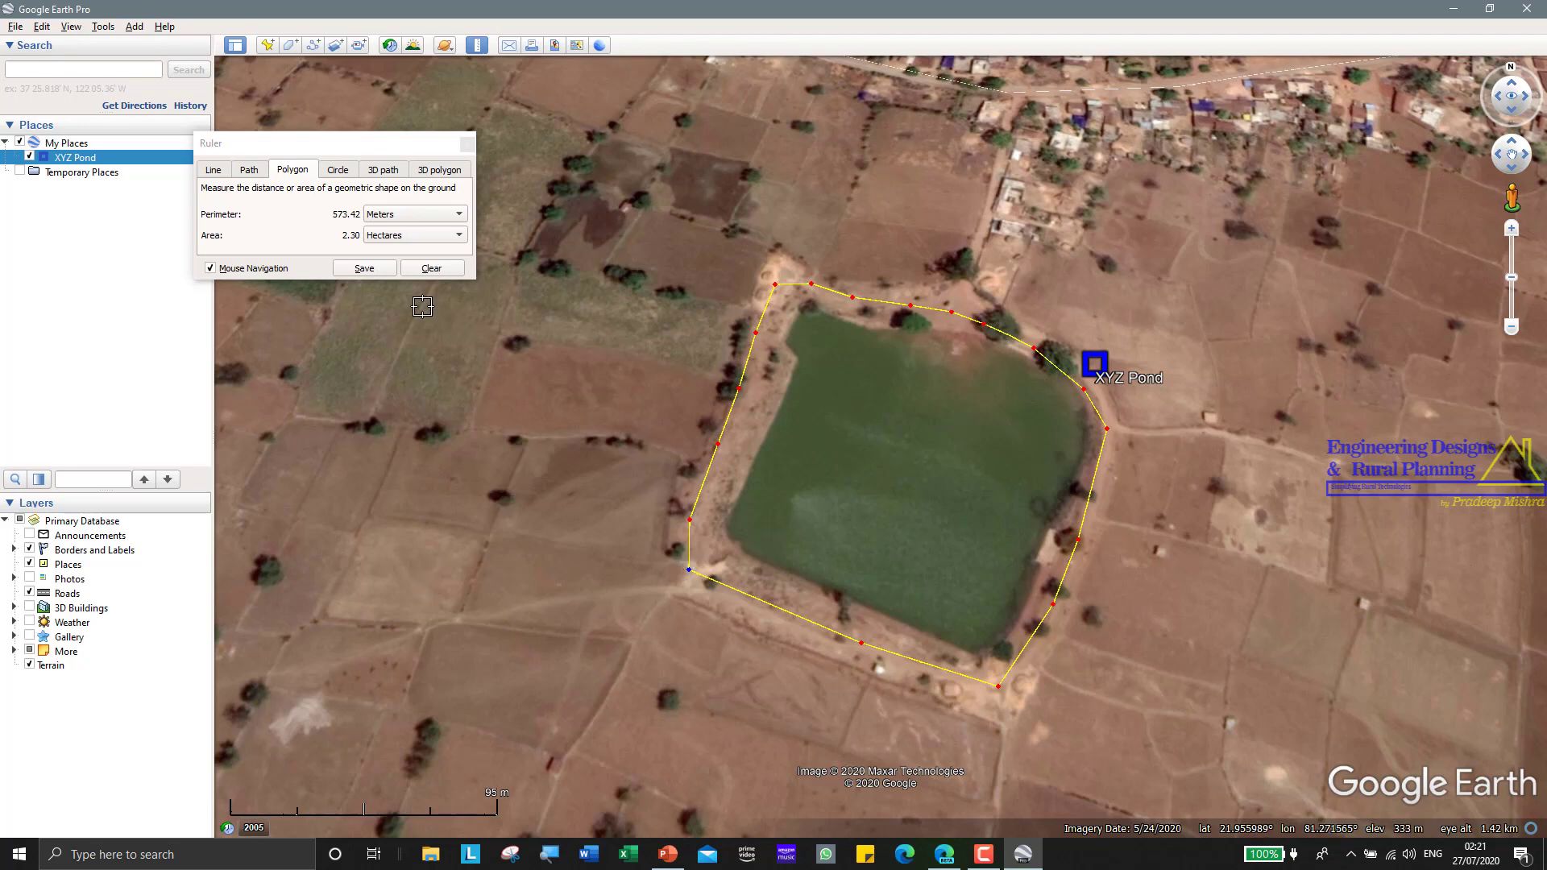
Save the measured pond outline as a polygon named XYZ Pond Boundary.
left_click(370, 275)
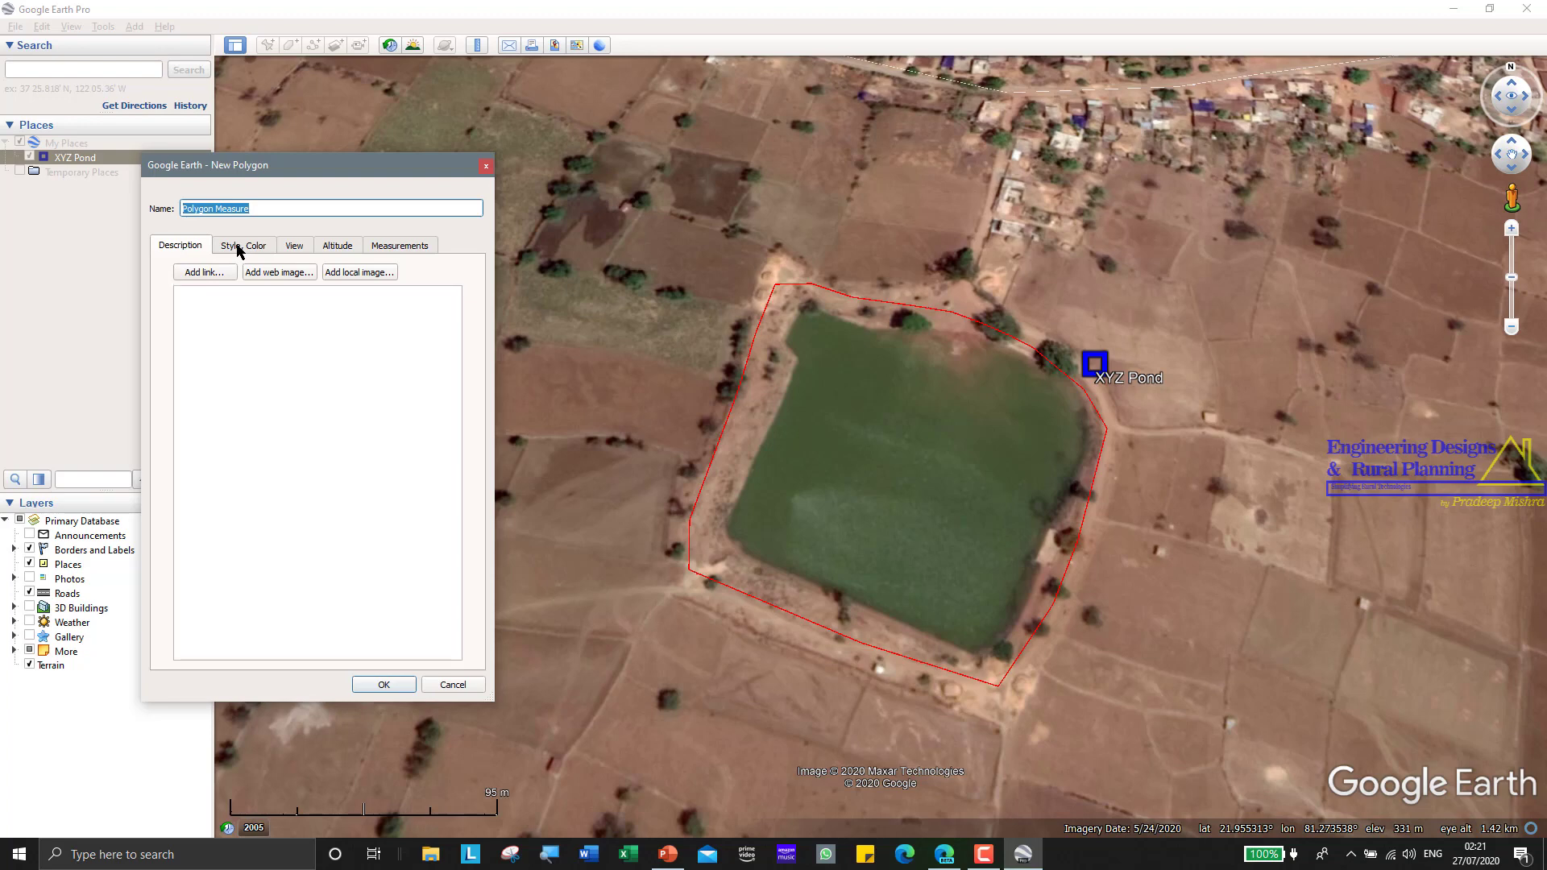
key("Caps_Lock")
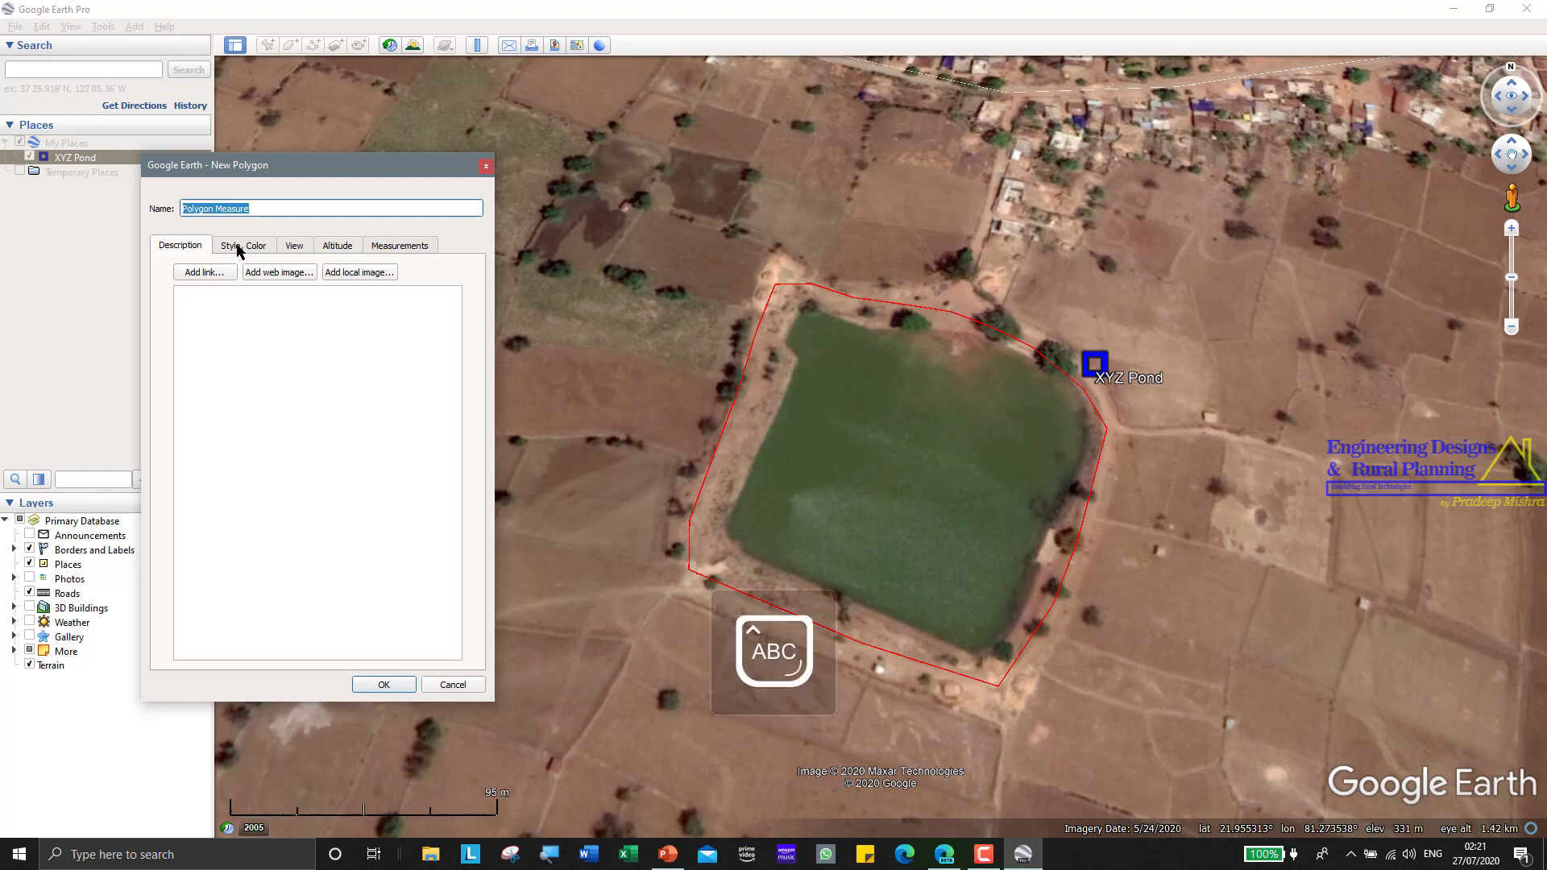
type("XYZ")
key("Caps_Lock")
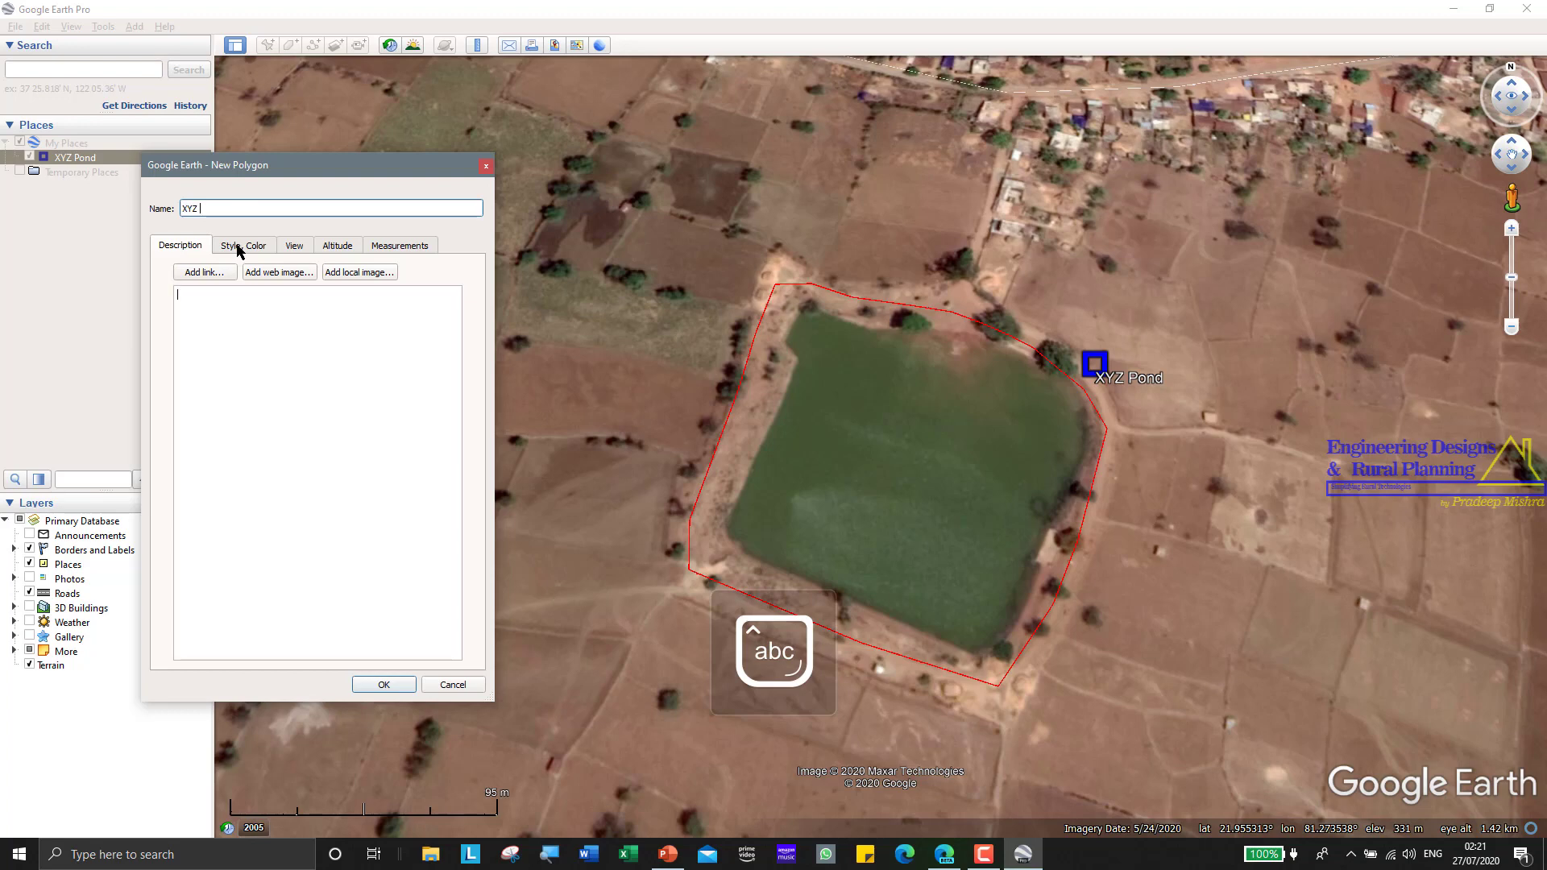
type("Pond Boundary")
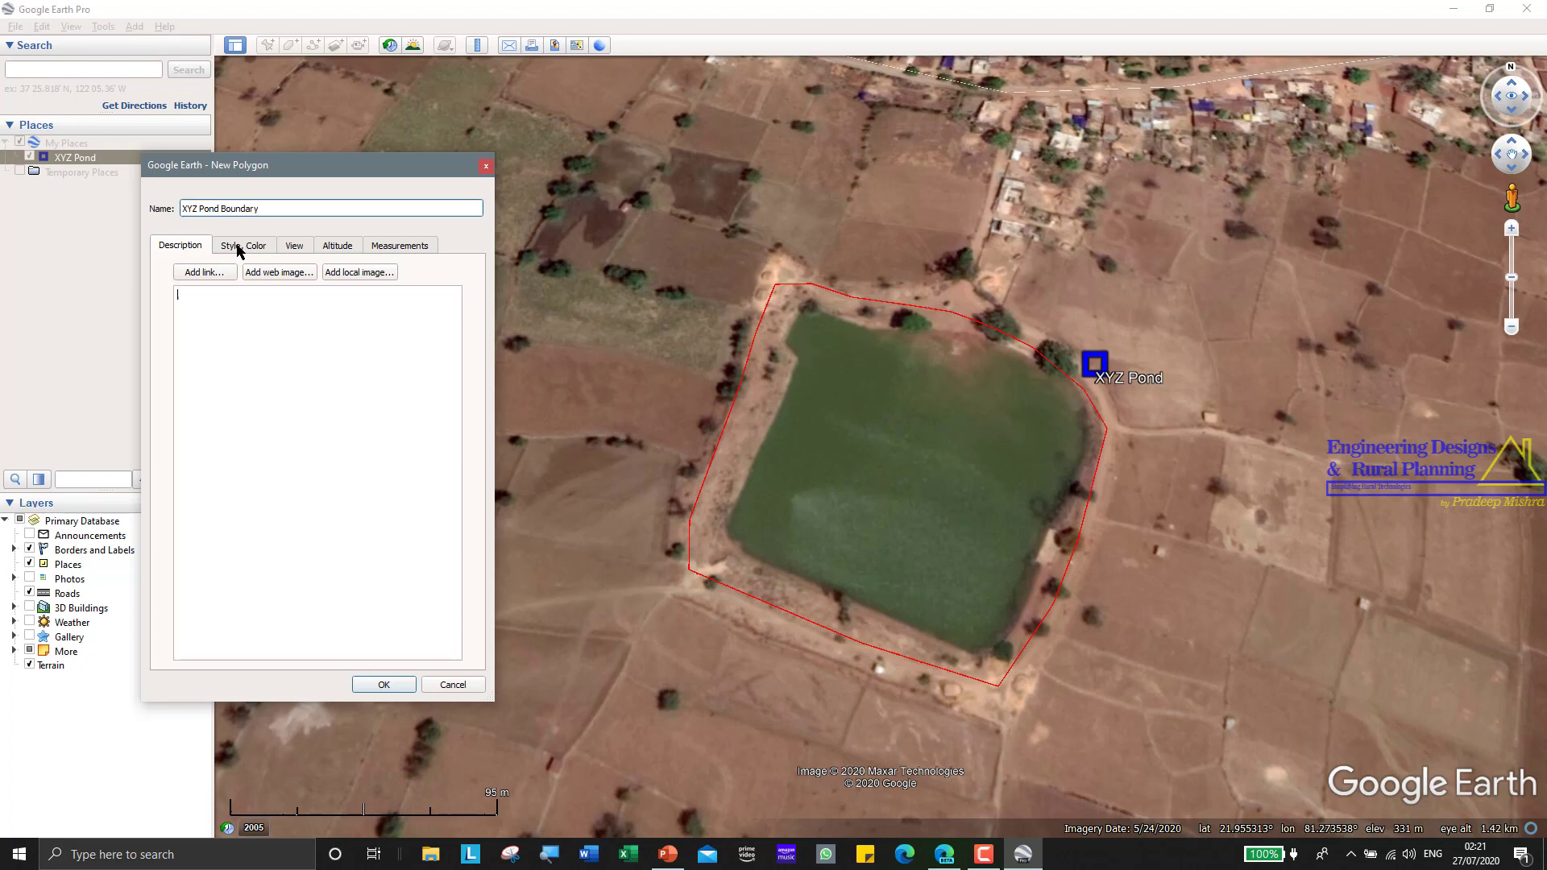
left_click(214, 333)
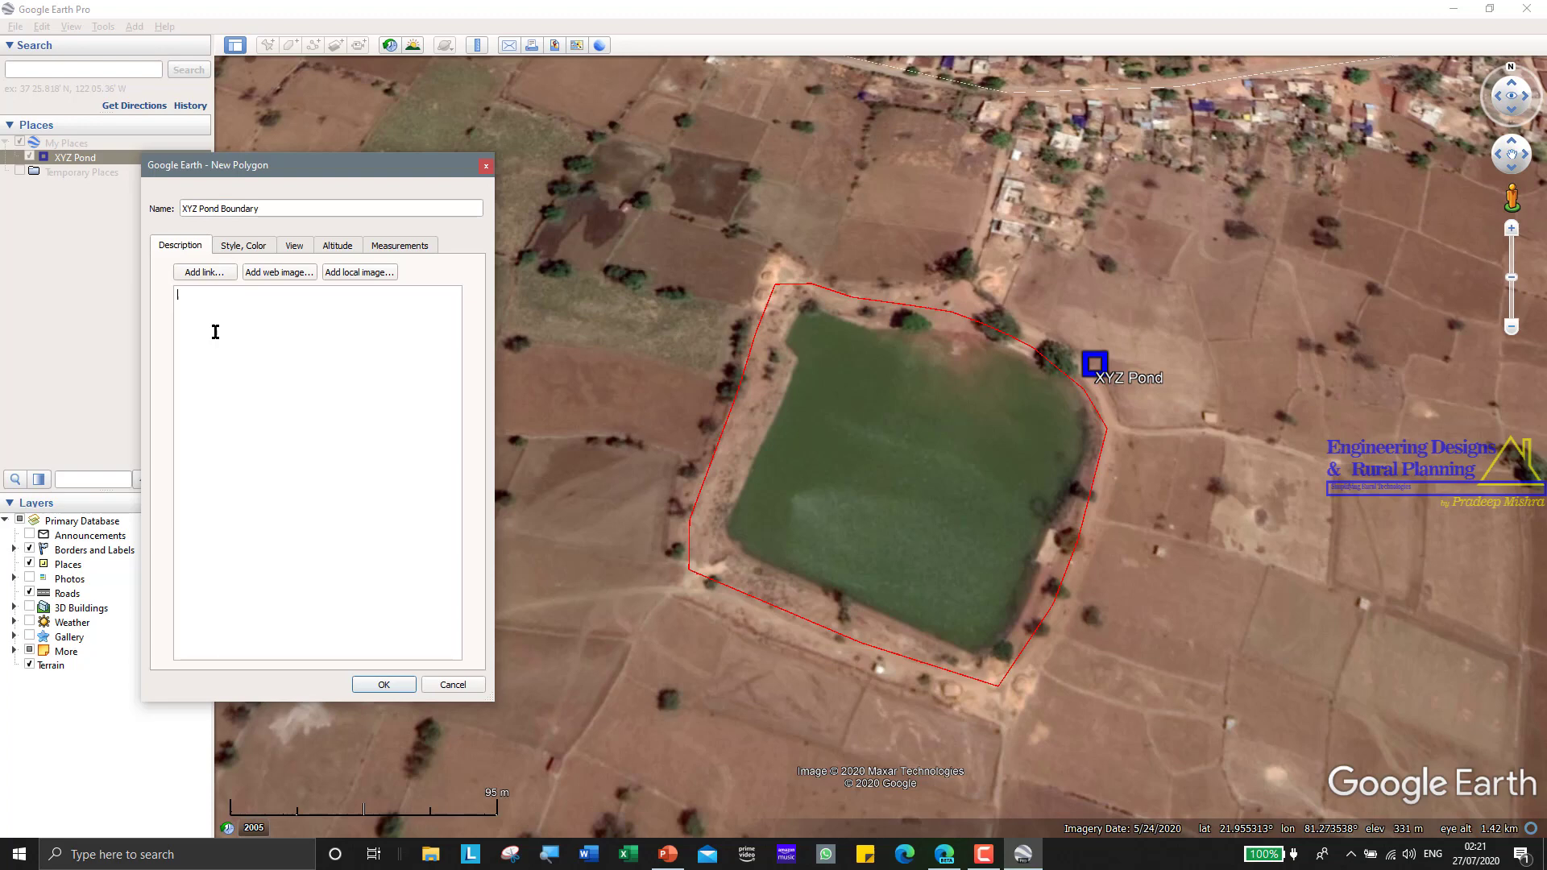
Thicken the XYZ Pond Boundary's red outline and save the polygon.
left_click(240, 245)
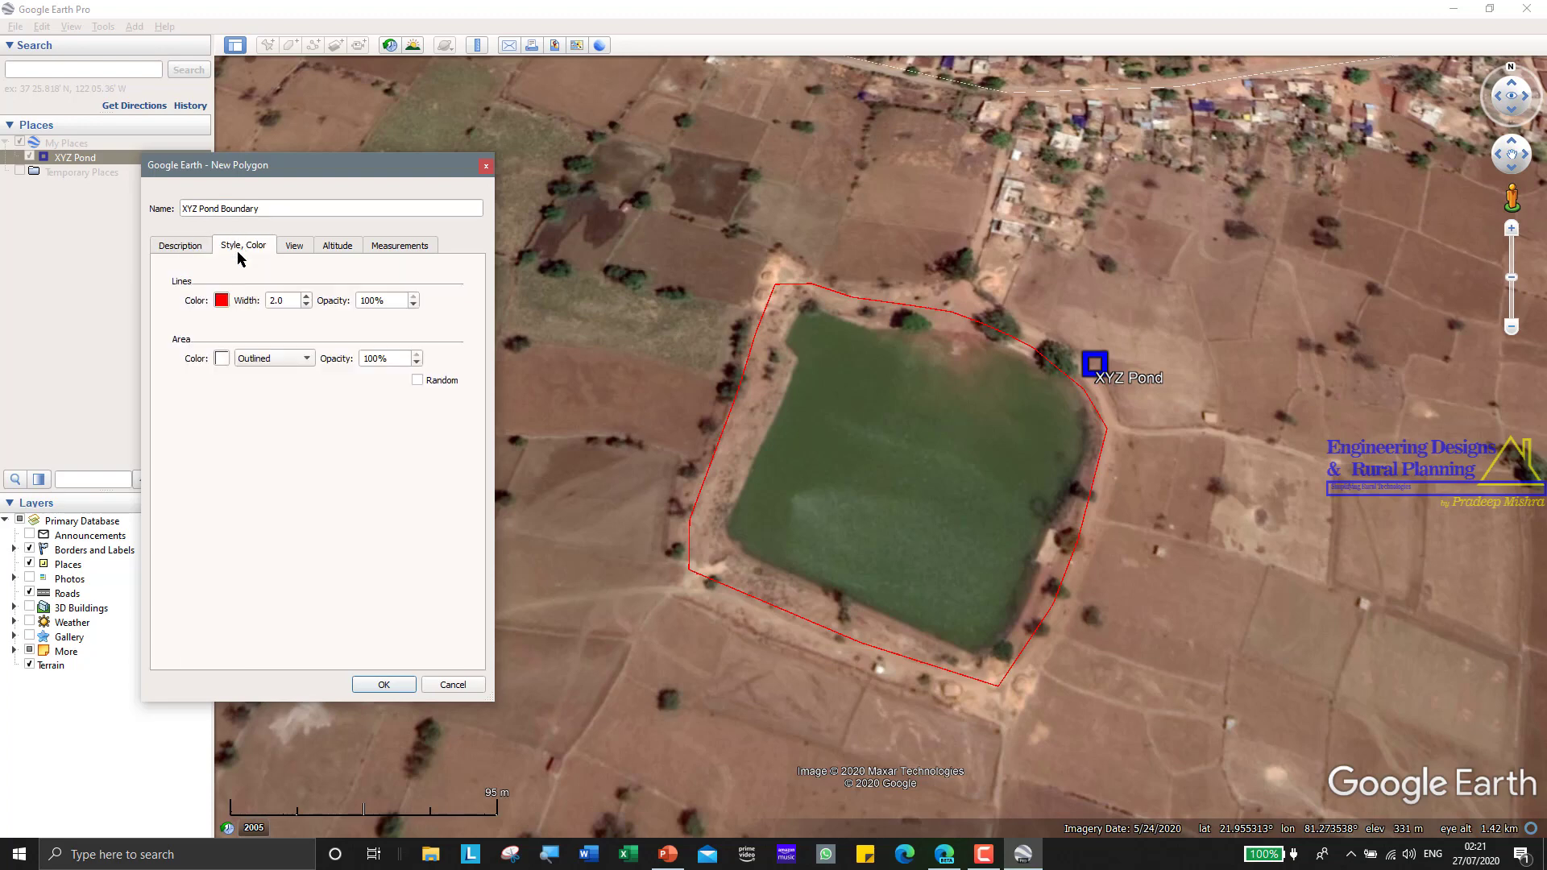
left_click(308, 299)
double_click(307, 296)
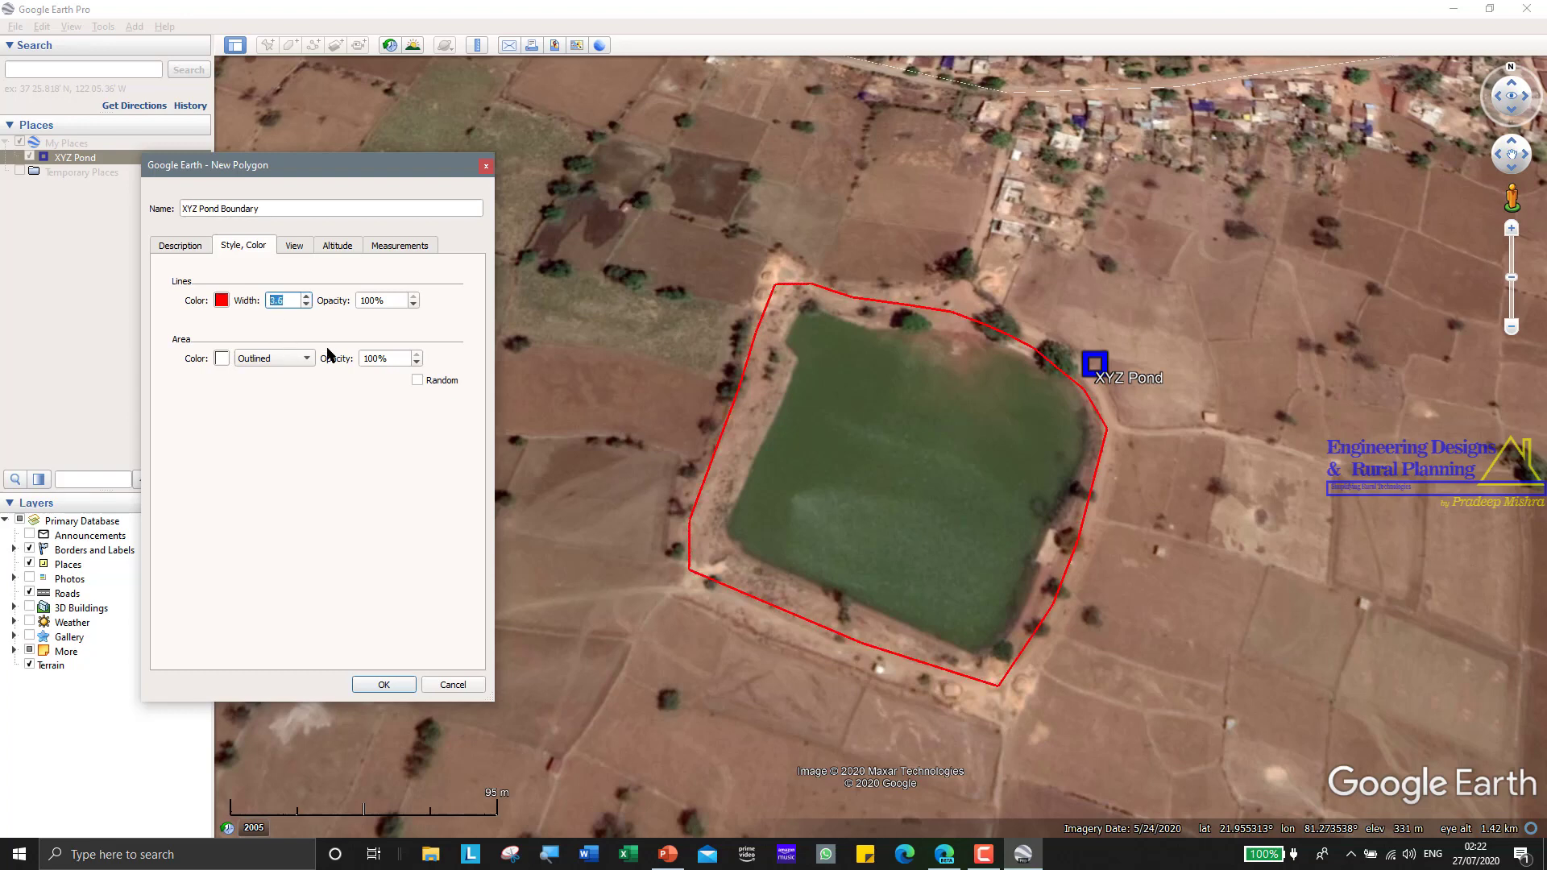
left_click(384, 684)
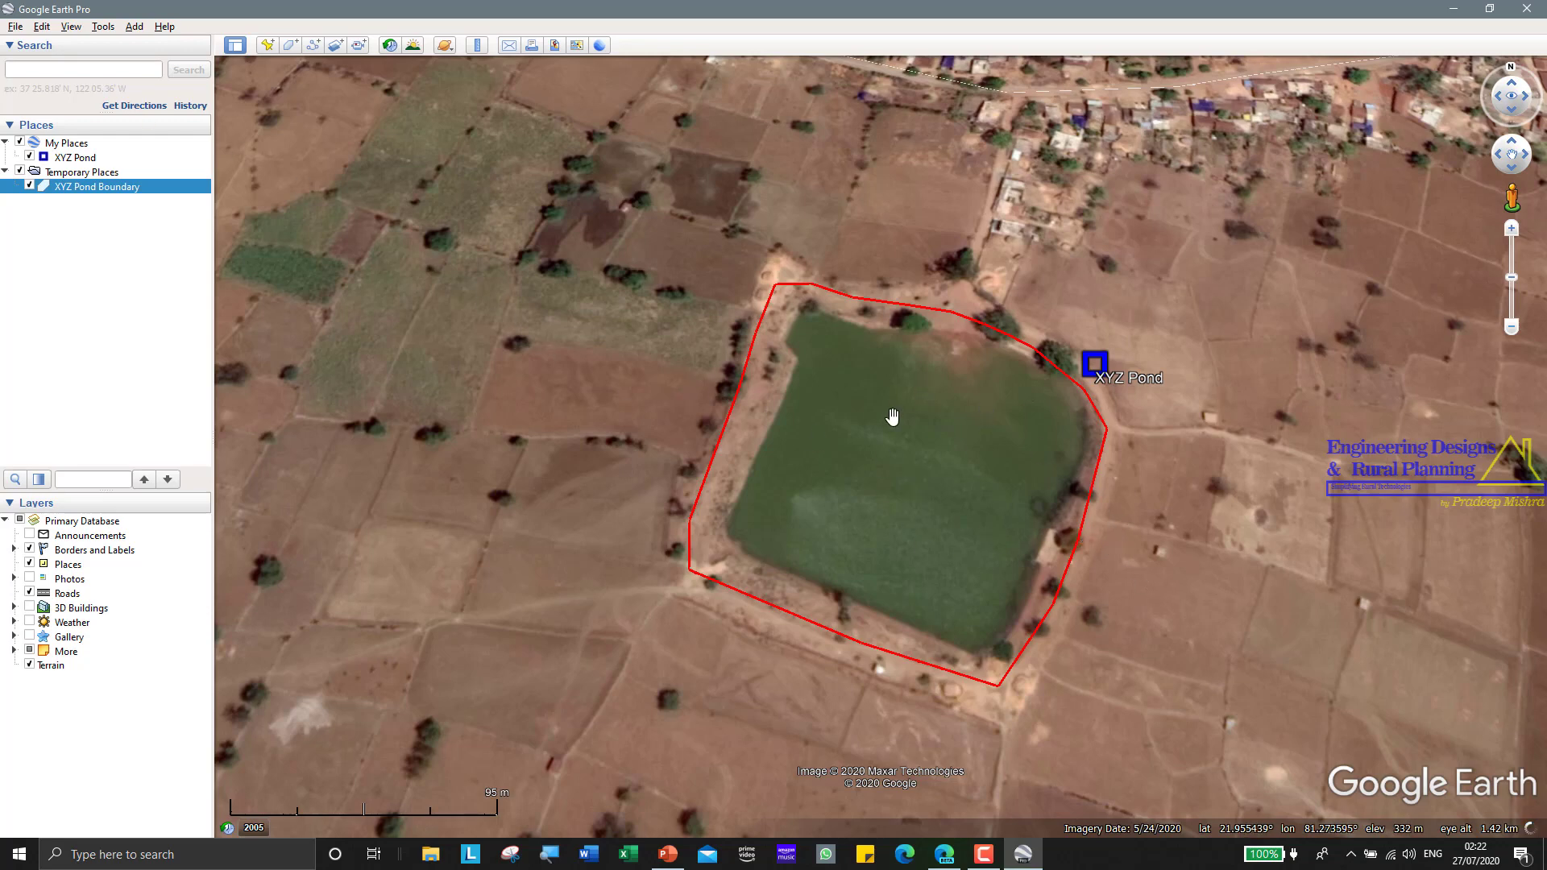
Start a polygon measurement on a field plot west of the pond and trace the plot's northern edge from west to east.
left_click_drag(1133, 615, 836, 403)
scroll(841, 395, "down", 2)
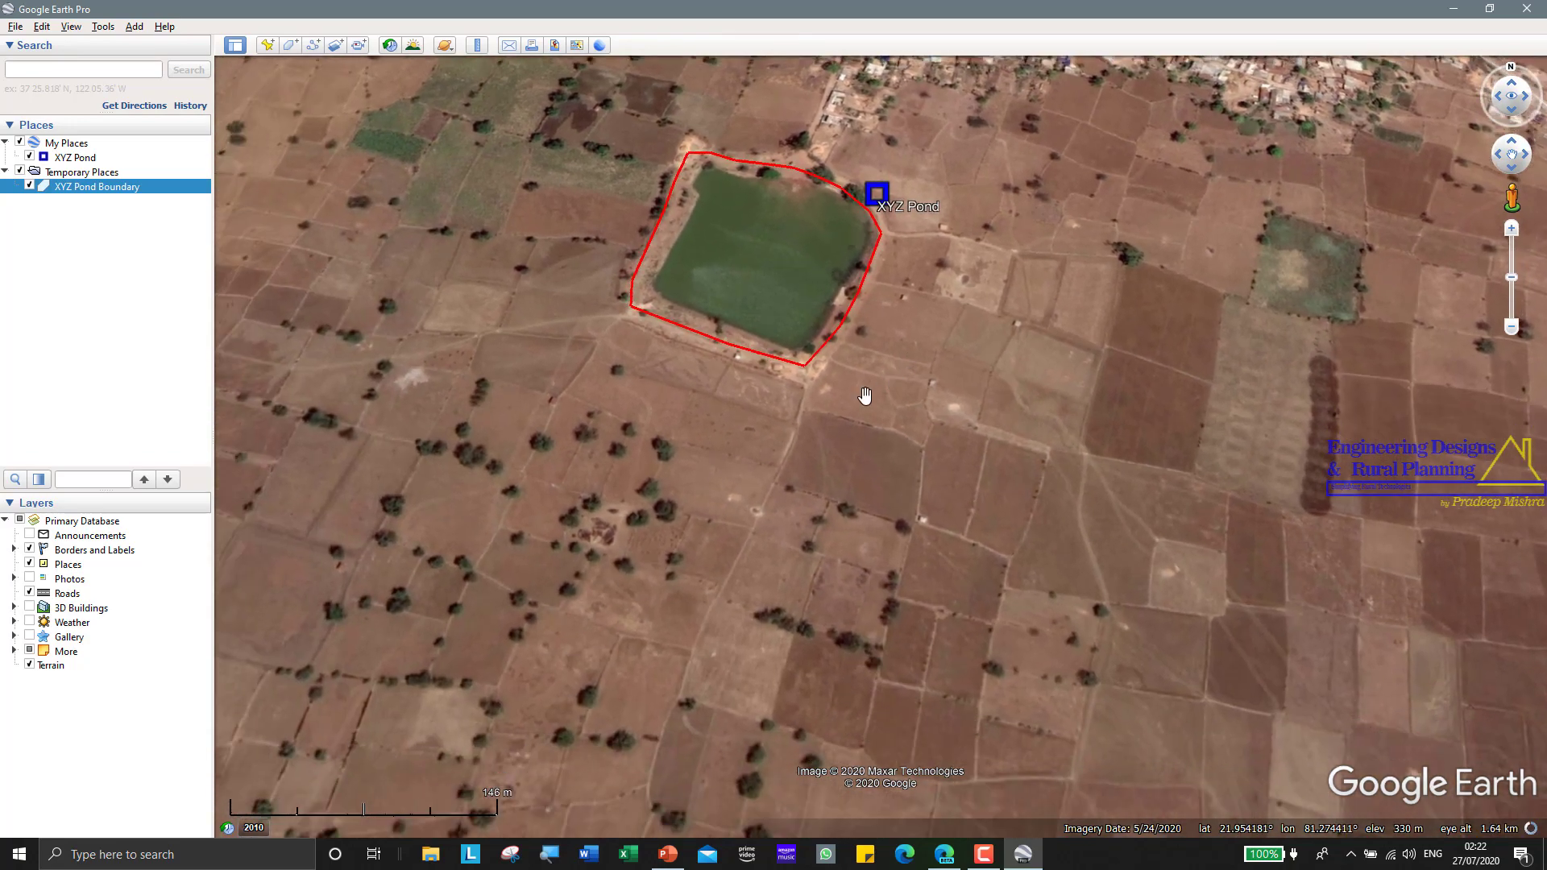
left_click_drag(865, 395, 1032, 532)
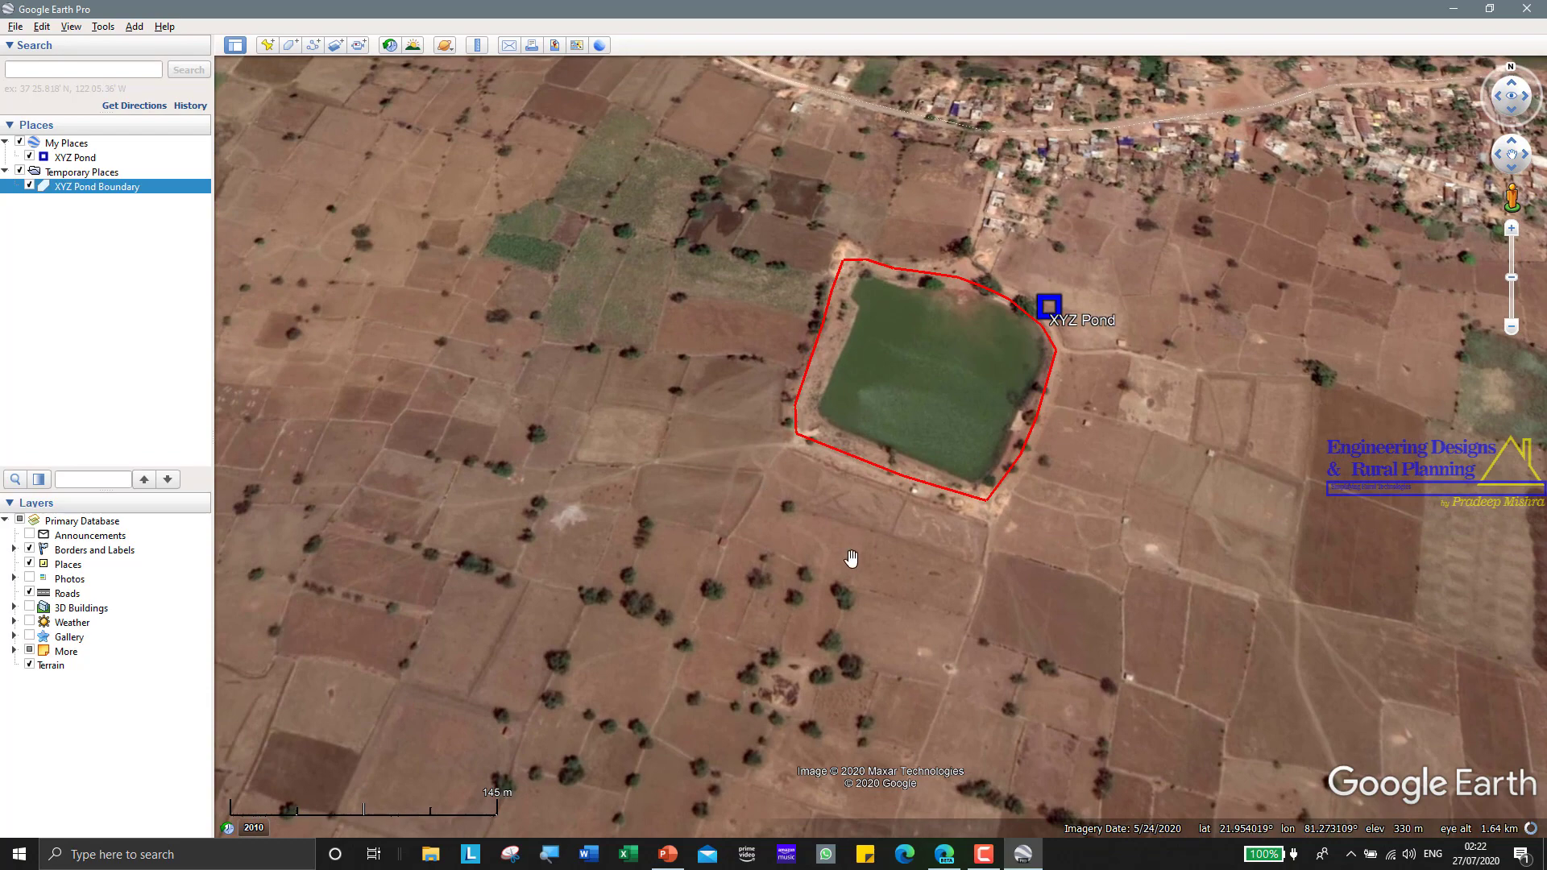
left_click_drag(698, 473, 822, 597)
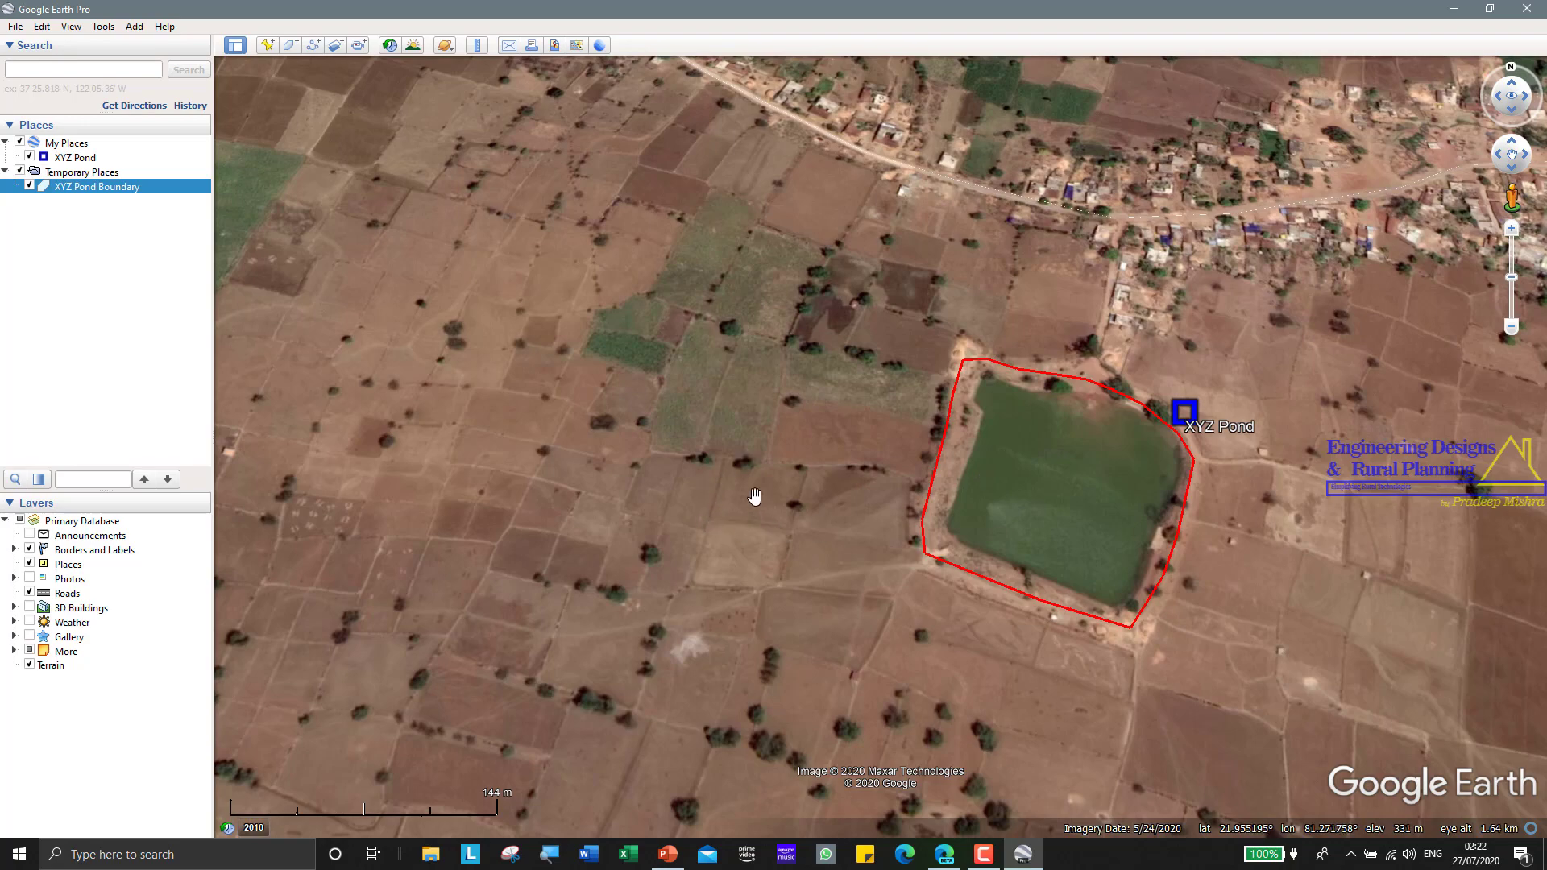
left_click_drag(826, 496, 899, 475)
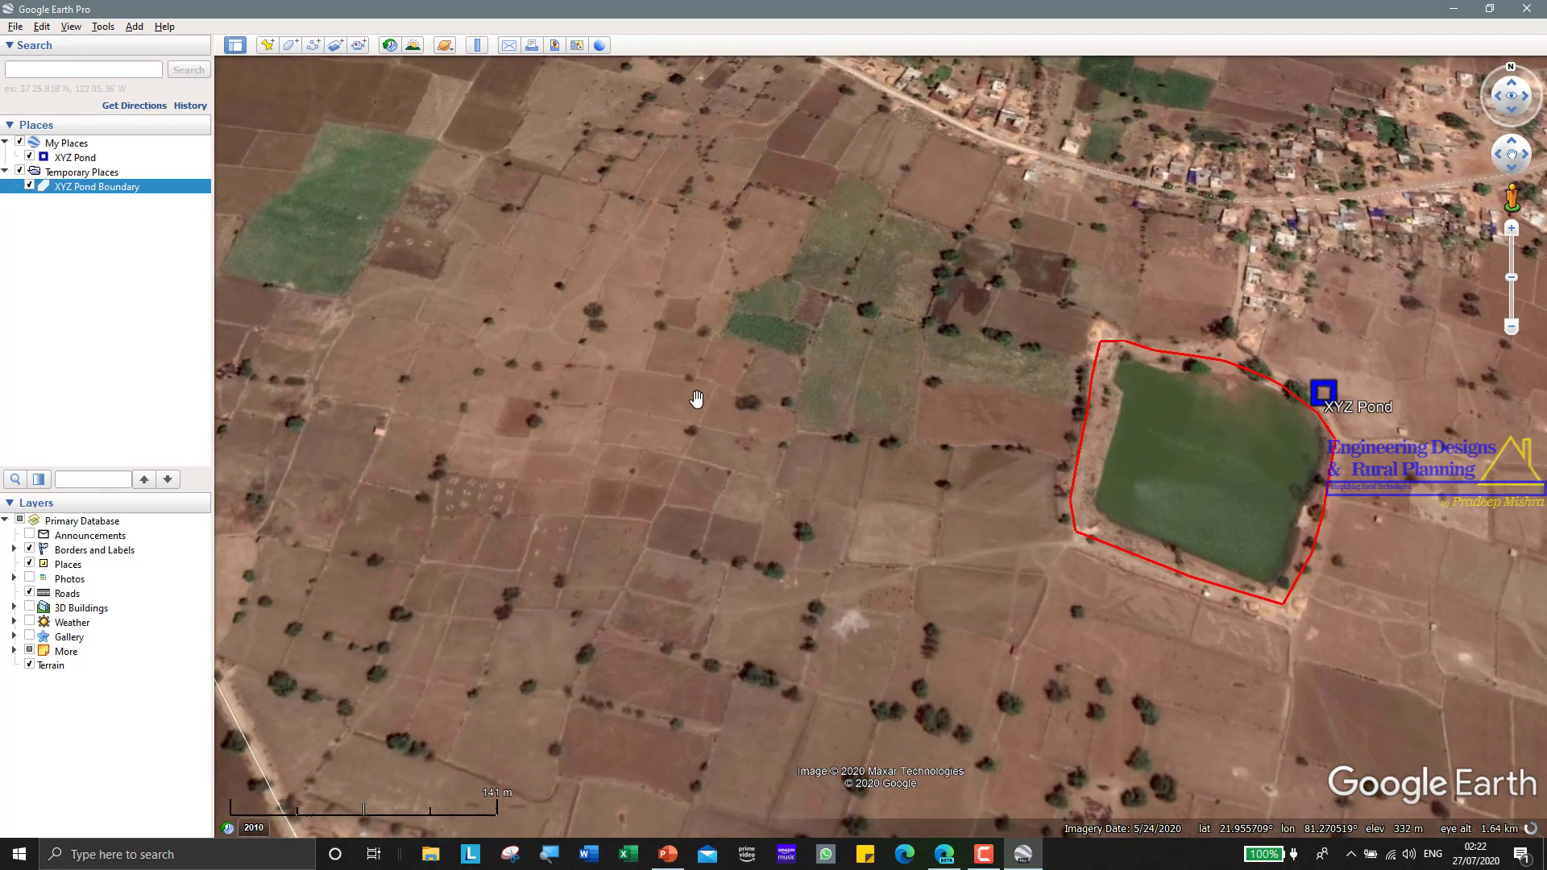
scroll(694, 393, "up", 3)
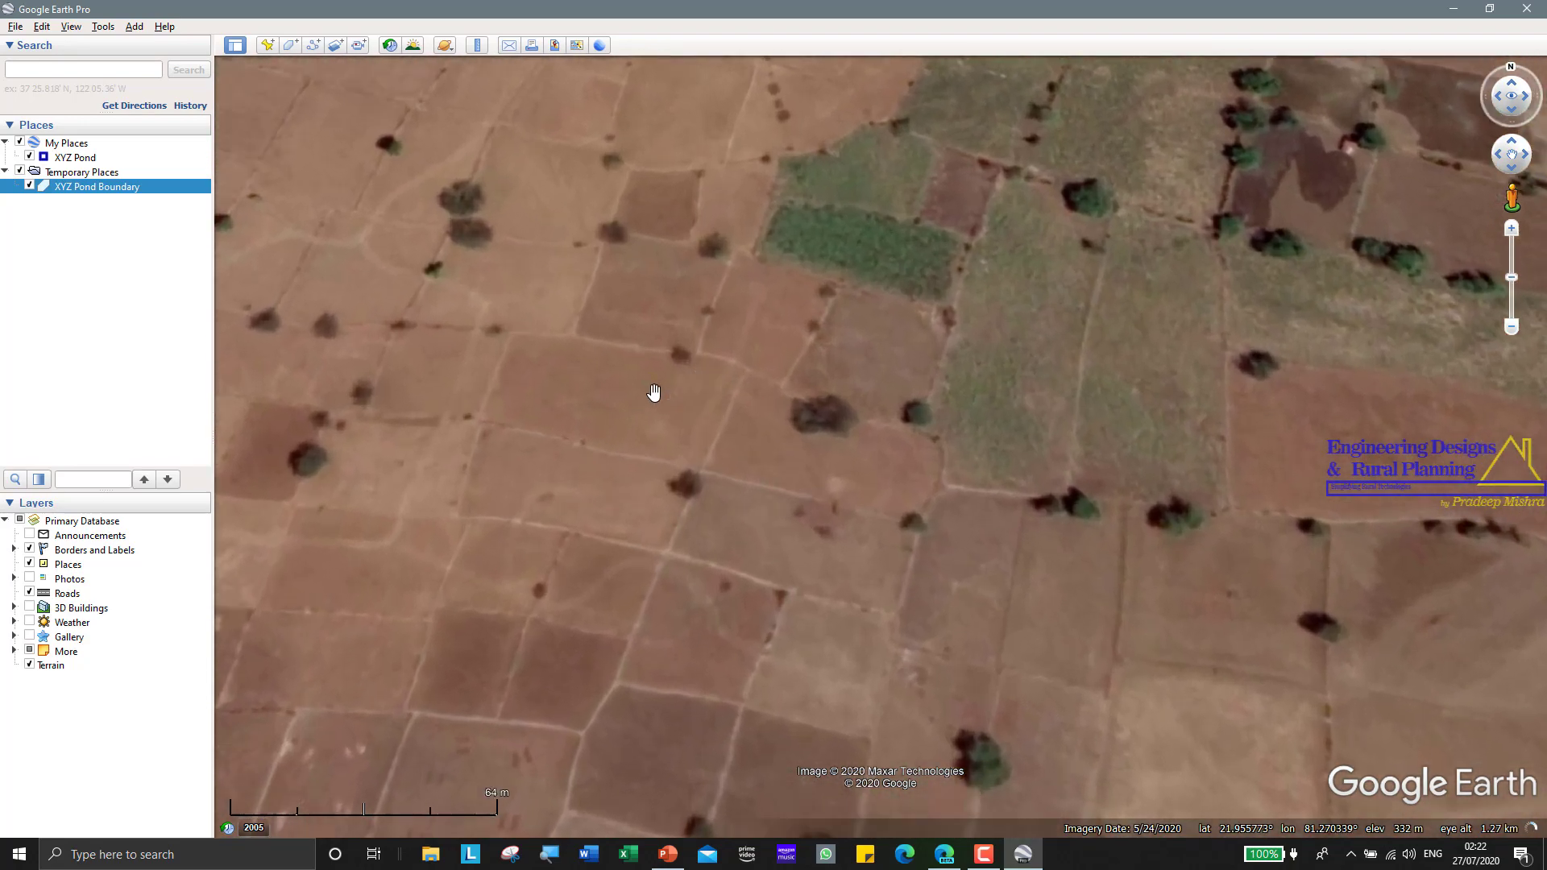
left_click_drag(652, 390, 805, 508)
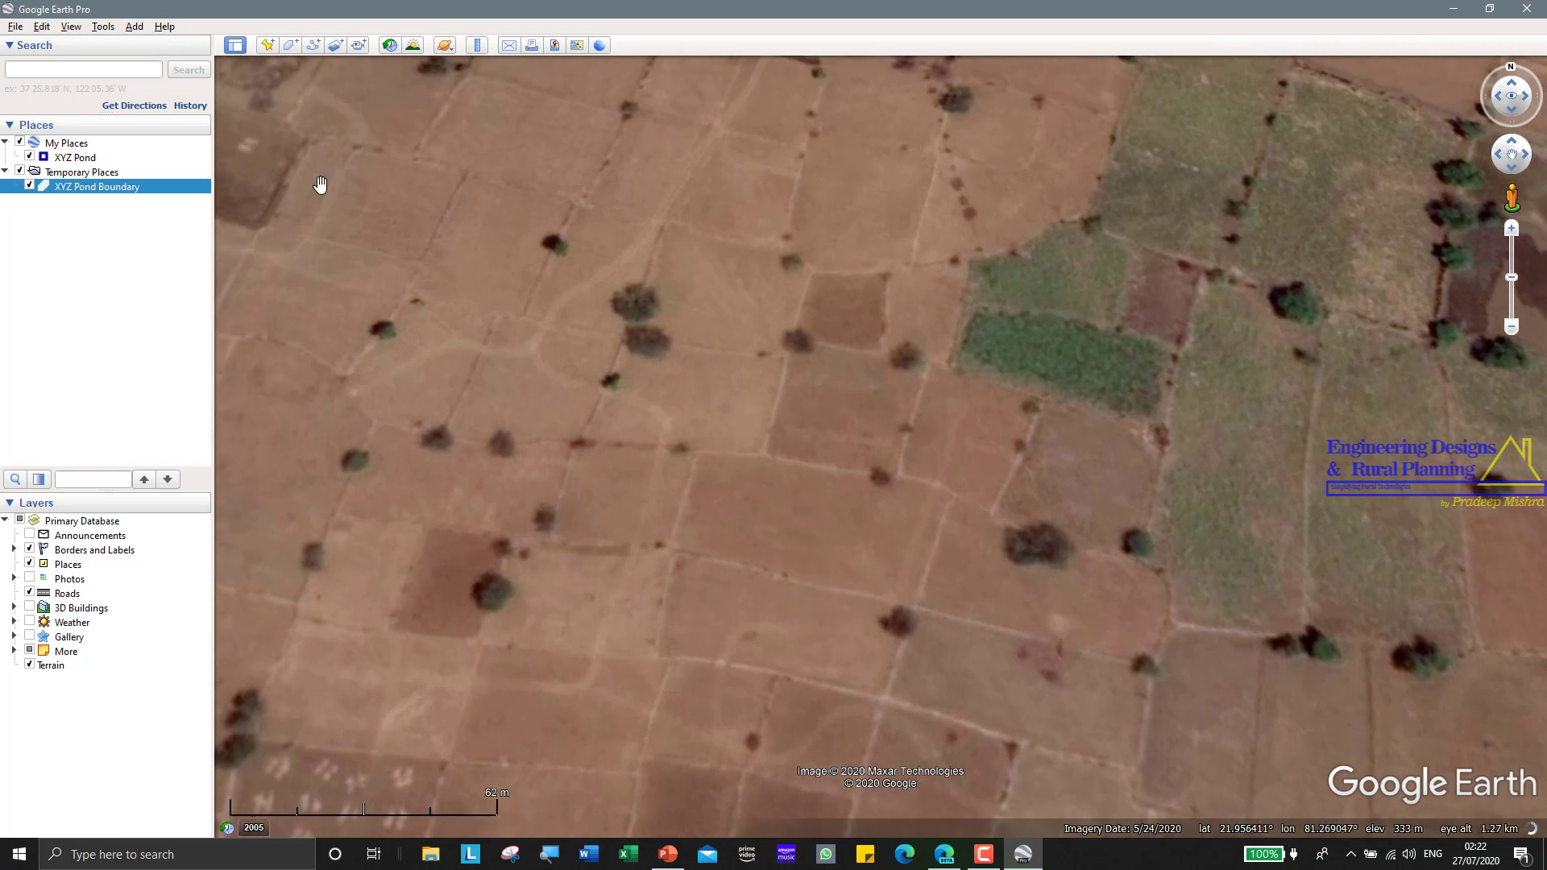
left_click(477, 46)
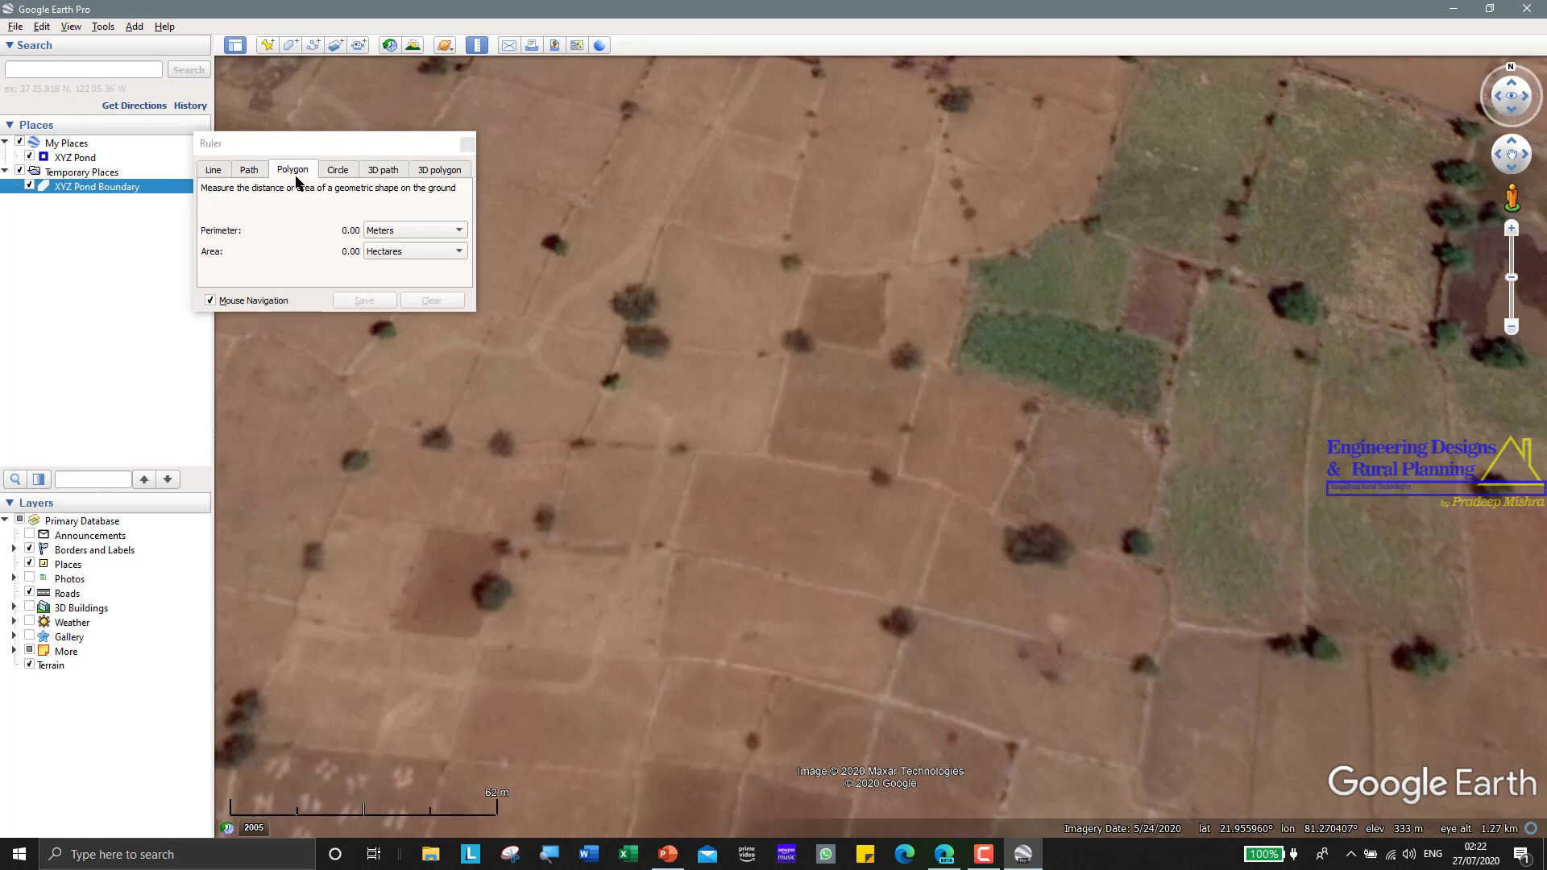
left_click(698, 457)
left_click(747, 453)
left_click(791, 458)
left_click(837, 469)
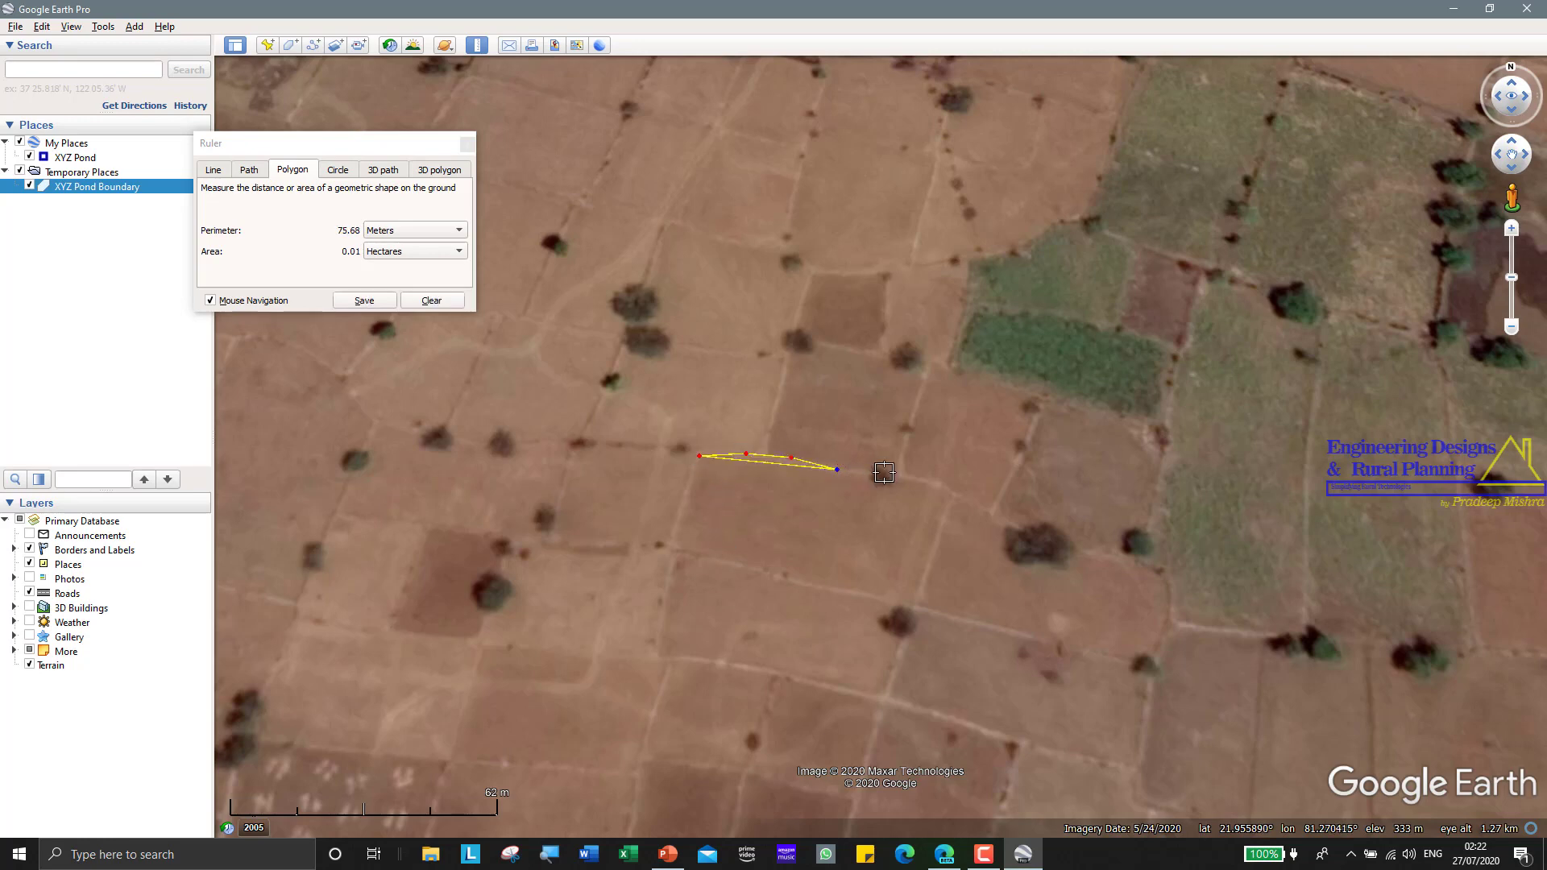
left_click(884, 473)
left_click(922, 478)
left_click(948, 495)
Complete the measuring polygon down the plot's eastern side, along its southern edge and back to the northwest starting corner.
left_click(926, 562)
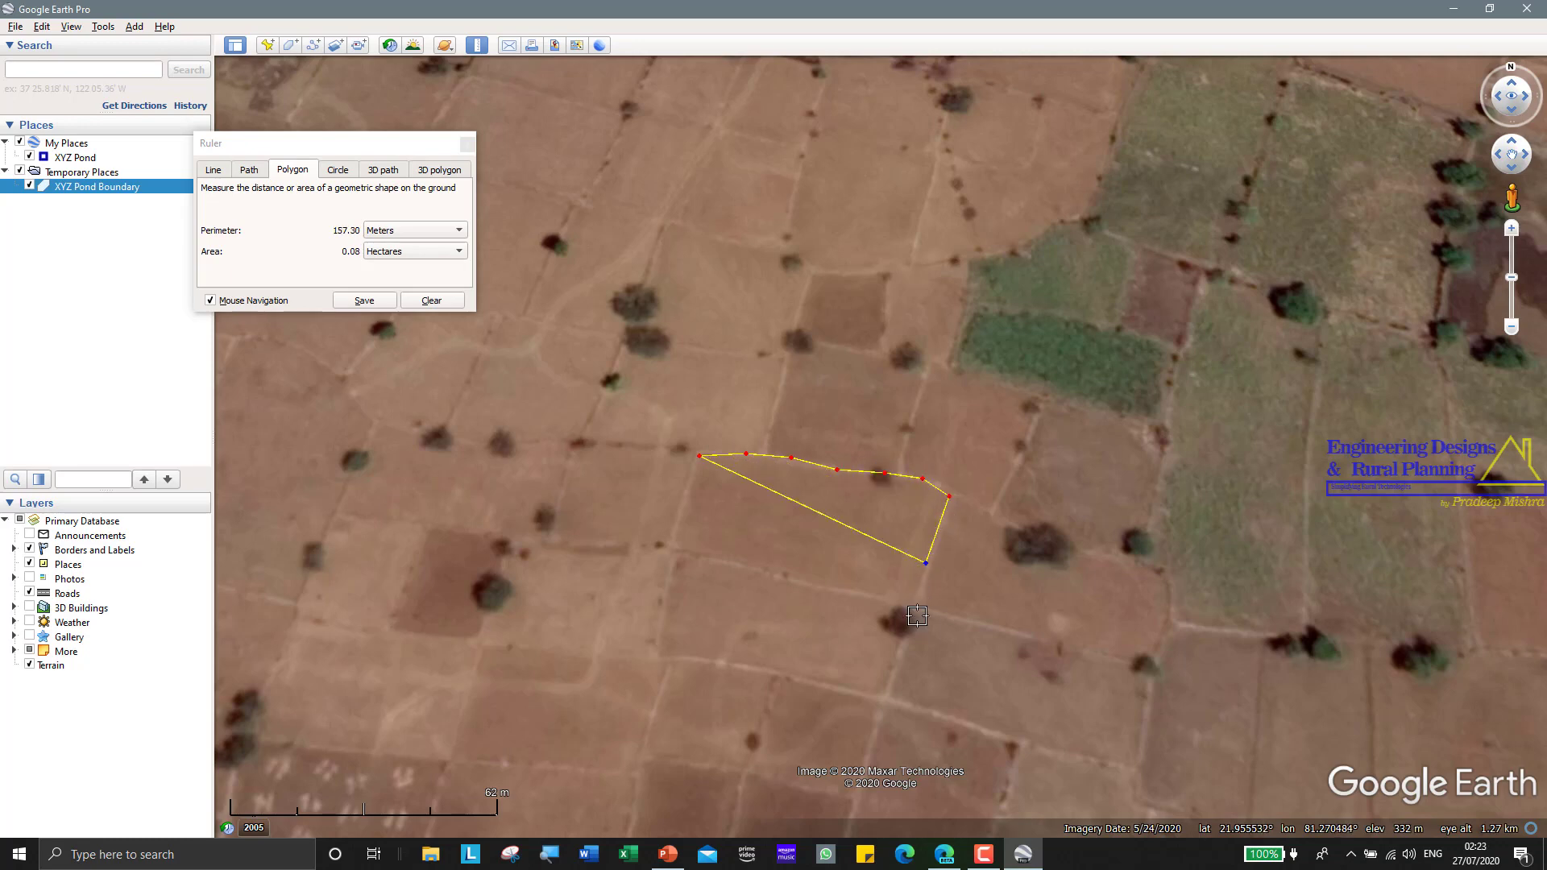
left_click(918, 617)
left_click(823, 596)
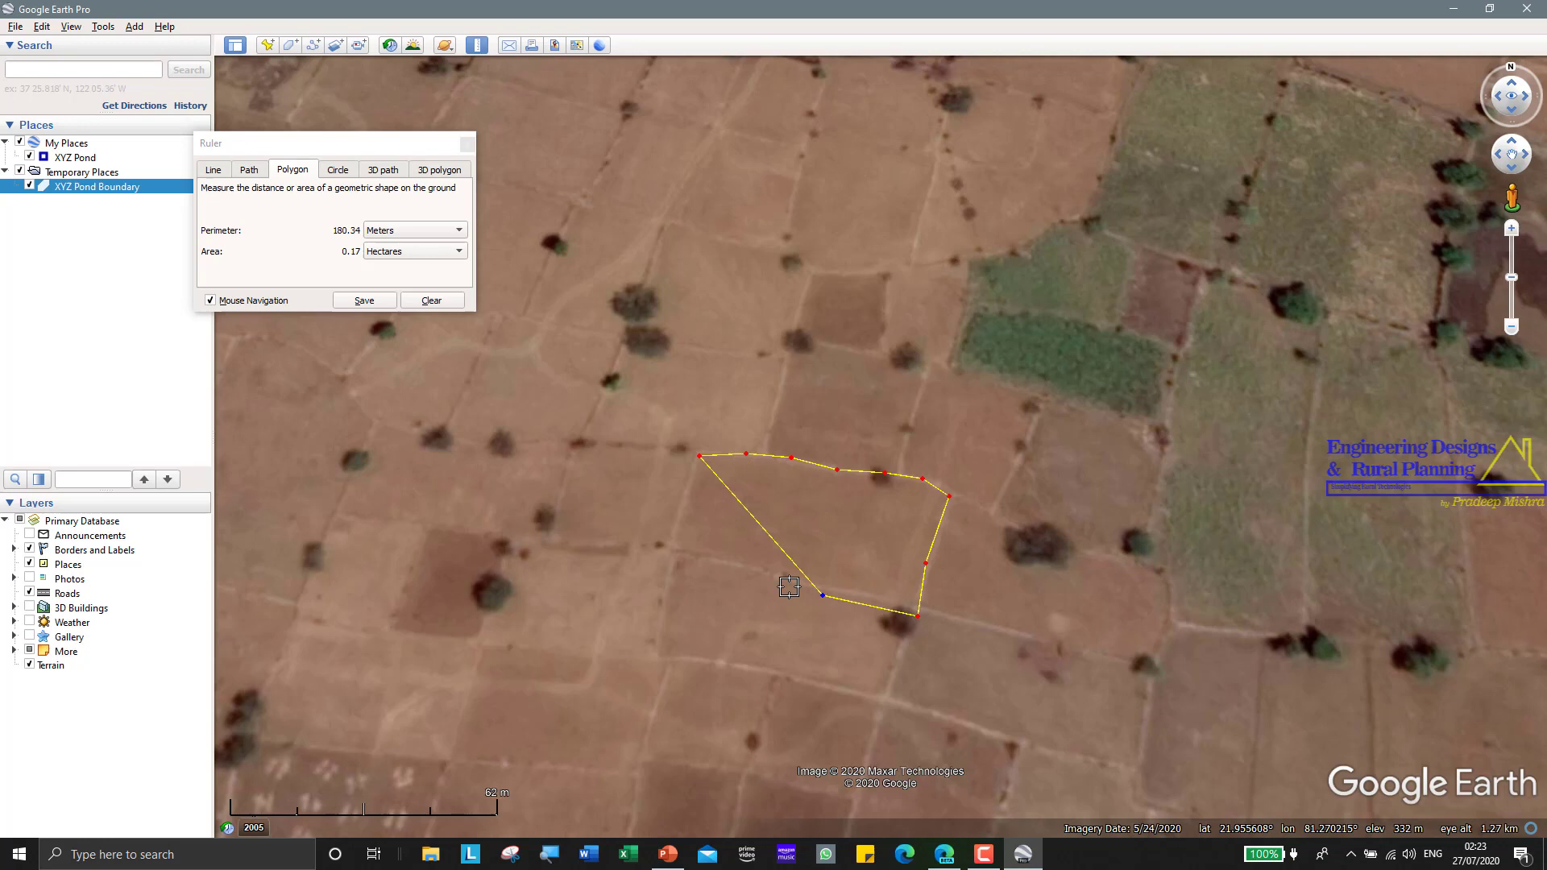
left_click(725, 565)
left_click(664, 541)
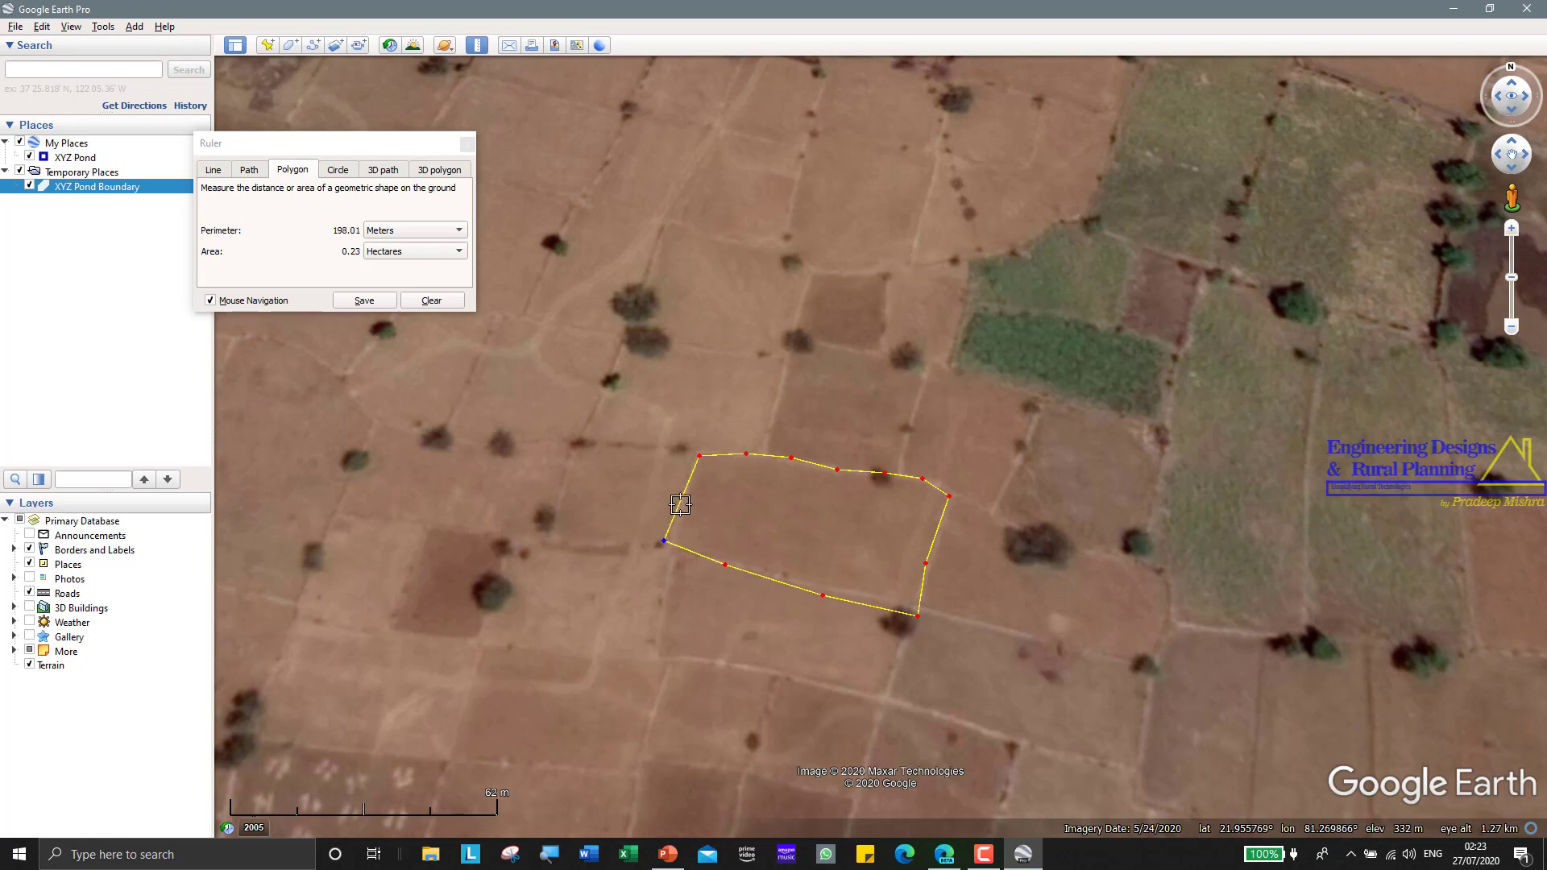
left_click(698, 456)
left_click_drag(698, 456, 698, 457)
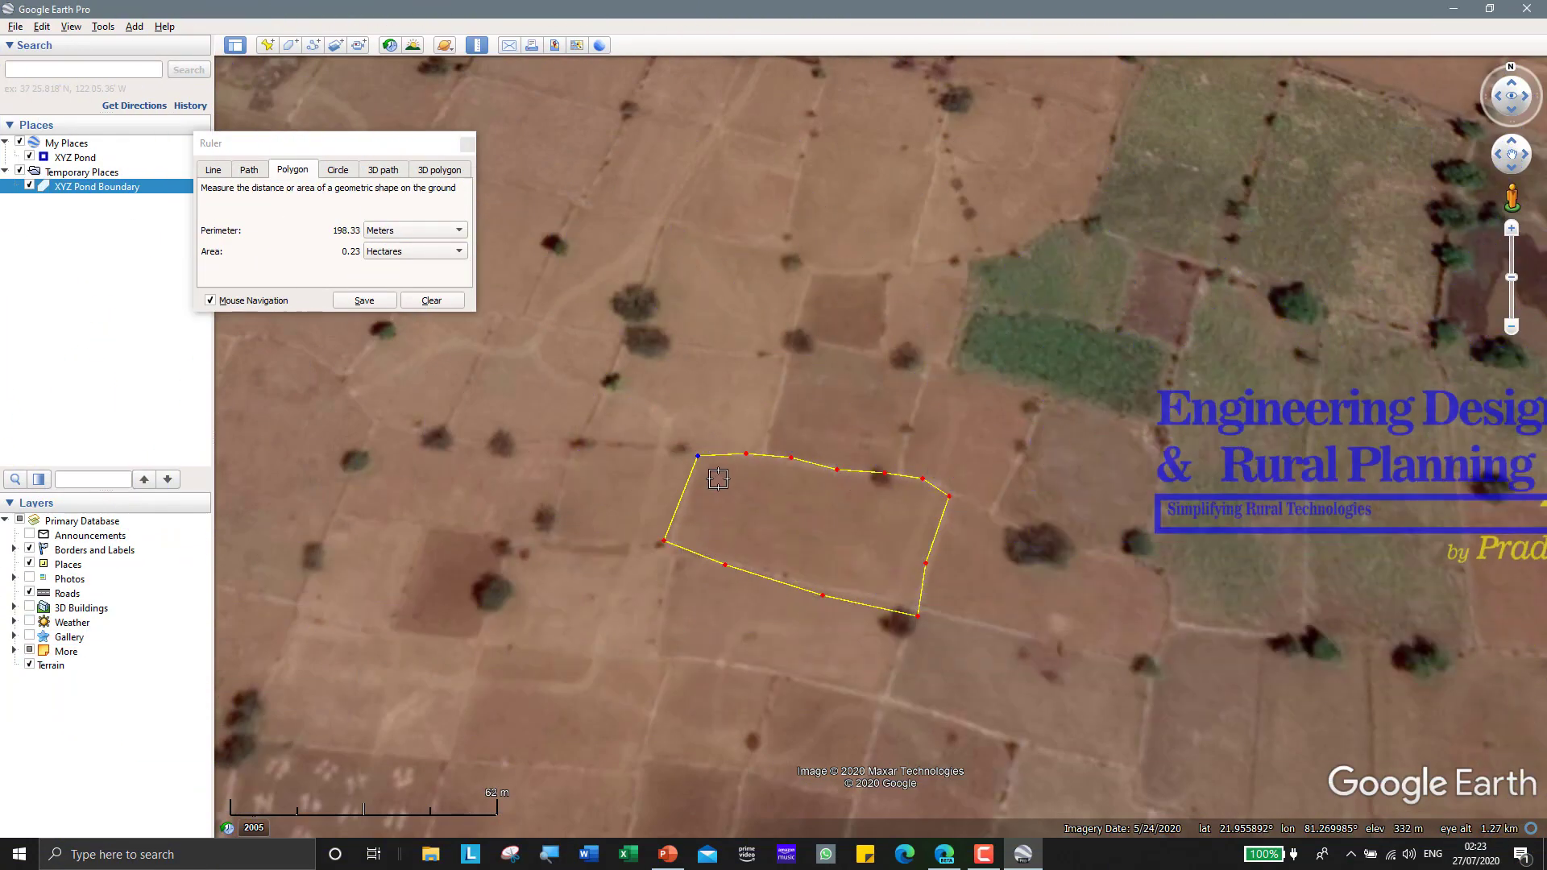
Save the measured field plot as a polygon and name it Proposed Pond.
left_click(365, 300)
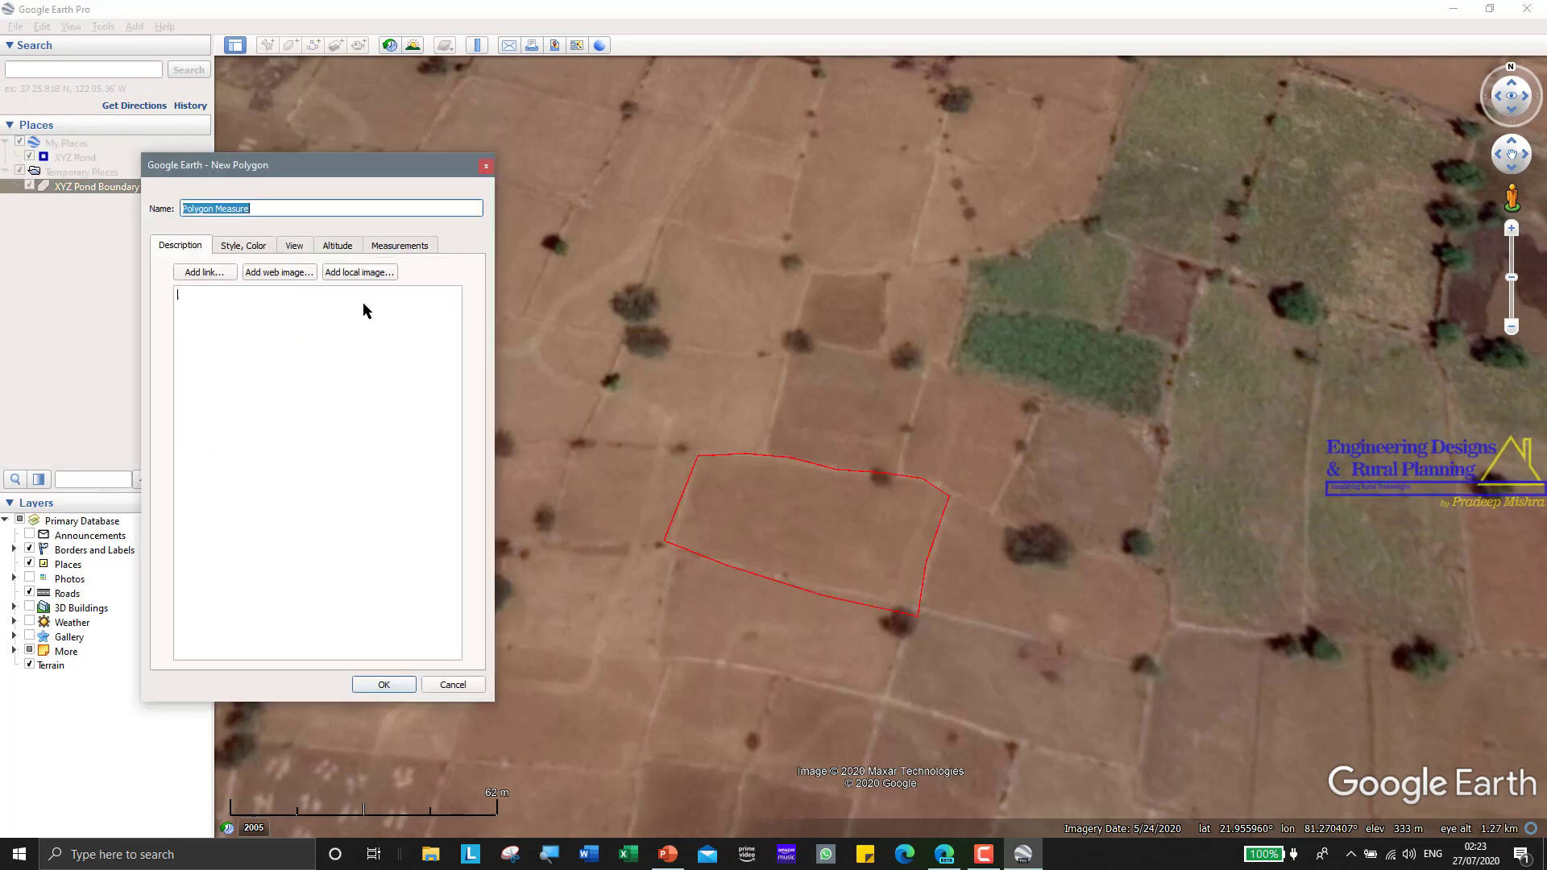
left_click_drag(295, 174, 296, 153)
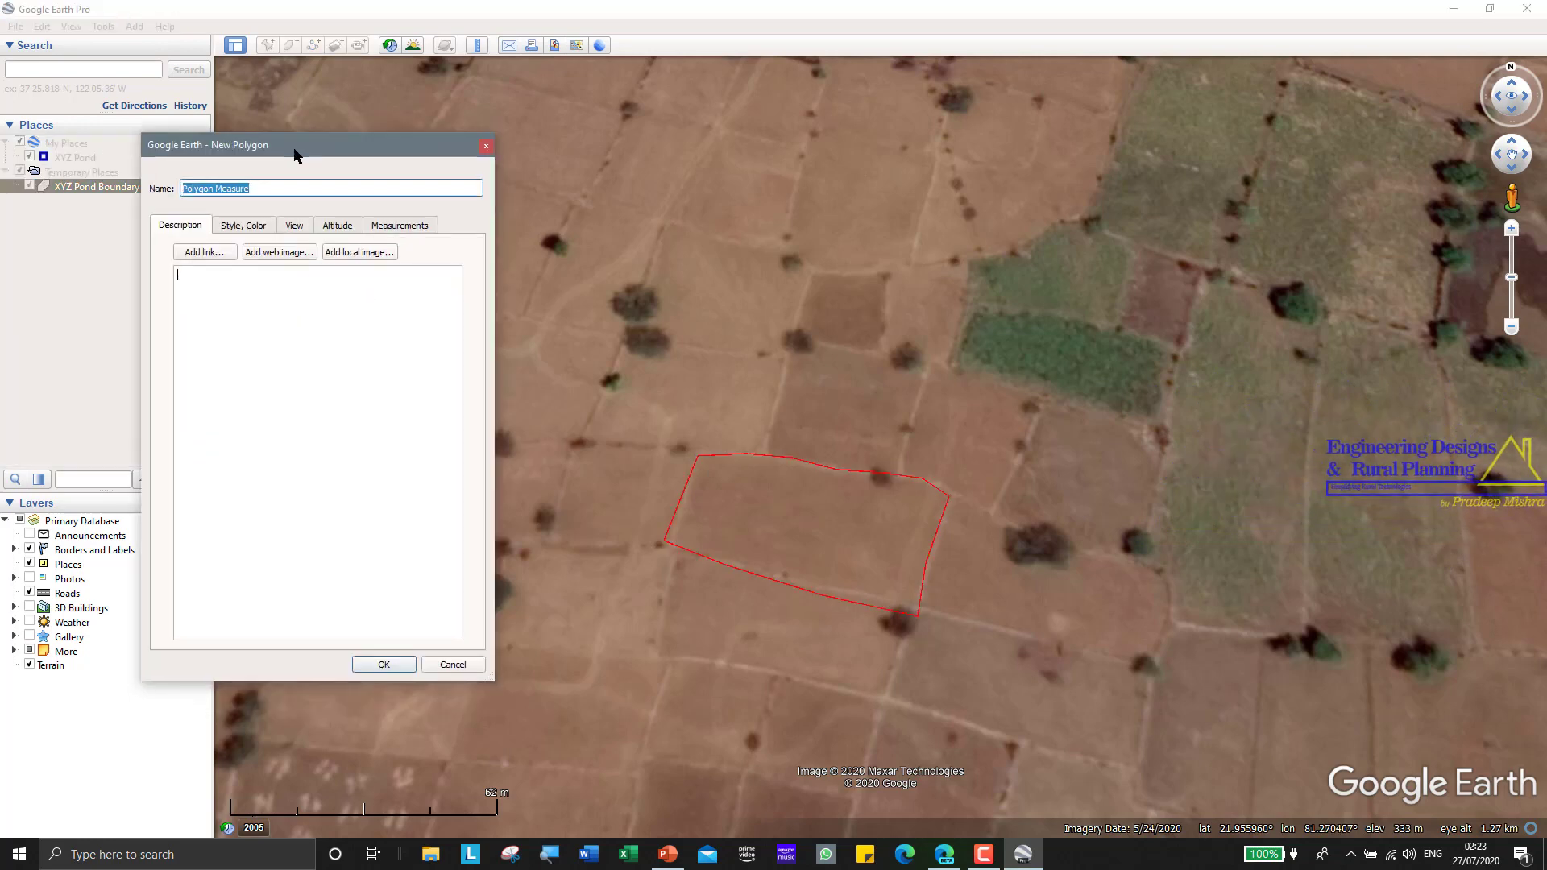
left_click(264, 185)
key("BackSpace")
key("BackSpace")
key("BackSpace")
key("BackSpace")
key("BackSpace")
key("BackSpace")
key("BackSpace")
key("BackSpace")
key("BackSpace")
key("BackSpace")
key("BackSpace")
key("BackSpace")
key("BackSpace")
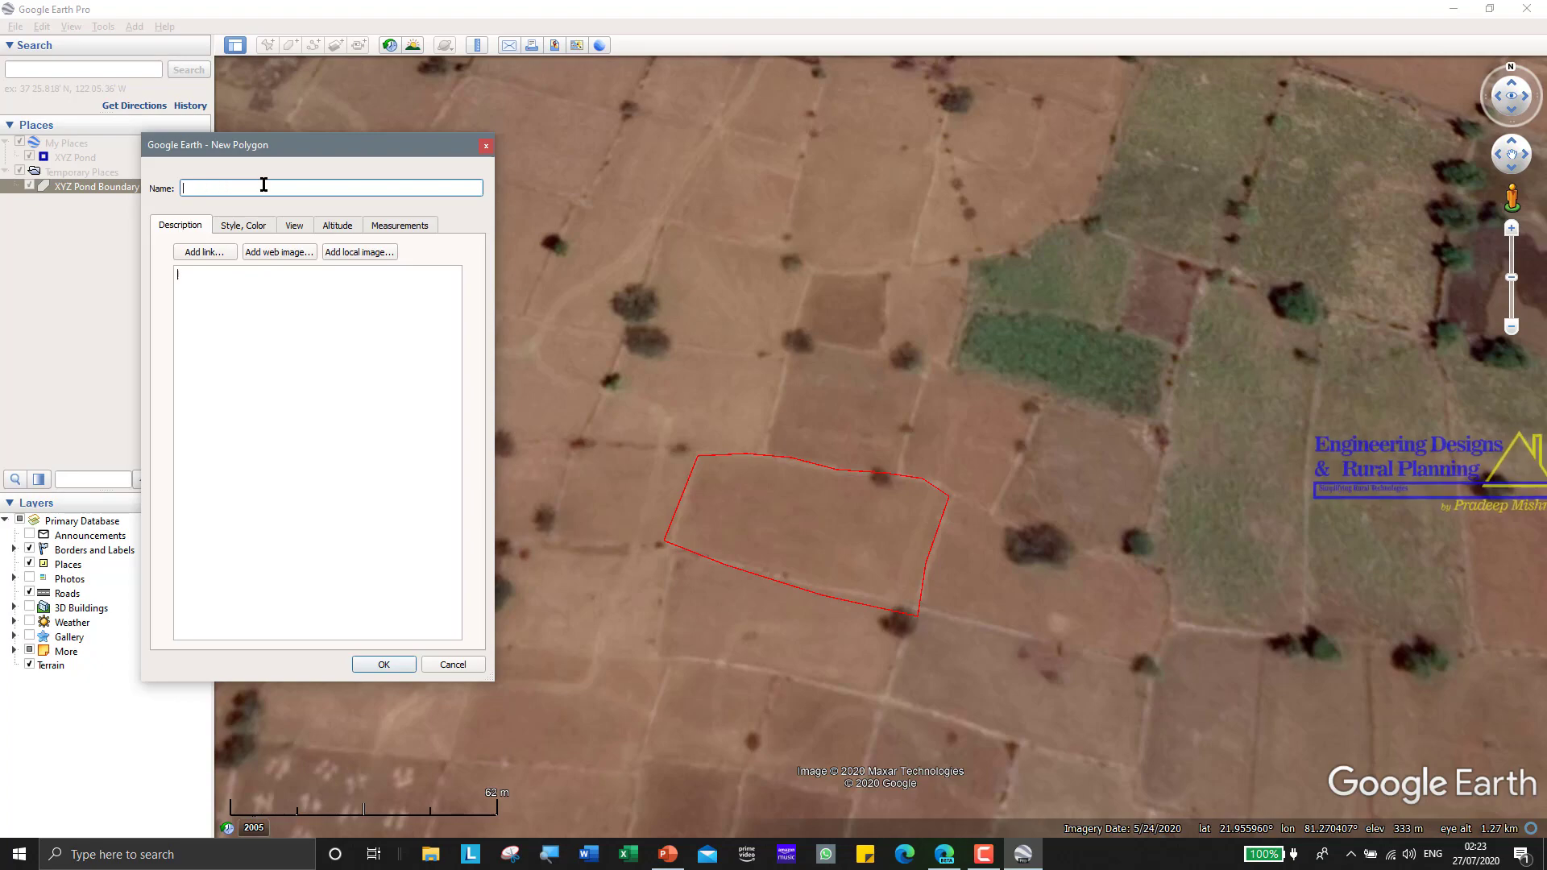
type("Prop")
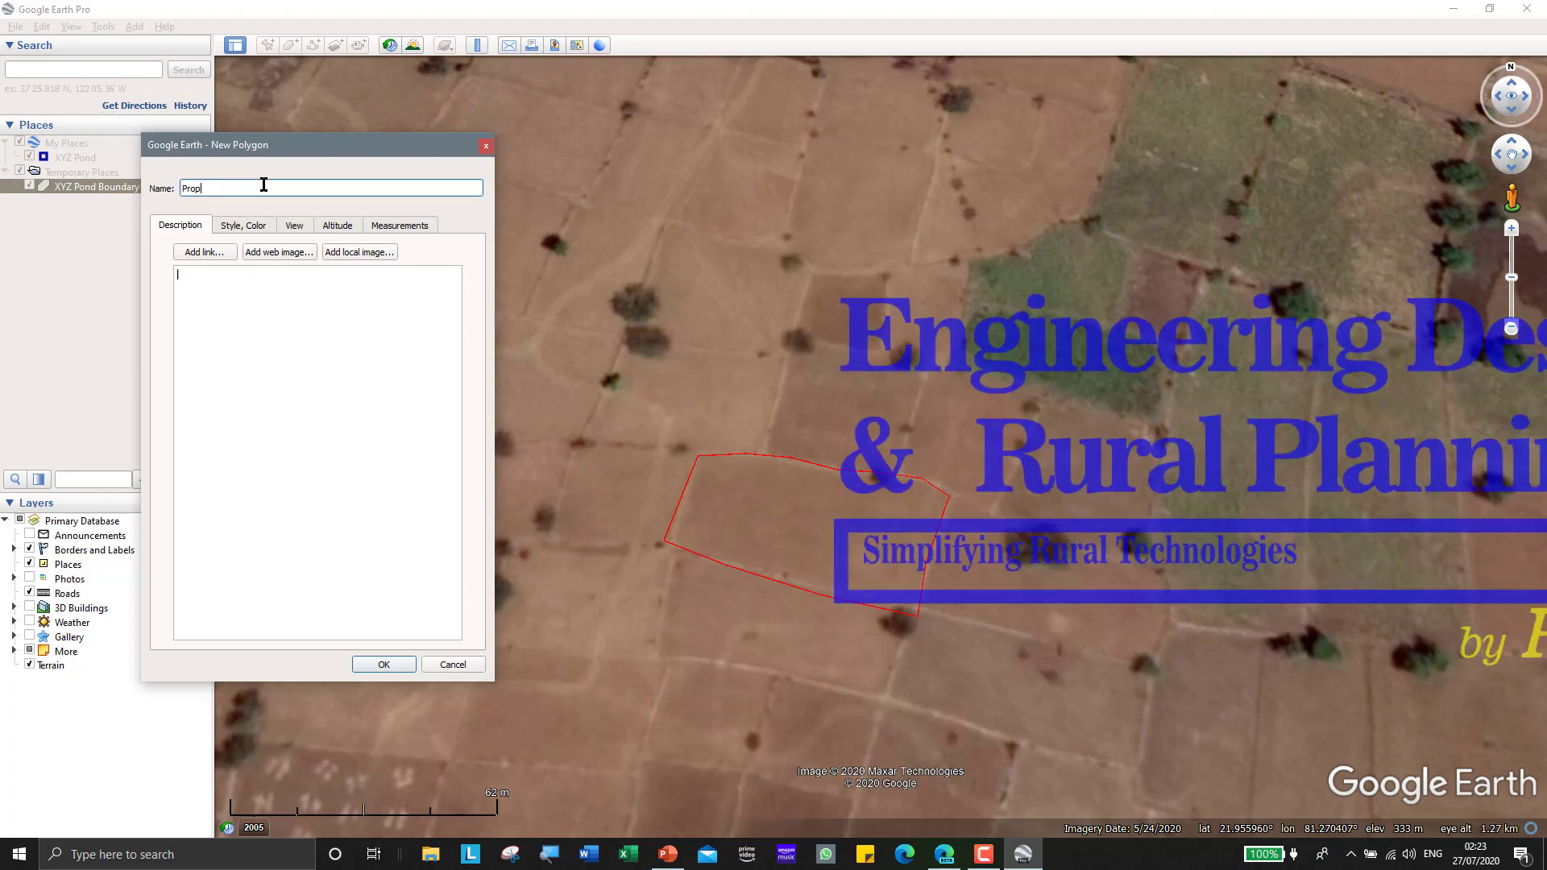
type("osed Pond")
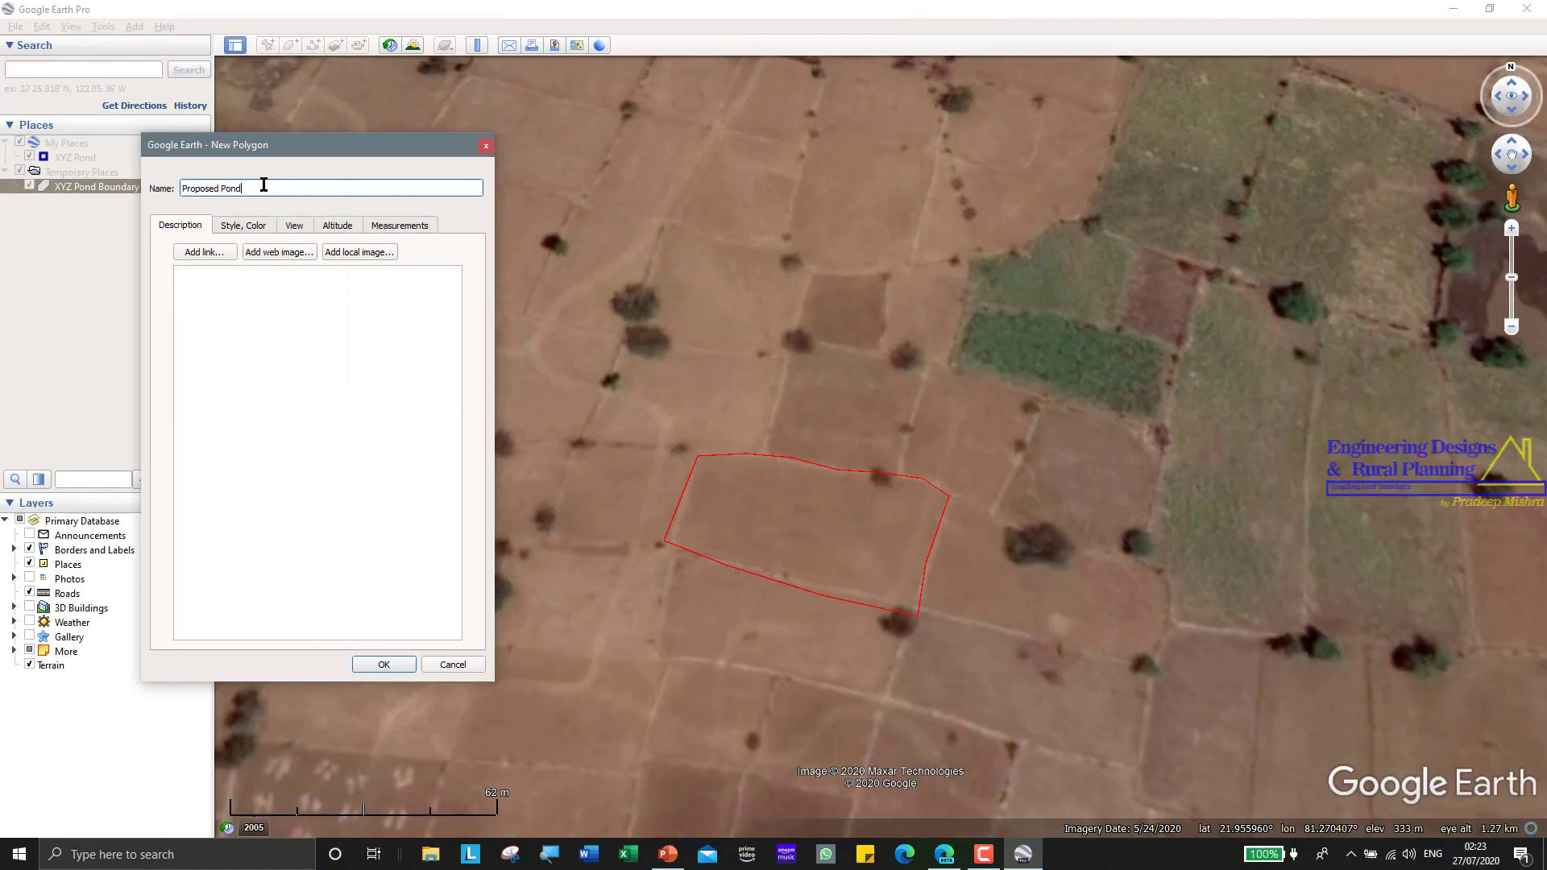
Give the Proposed Pond polygon a thicker outline in dark blue (#00007f) and save it.
left_click(246, 225)
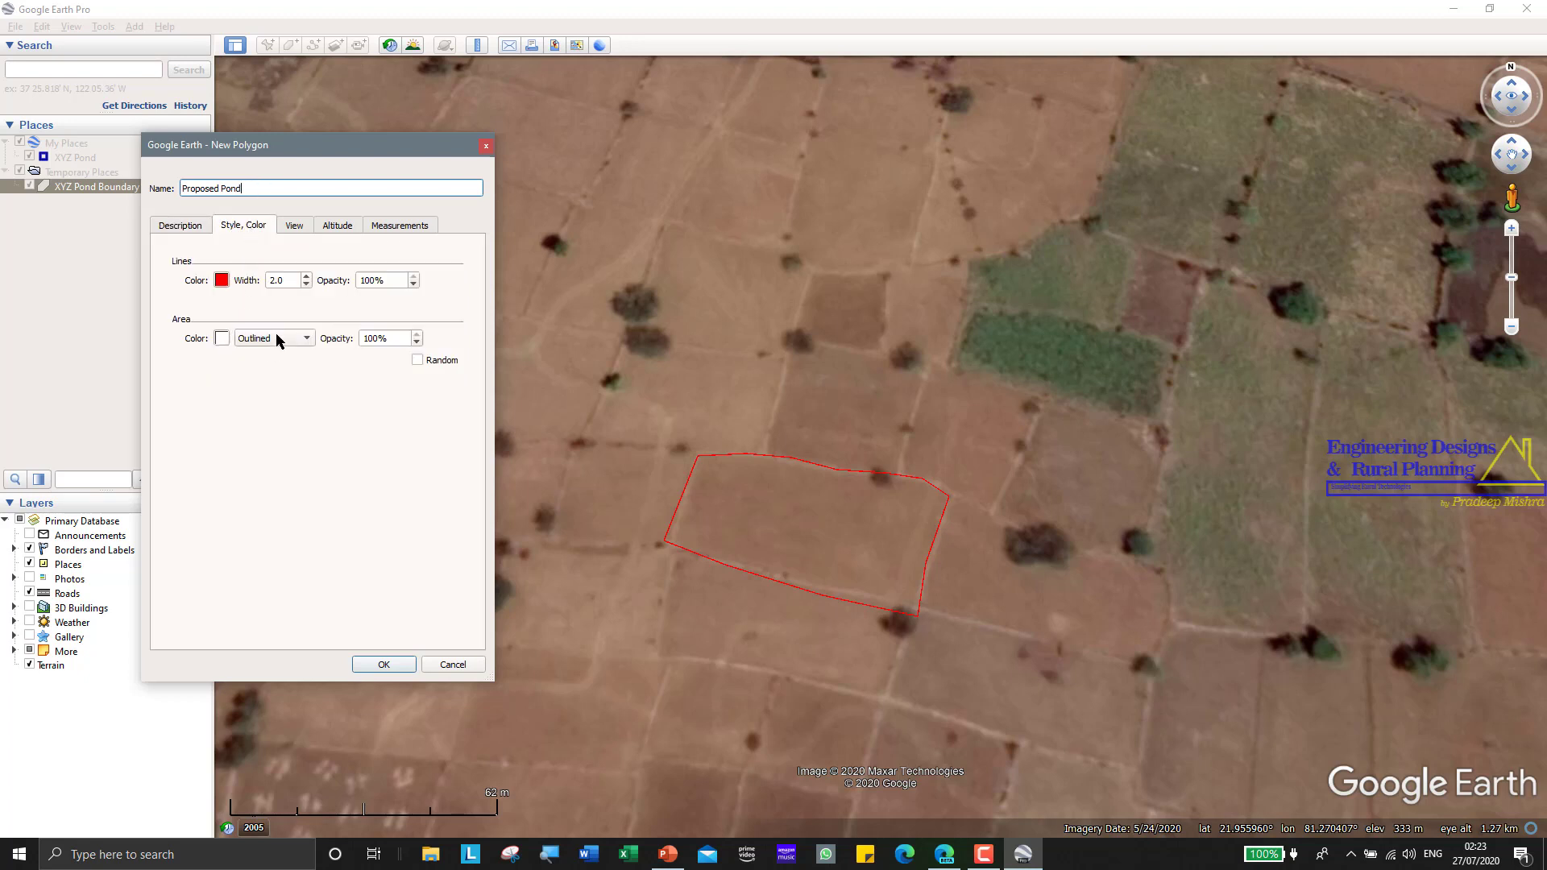
left_click(307, 277)
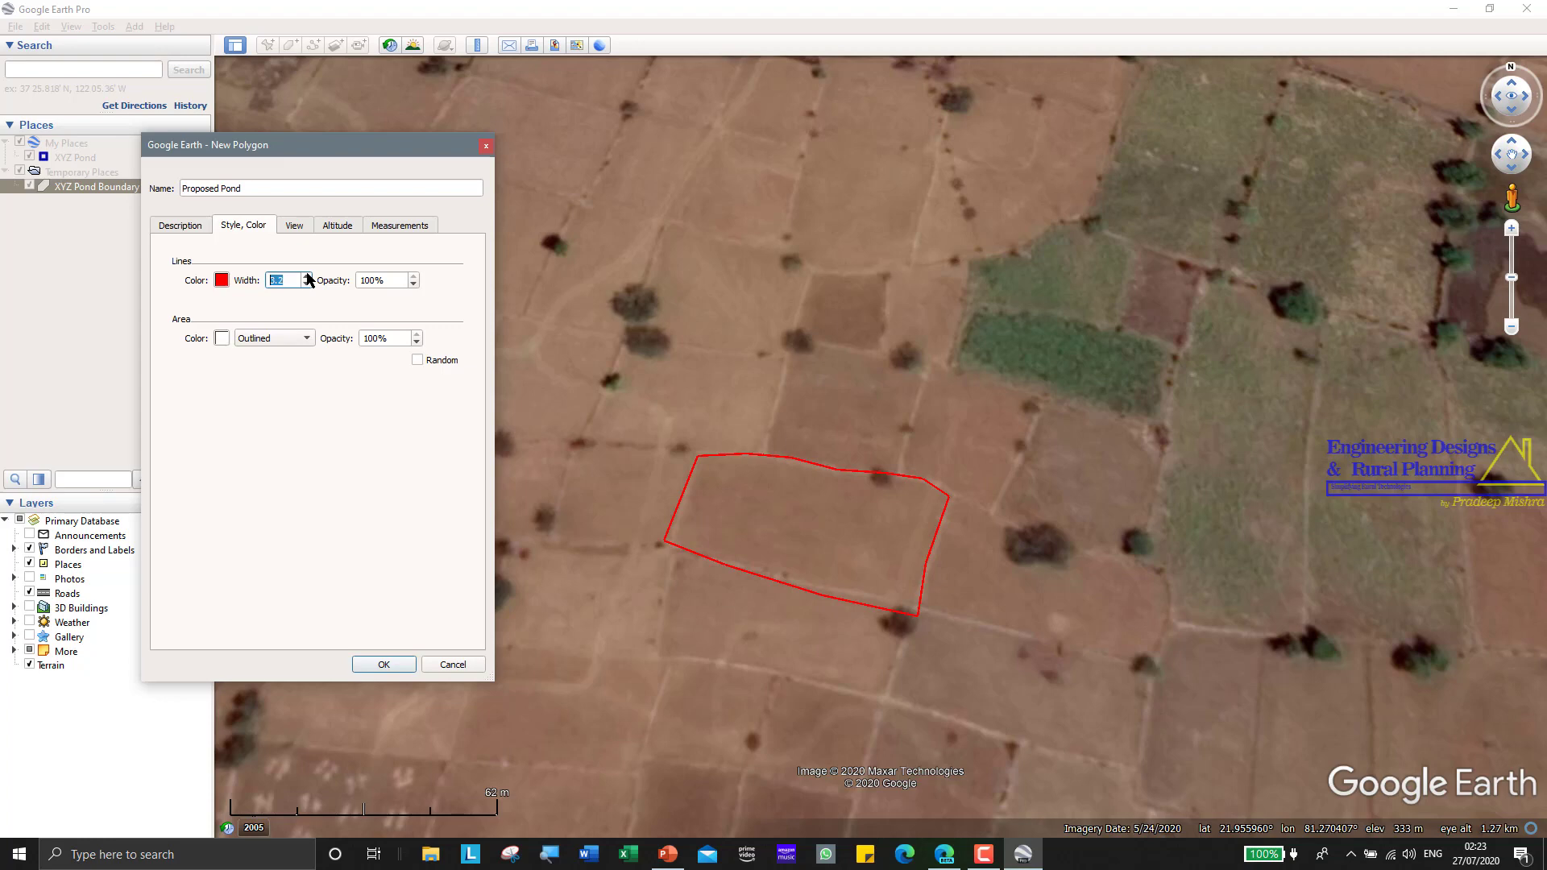
left_click(221, 280)
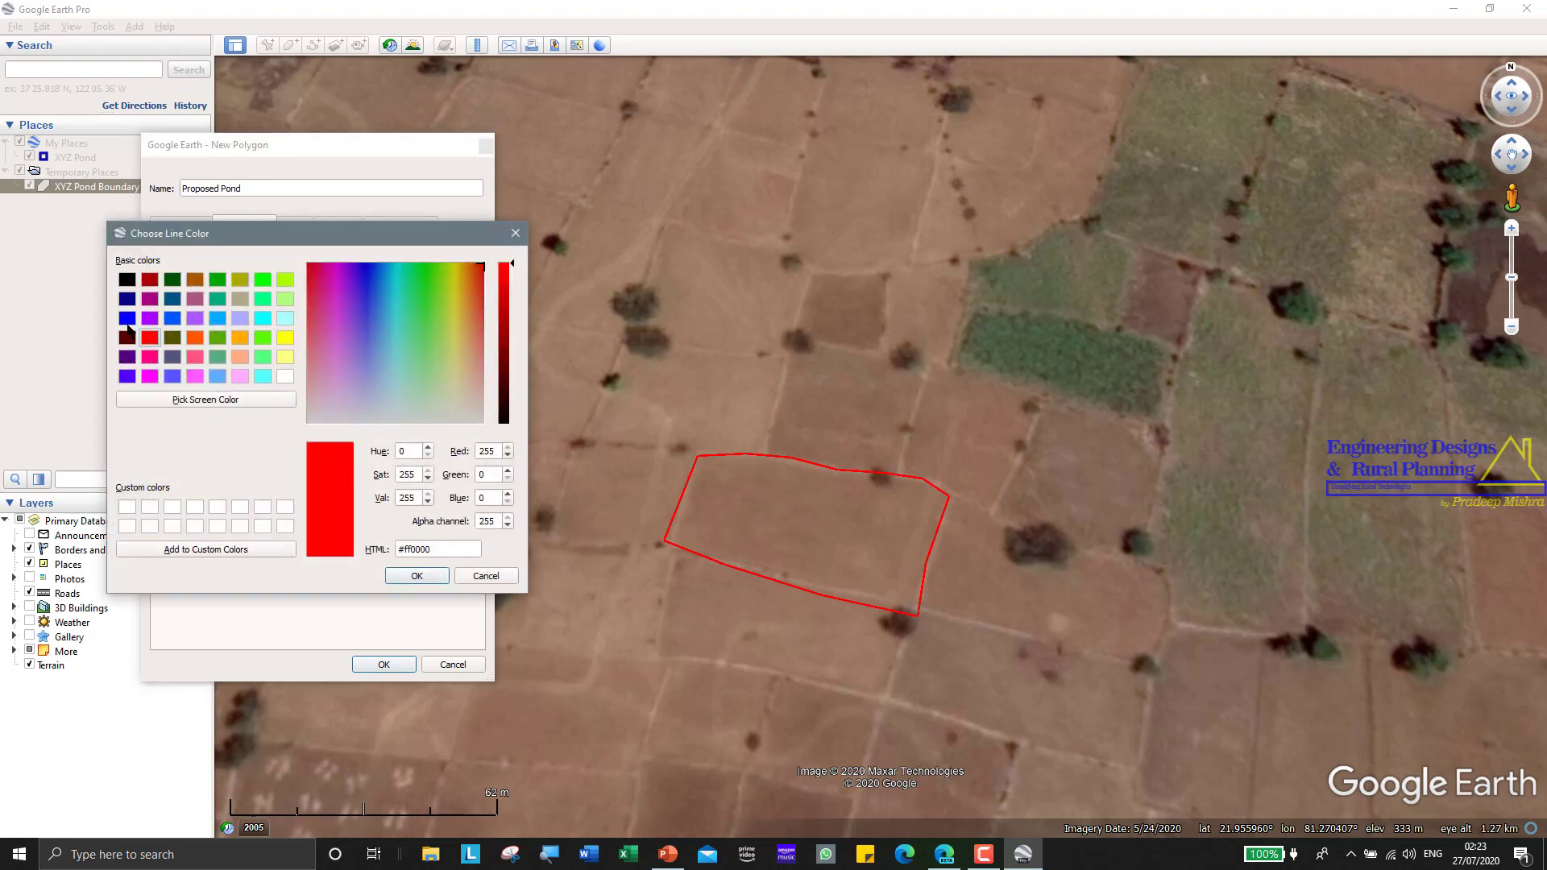
left_click(128, 299)
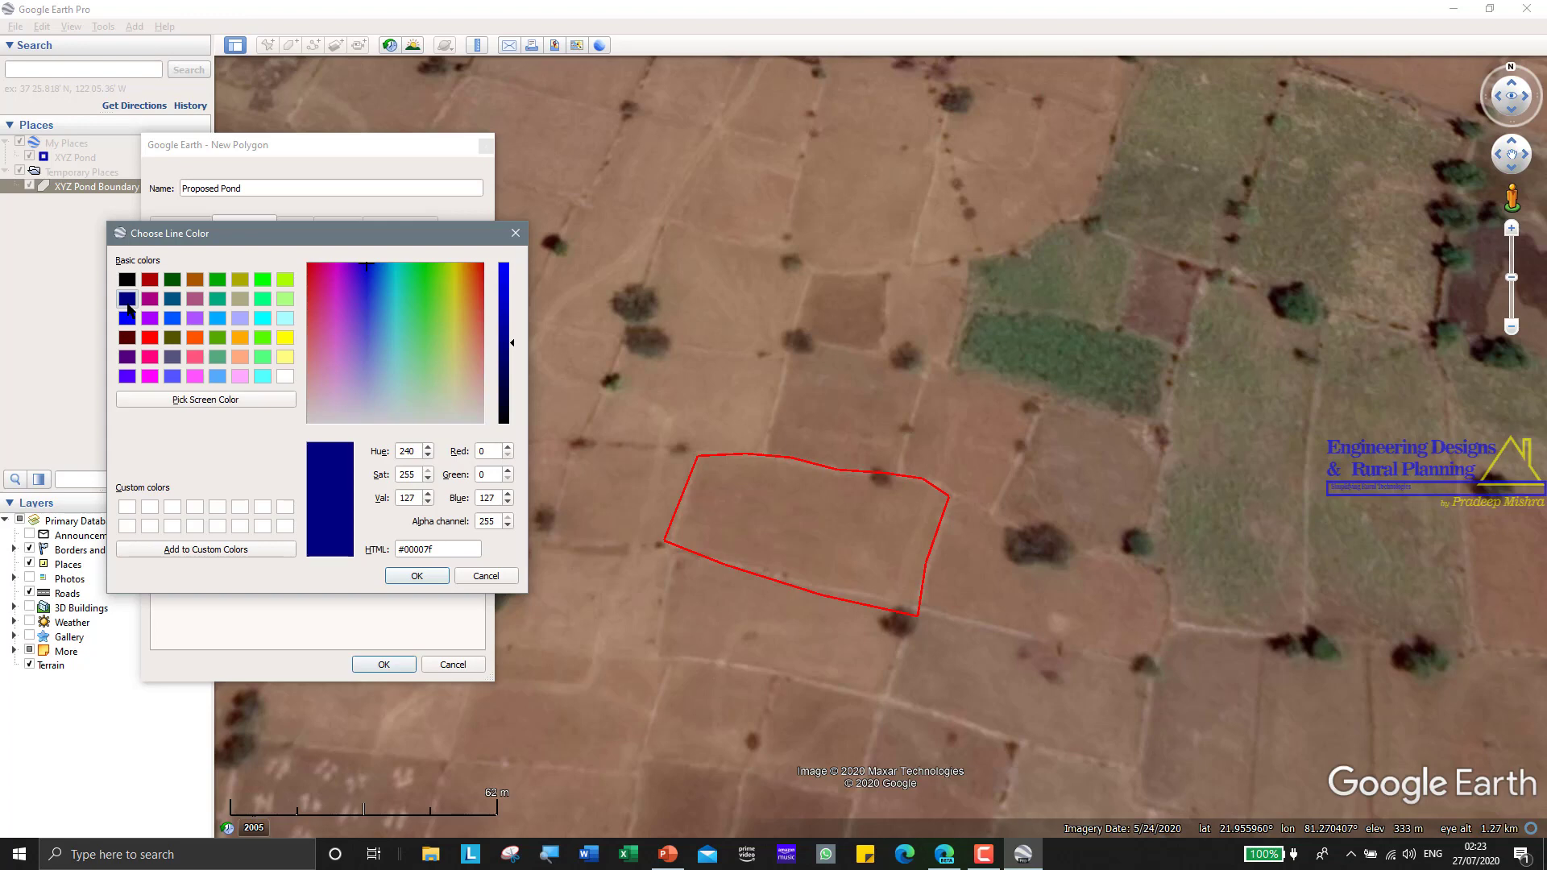
left_click(413, 577)
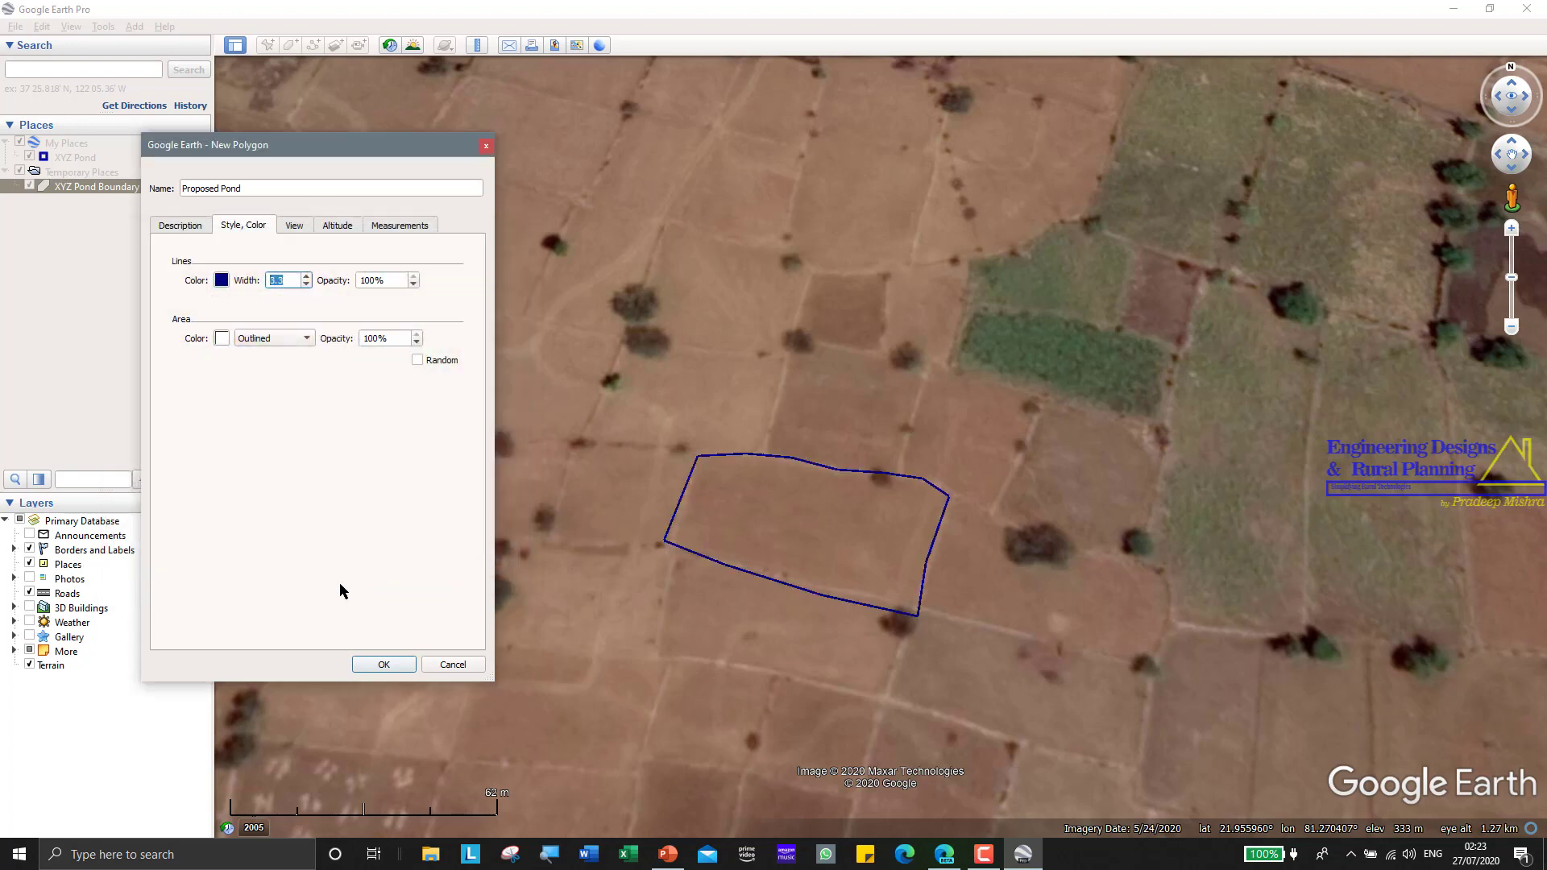
left_click(384, 665)
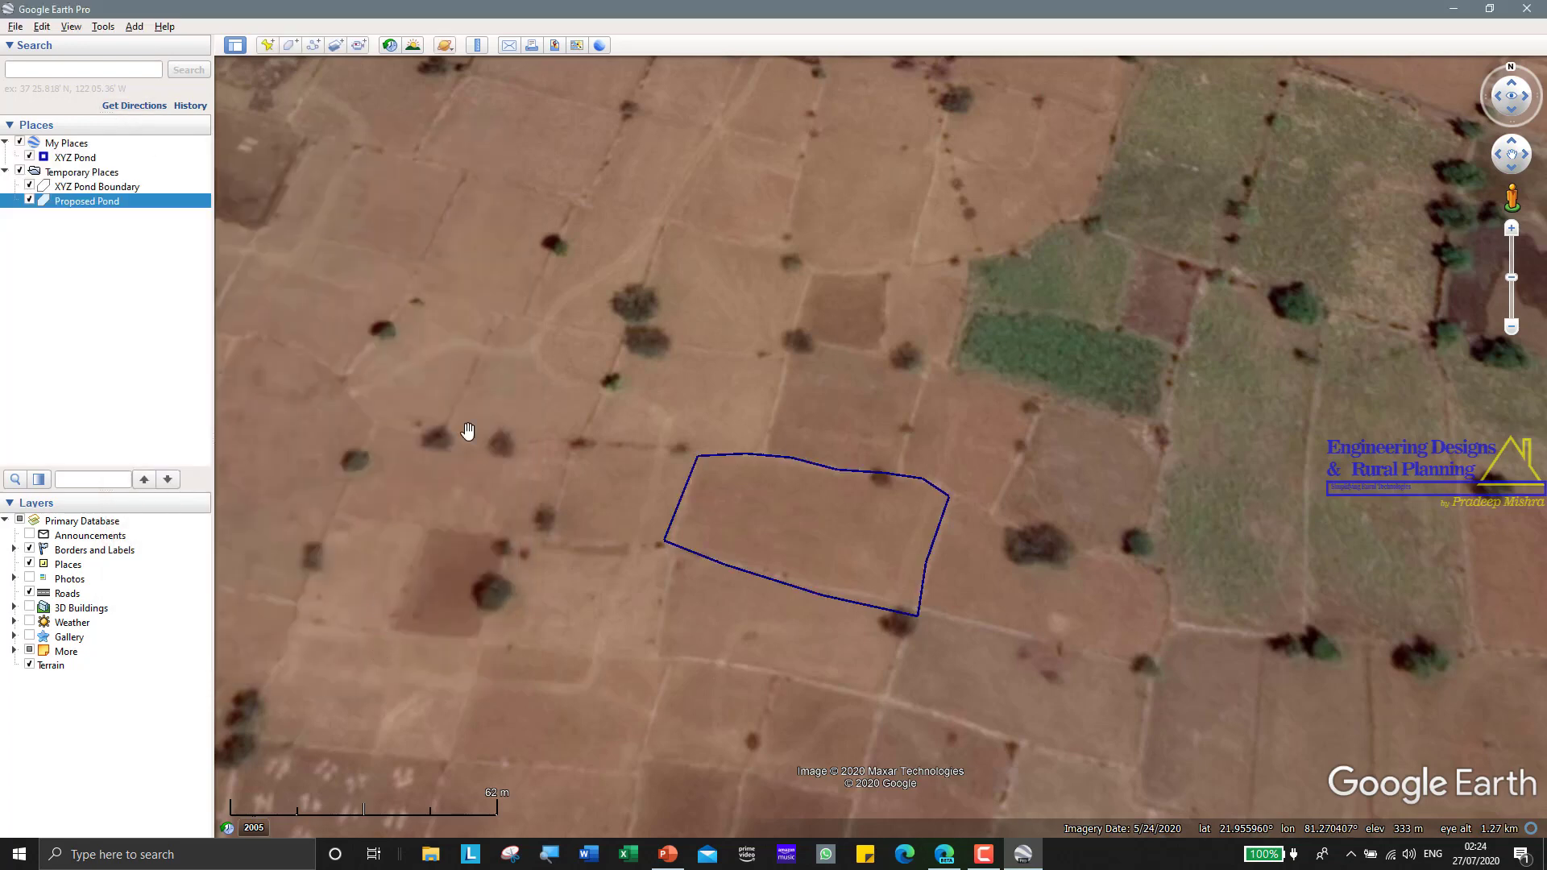
scroll(670, 389, "down", 3)
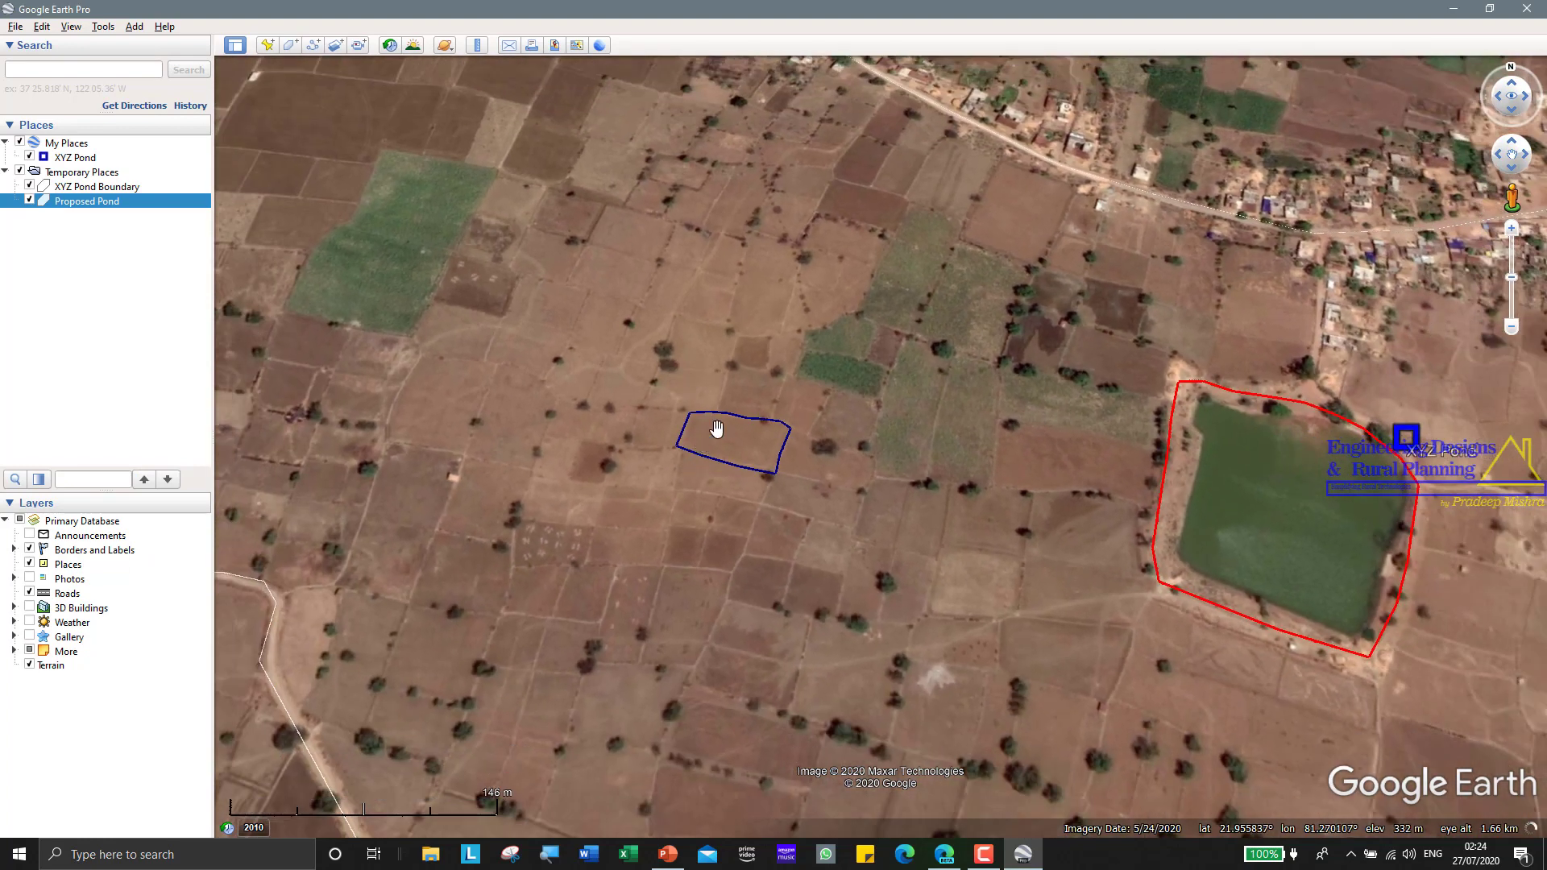
left_click_drag(737, 442, 694, 506)
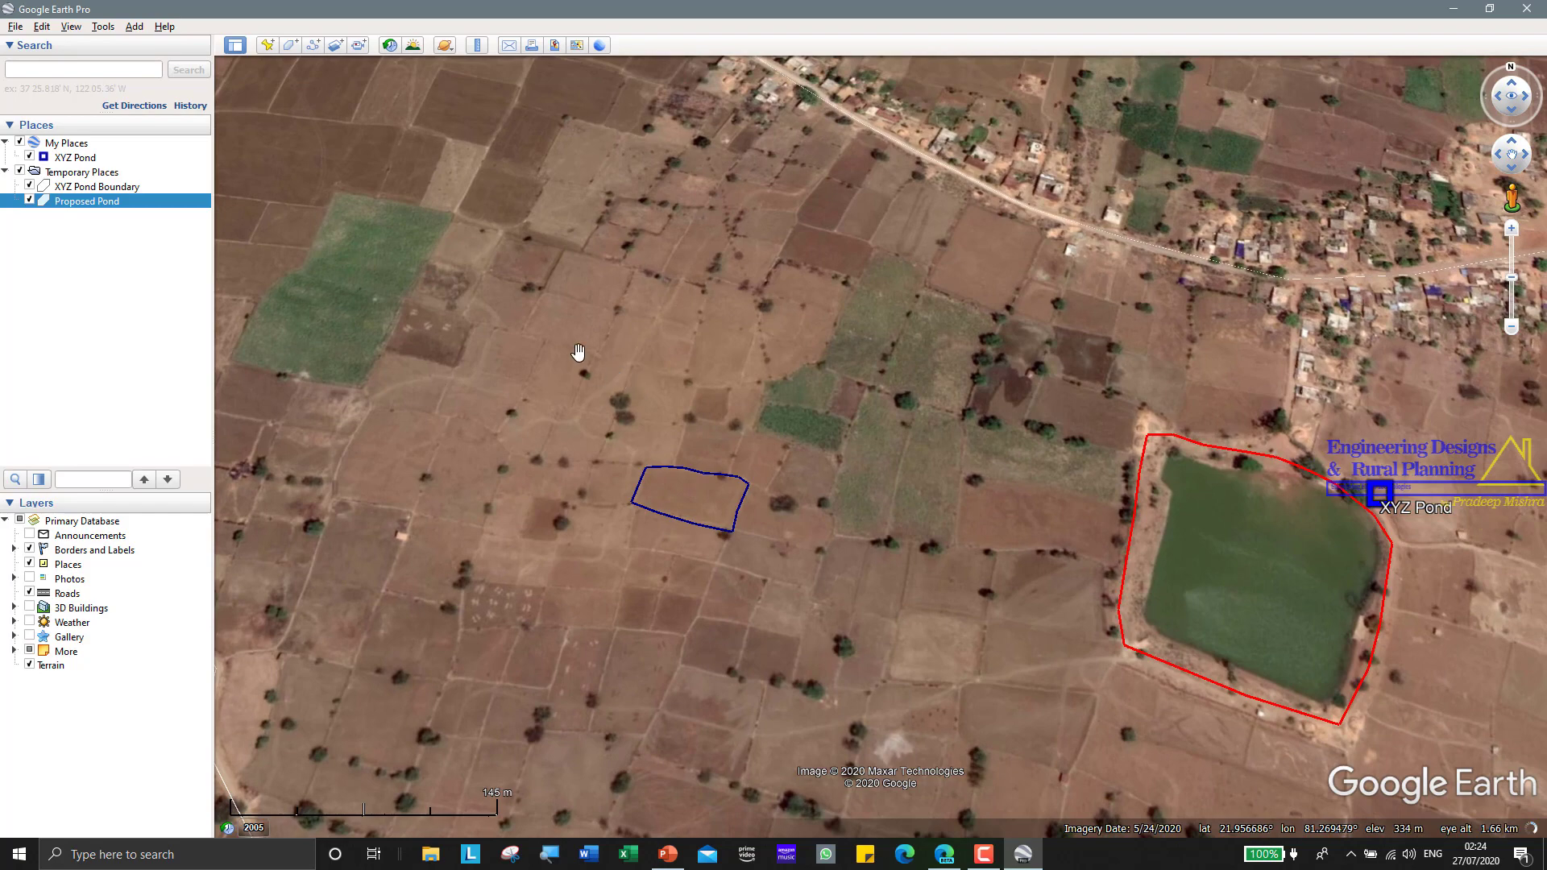
left_click_drag(580, 346, 692, 522)
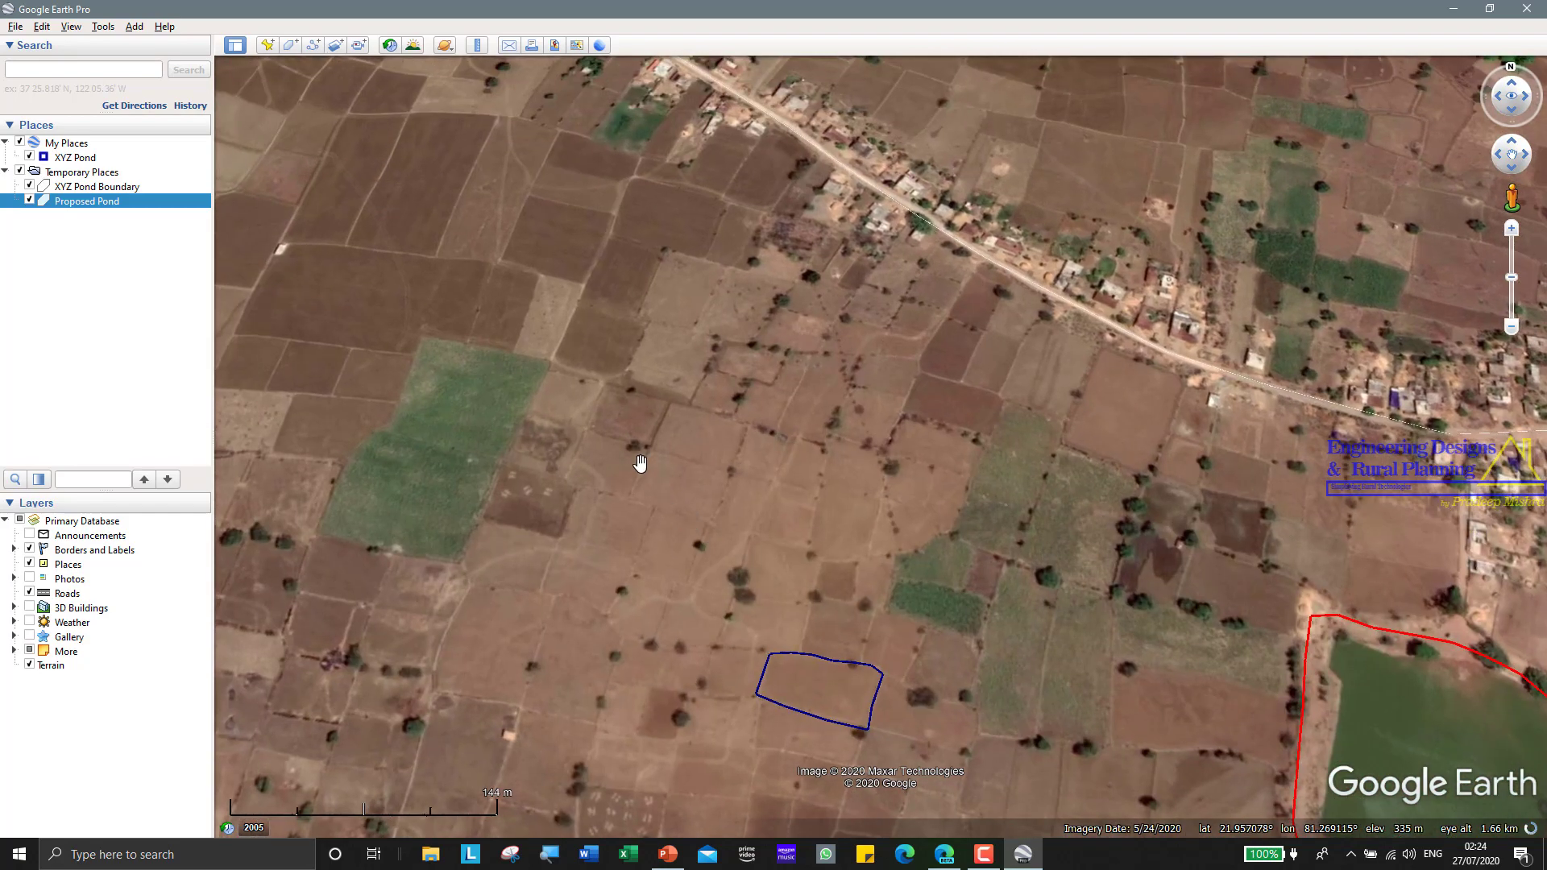
left_click_drag(877, 446, 814, 496)
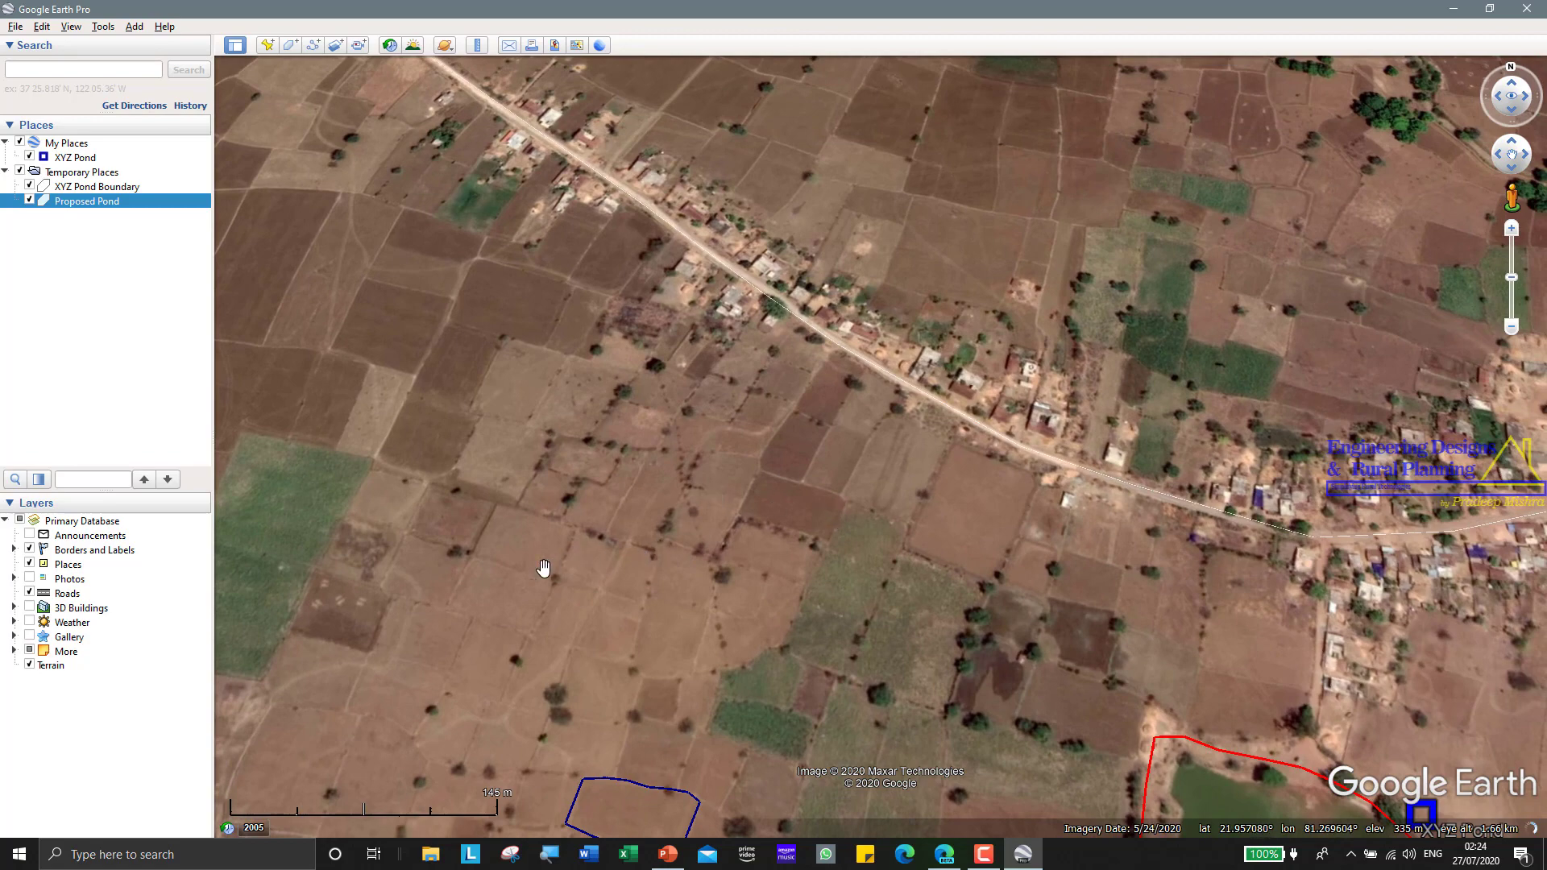
Measure a field plot northwest of the Proposed Pond with a ruler polygon, tracing its northern edge first and then the remaining corners clockwise.
left_click_drag(544, 568, 733, 457)
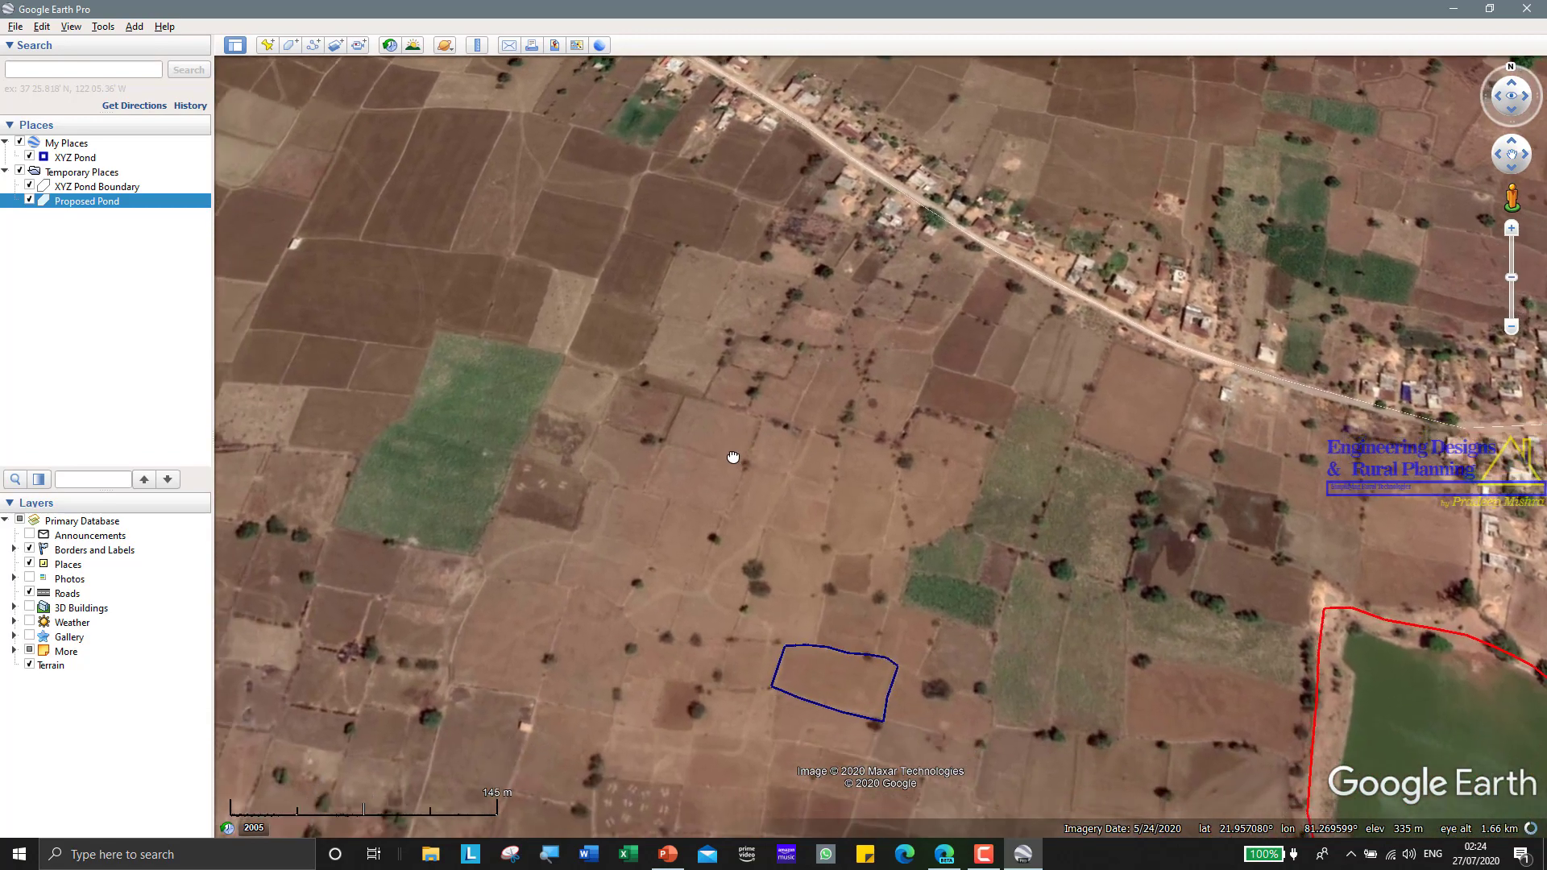
left_click_drag(586, 503, 664, 449)
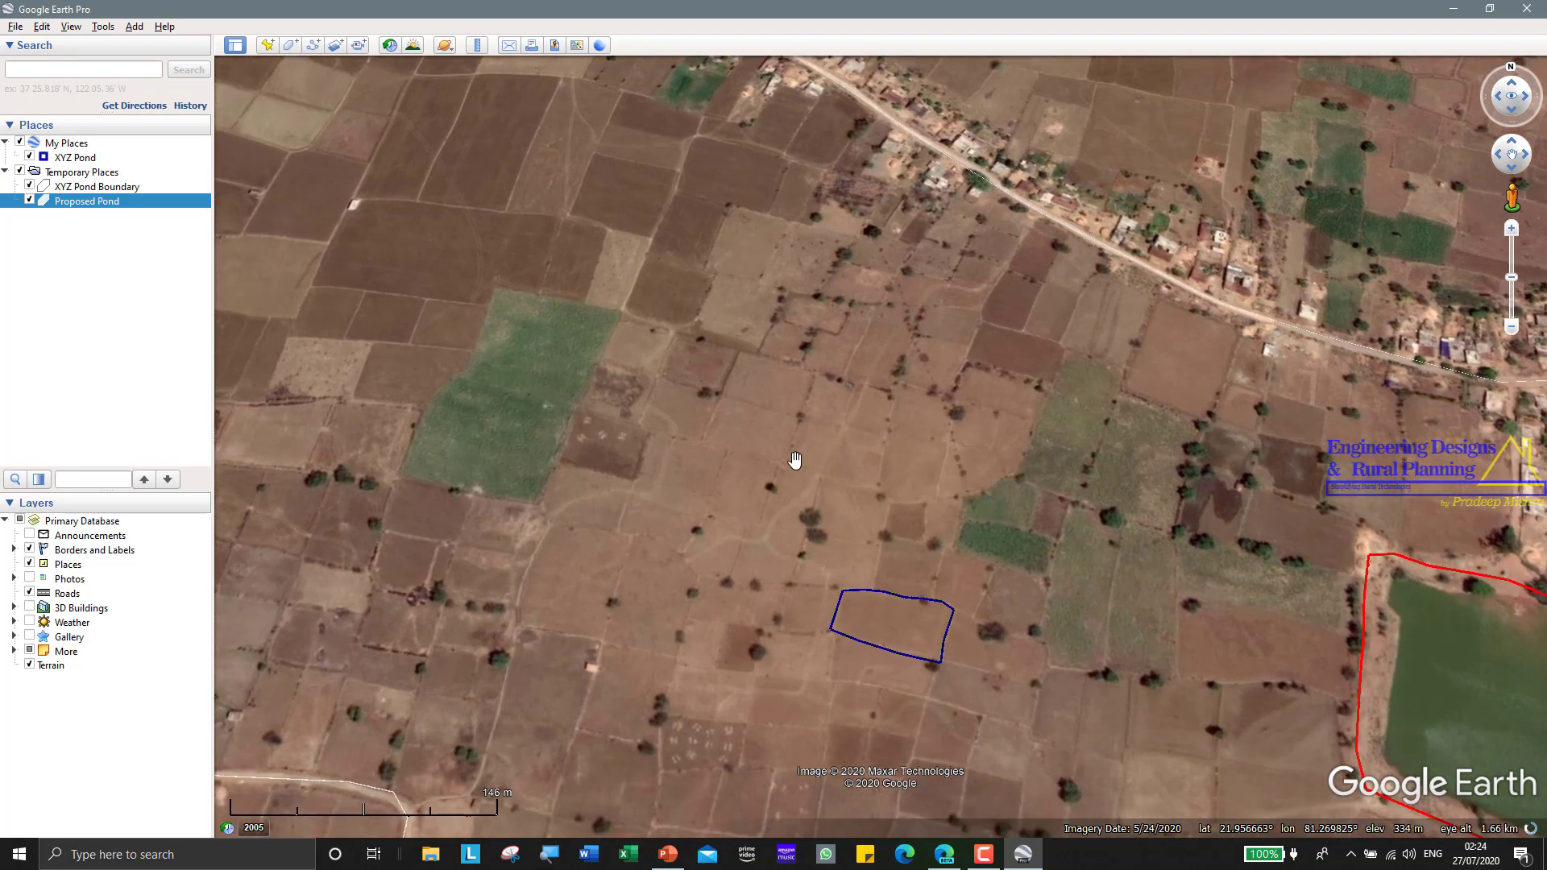
left_click_drag(728, 476, 710, 413)
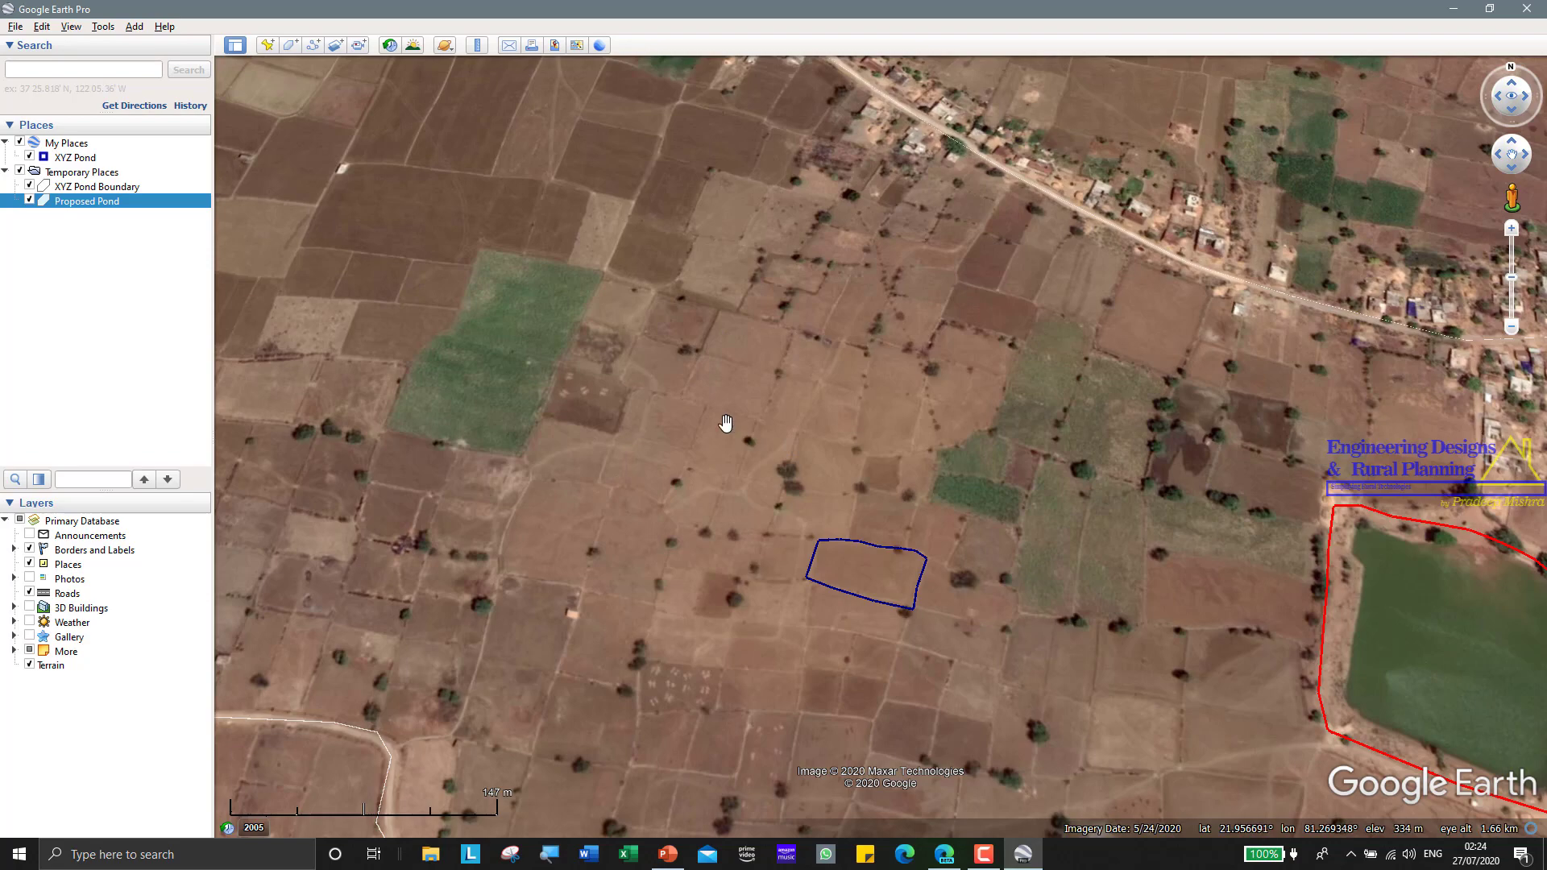
left_click_drag(725, 422, 650, 400)
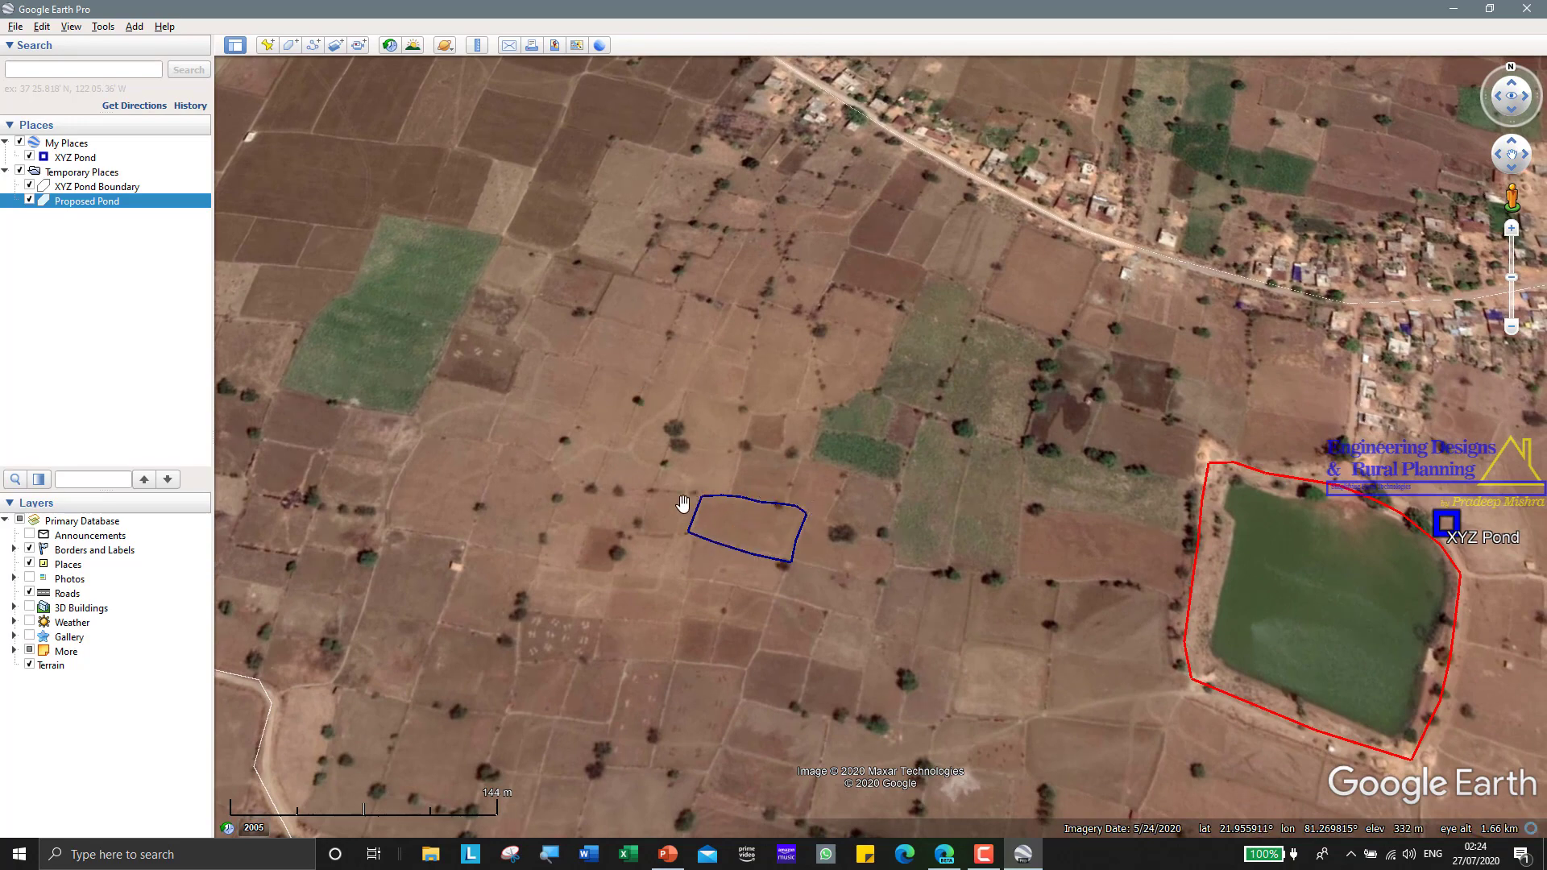
left_click_drag(639, 398, 663, 474)
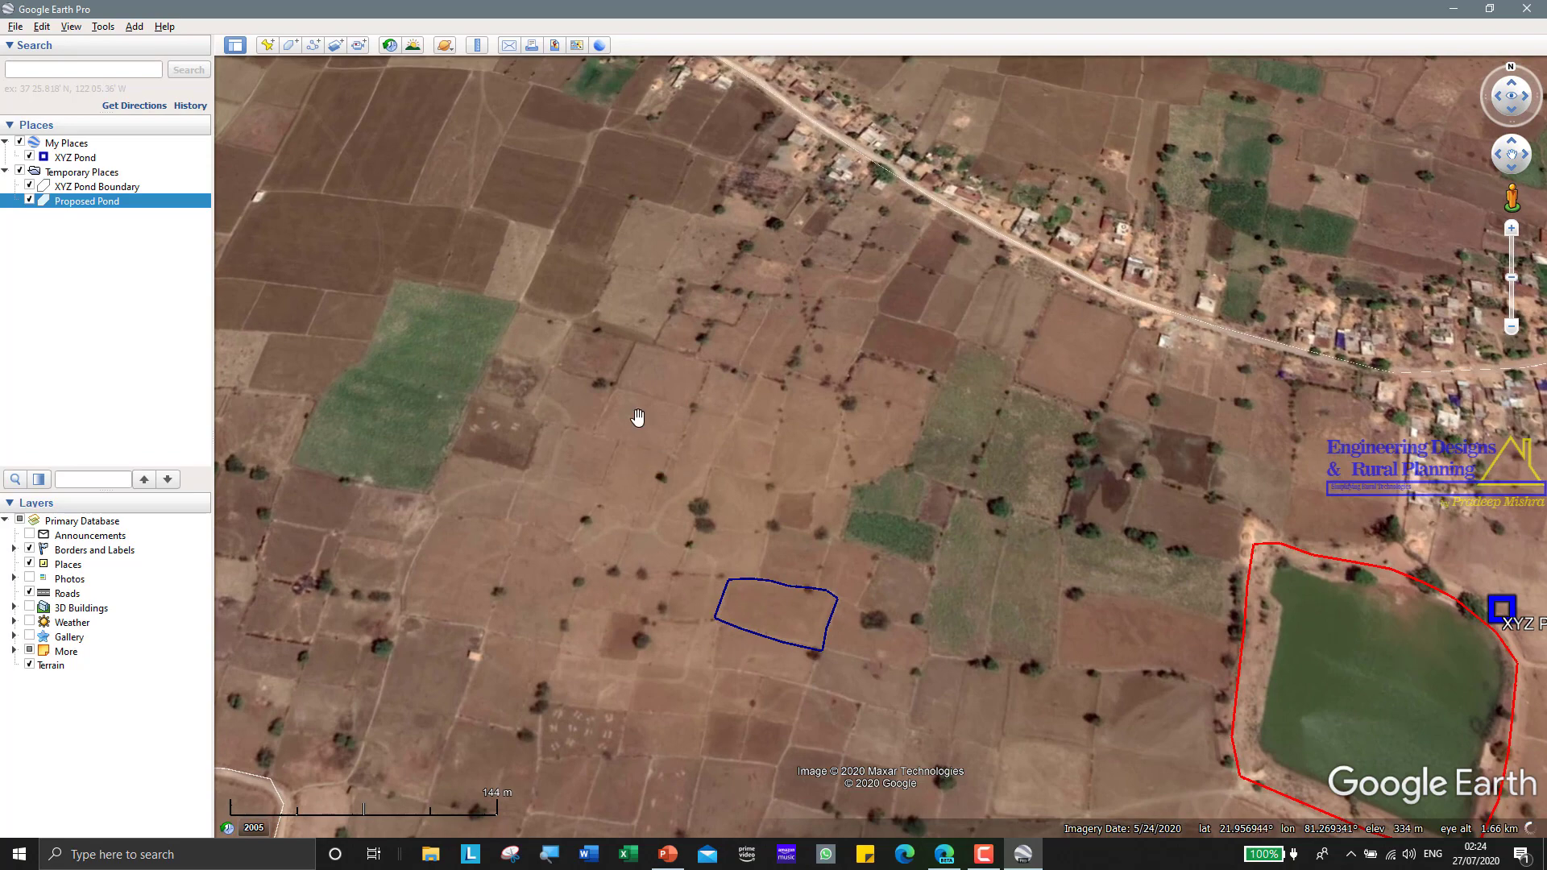
left_click_drag(639, 418, 675, 490)
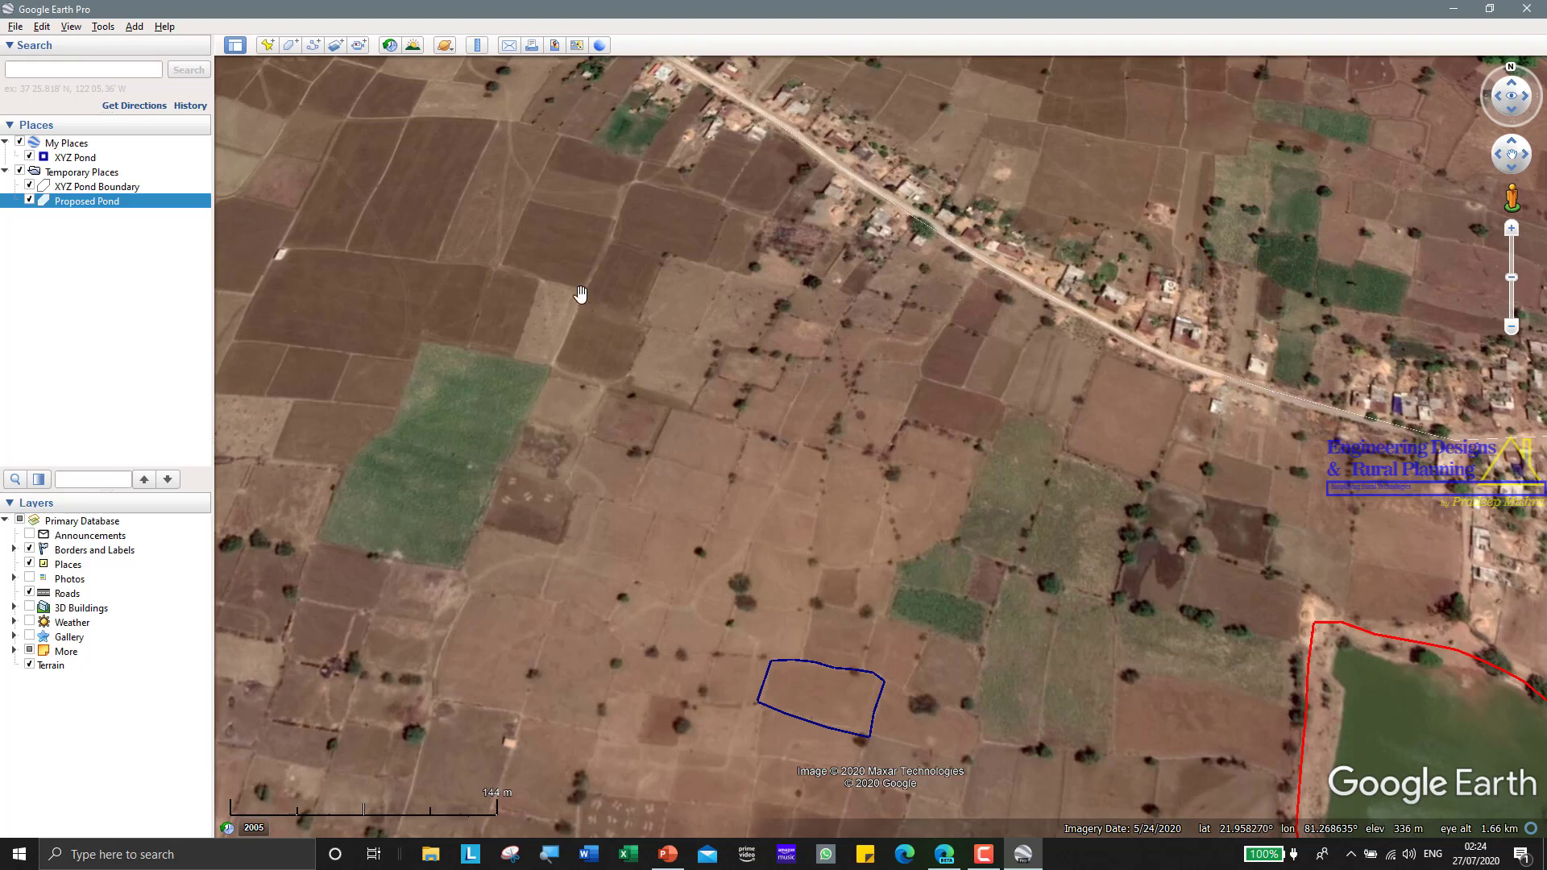
left_click(477, 45)
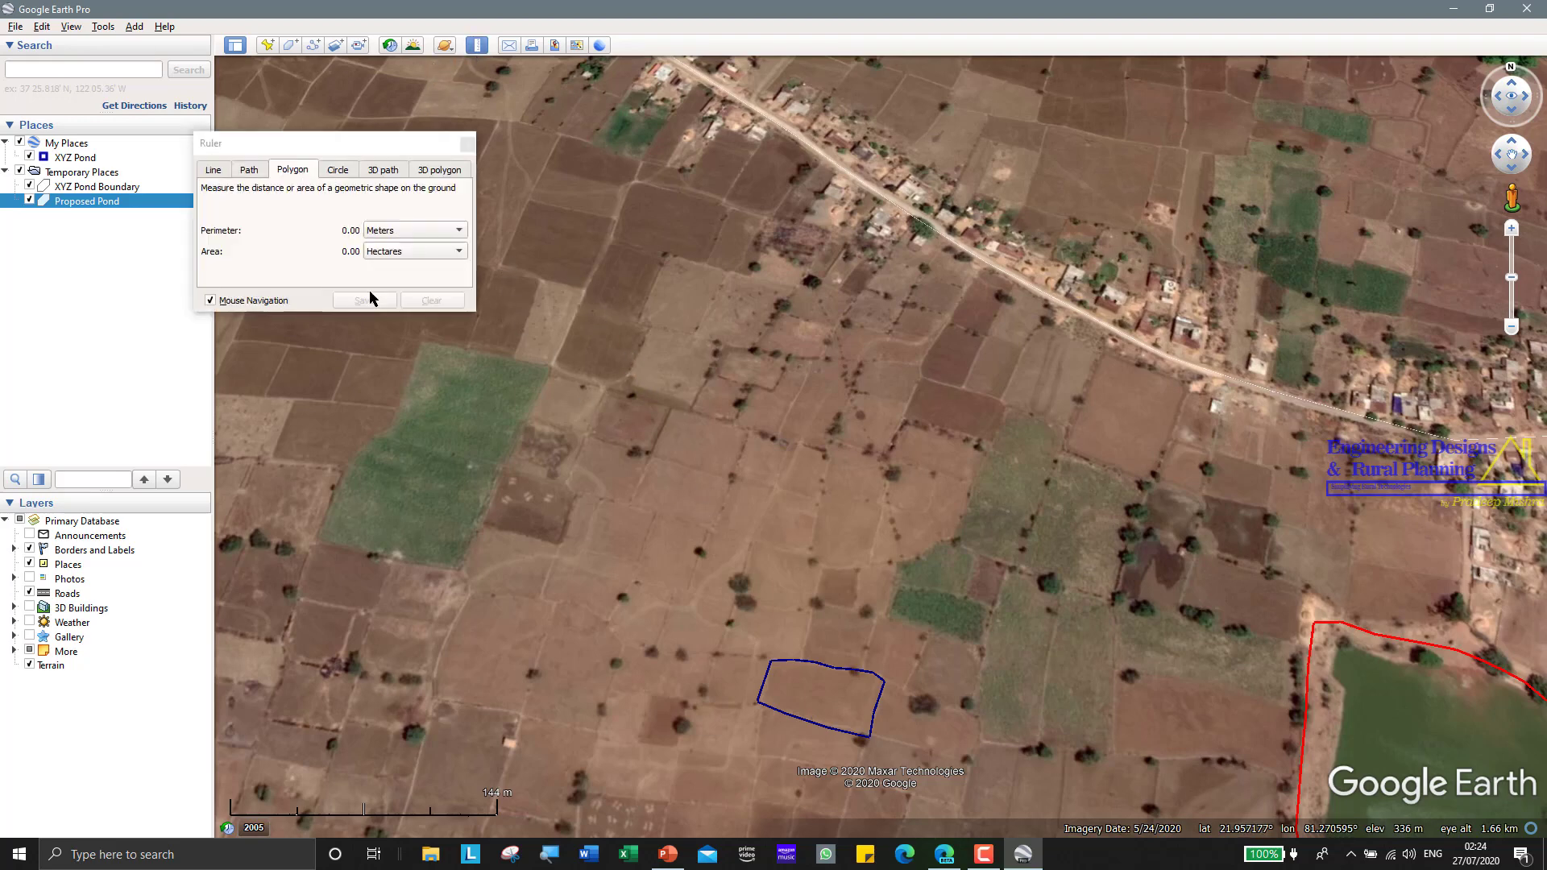
scroll(705, 506, "up", 3)
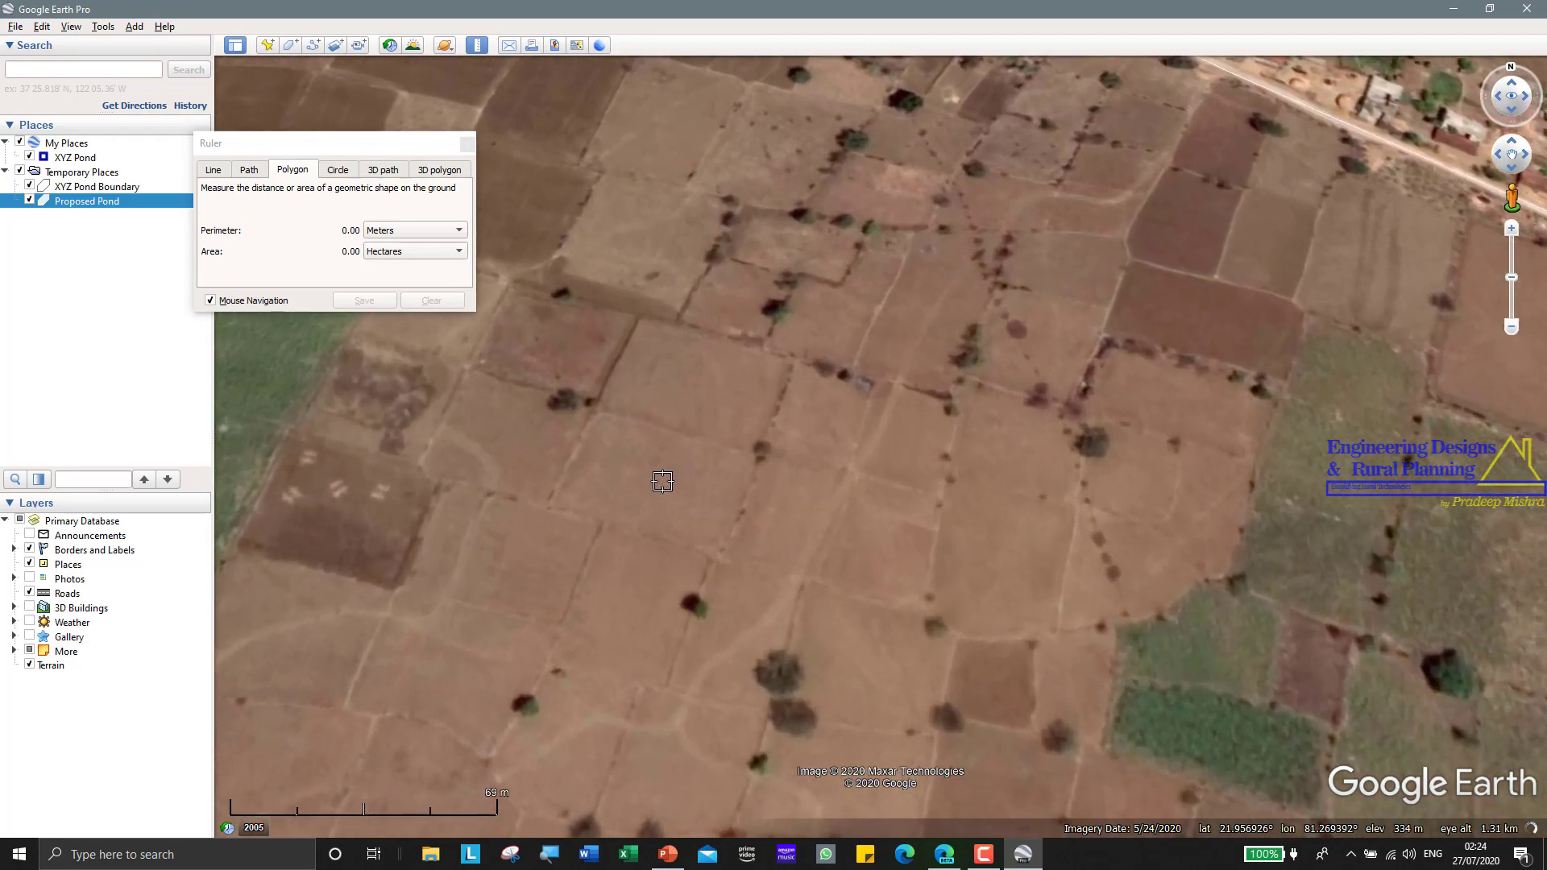
scroll(661, 483, "up", 2)
left_click(668, 405)
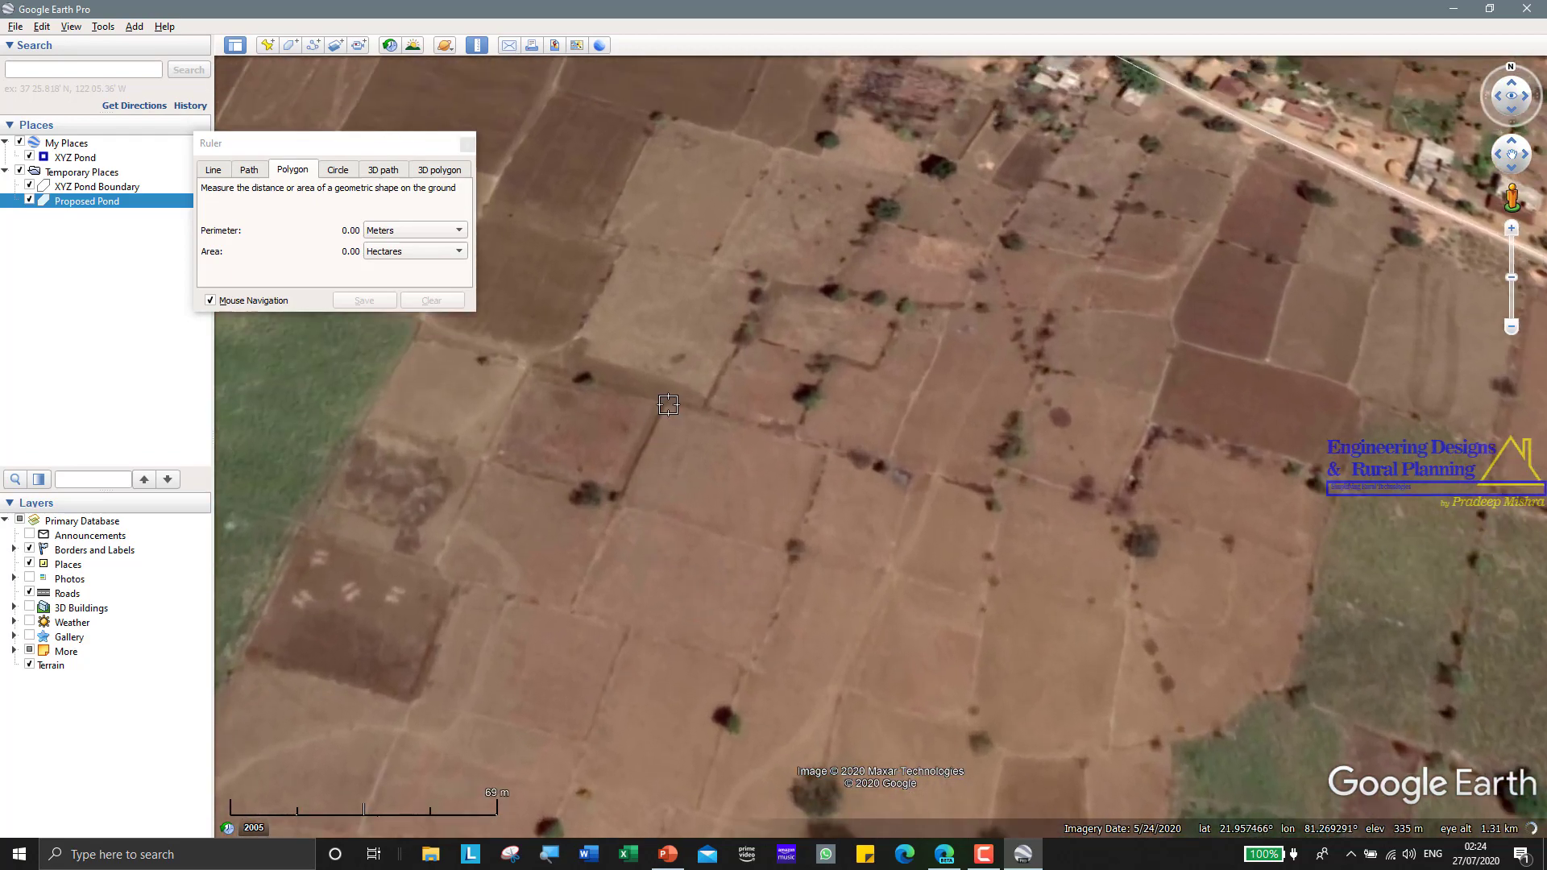
left_click(726, 415)
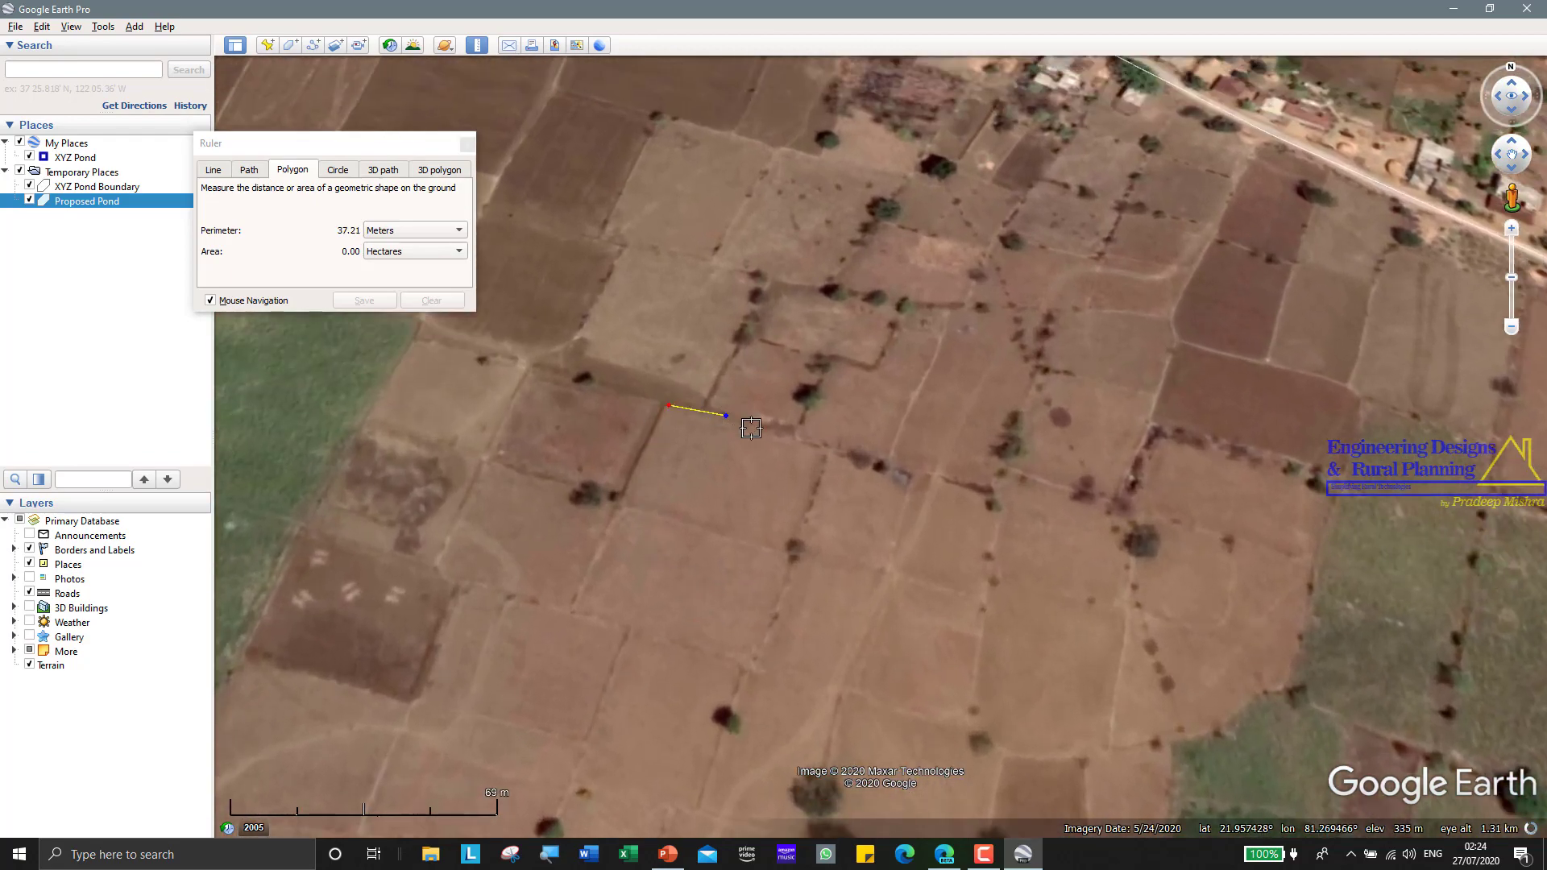
left_click(818, 457)
left_click(798, 537)
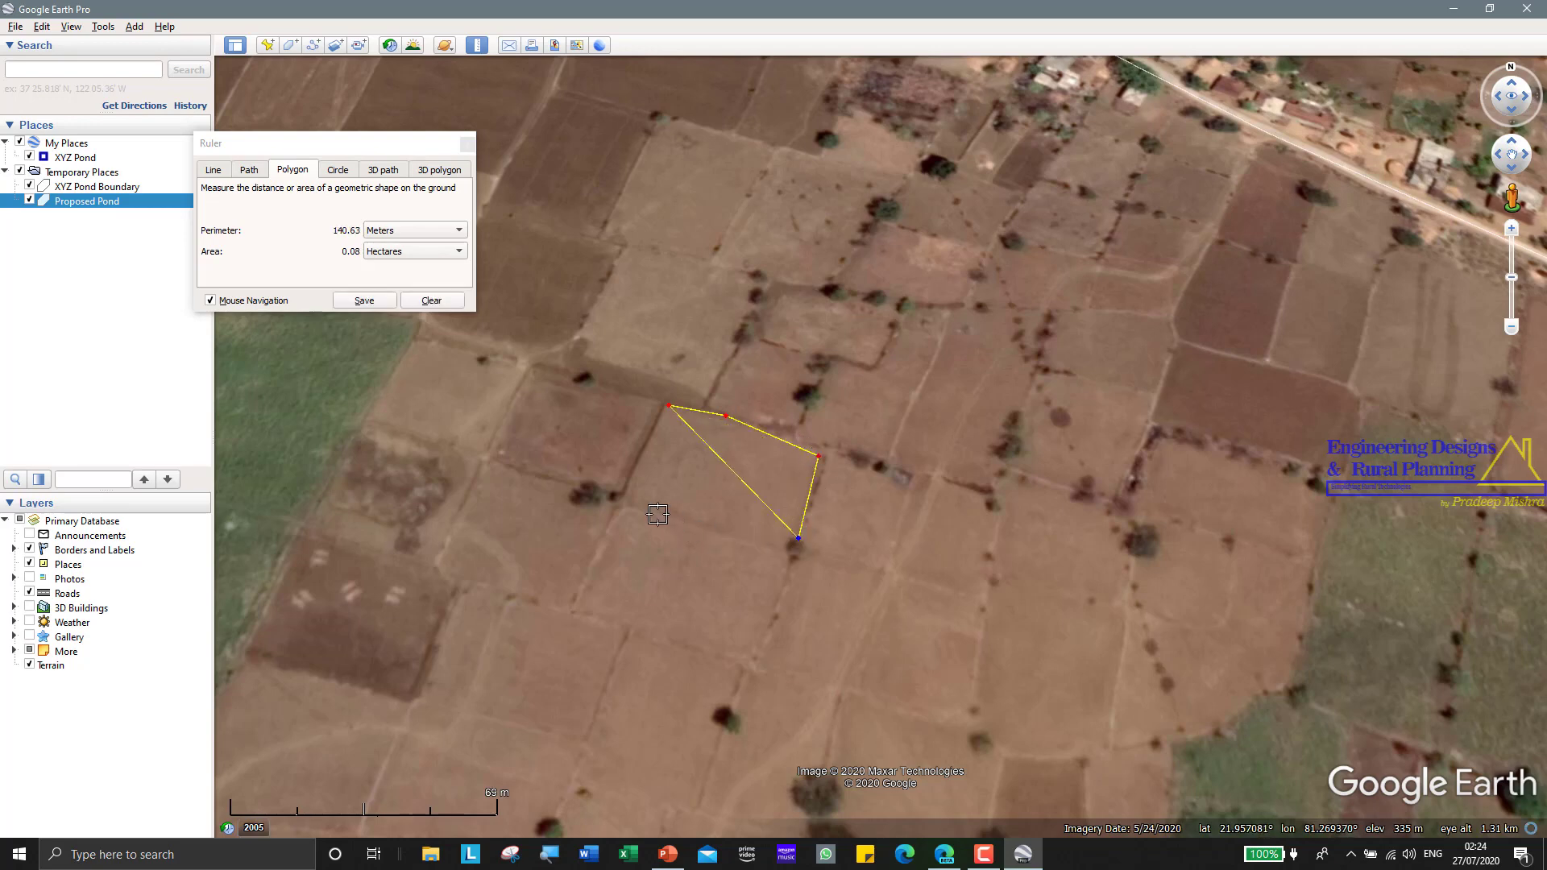
left_click(621, 502)
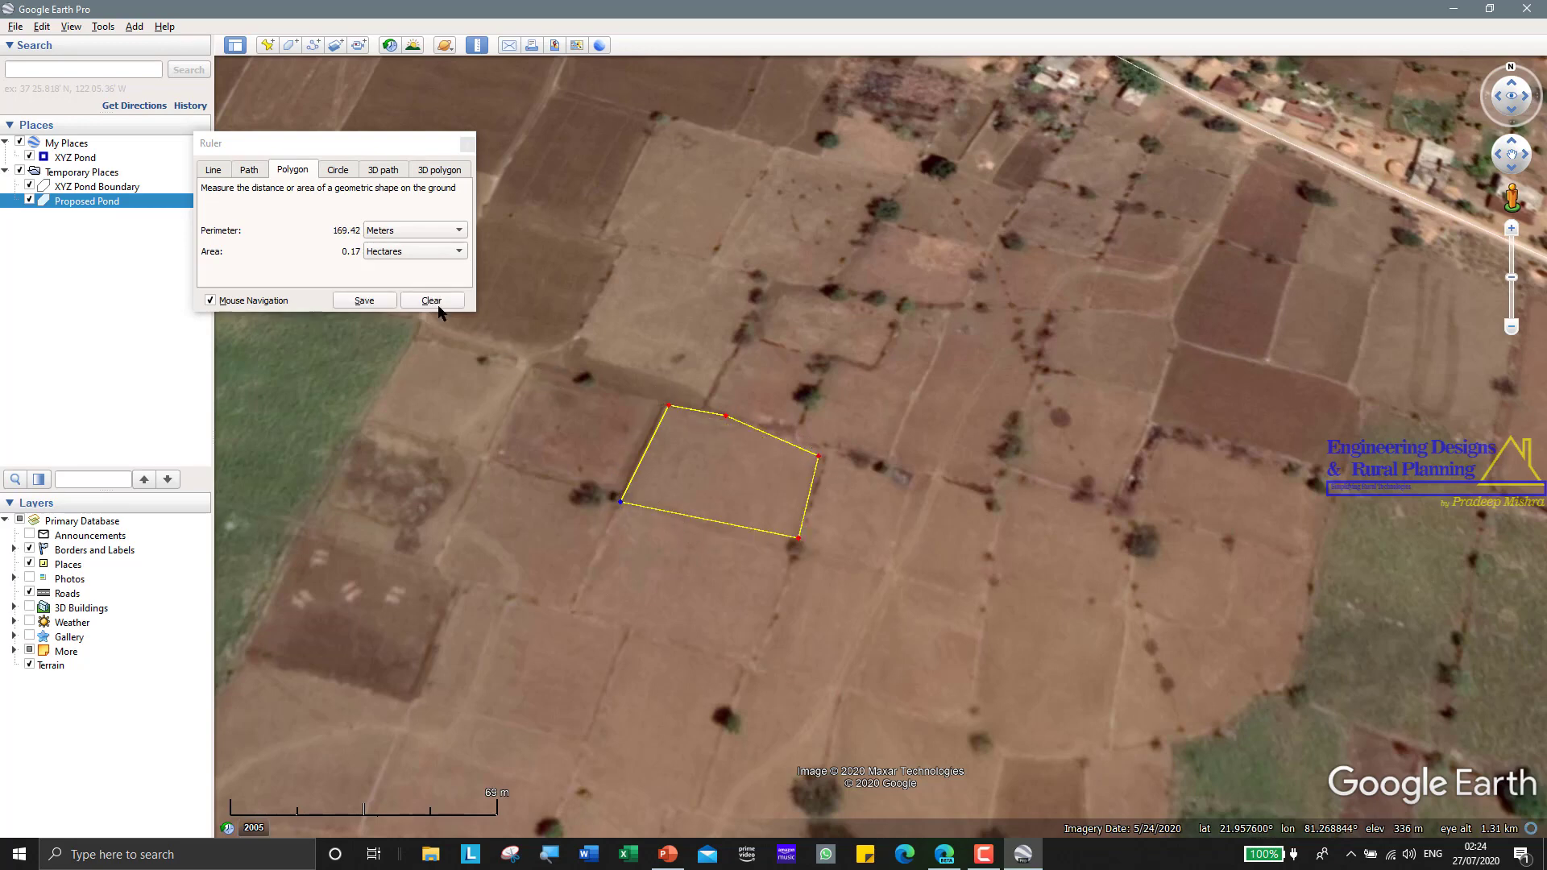
Save the measured field plot as a polygon named FB1, with the farmer's name and "Village abc" as its description.
left_click(355, 300)
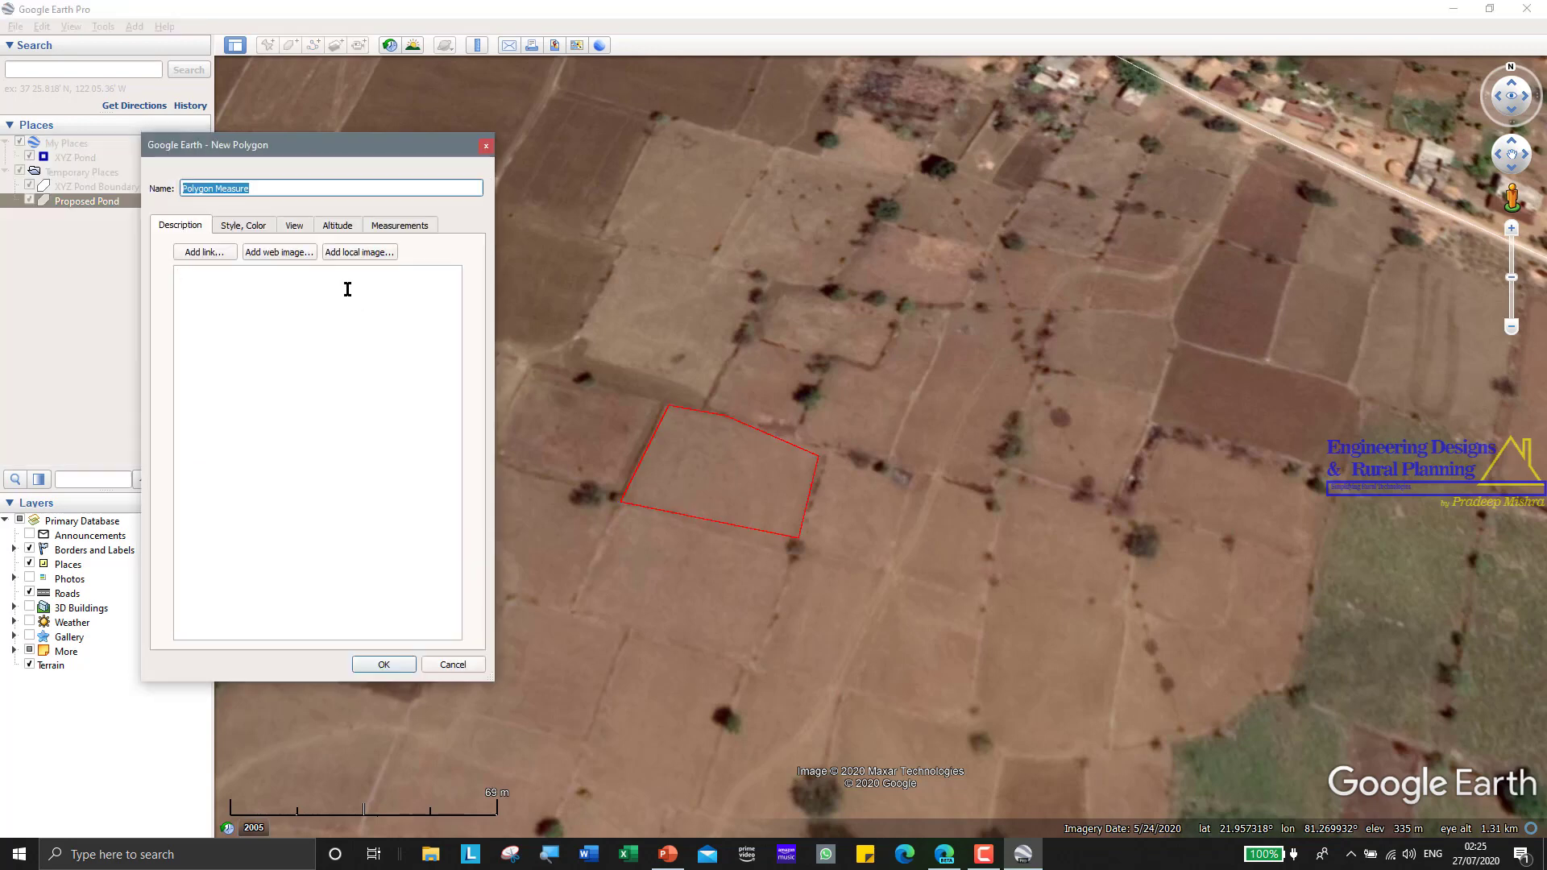
left_click(348, 288)
type("F")
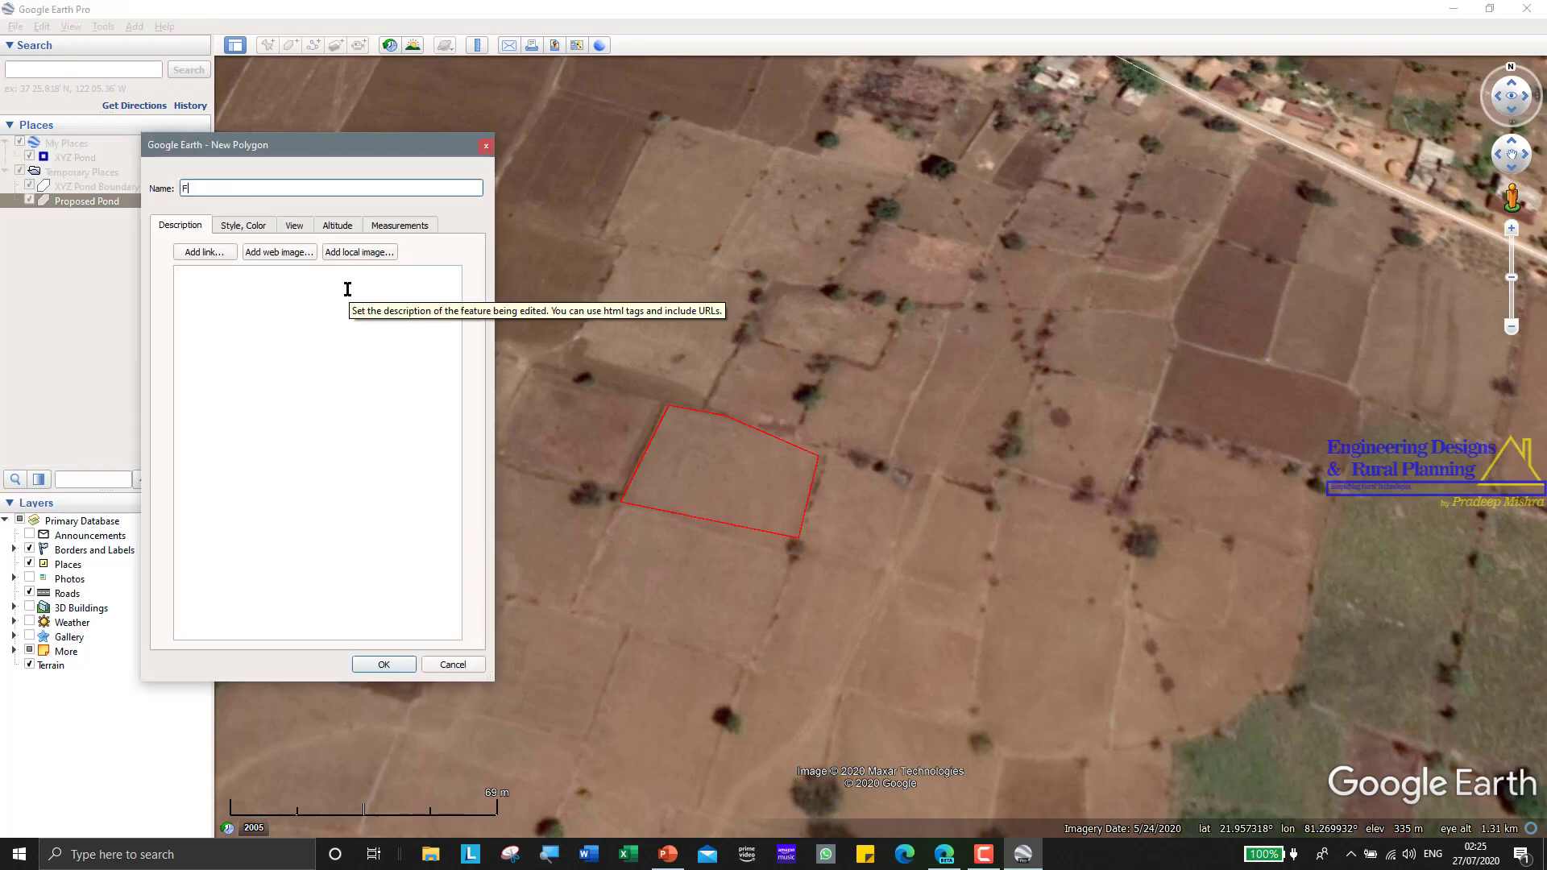
type("B1")
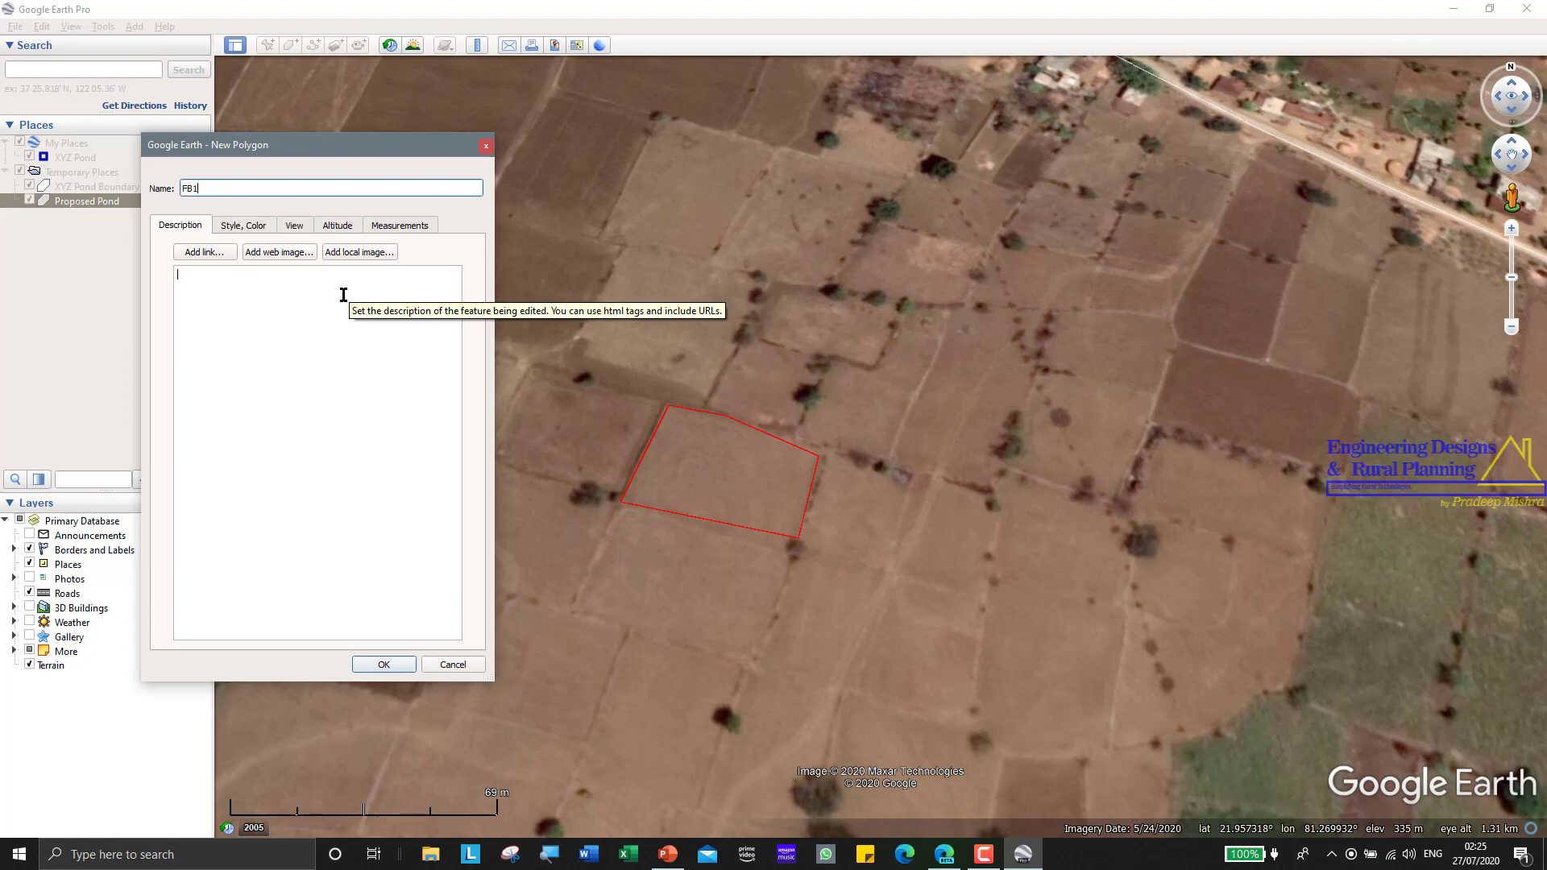
left_click(343, 295)
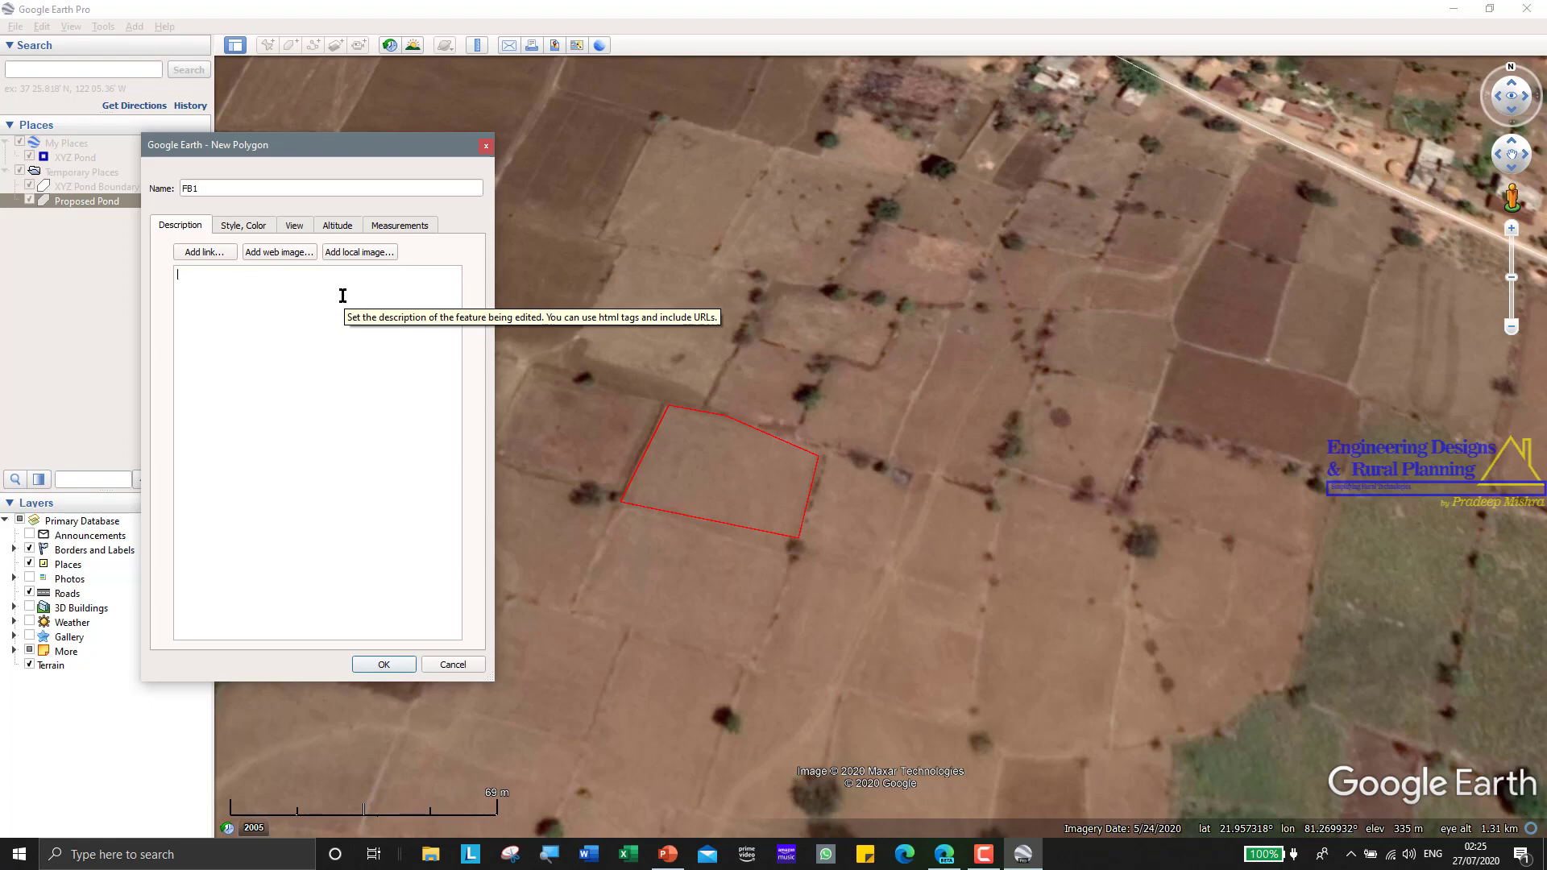
left_click(343, 296)
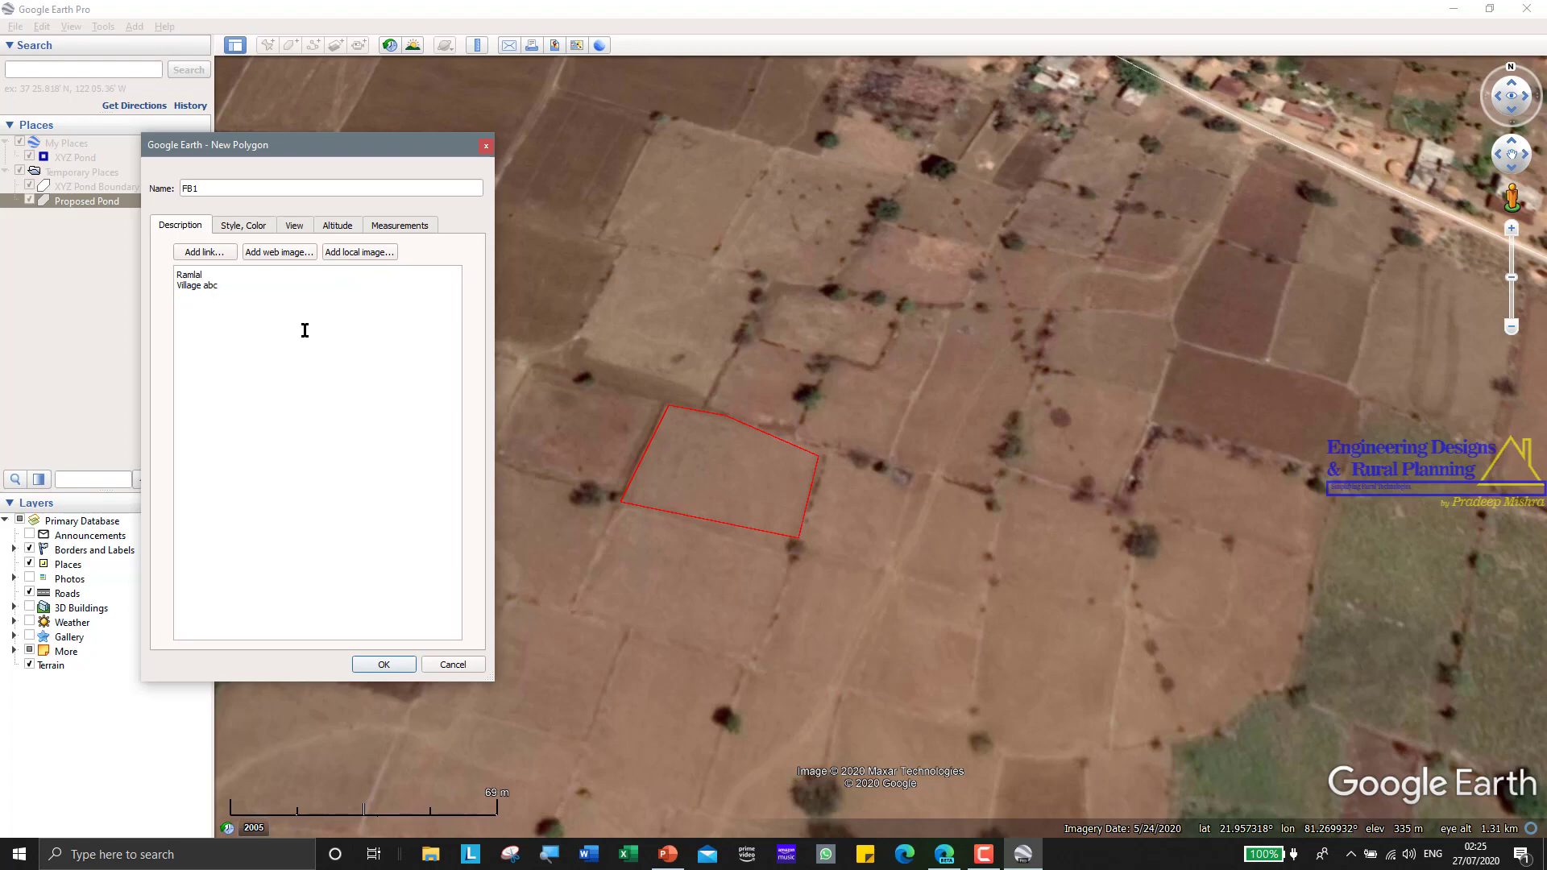
left_click(384, 665)
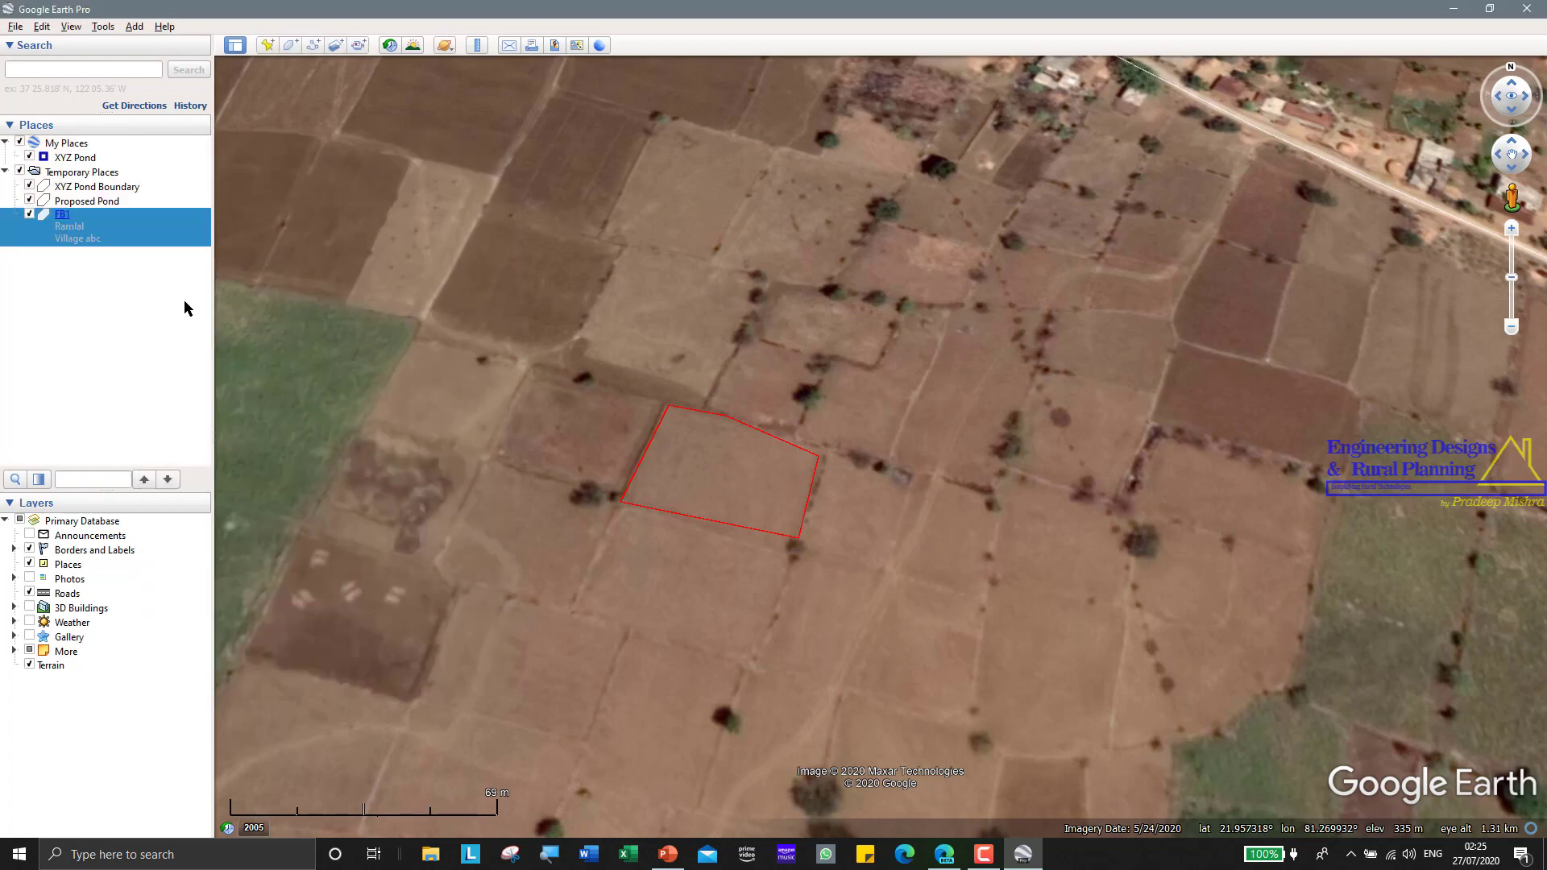
Add a new folder named Existing Structures to the saved places.
scroll(784, 328, "down", 5)
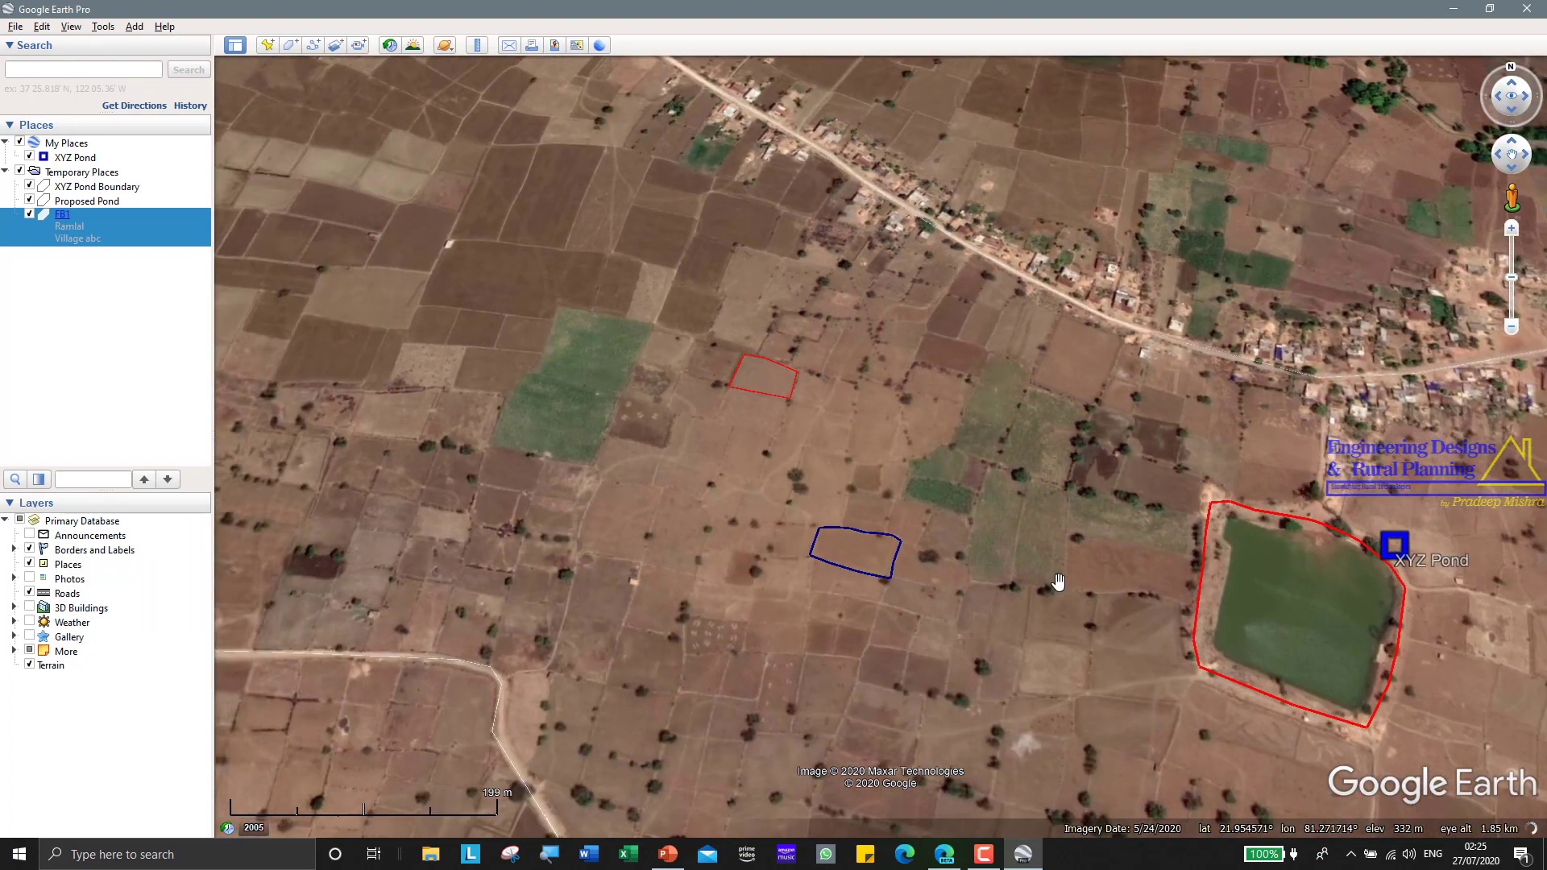
left_click_drag(1050, 518, 788, 442)
left_click_drag(749, 528, 690, 459)
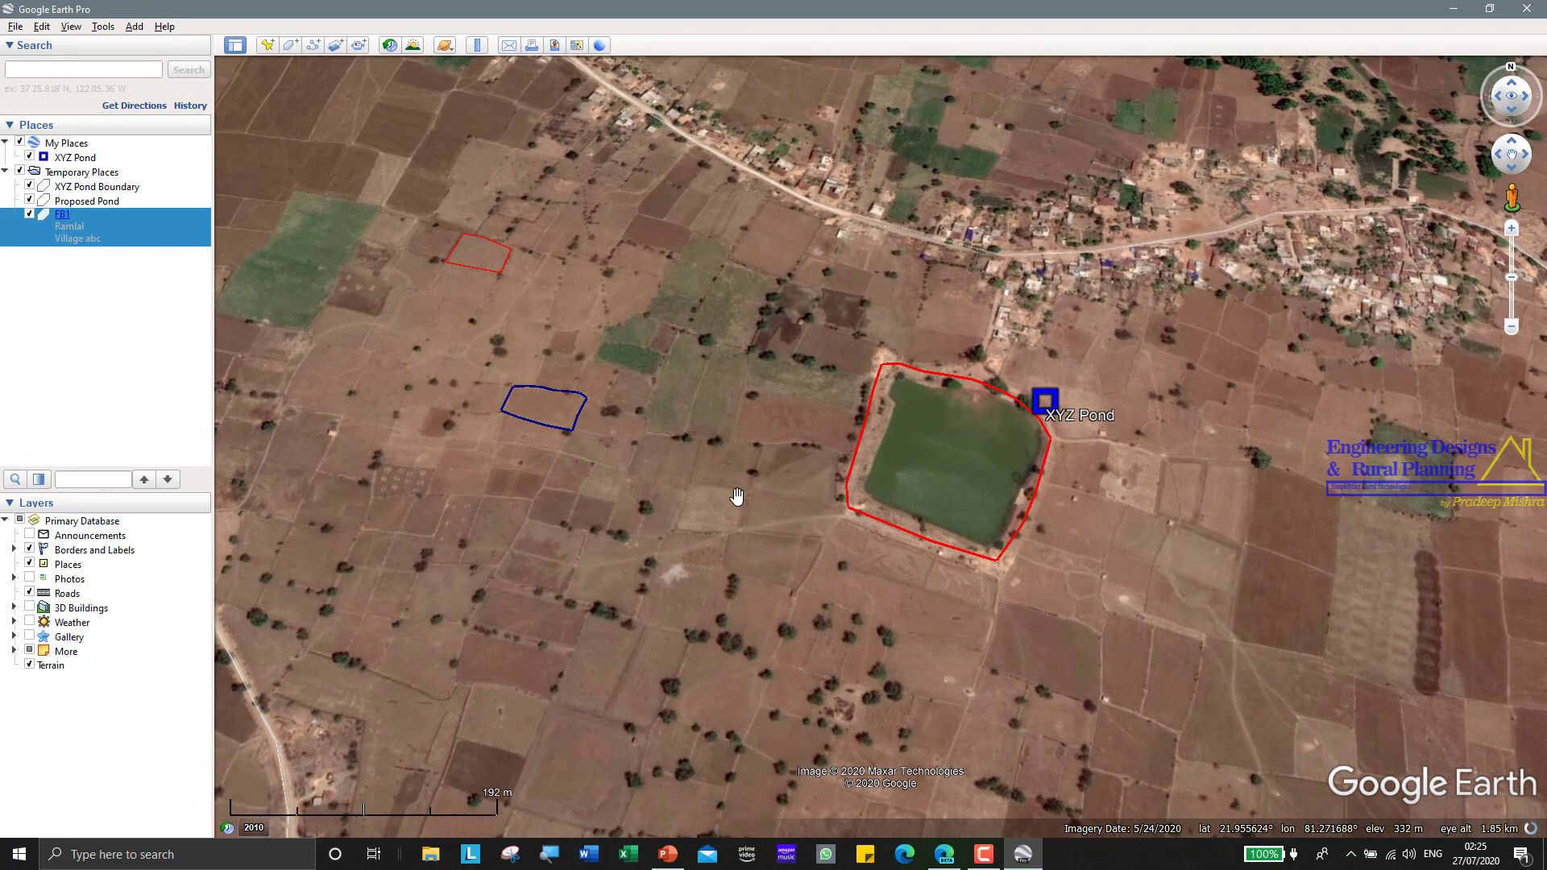
left_click_drag(766, 560, 744, 561)
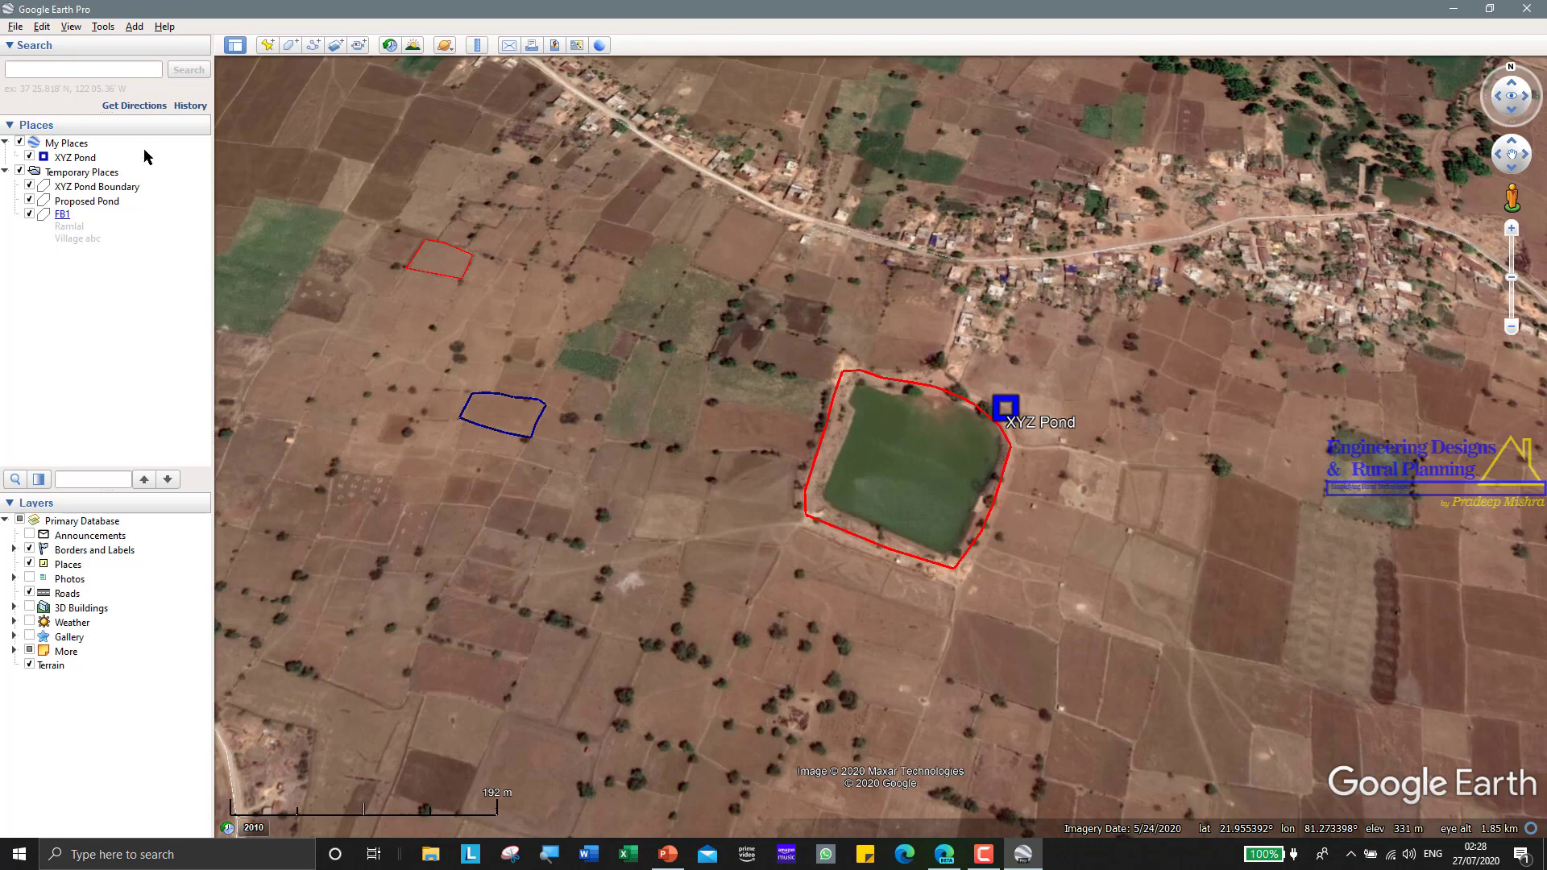
left_click(135, 27)
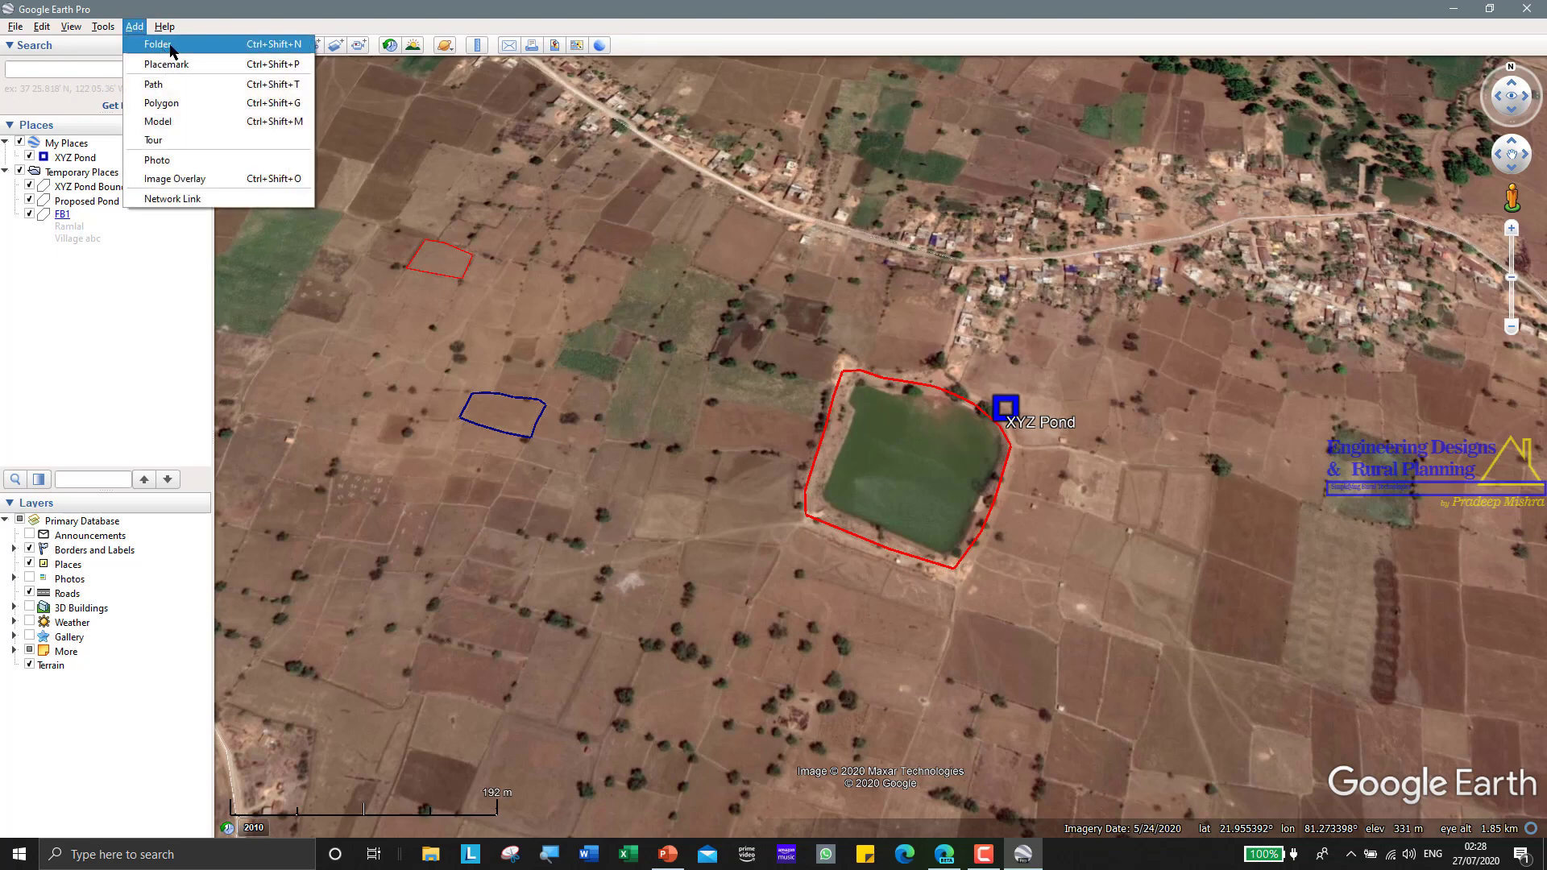
left_click(168, 44)
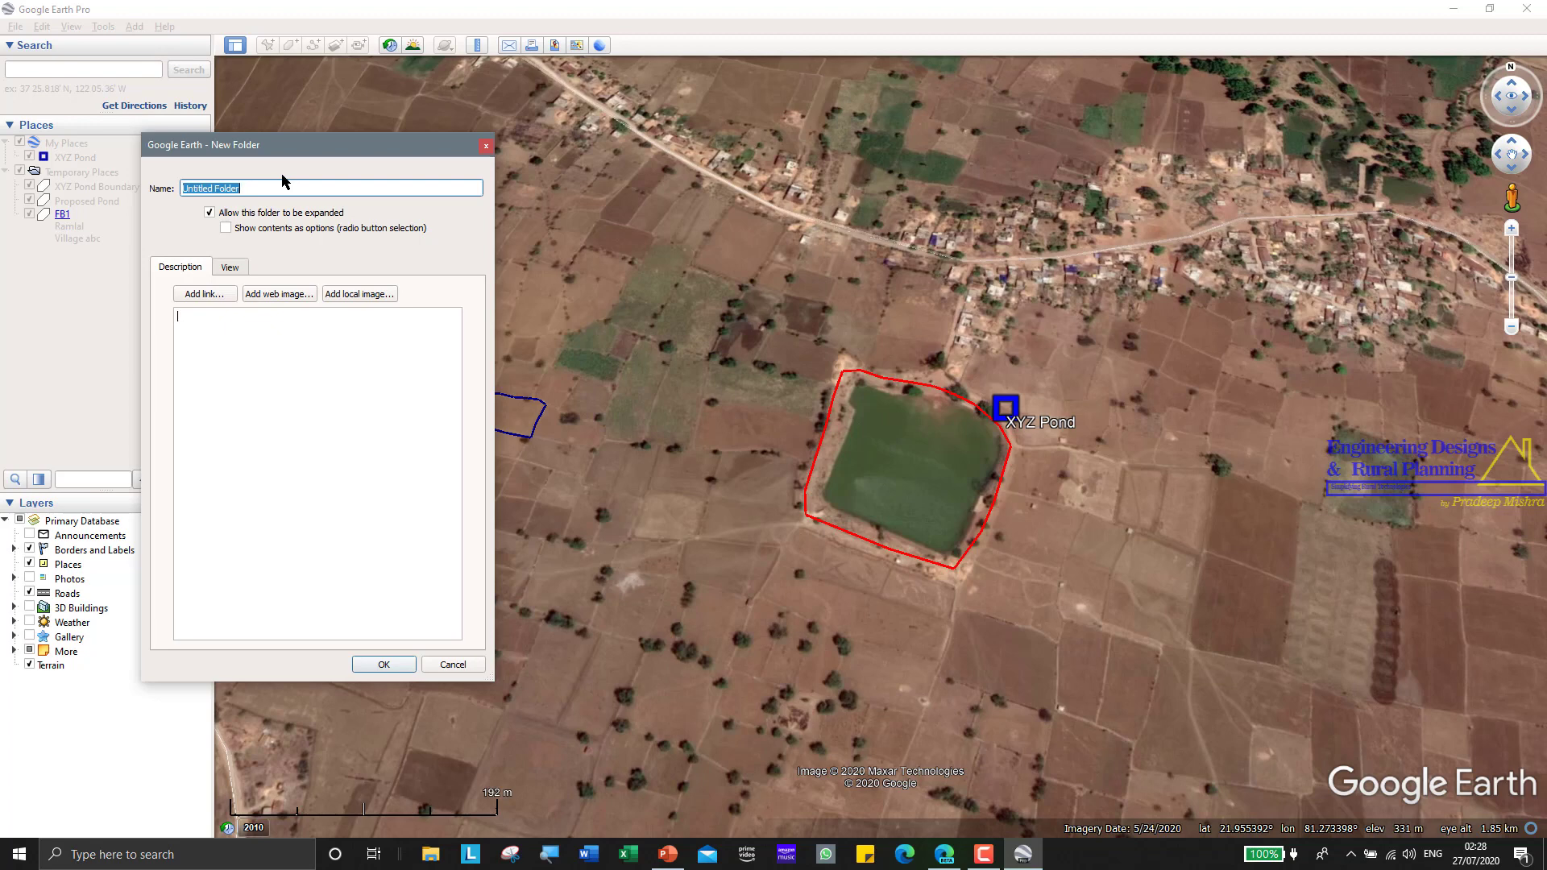
type("Existing Structures")
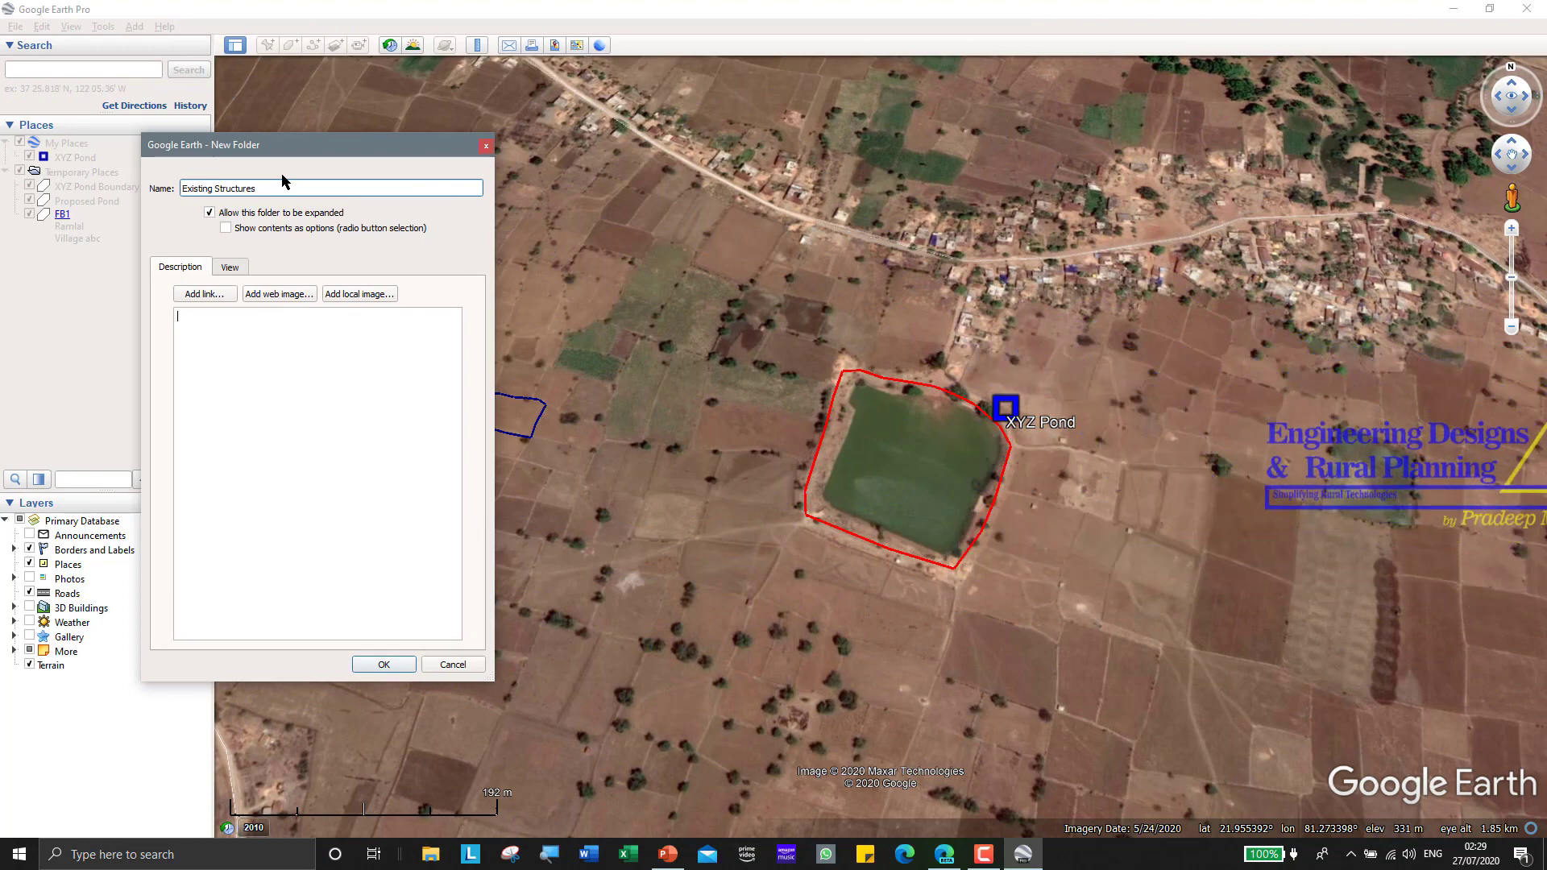
key("Tab")
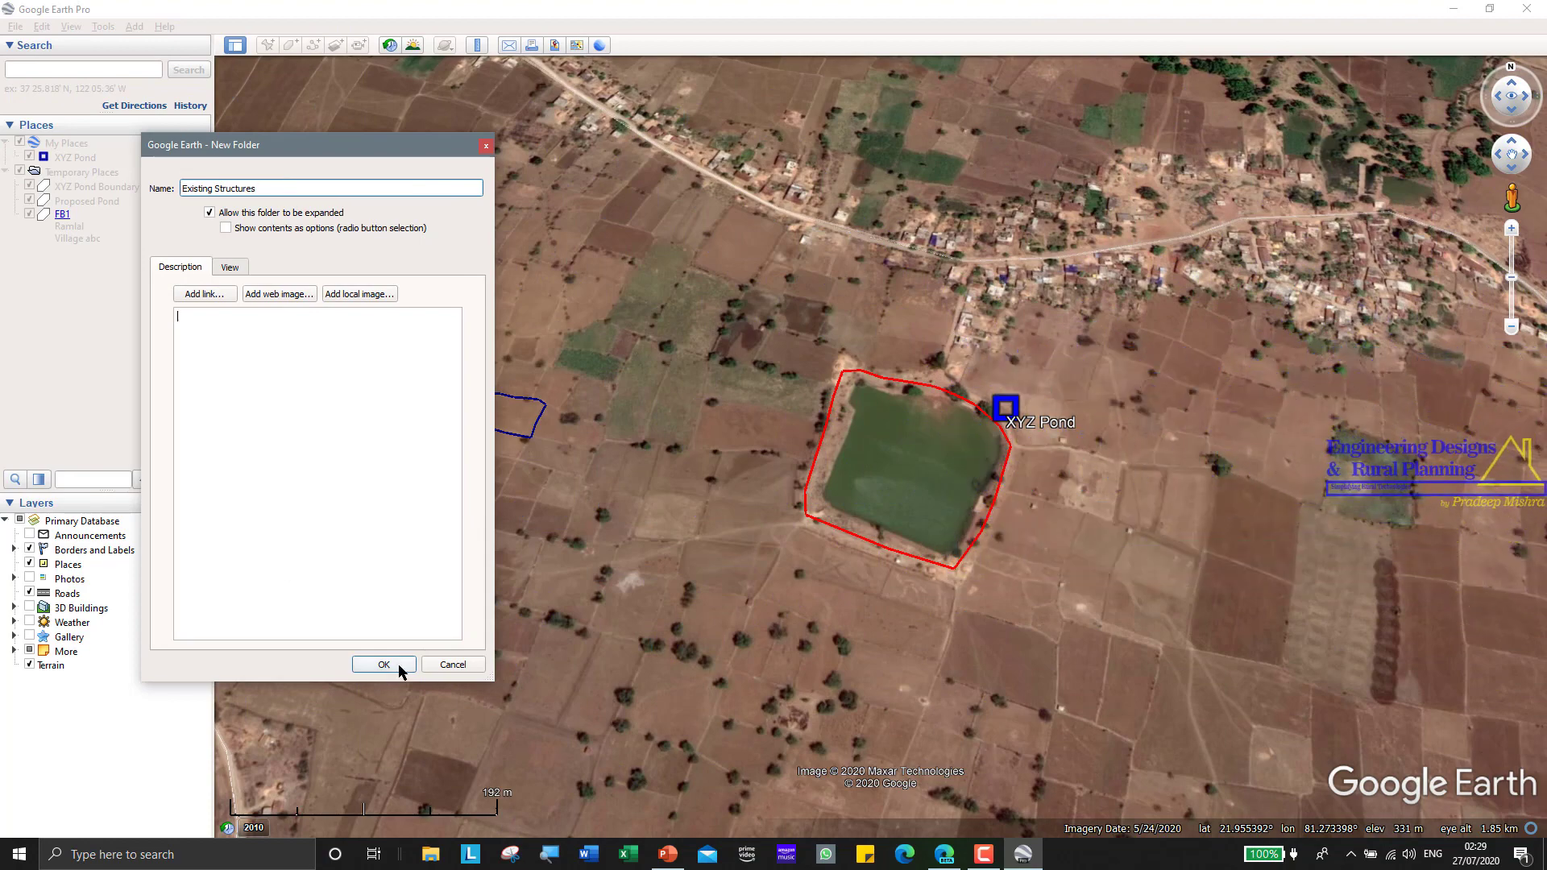
left_click(401, 670)
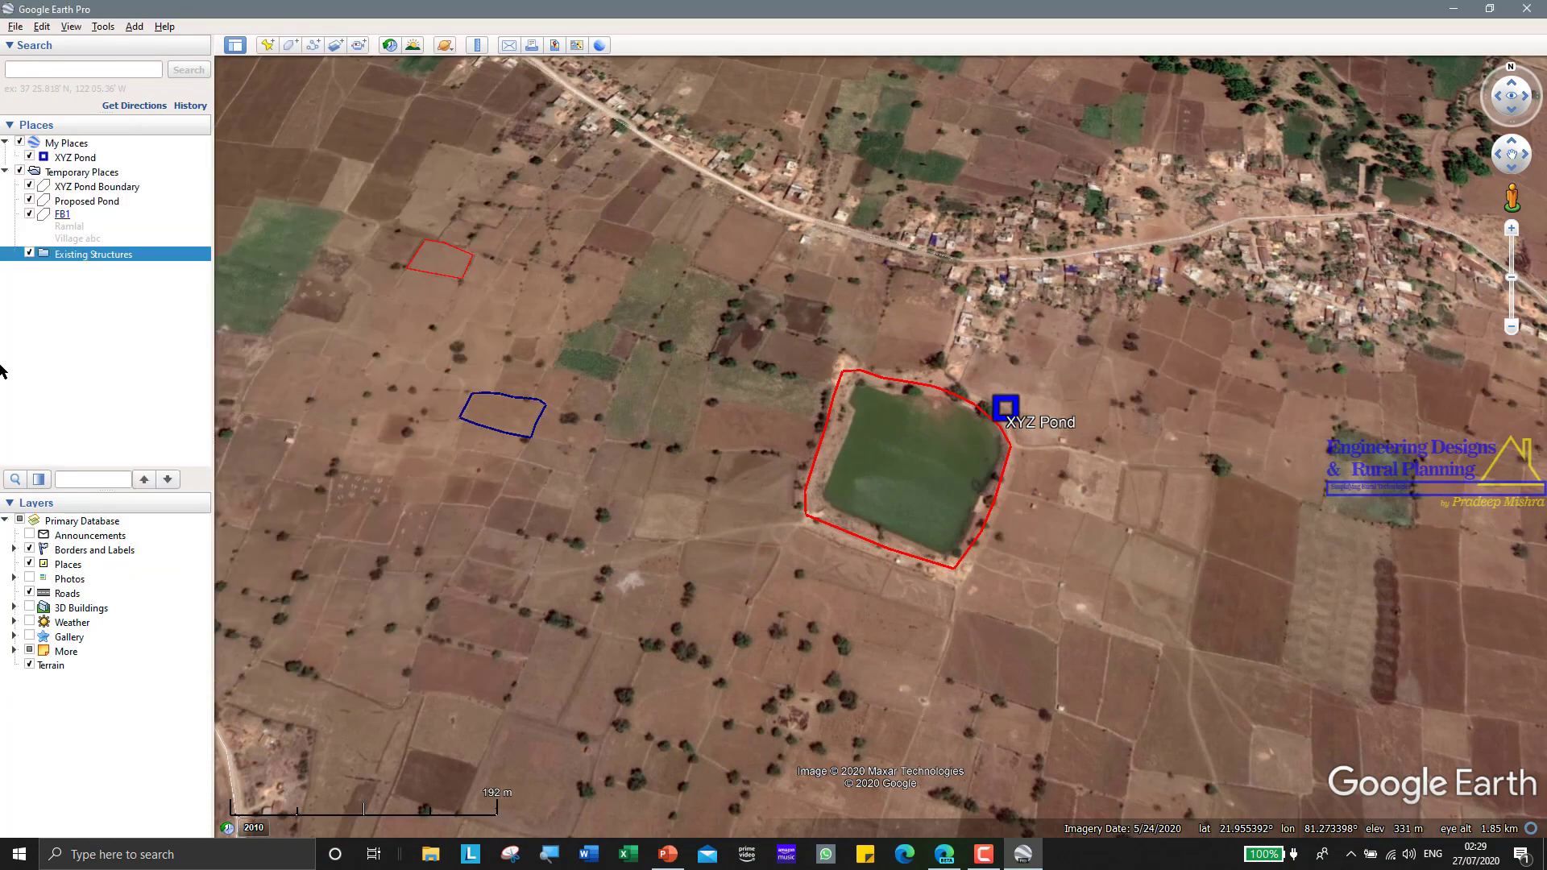
Add a second folder named Proposed Activities to the saved places.
left_click(89, 299)
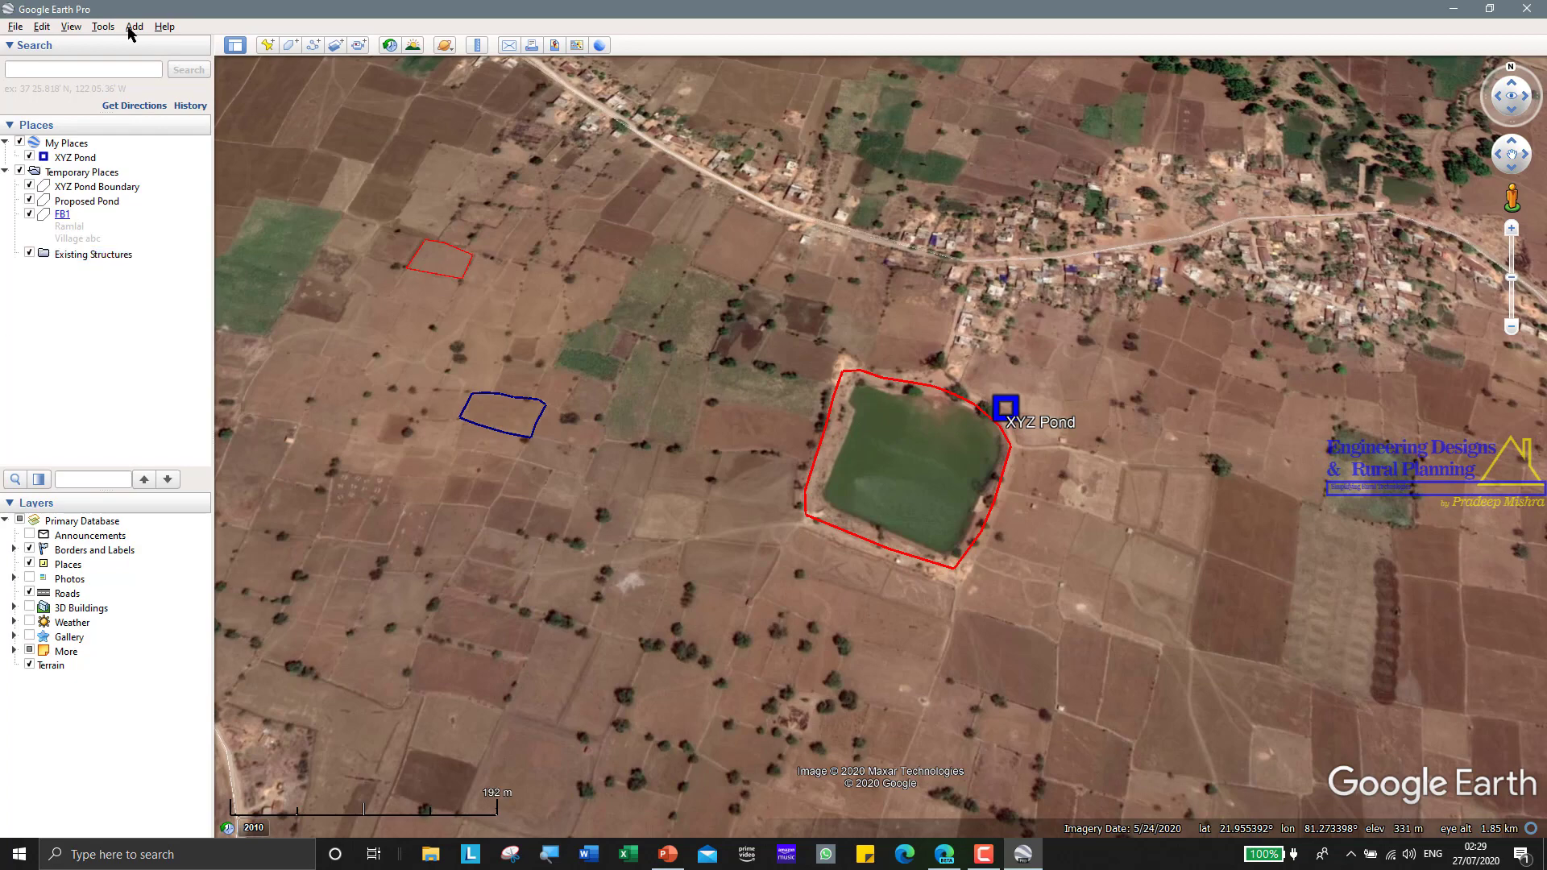
left_click(131, 28)
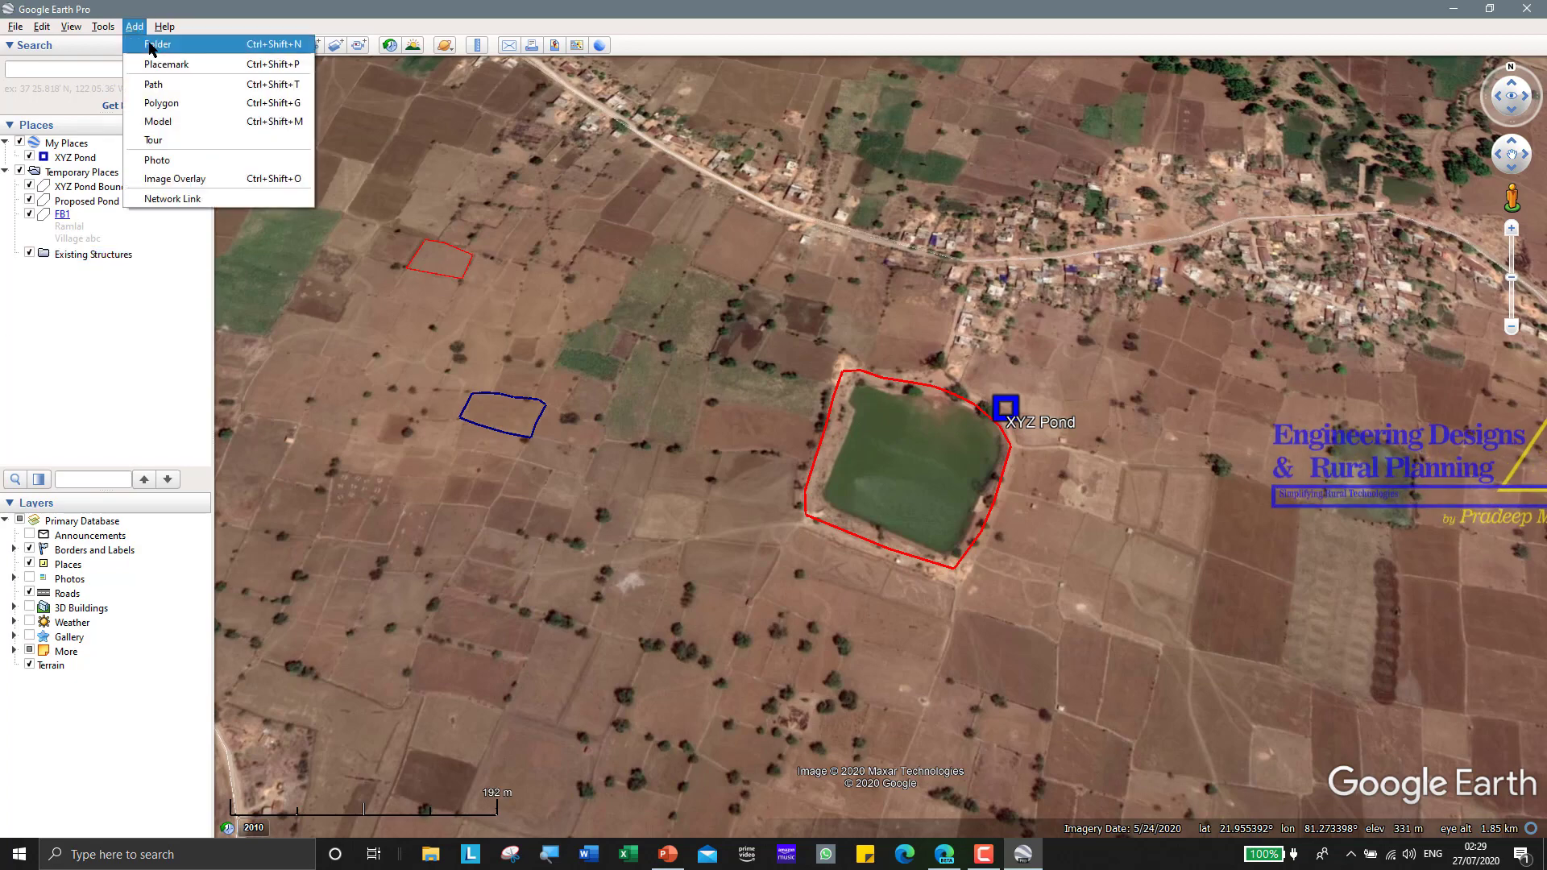
left_click(148, 41)
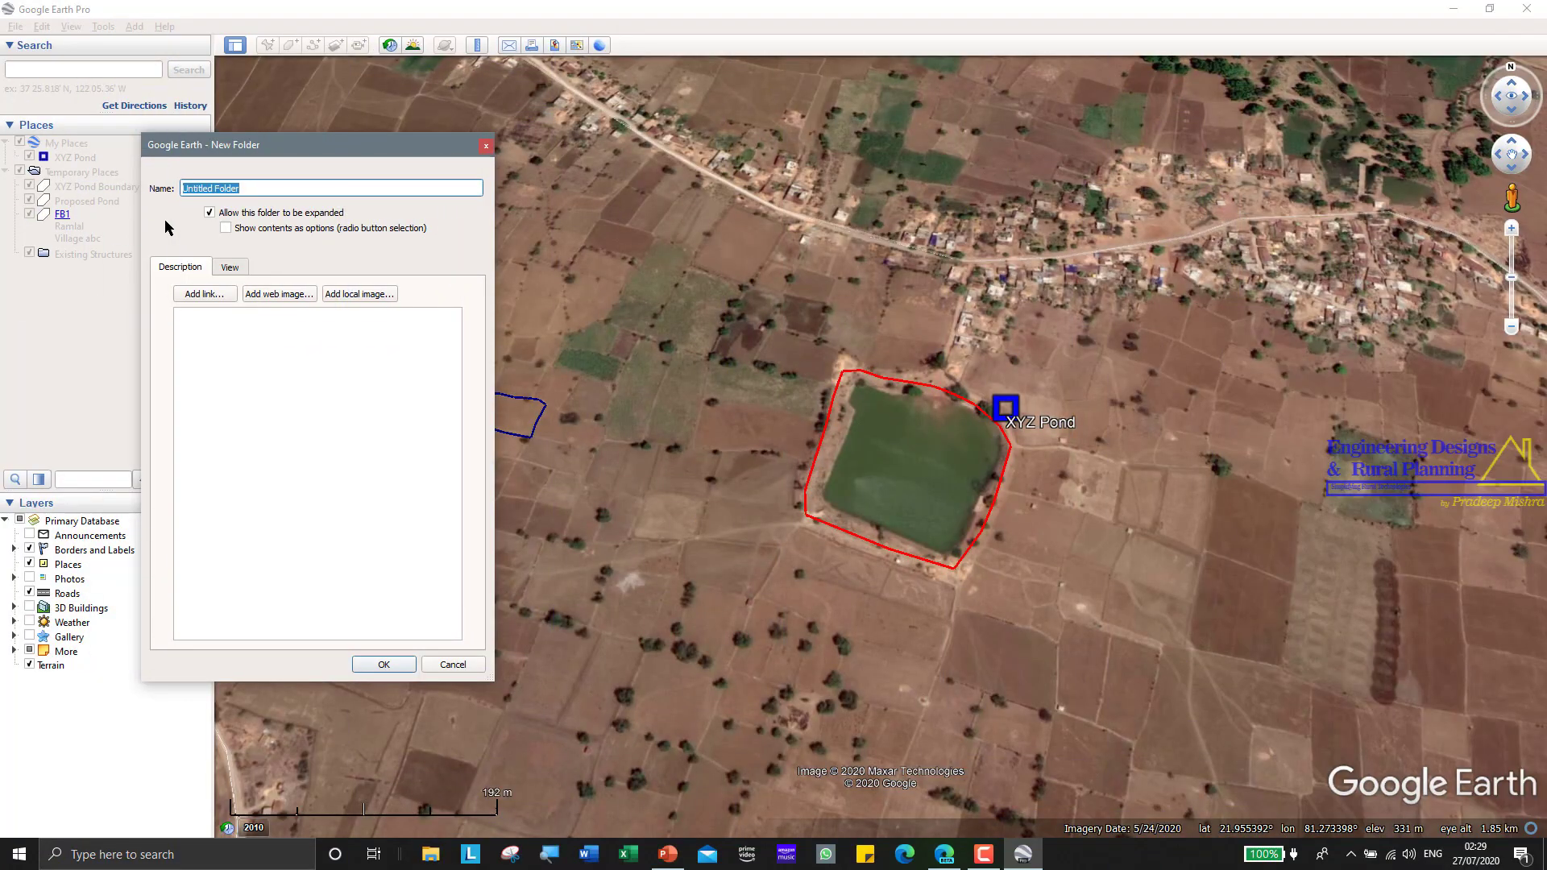
type("Proposed")
key("Tab")
type("Activities")
left_click(367, 661)
left_click(101, 351)
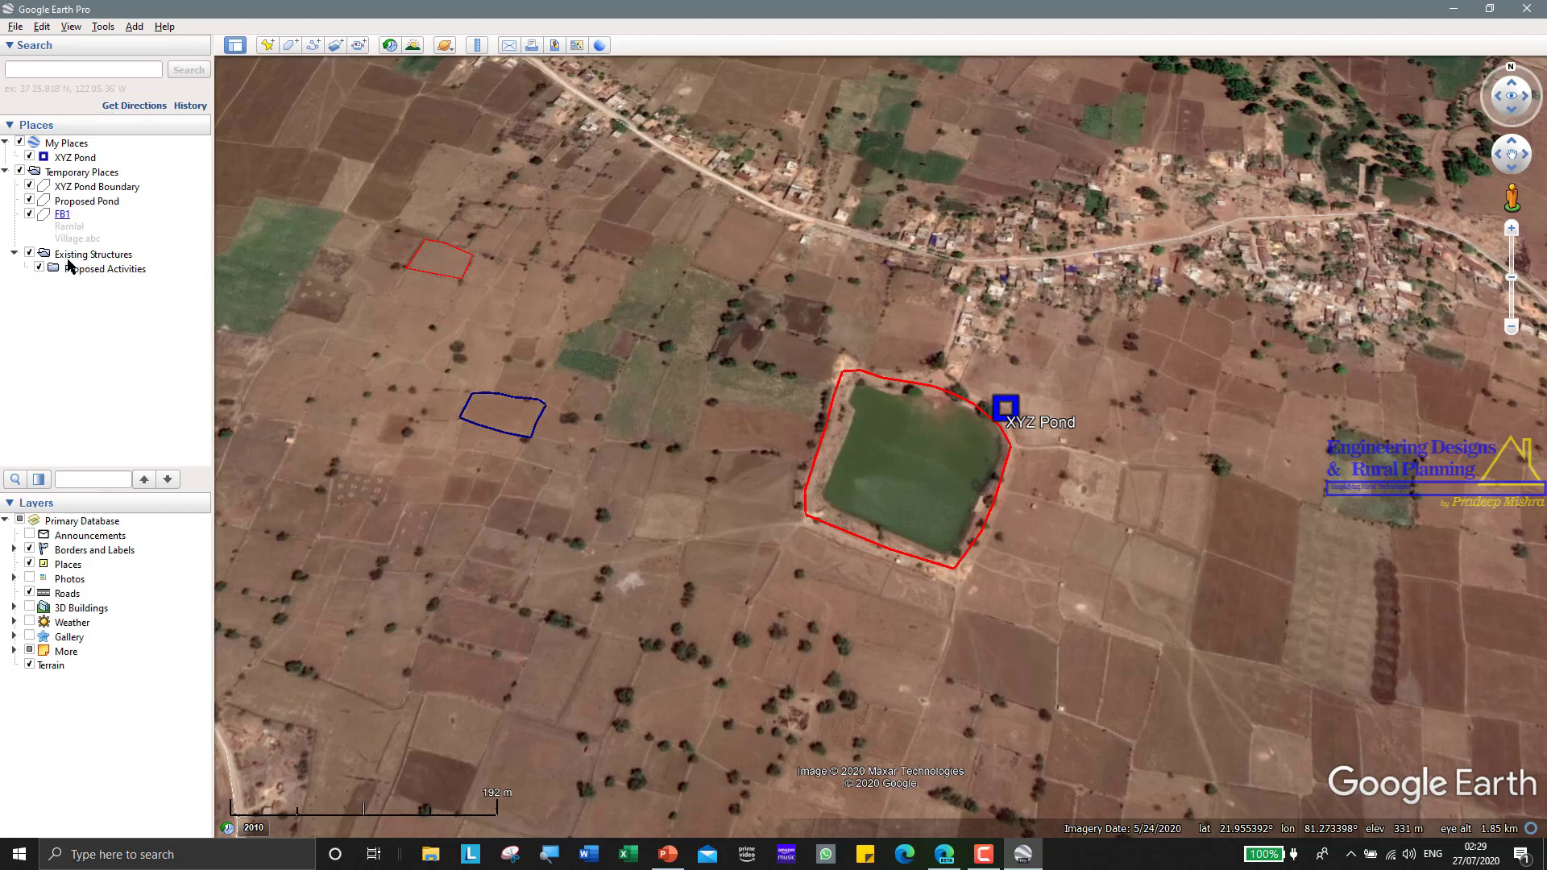
Move the XYZ Pond placemark and the XYZ Pond Boundary polygon into the Existing Structures folder.
left_click(84, 162)
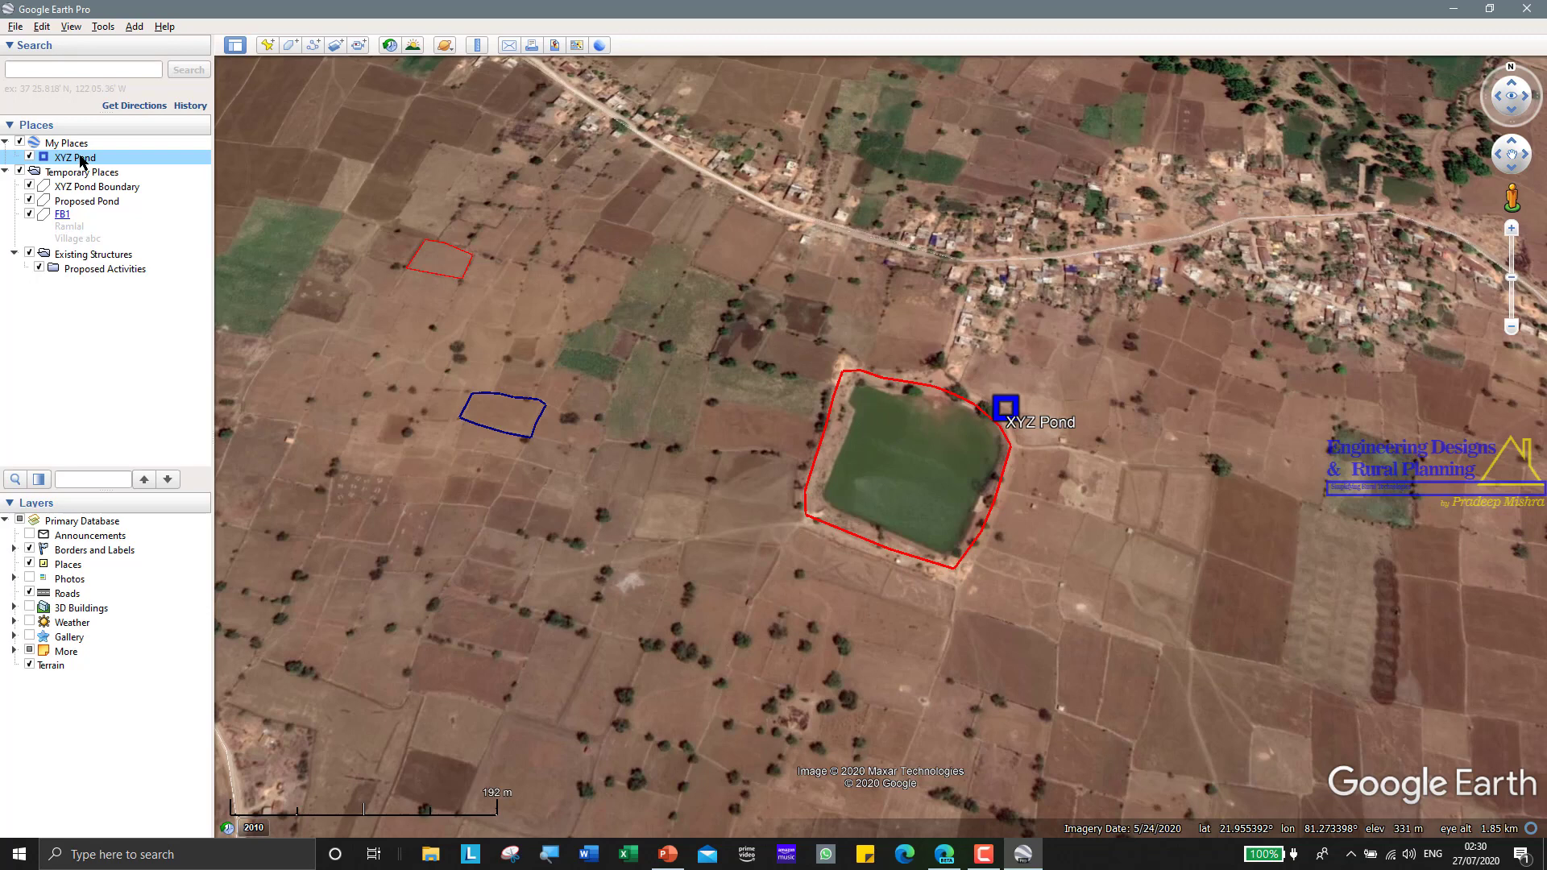
left_click_drag(84, 161, 94, 257)
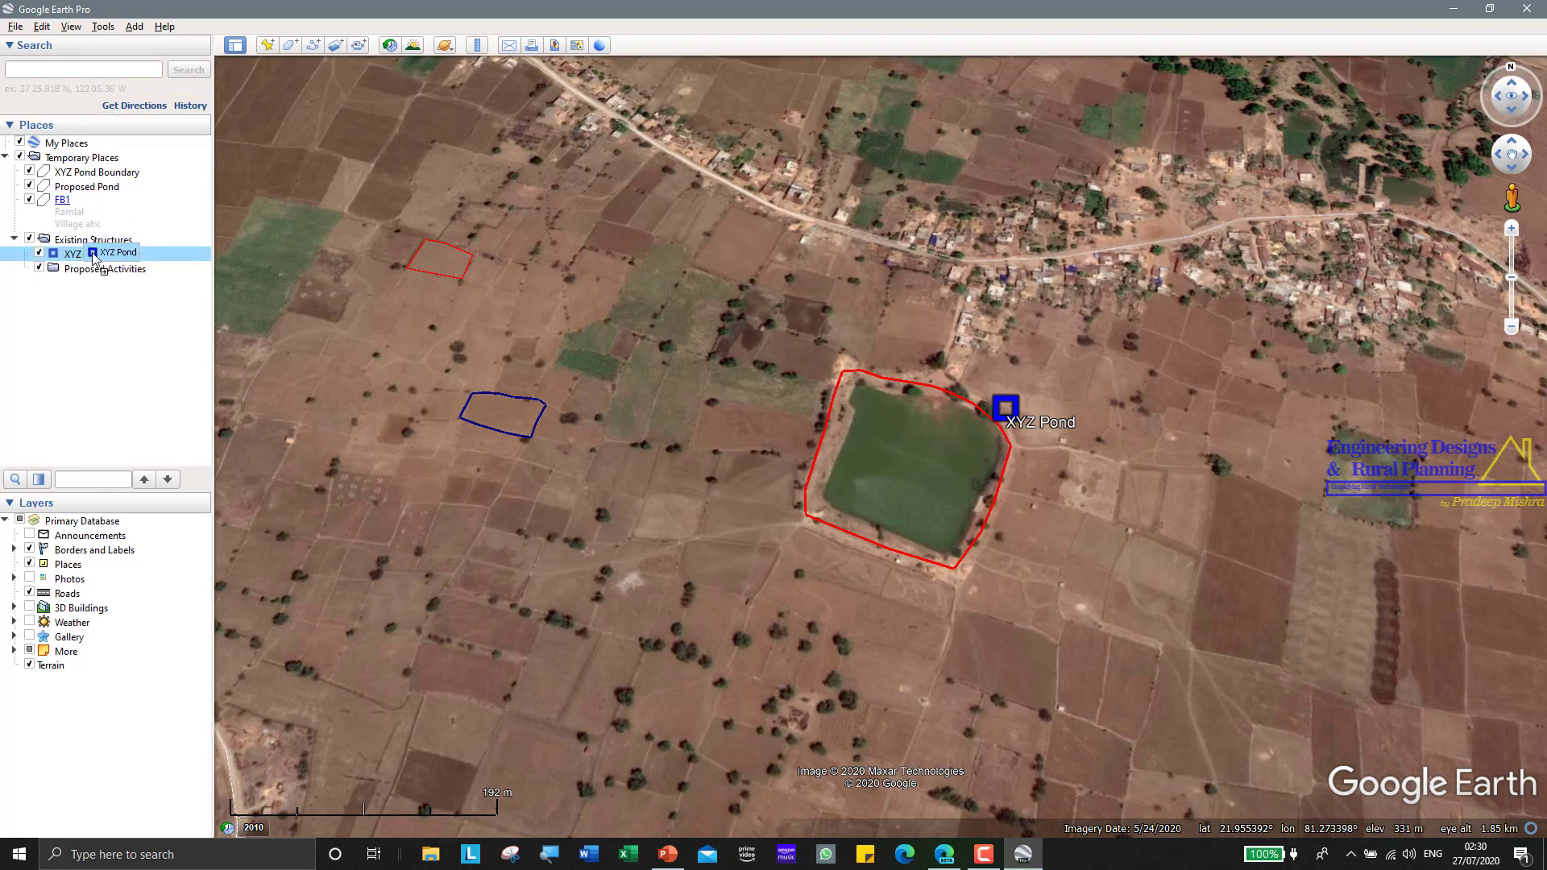
left_click(97, 172)
left_click_drag(96, 172, 90, 241)
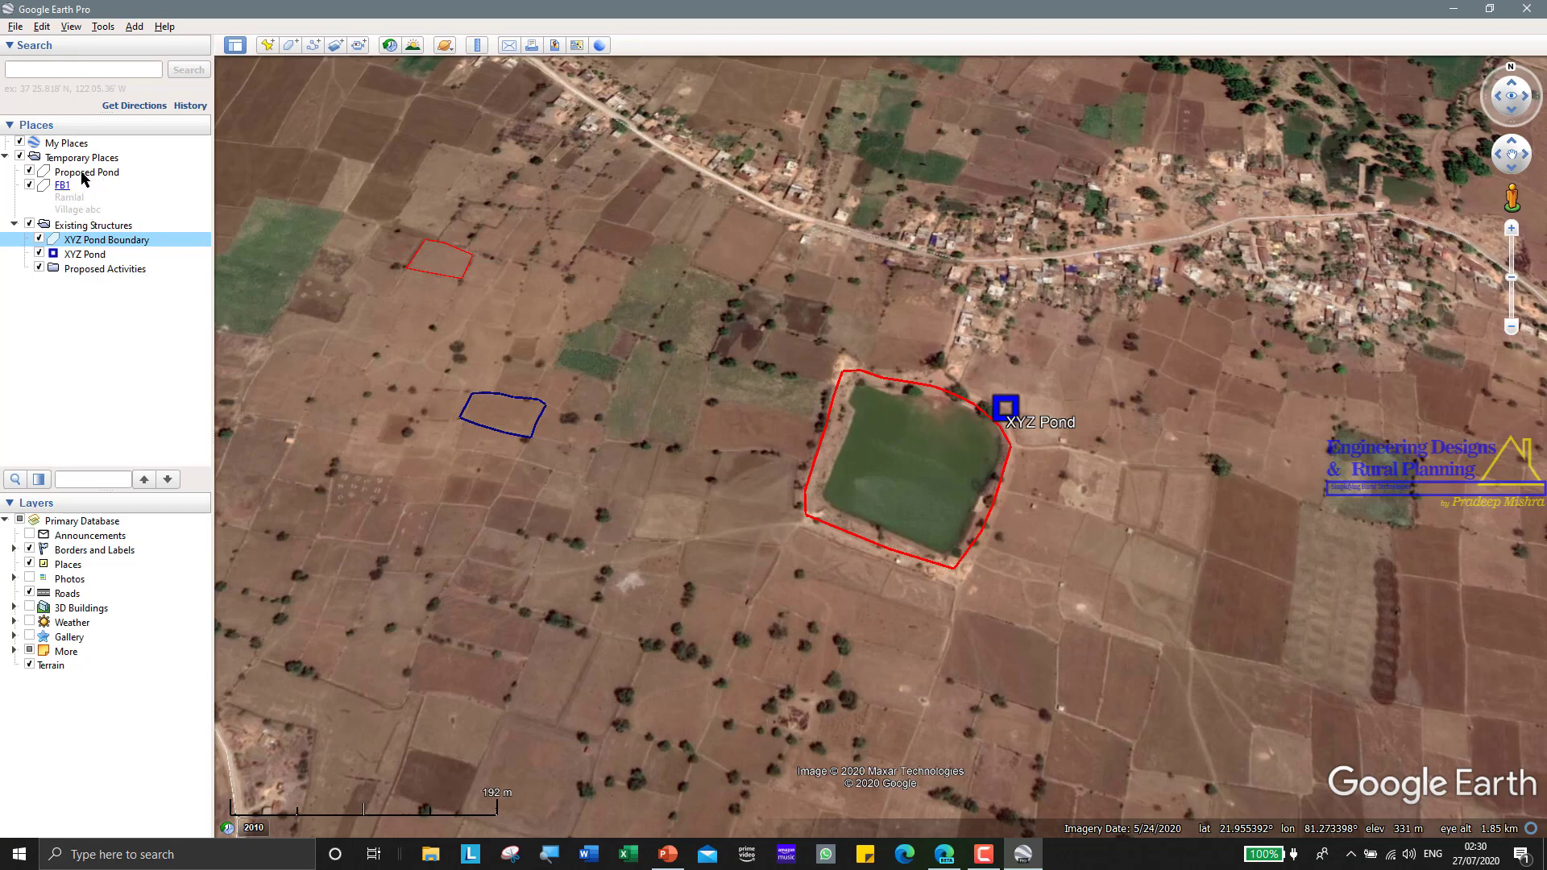
Move the Proposed Pond and FB1 polygons into the Proposed Activities folder.
left_click_drag(81, 176, 91, 274)
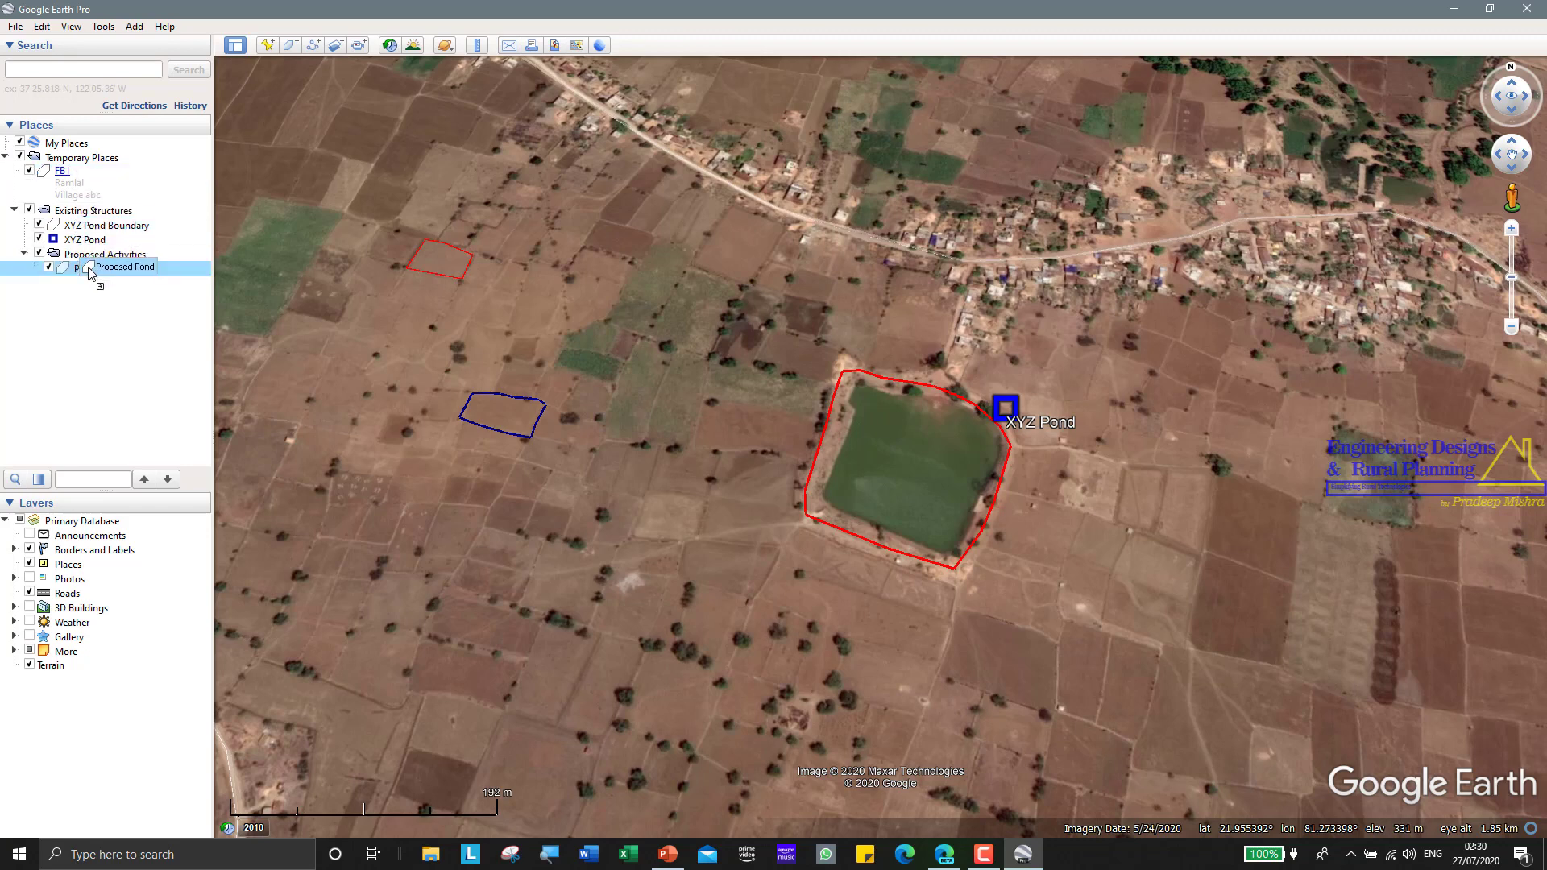
left_click(81, 176)
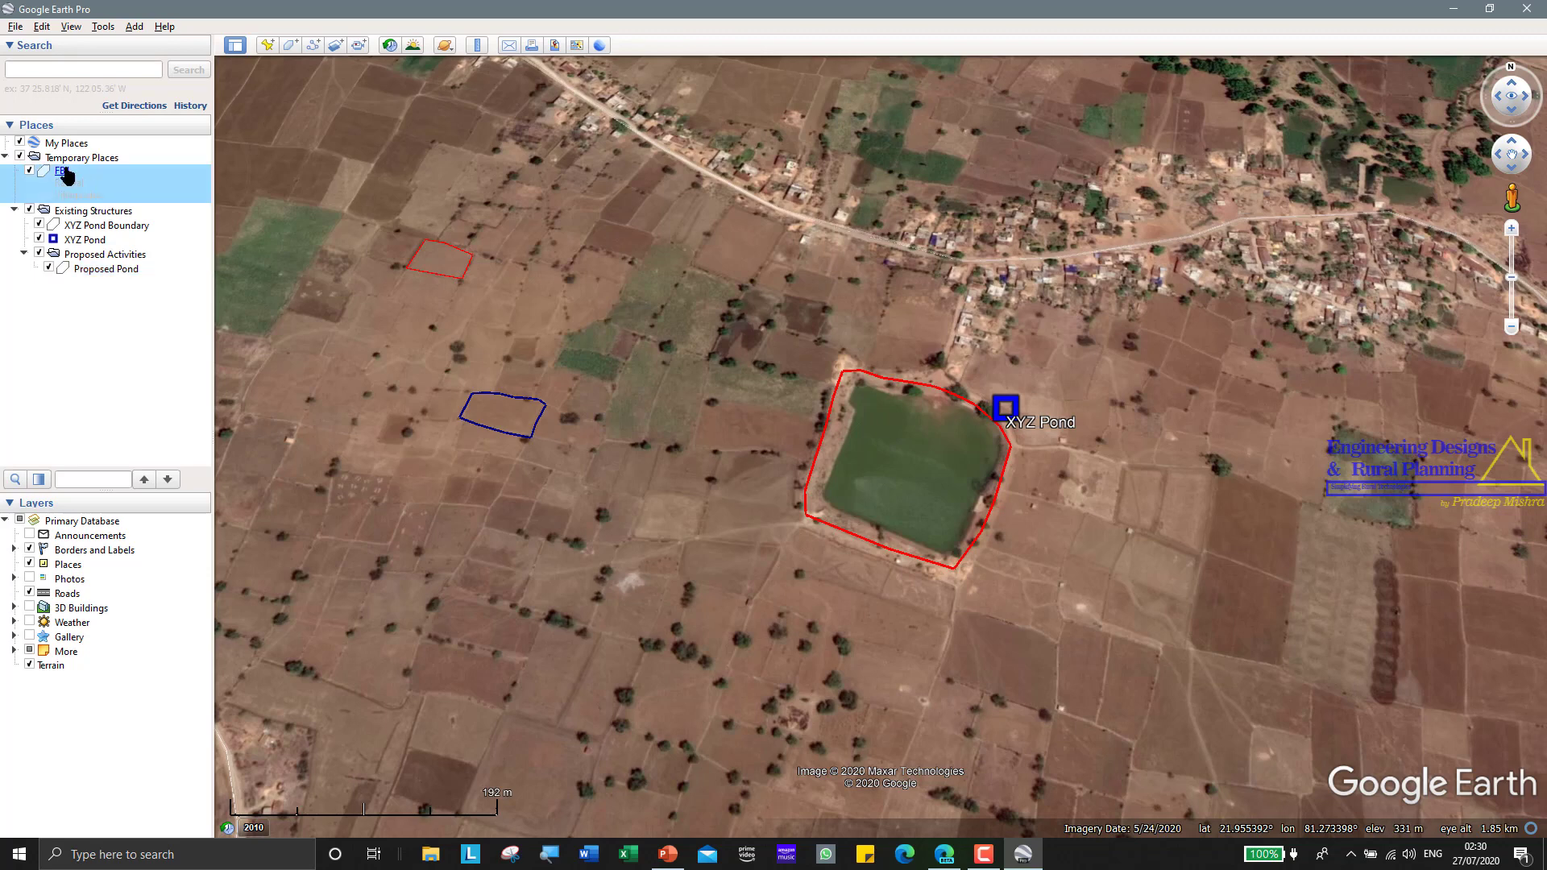
left_click_drag(81, 174, 86, 255)
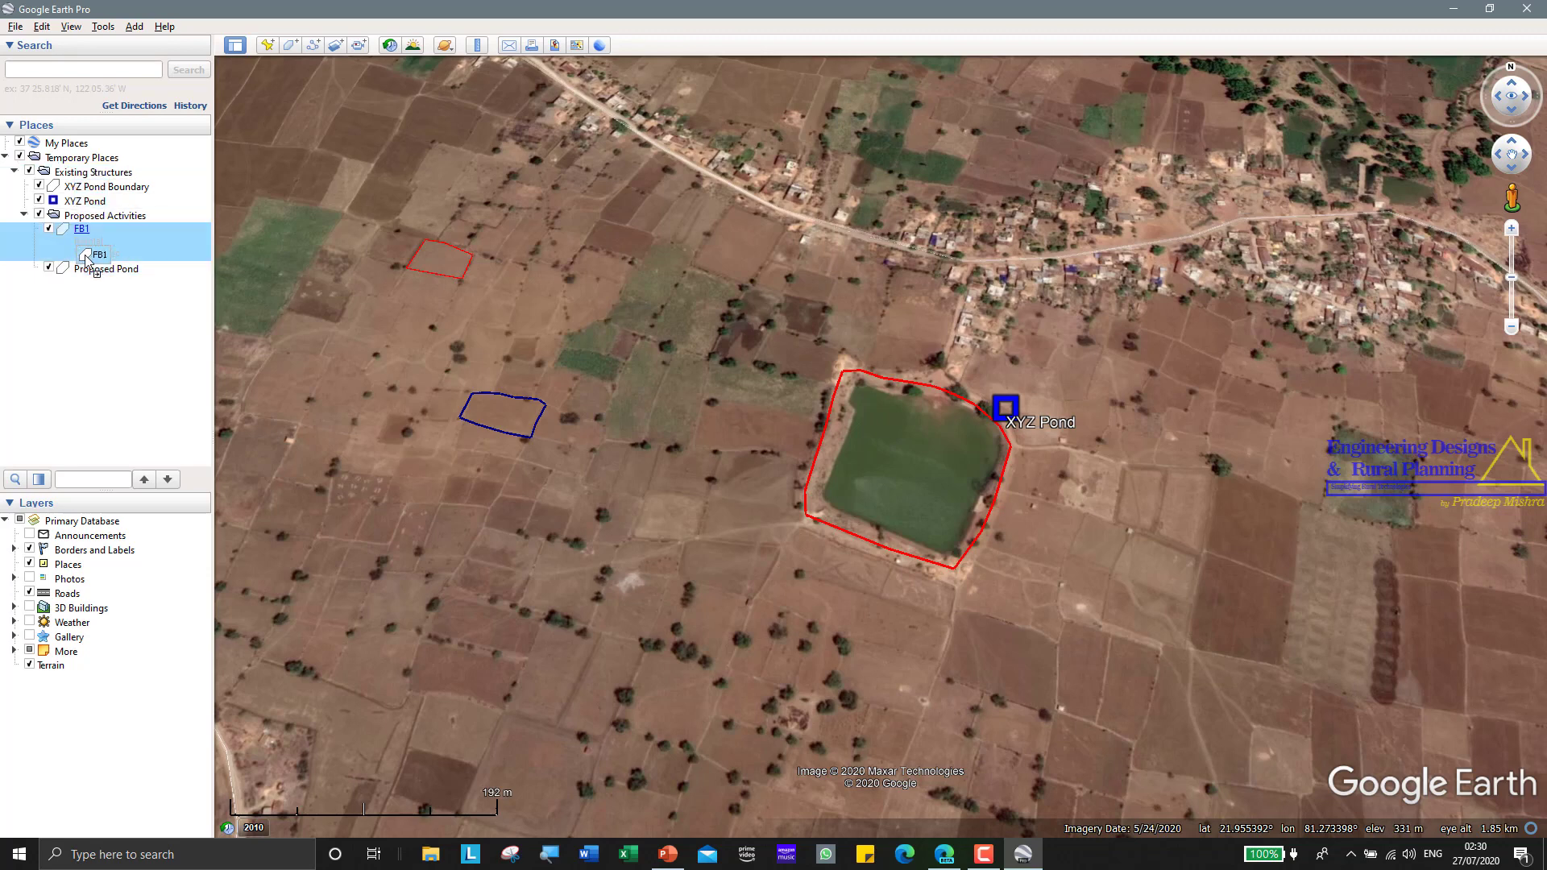
left_click(84, 317)
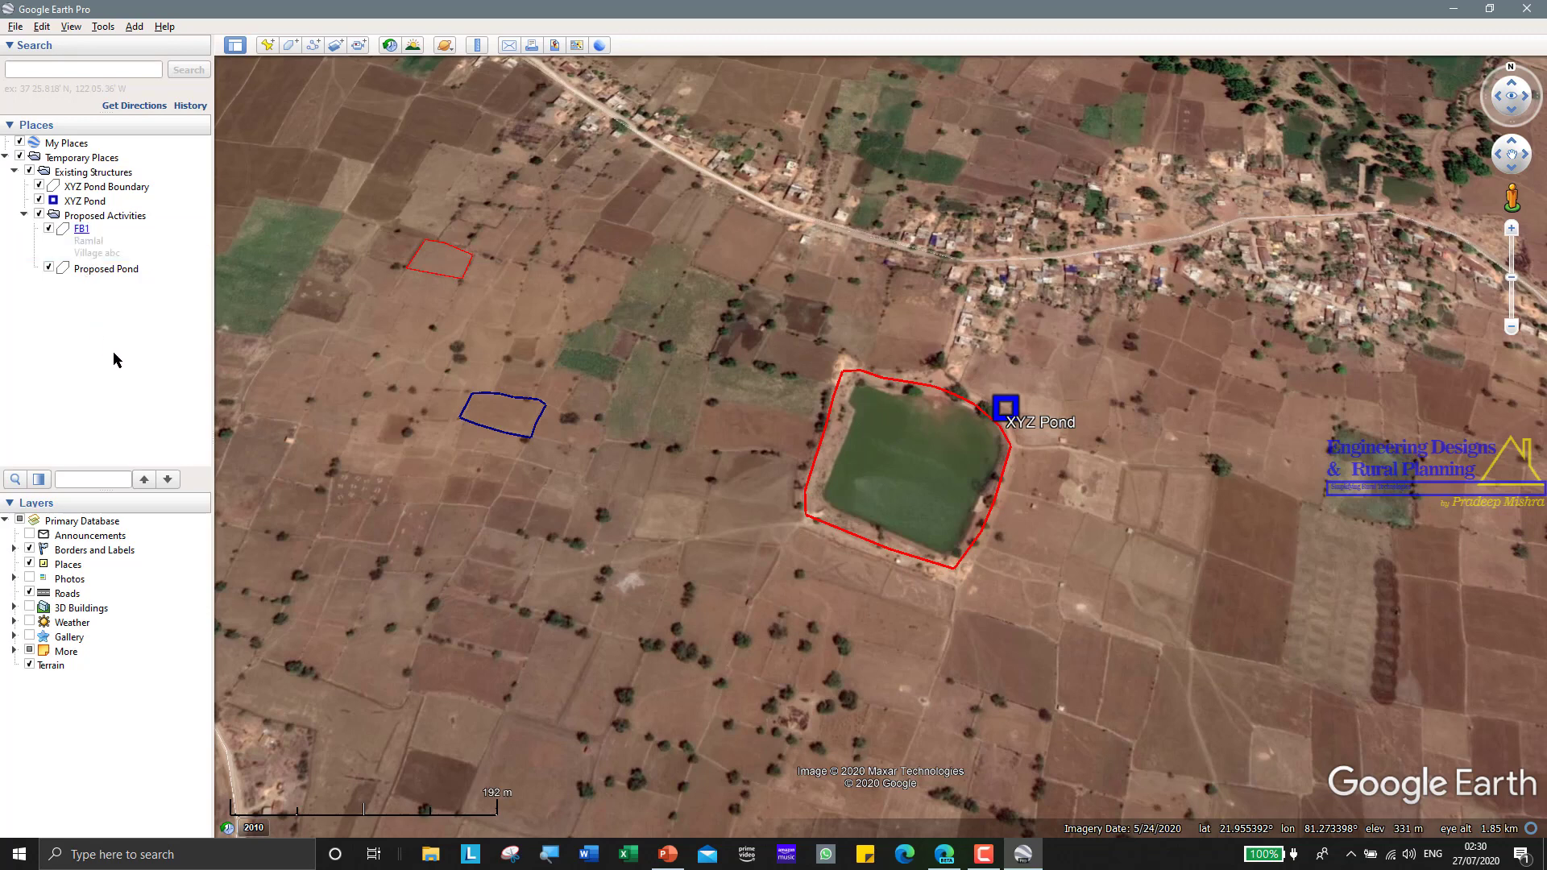
Move the Proposed Activities folder out of Existing Structures to directly under Temporary Places, and collapse both folders.
left_click(21, 214)
left_click(87, 217)
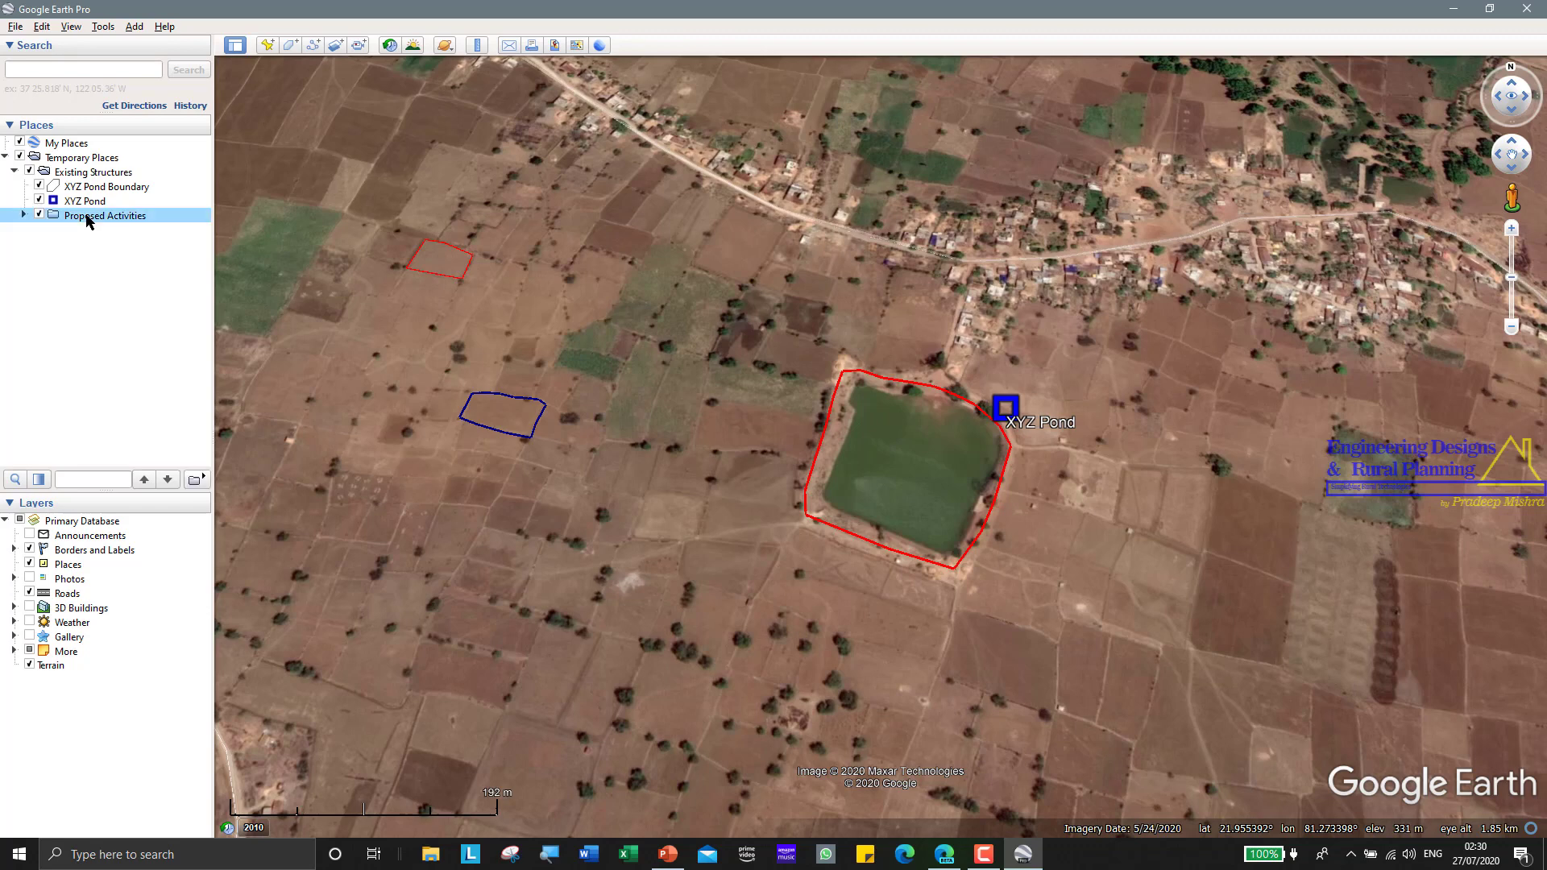
left_click_drag(87, 219, 95, 159)
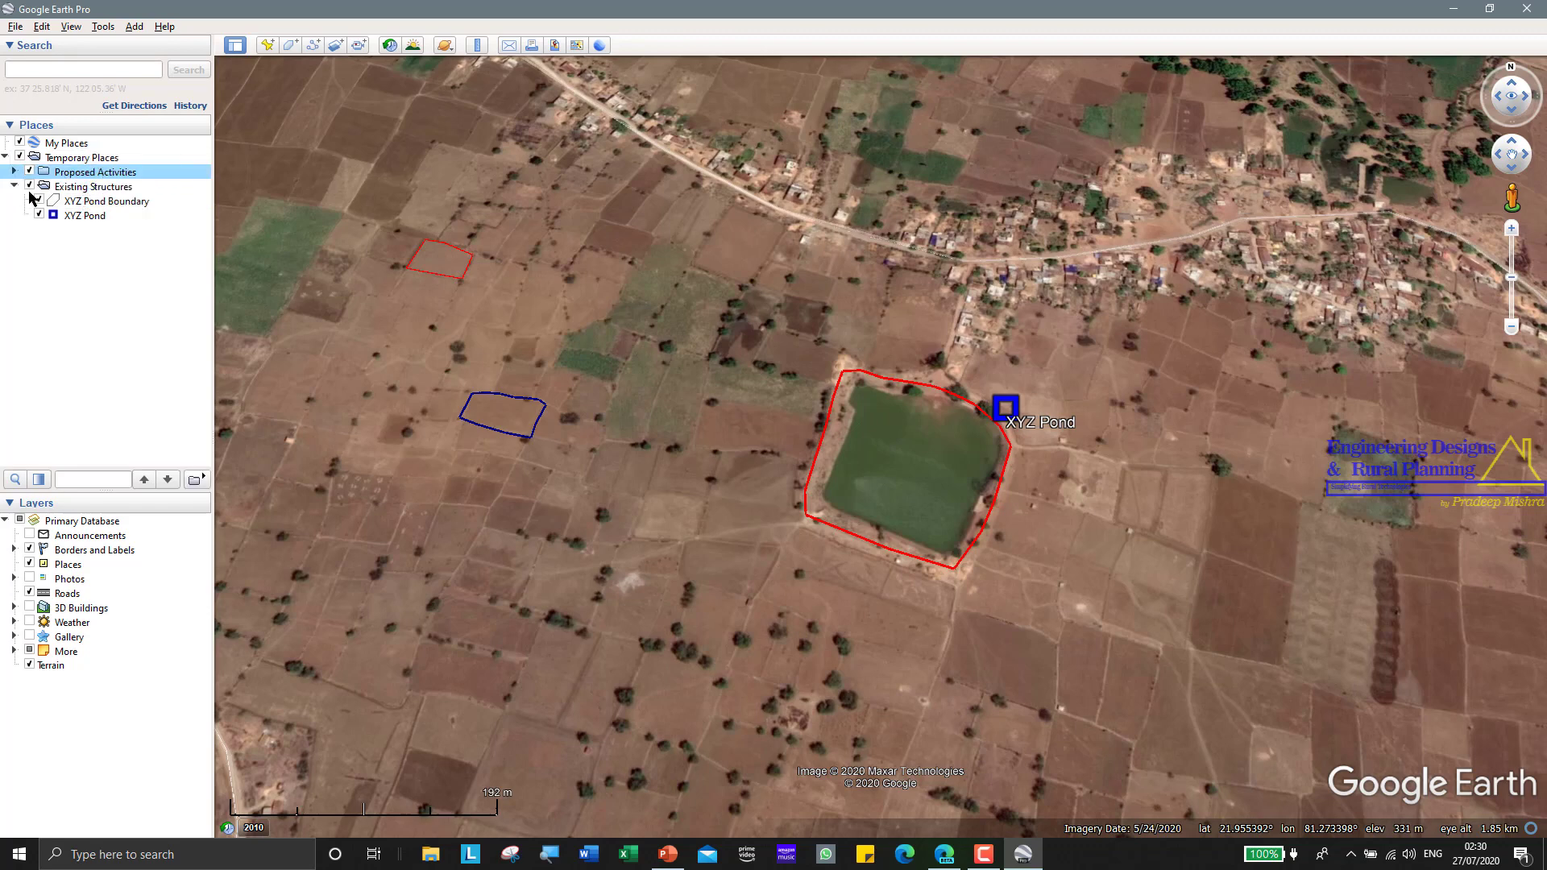
left_click(74, 255)
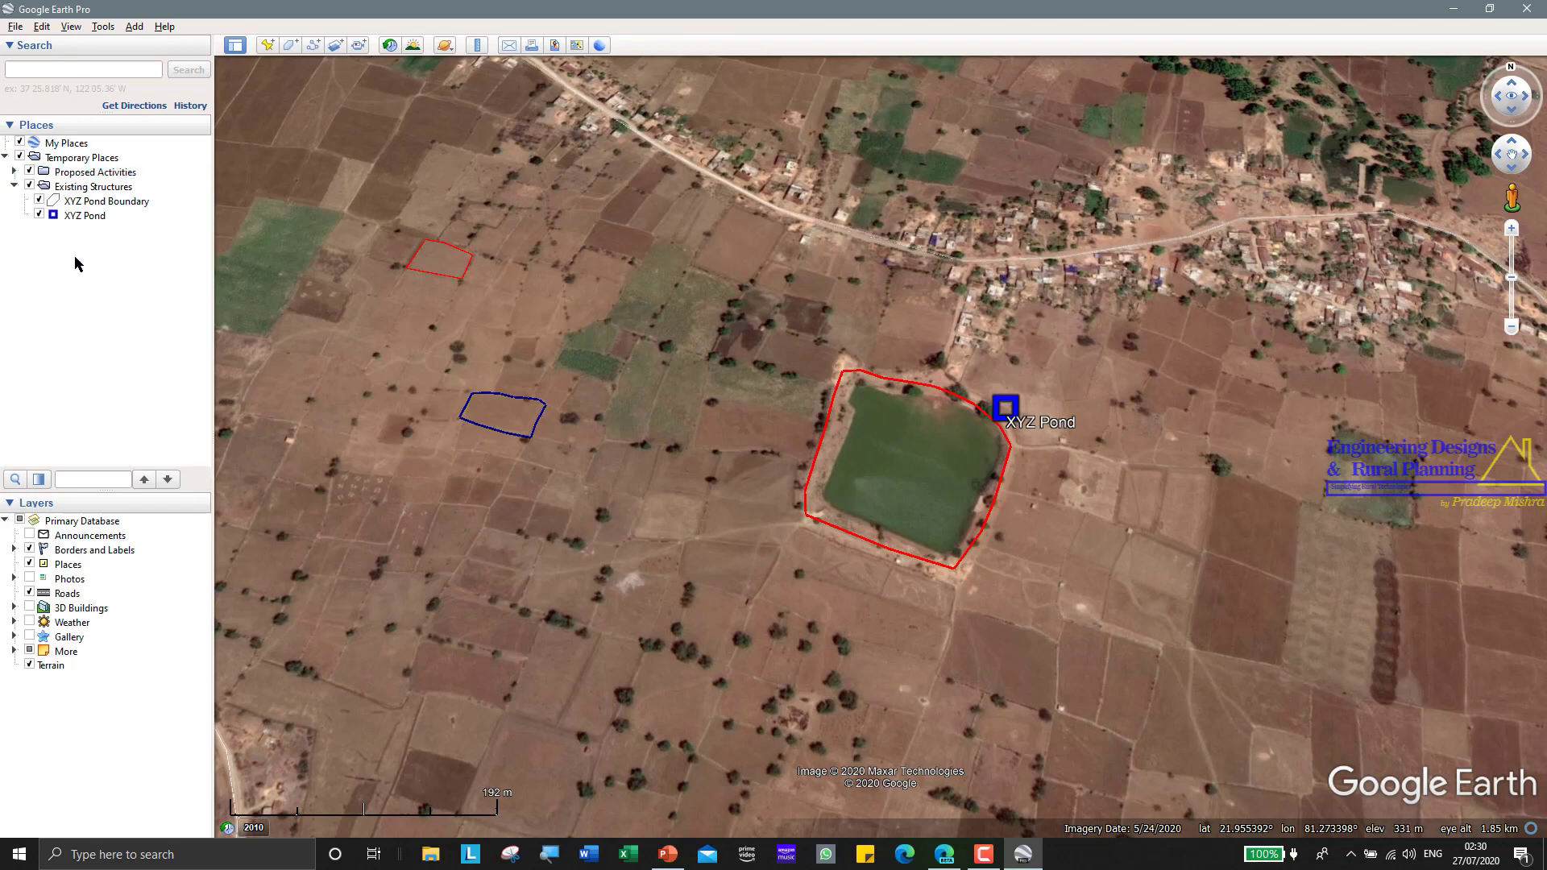
left_click(14, 186)
Start saving the Proposed Activities folder to a file and create a desktop folder named ABC VILLAGE for it.
right_click(81, 174)
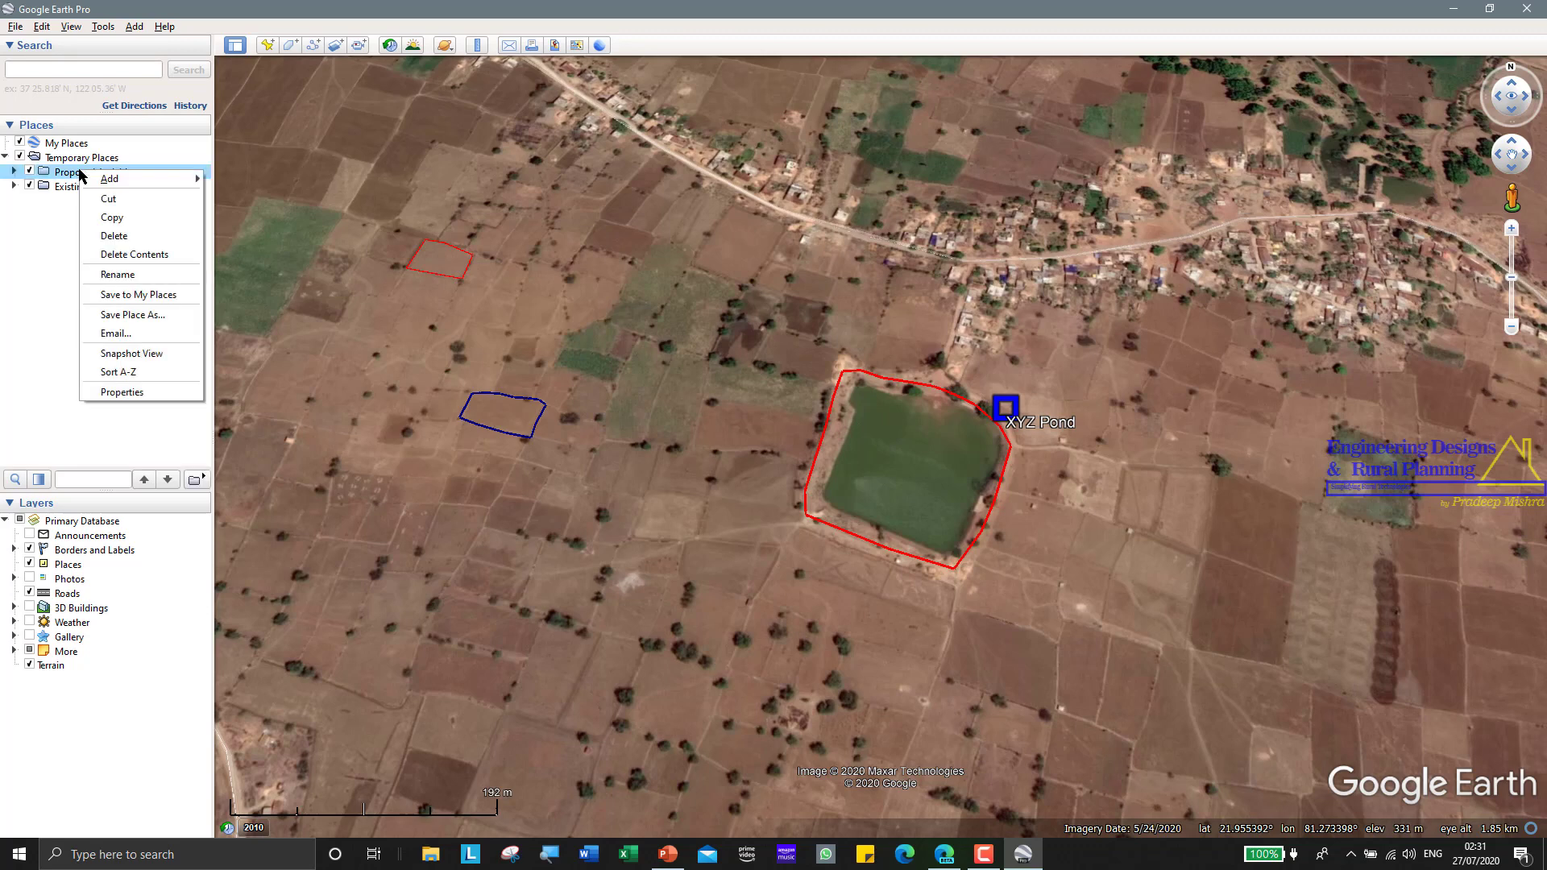
left_click(148, 319)
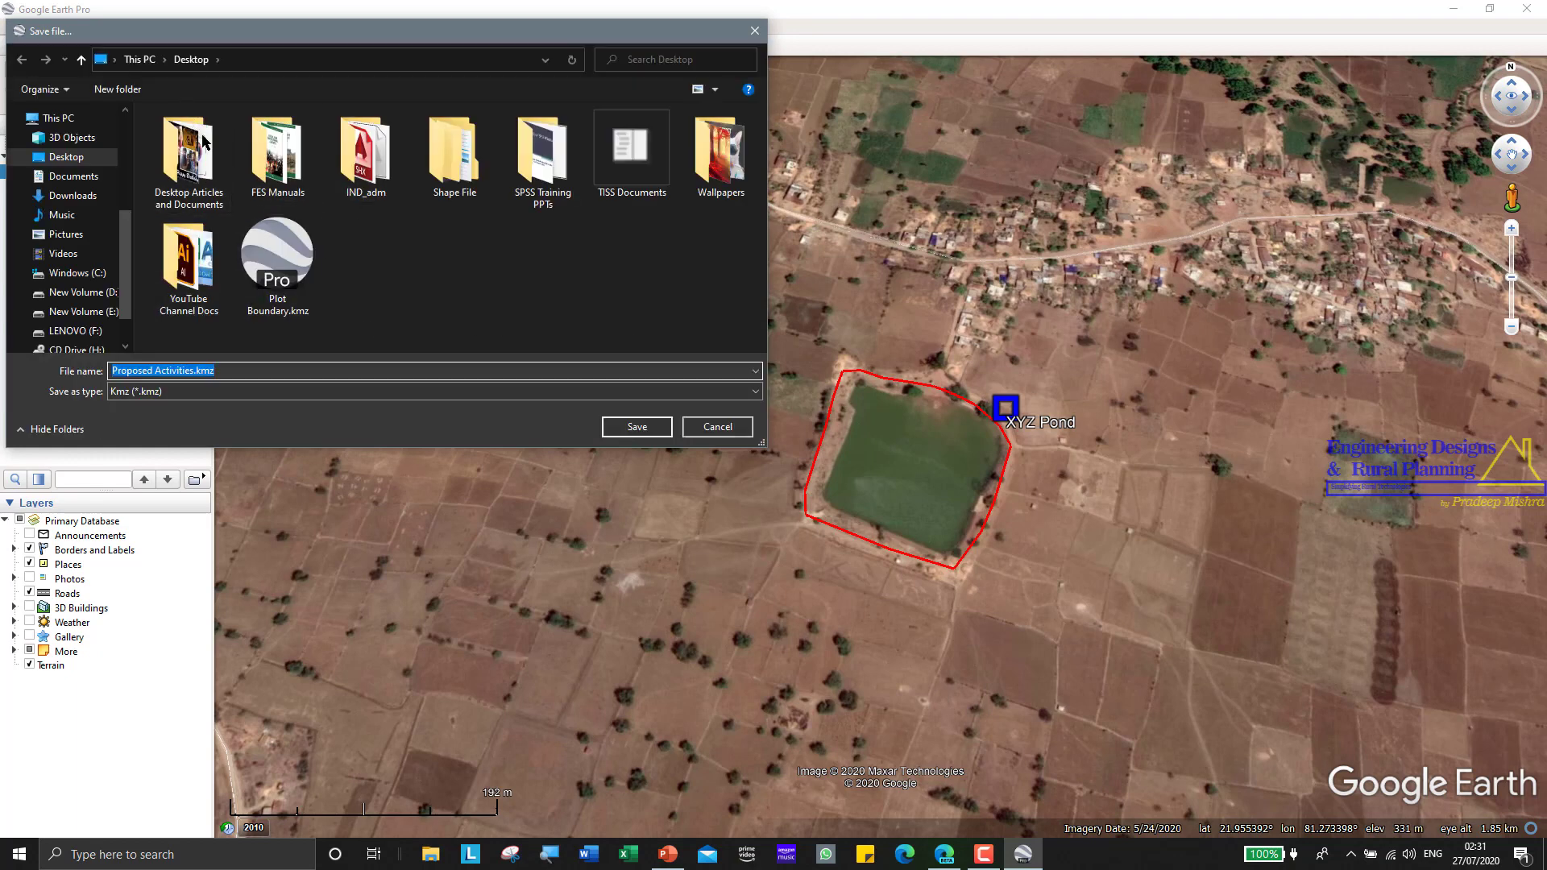
right_click(405, 264)
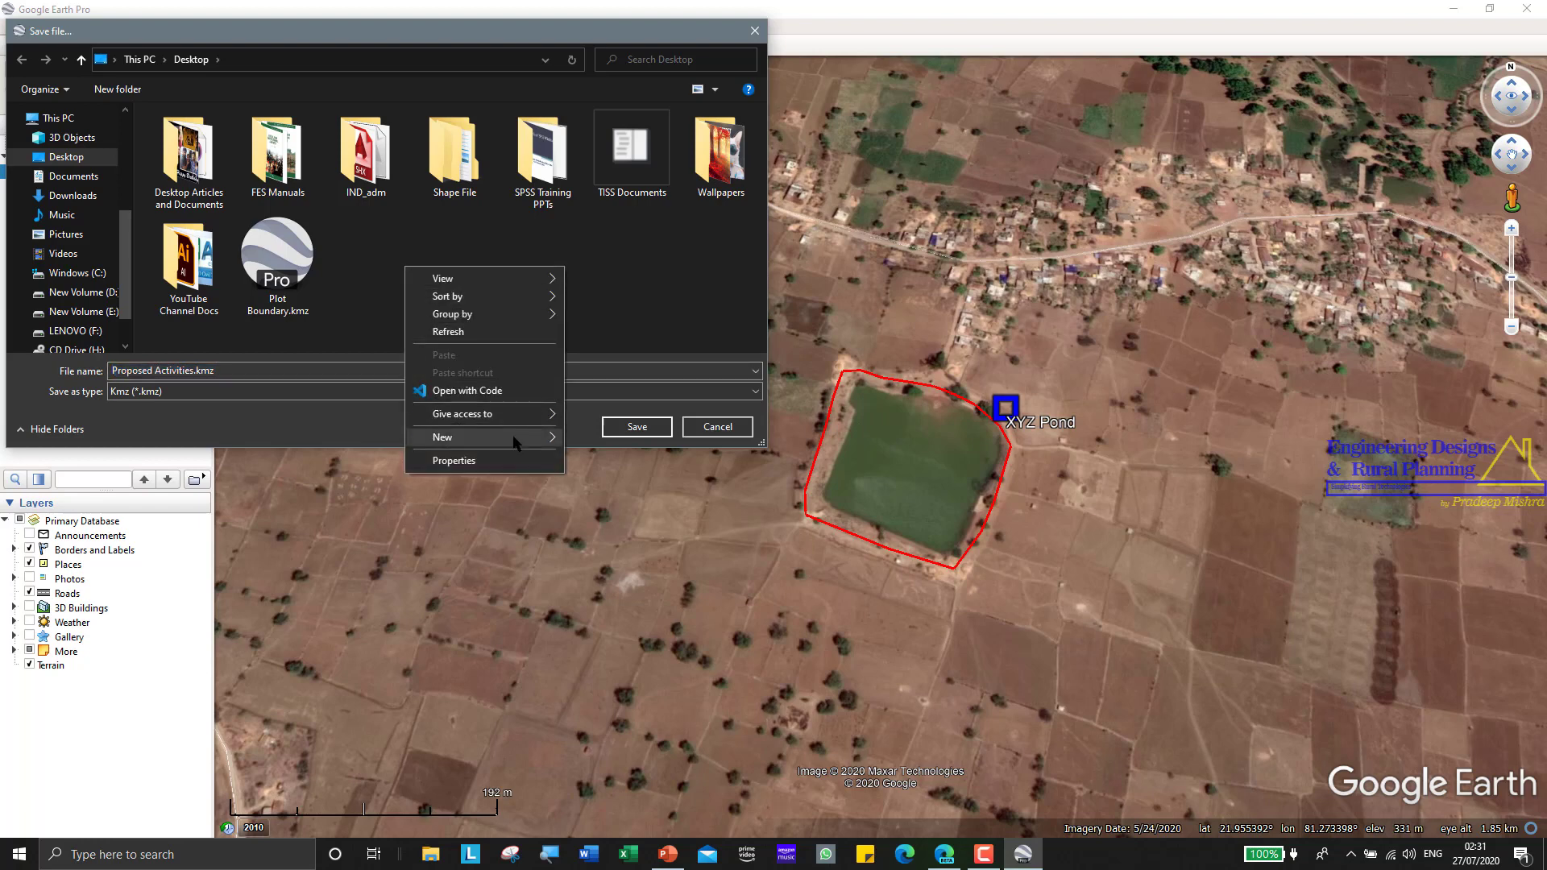
mouse_move(516, 443)
left_click(580, 440)
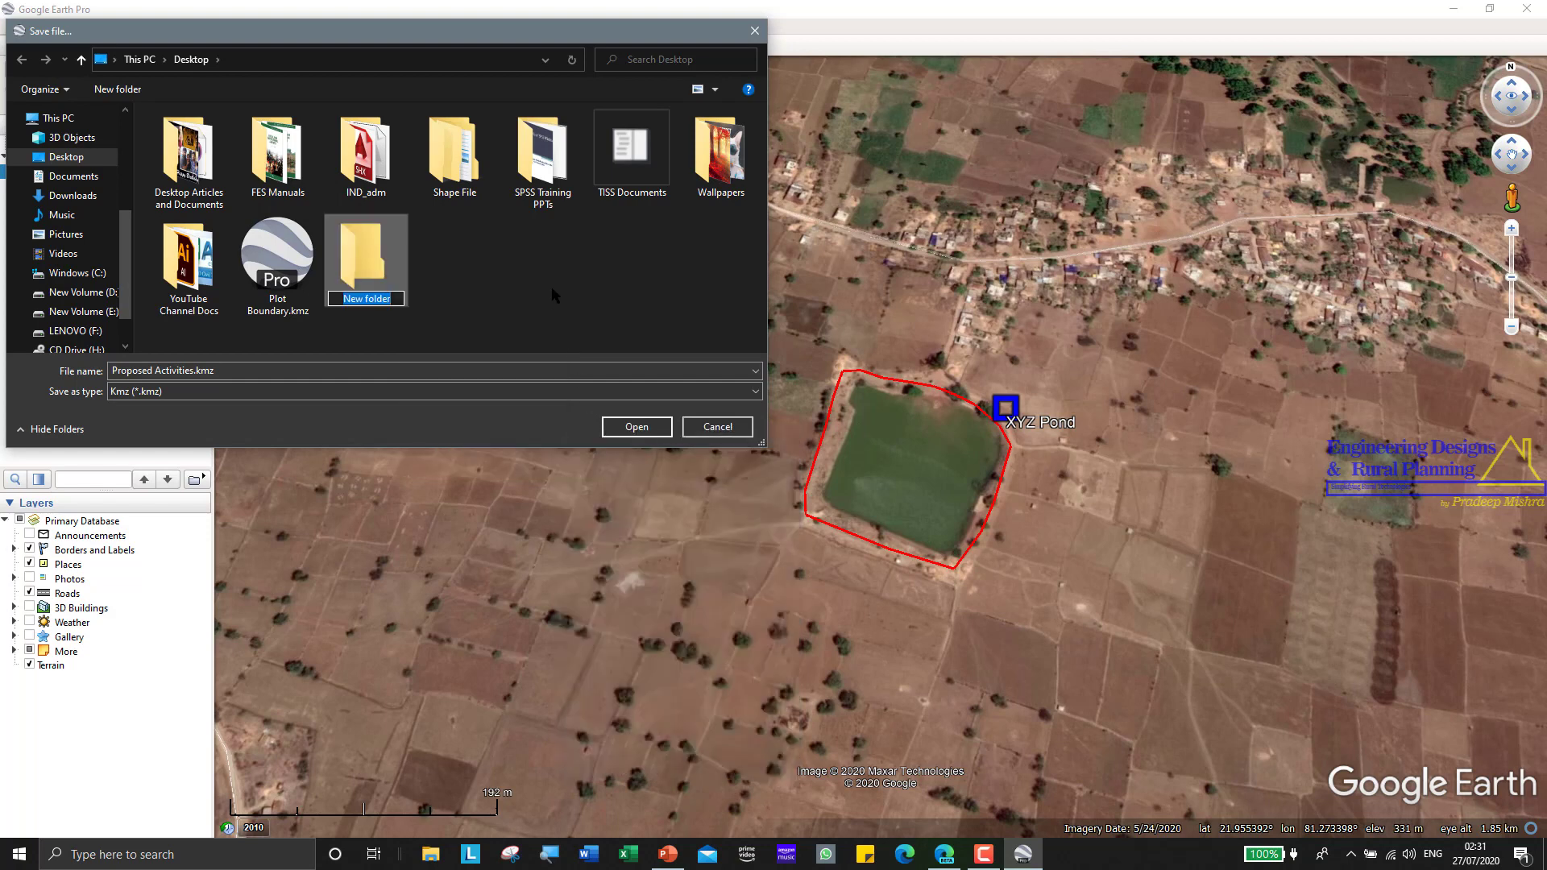
key("Caps_Lock")
type("ABC VILLAGE")
left_click(485, 269)
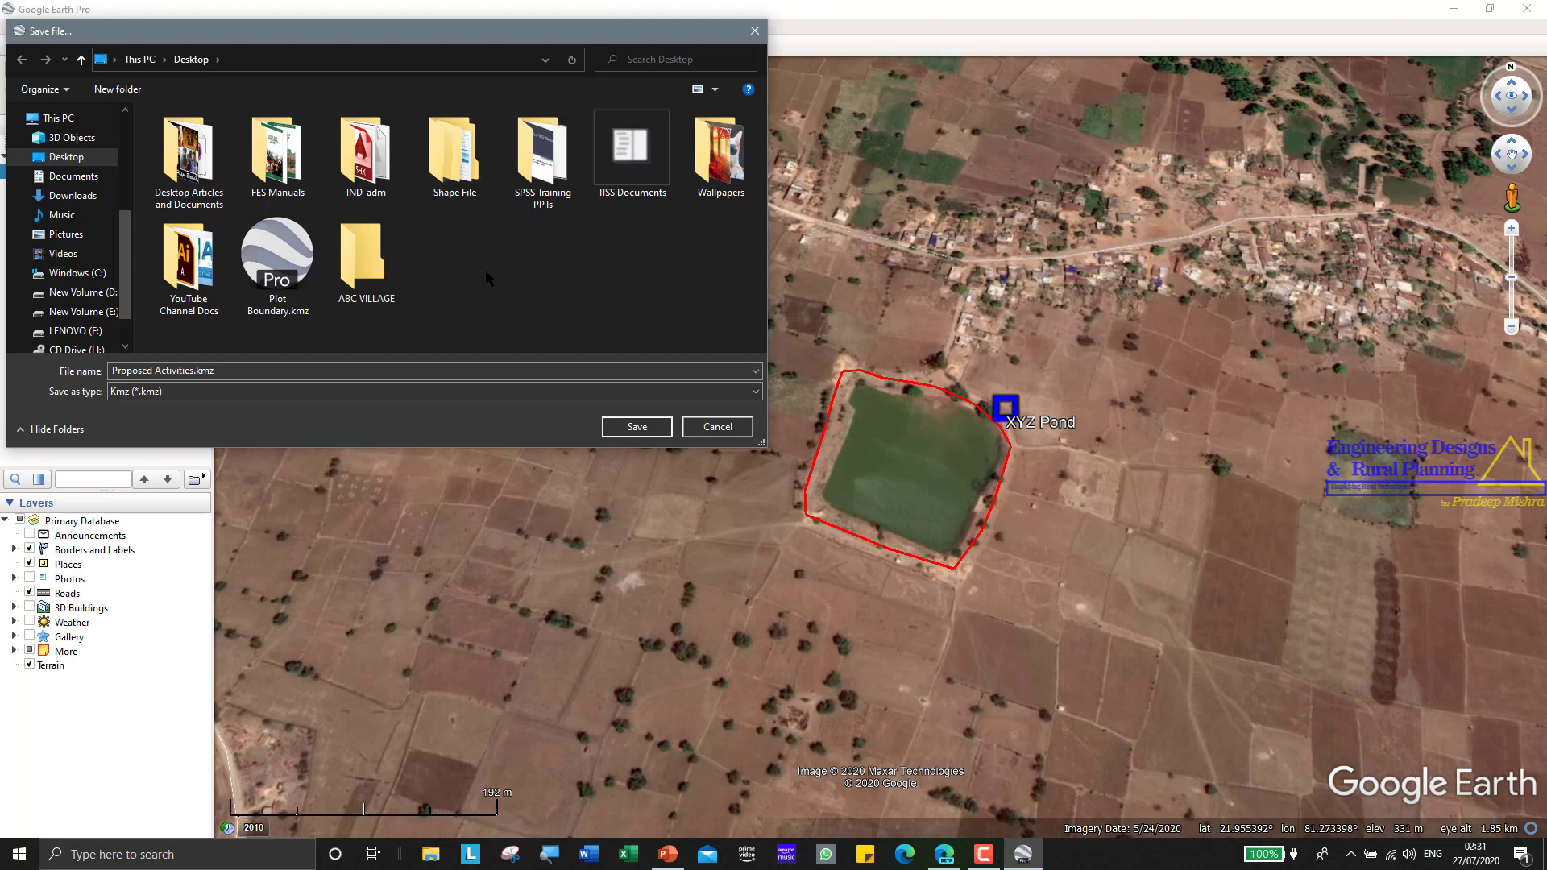
Save the Proposed Activities folder in ABC VILLAGE as Proposed Activities.kml, using the Kml file type.
left_click(356, 258)
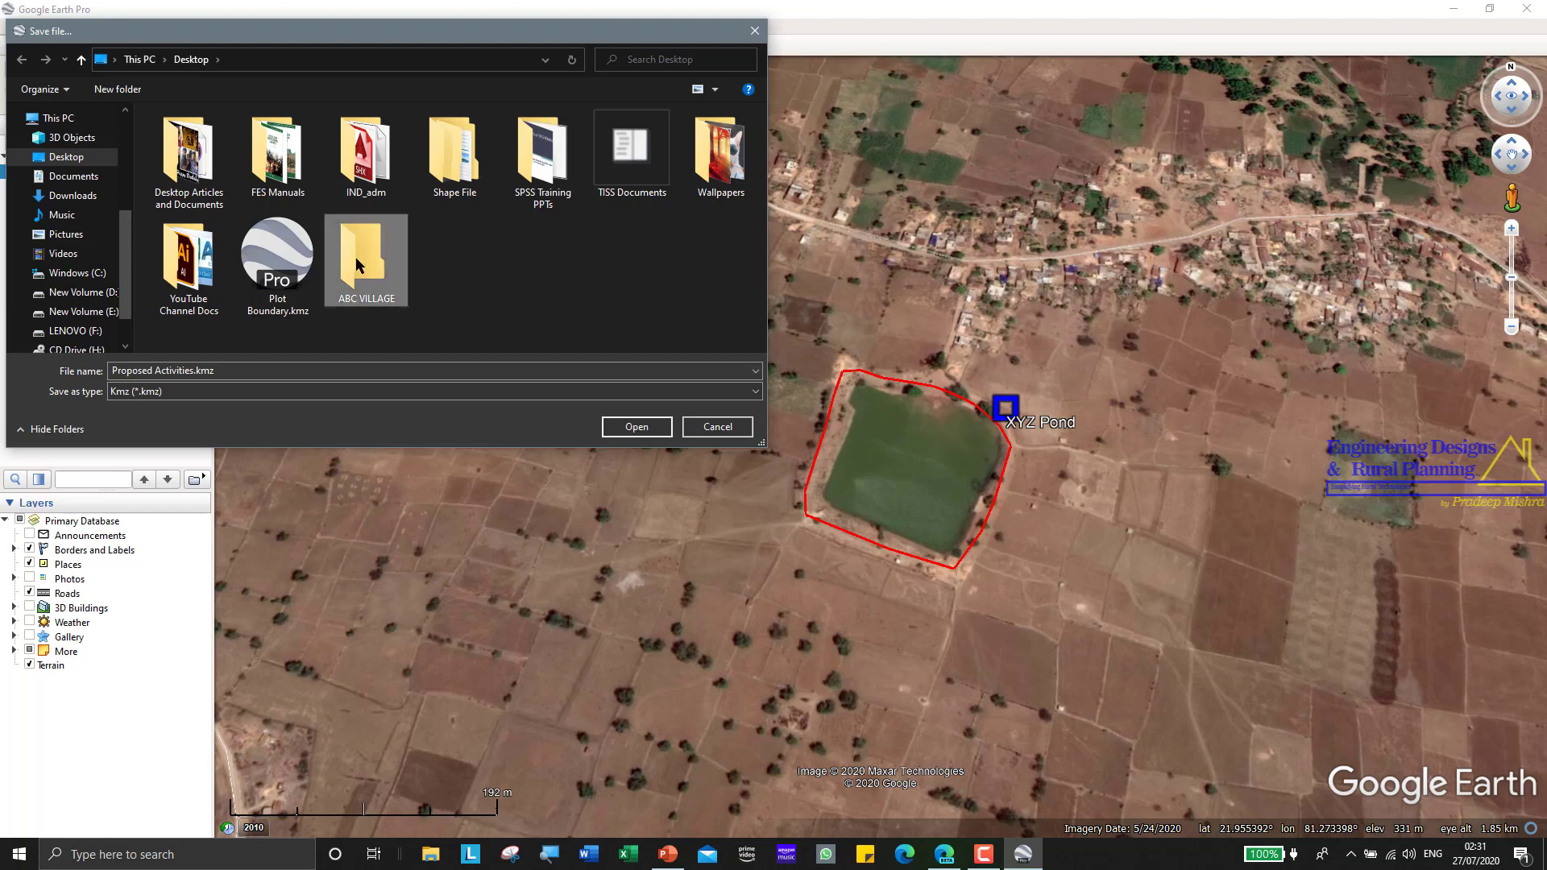
double_click(355, 258)
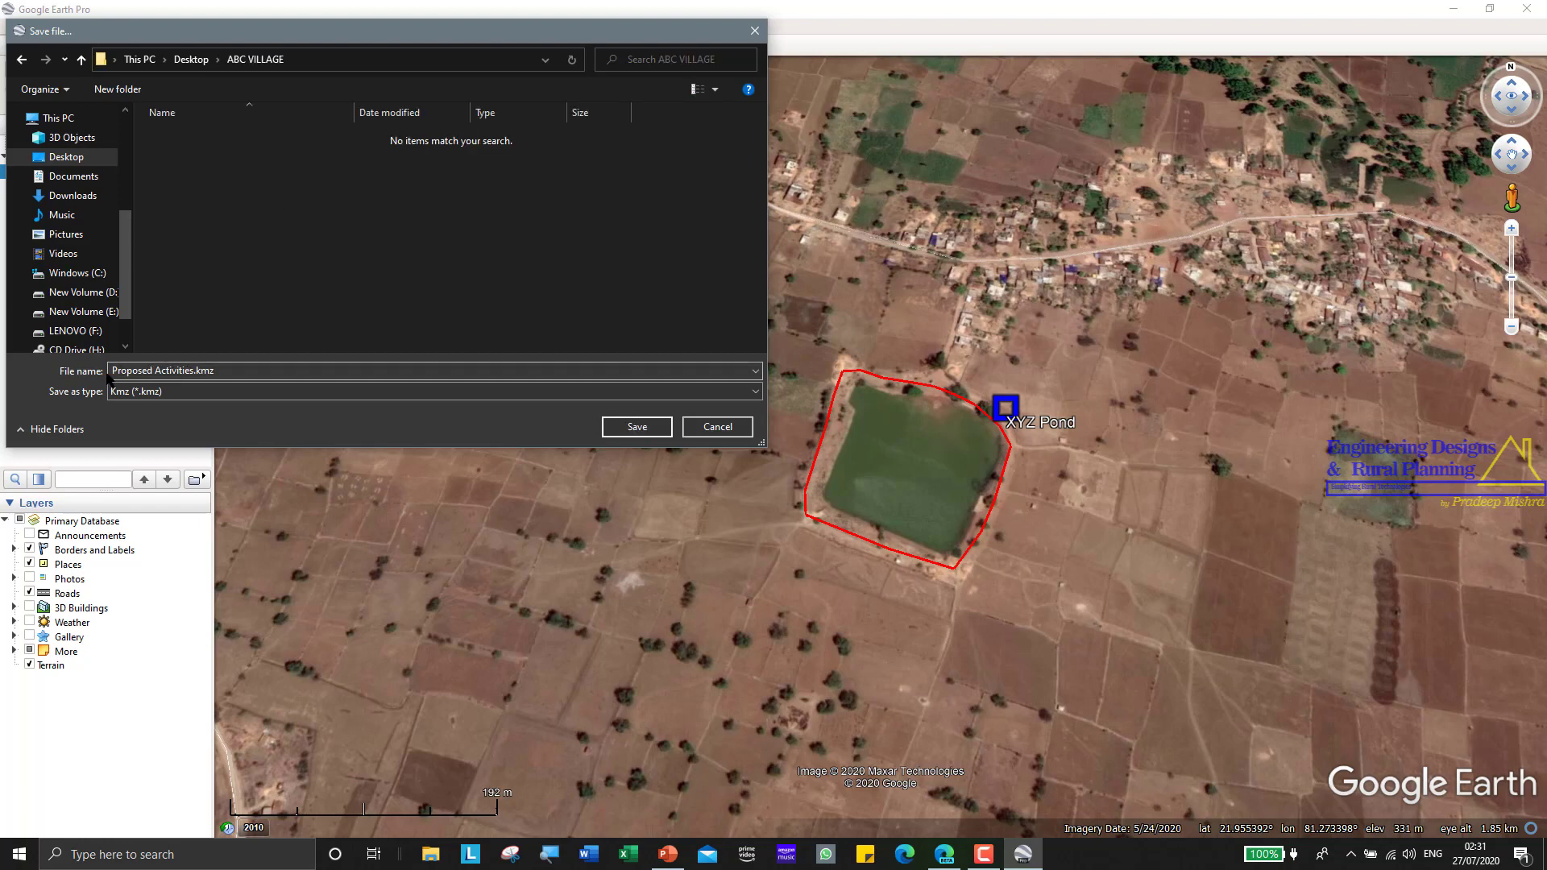
left_click(194, 394)
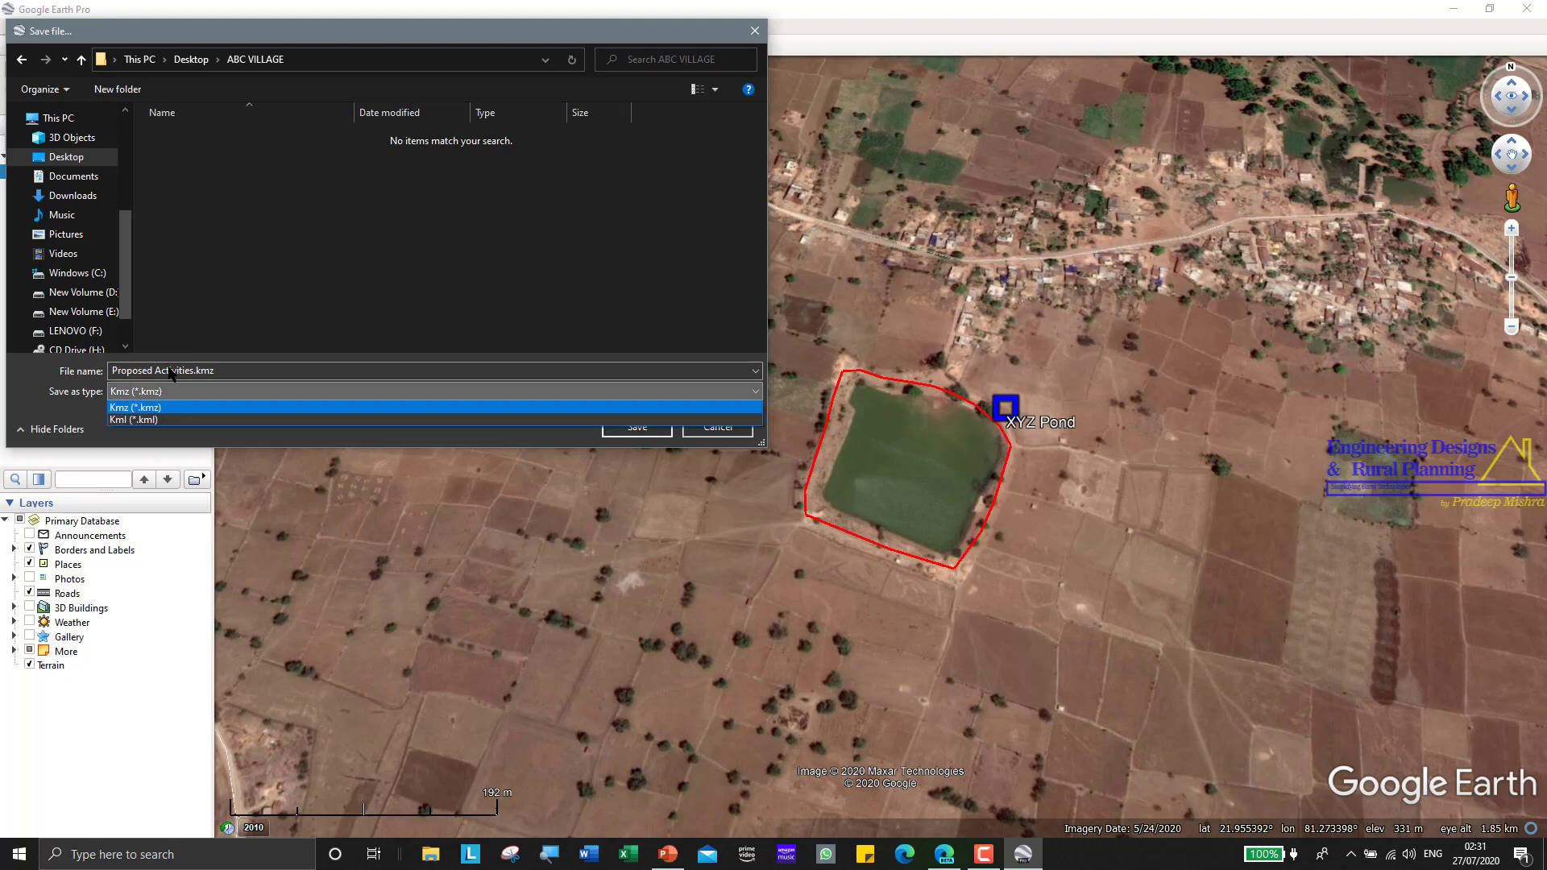
left_click(148, 419)
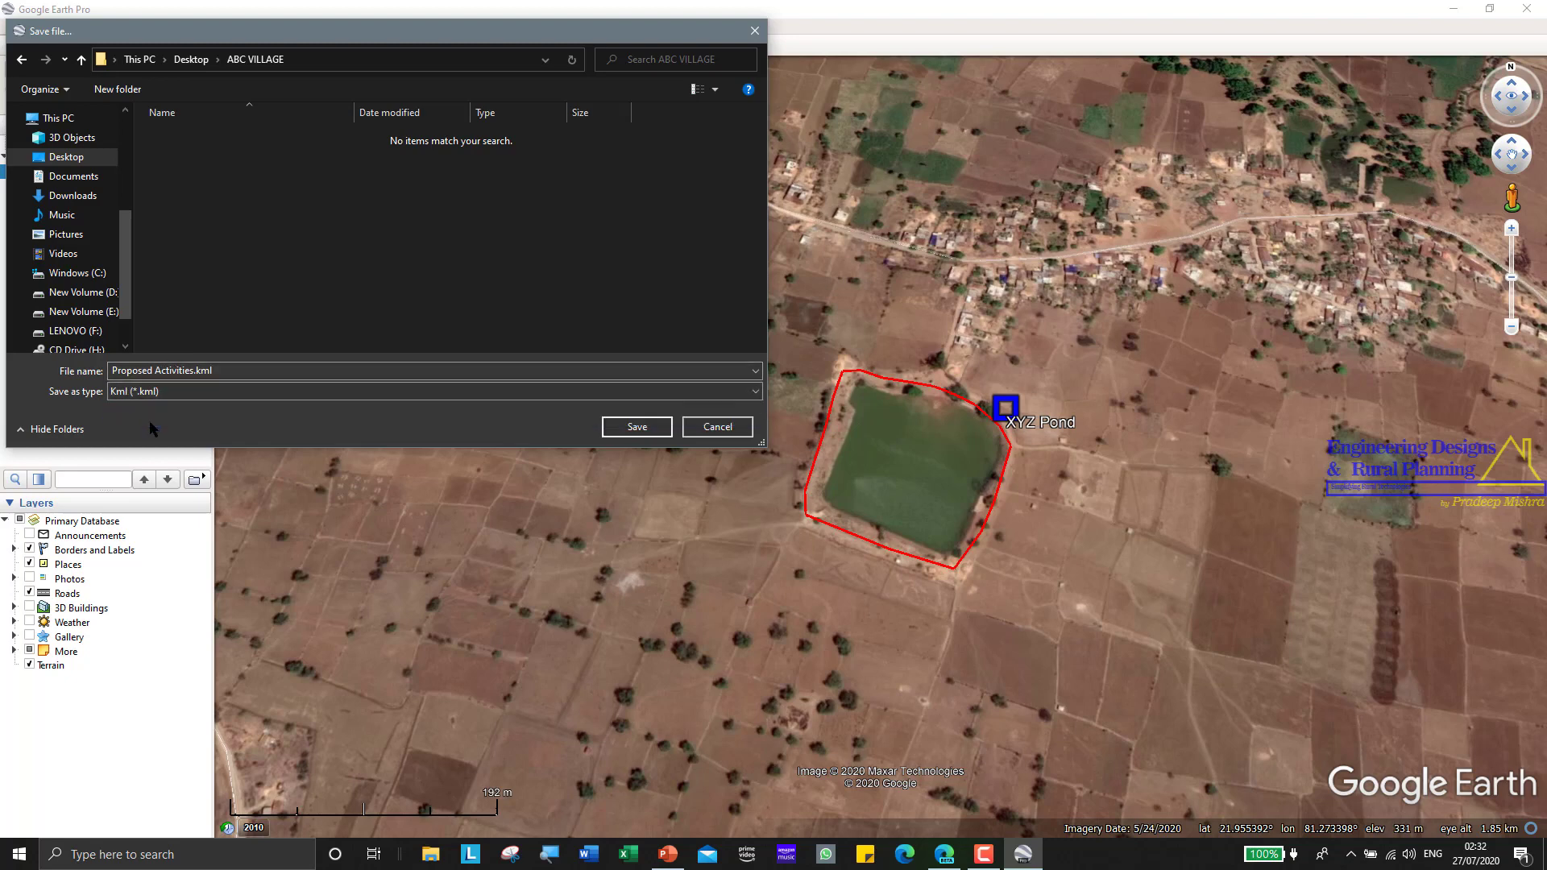
left_click(199, 393)
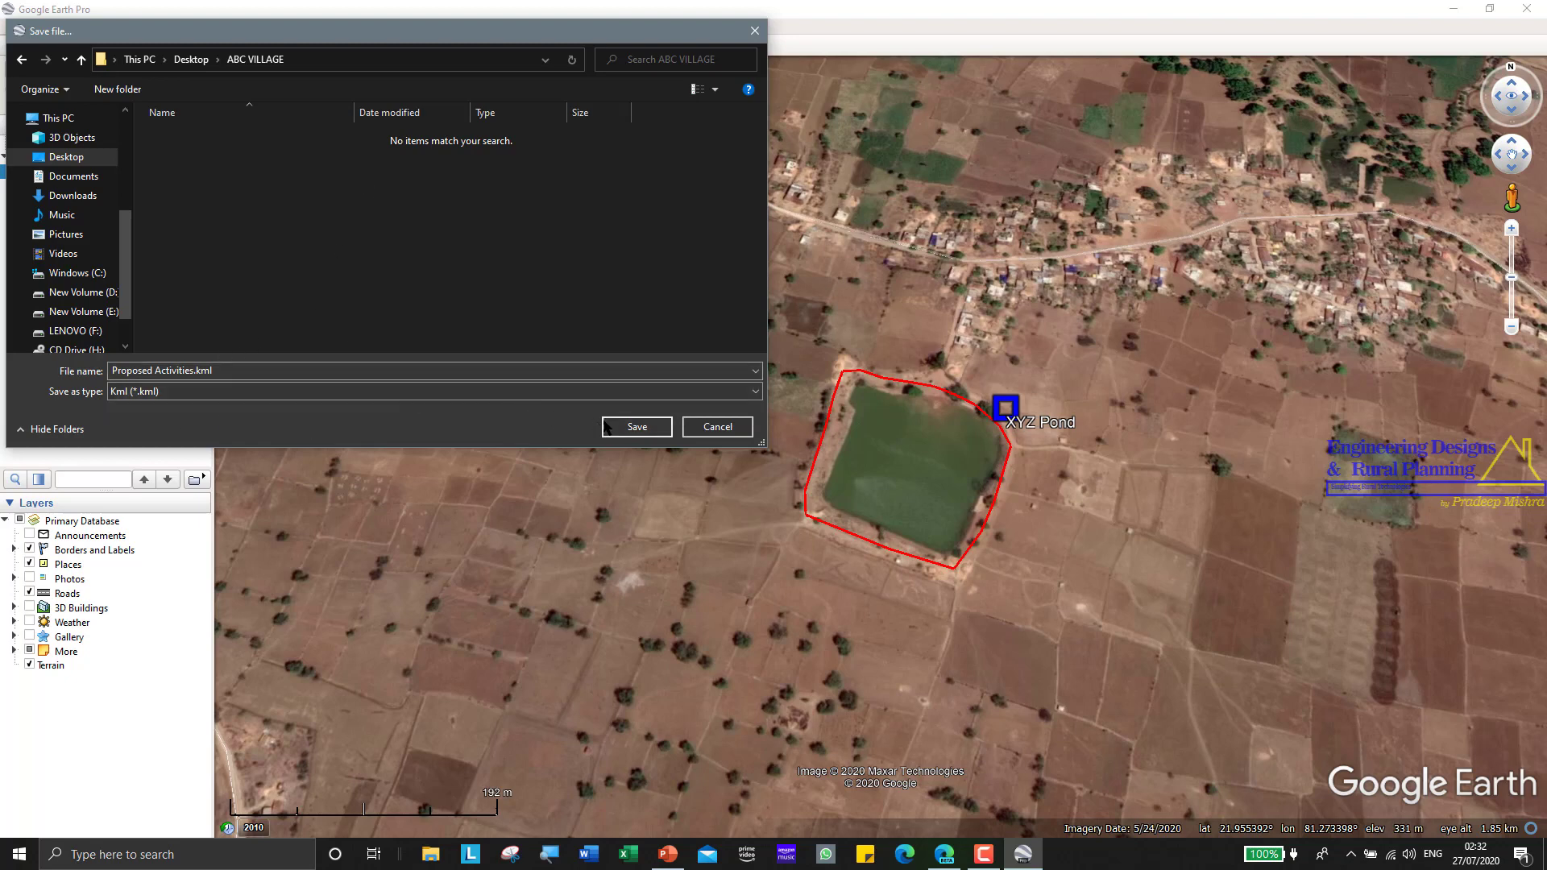
left_click(632, 426)
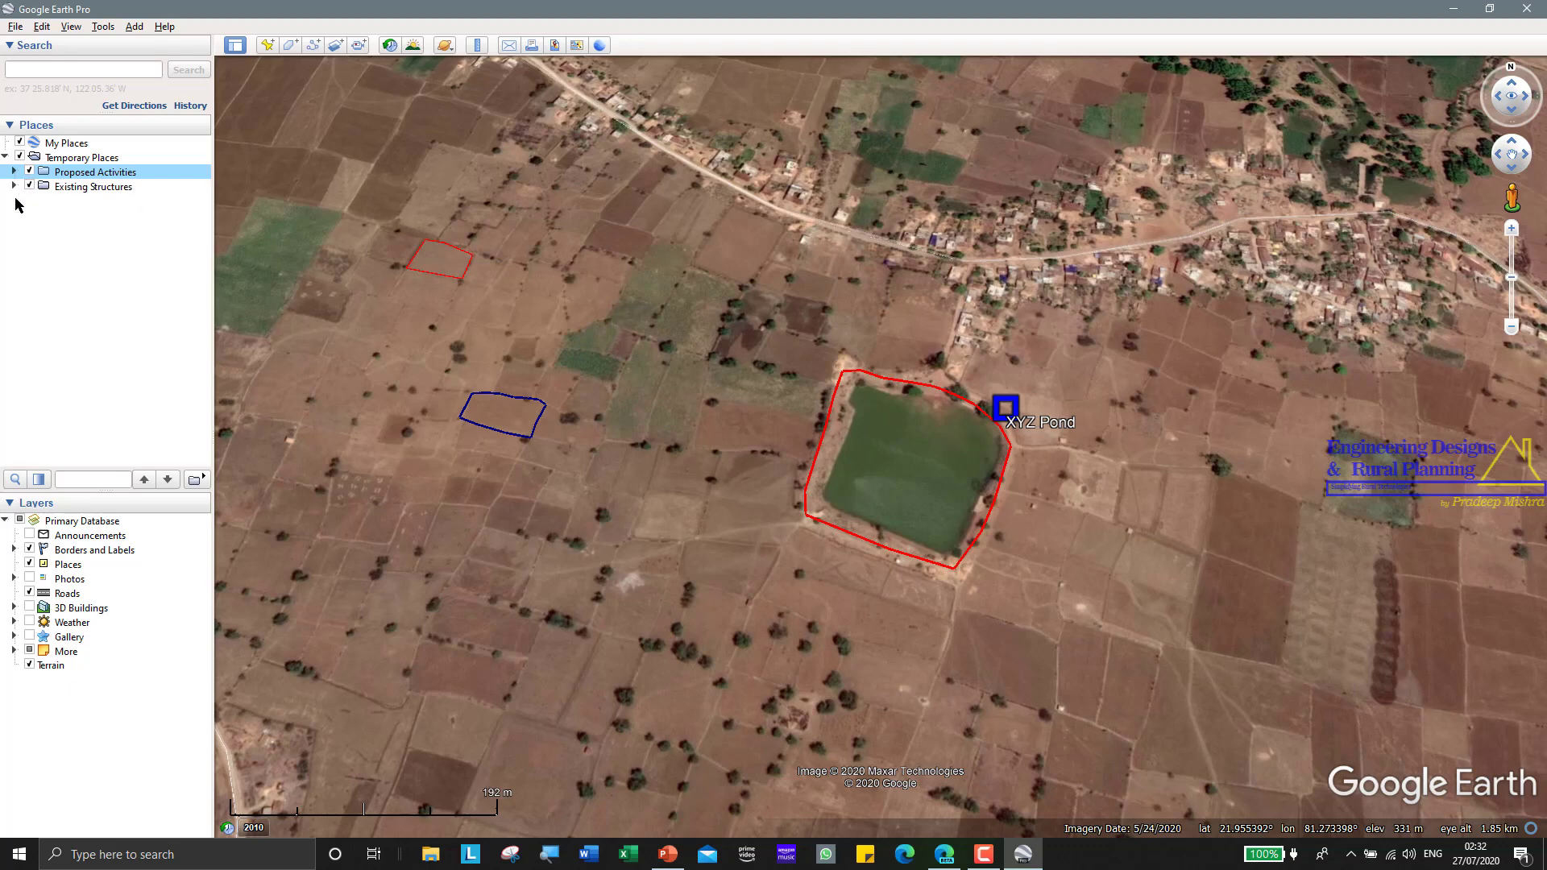
Save the Existing Structures folder in ABC VILLAGE as Existing Structures.kml.
right_click(103, 189)
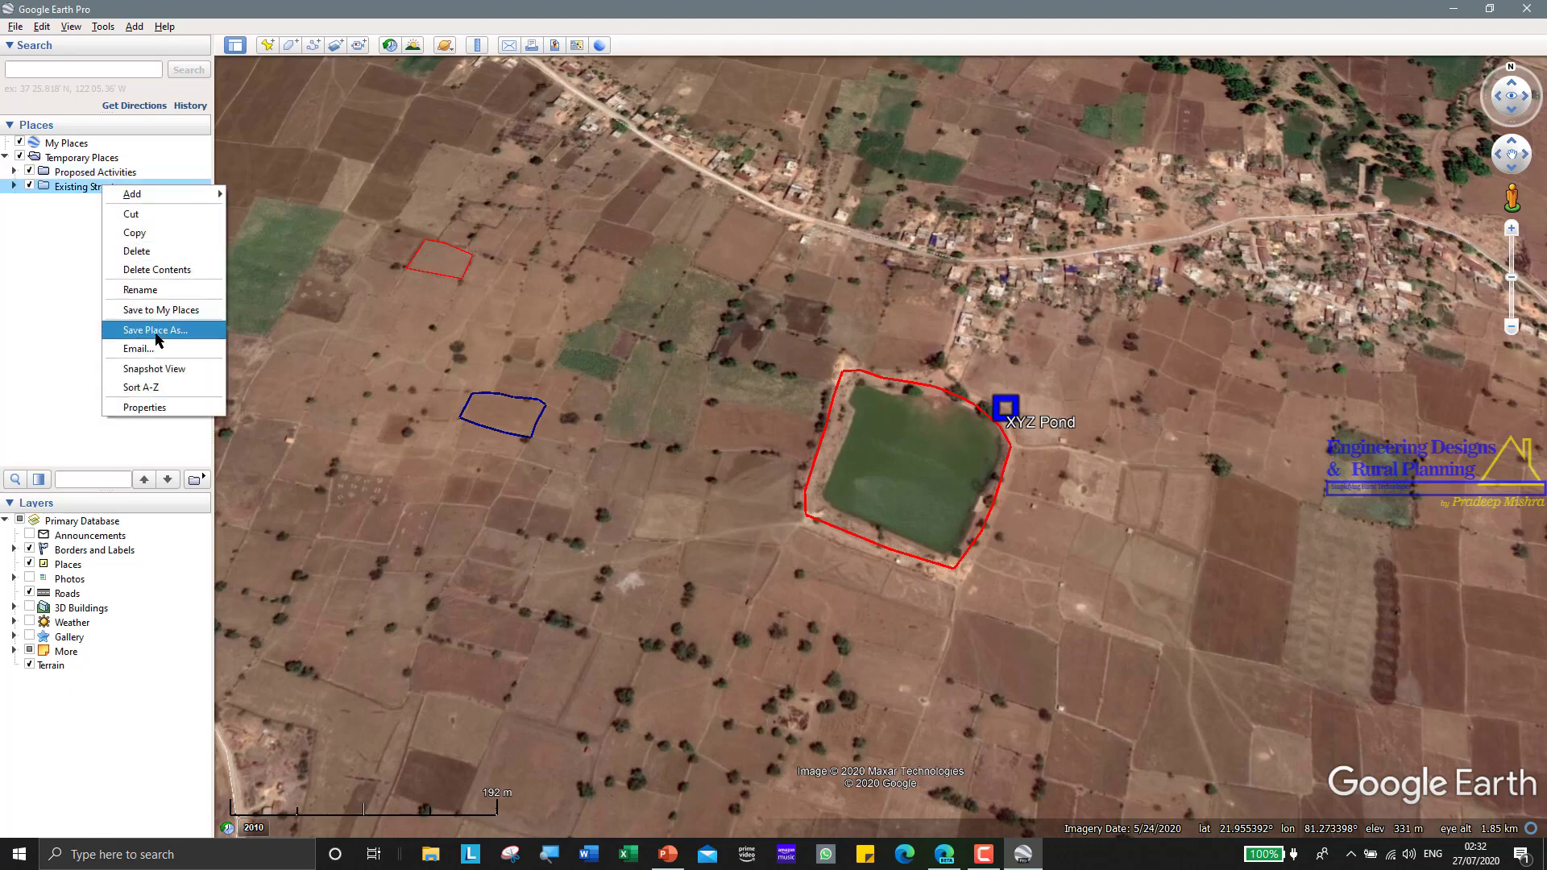
left_click(155, 331)
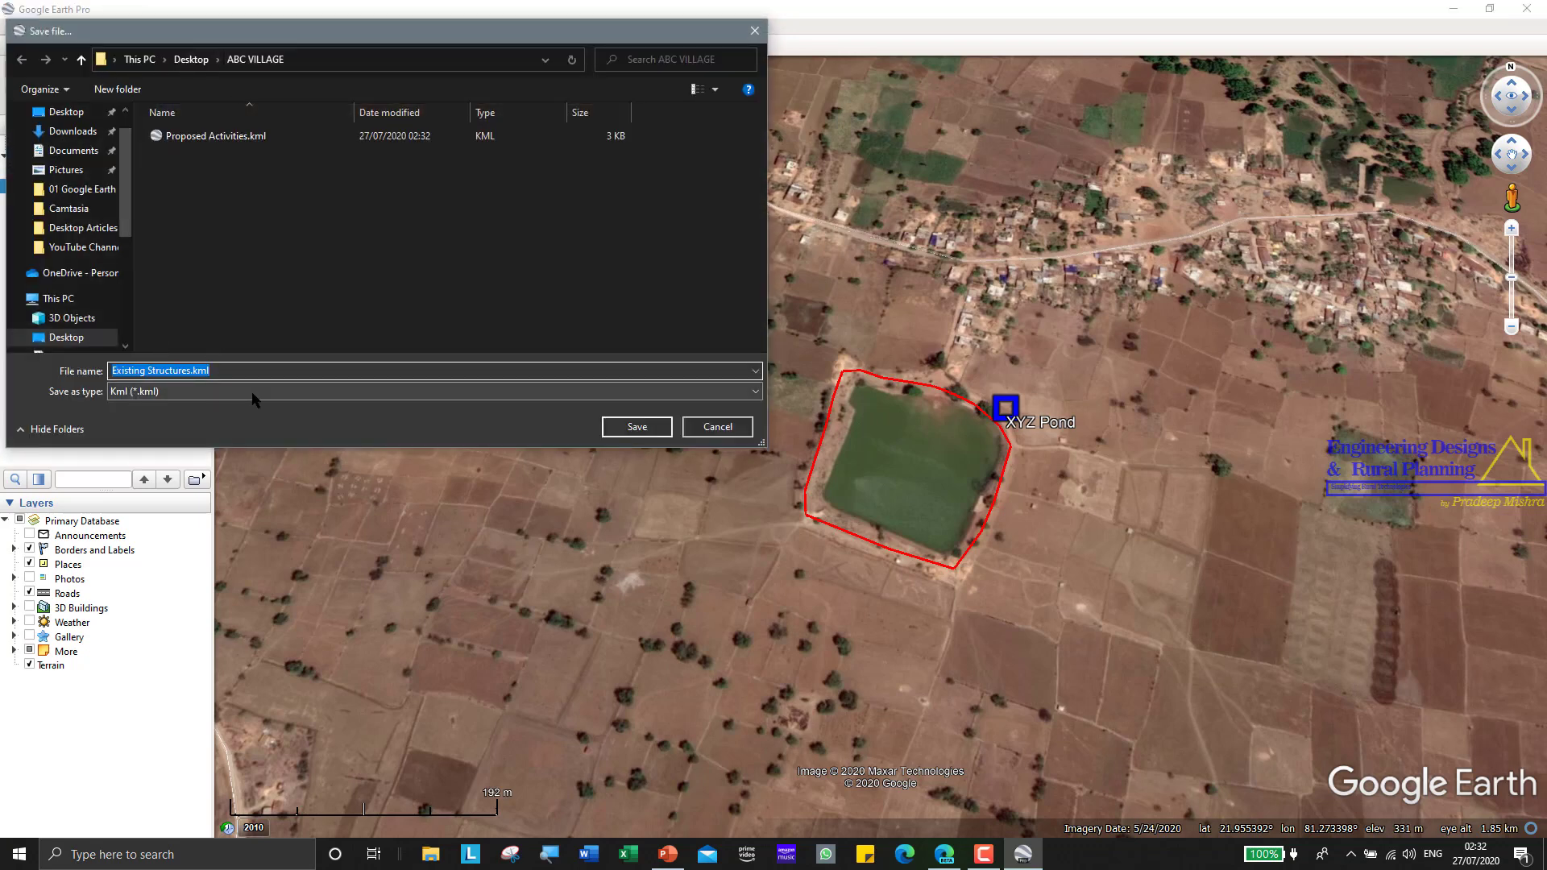
left_click(637, 426)
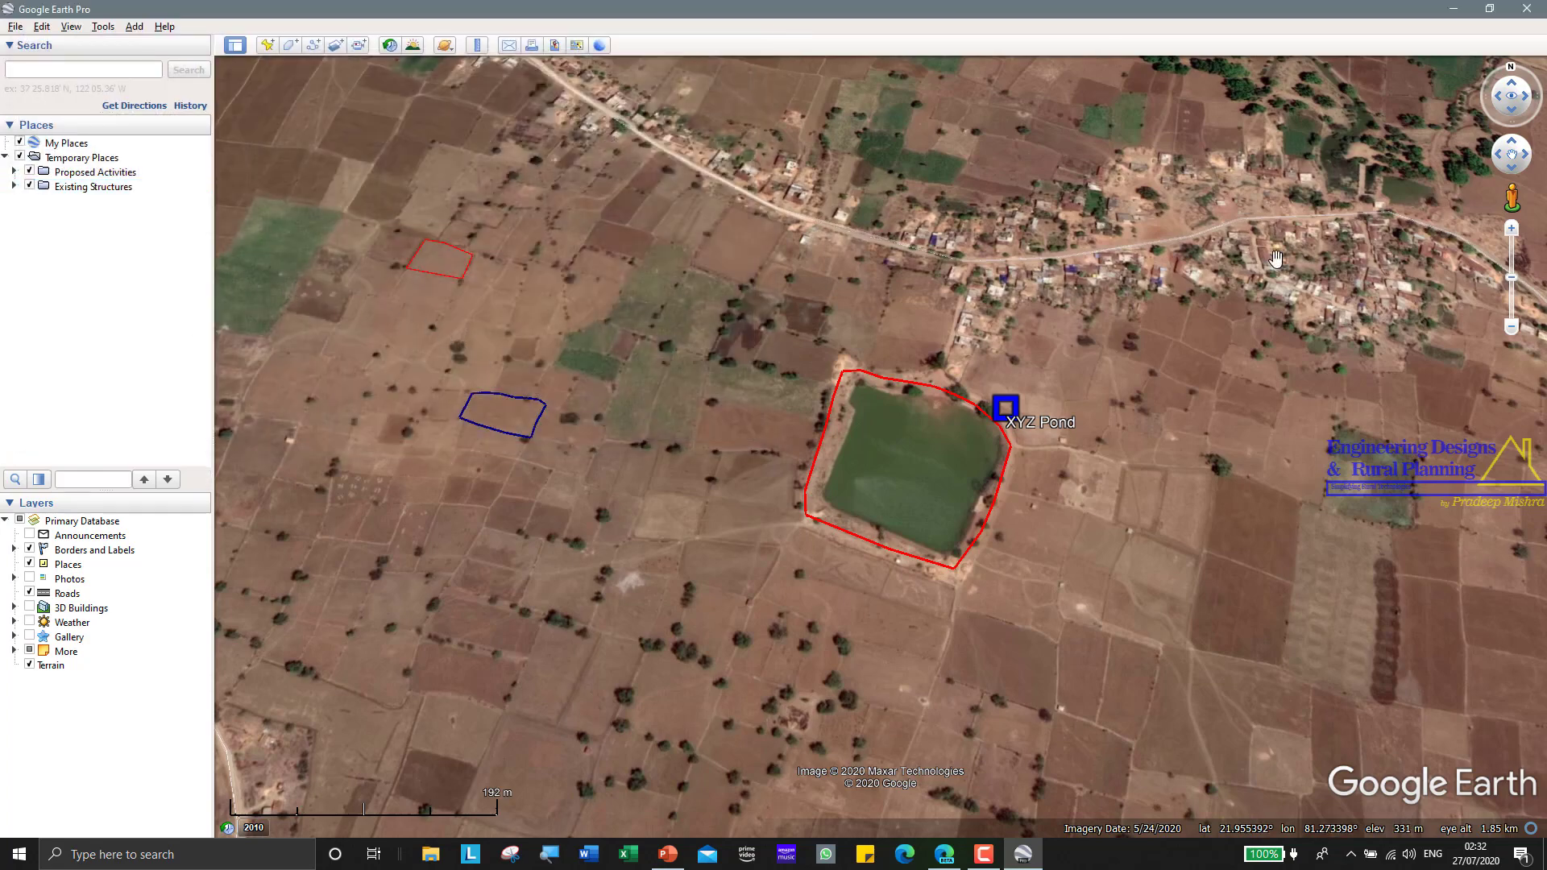
Minimize the map window and open the ABC VILLAGE folder on the desktop to check the saved KML files.
left_click(1453, 8)
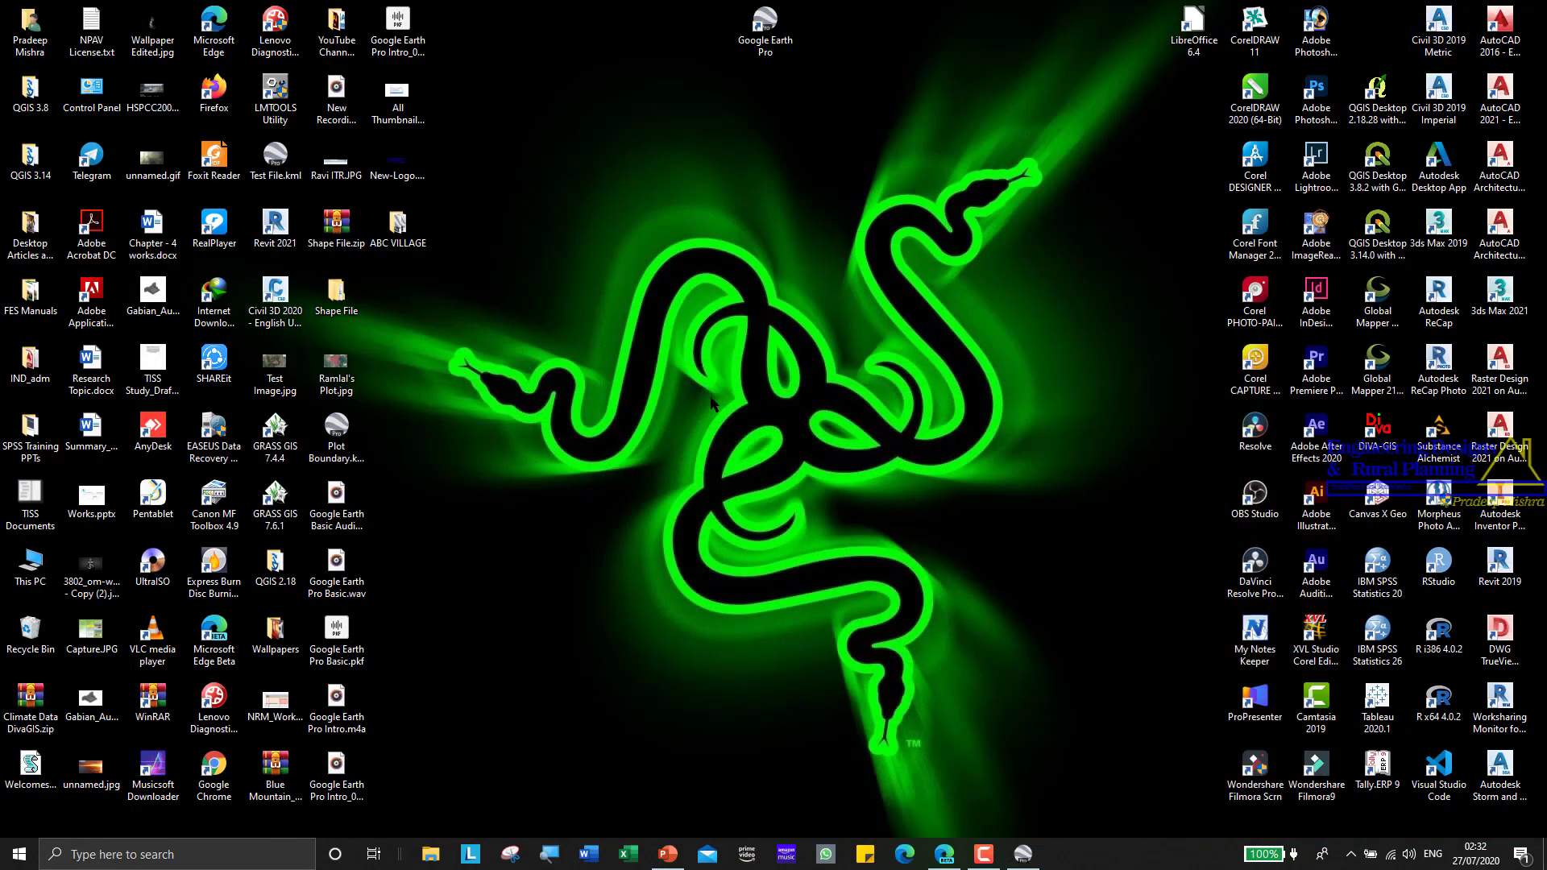
left_click(412, 242)
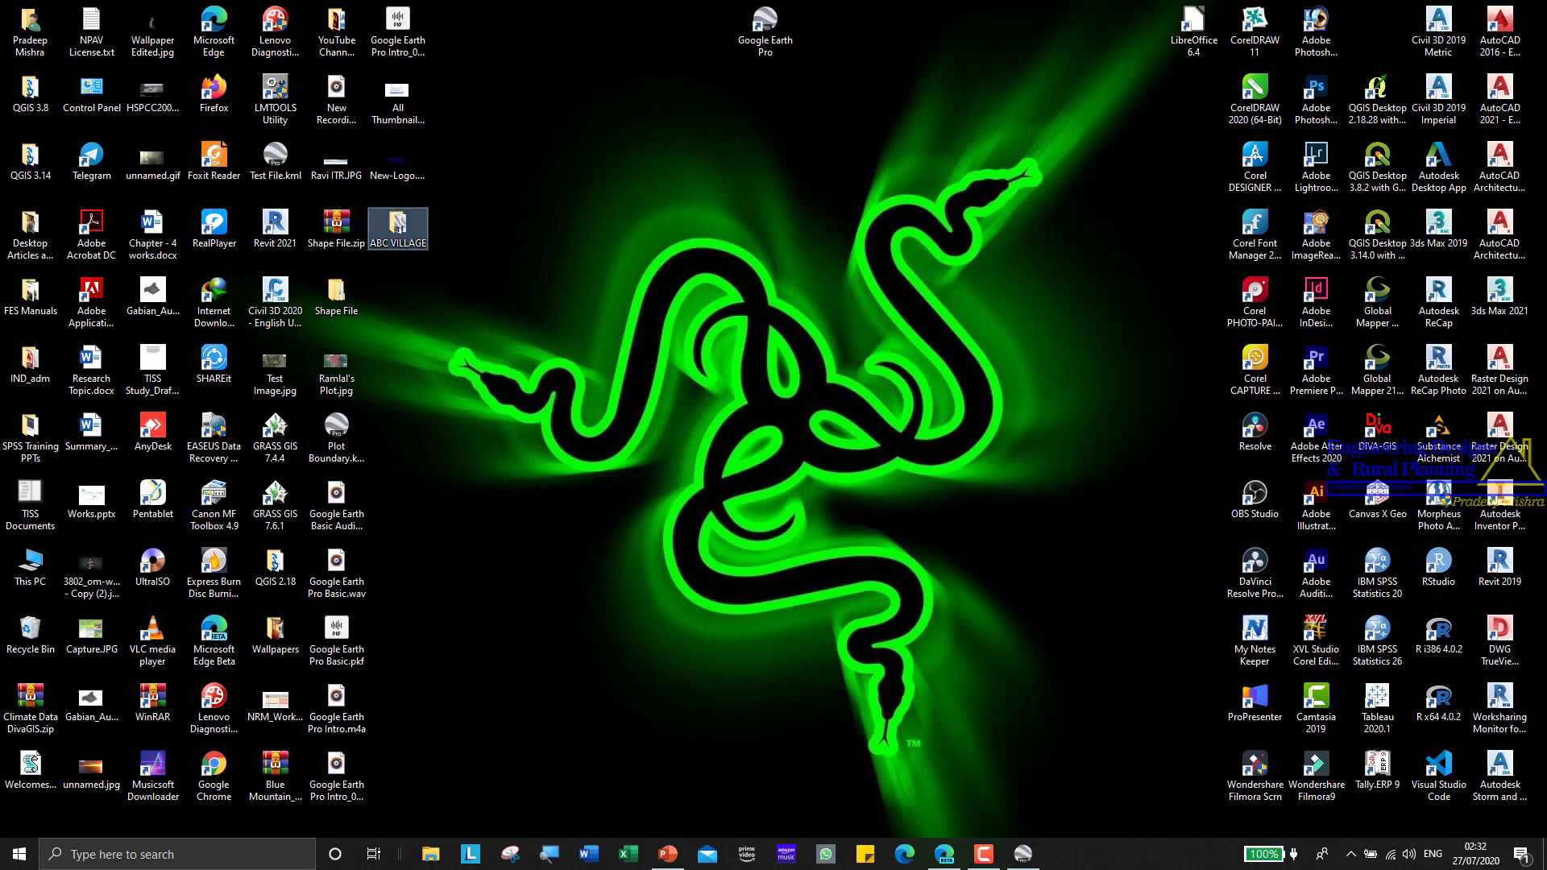
left_click(547, 238)
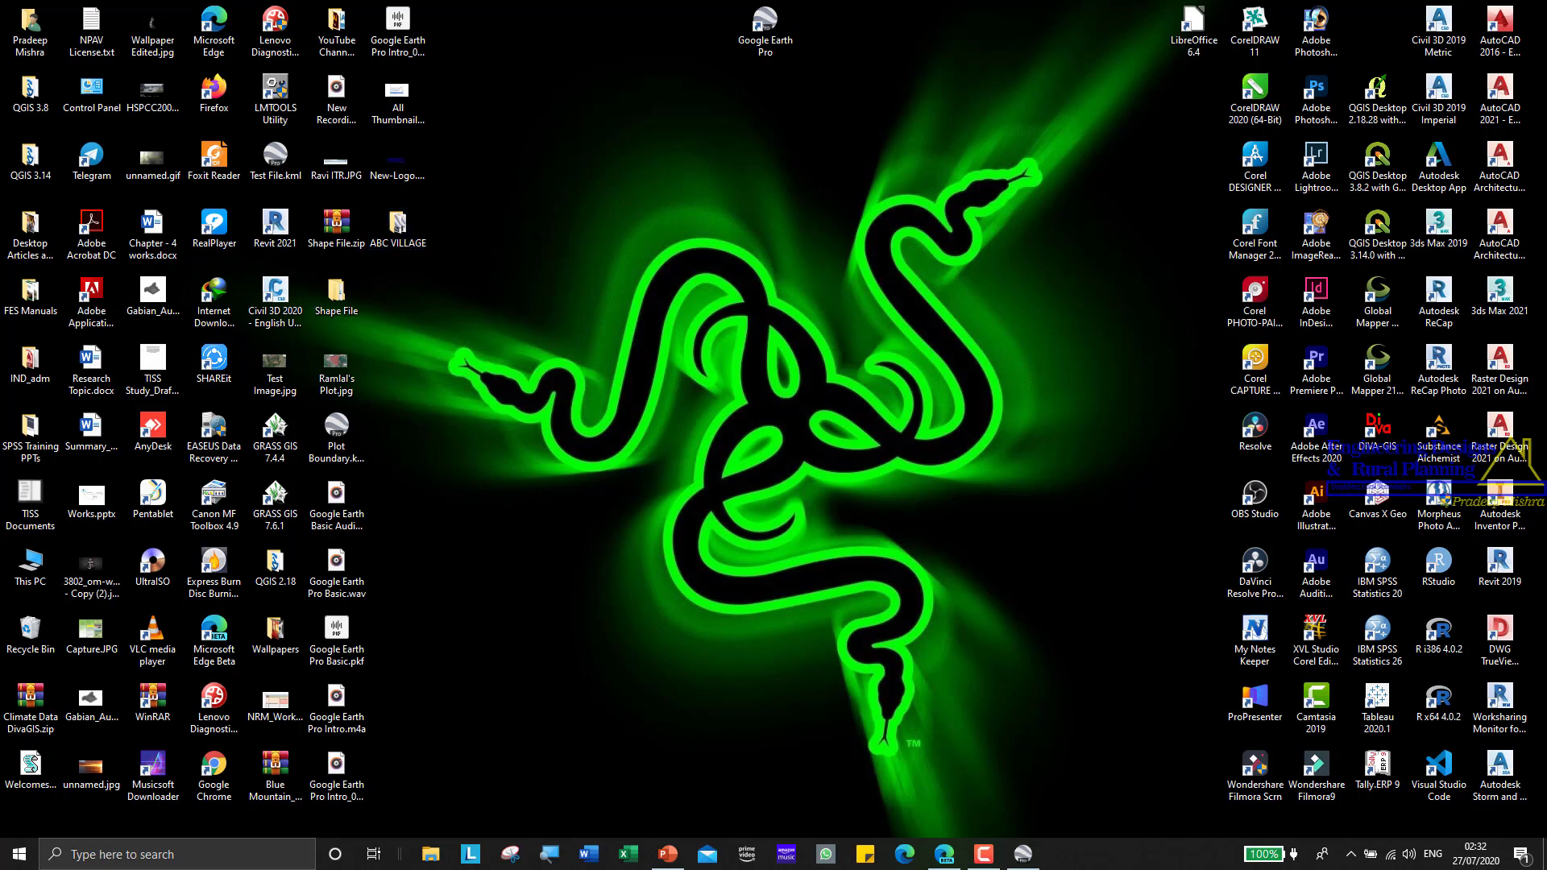
double_click(398, 229)
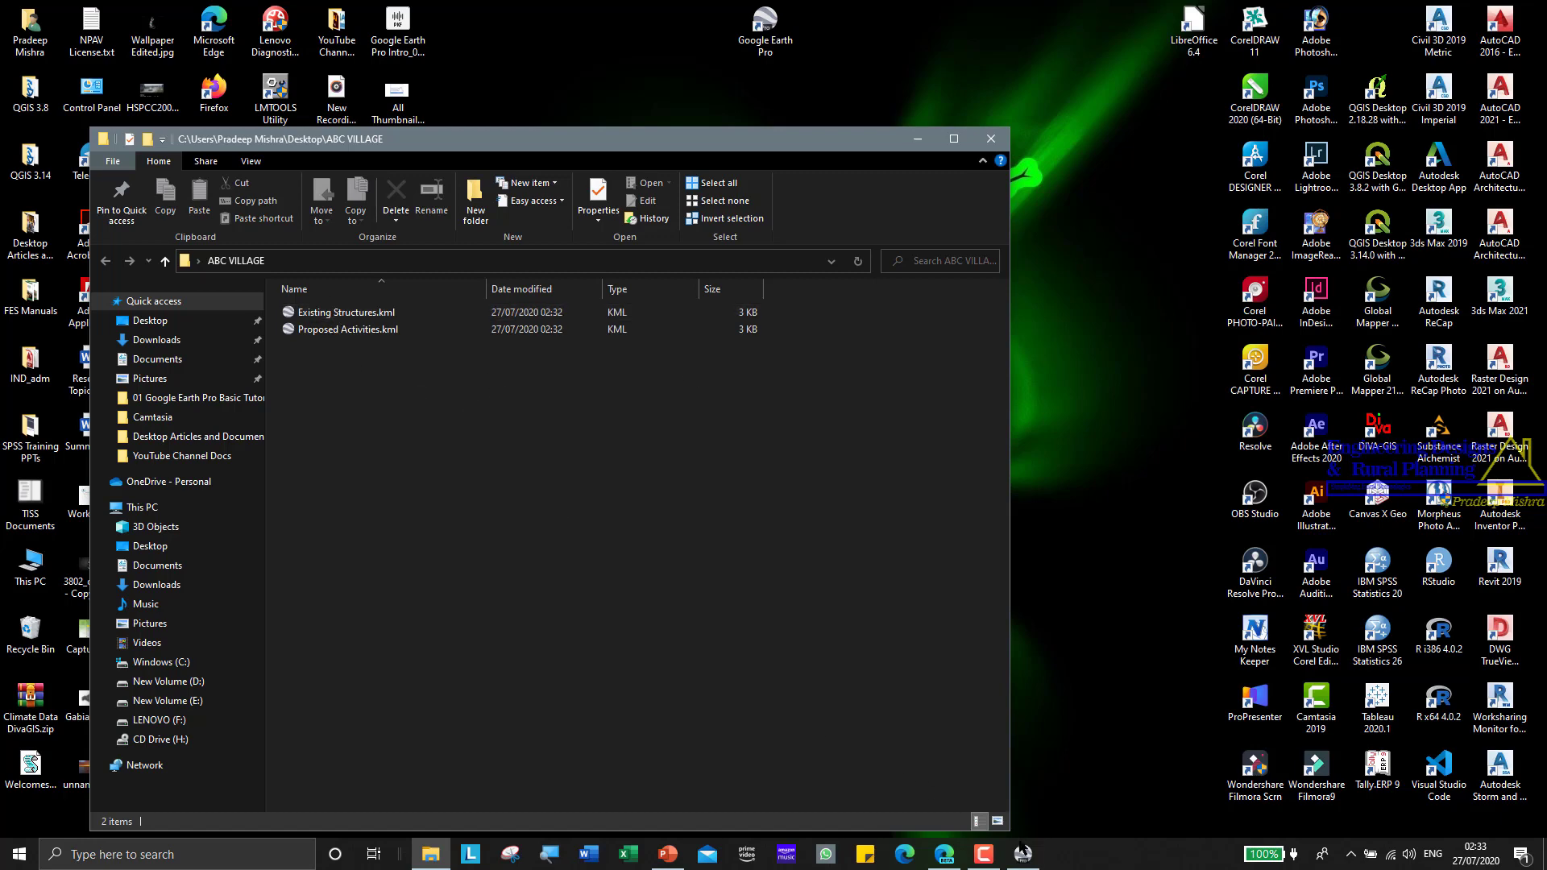
Switch back to Google Earth Pro and delete the Proposed Activities and Existing Structures folders with their contents from Temporary Places.
left_click(1021, 853)
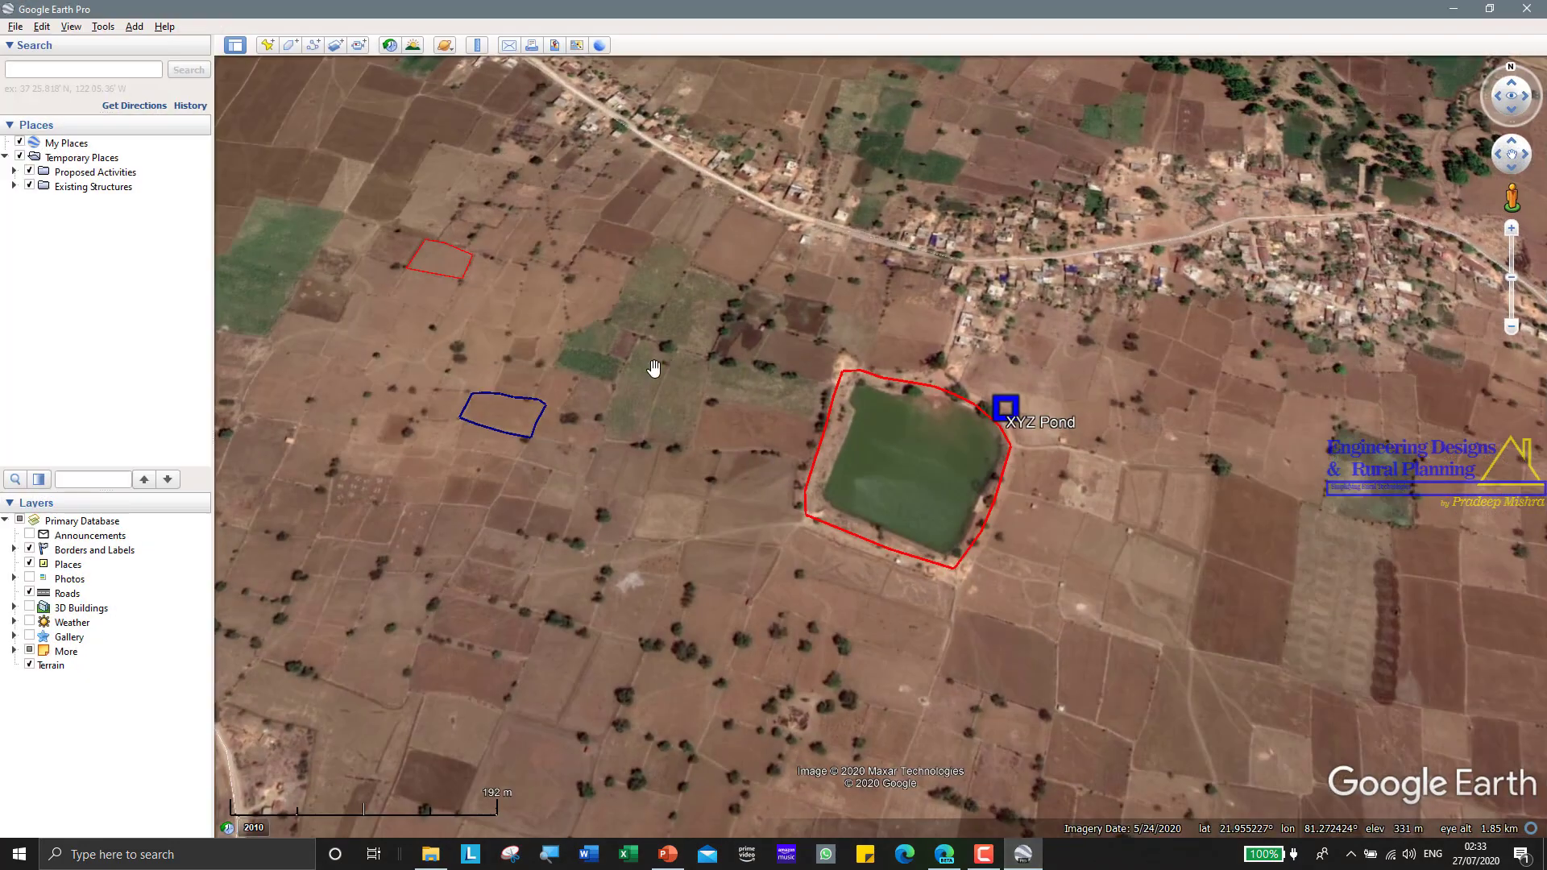
left_click(93, 186)
left_click(94, 172, "shift")
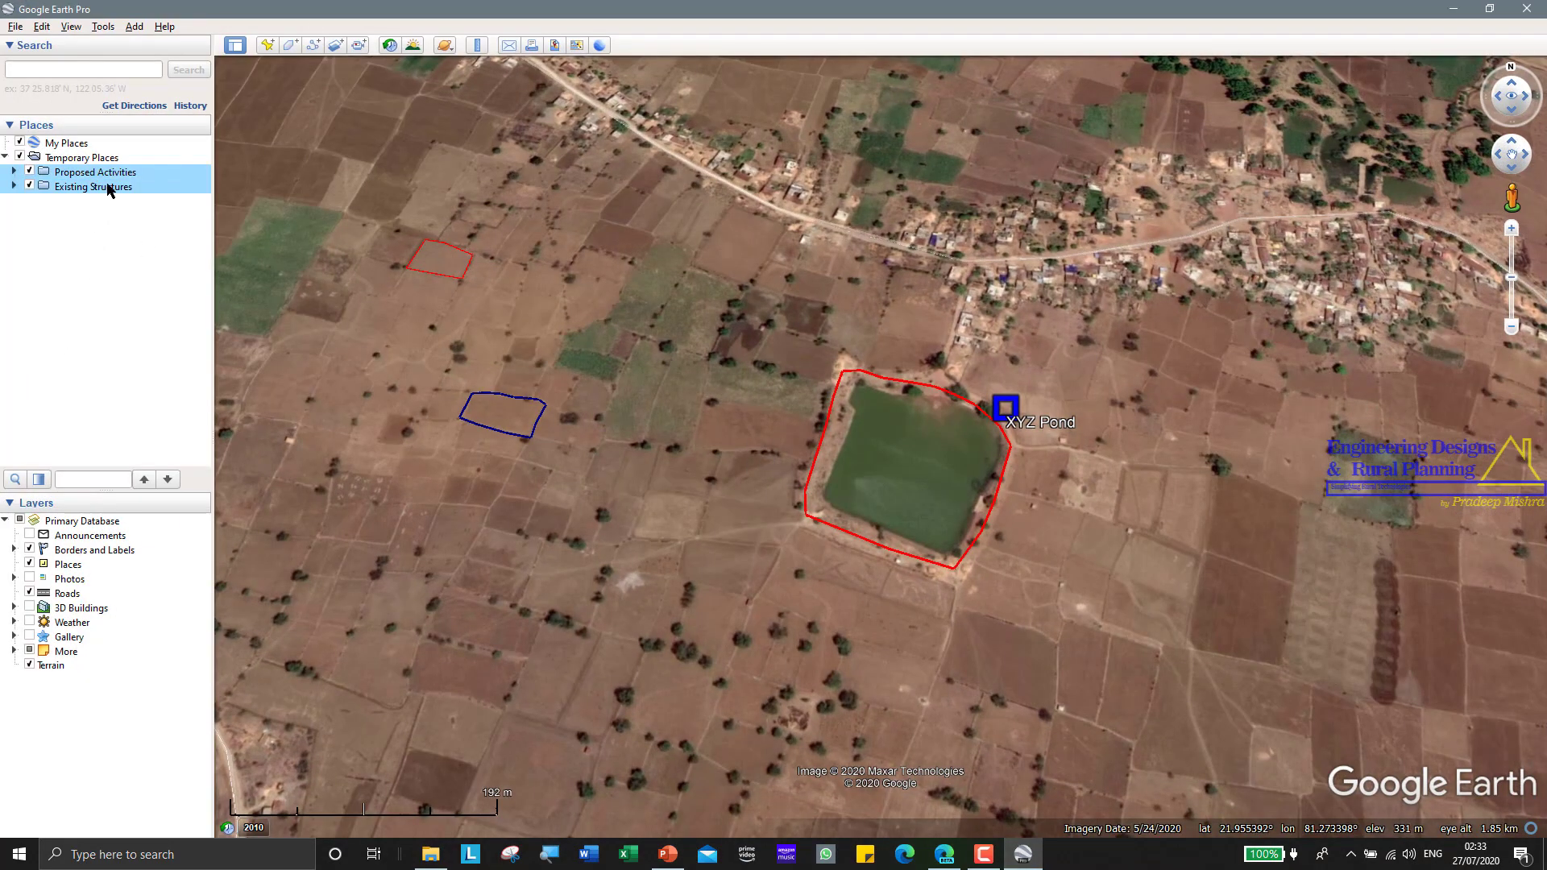
key("Delete")
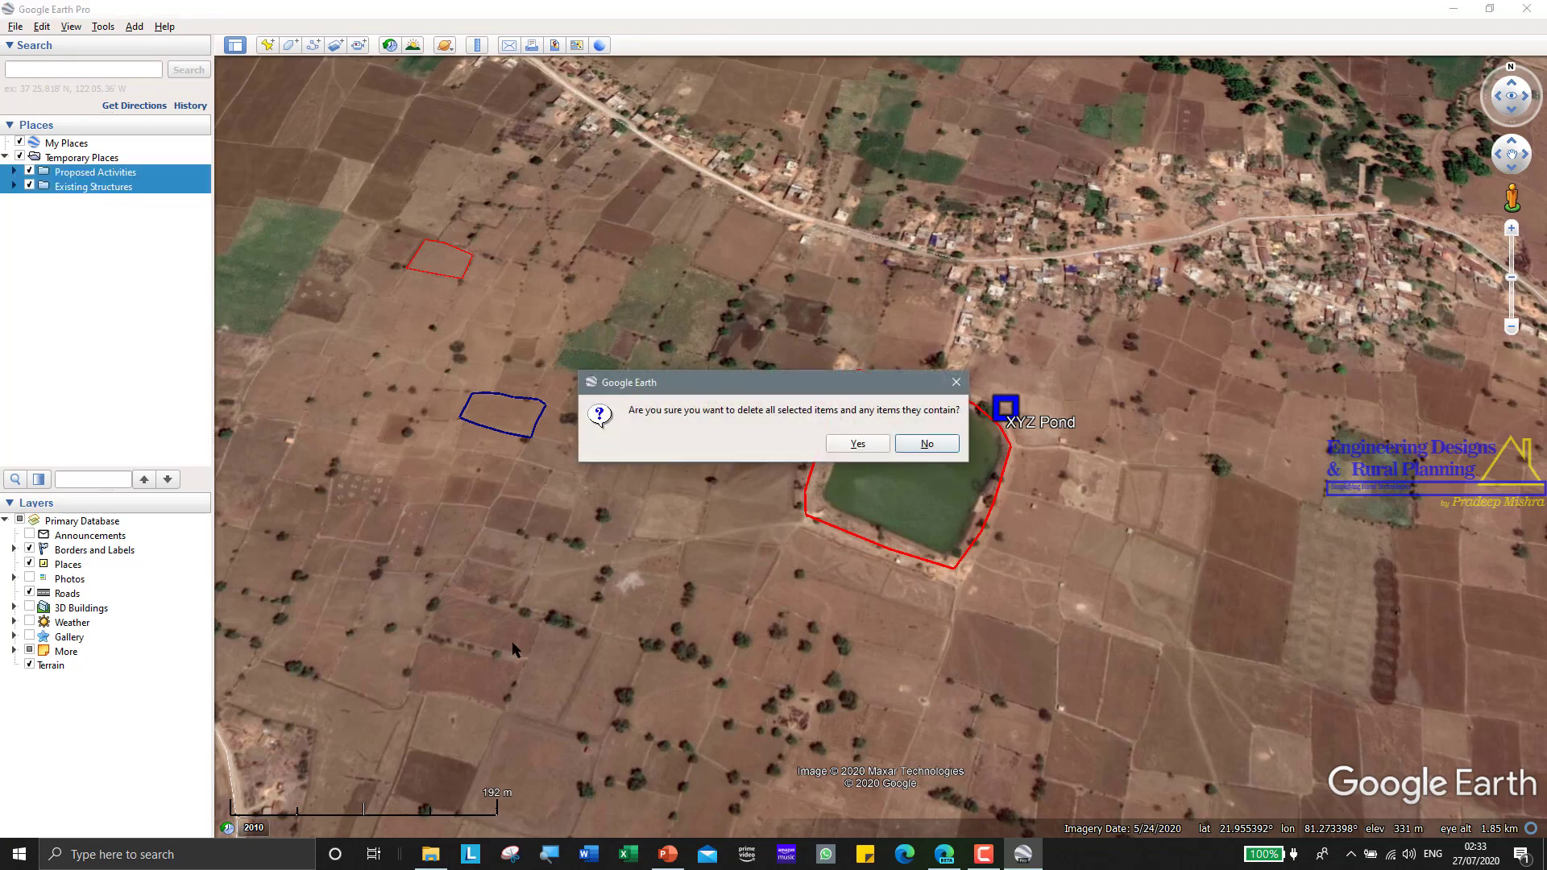
left_click(857, 444)
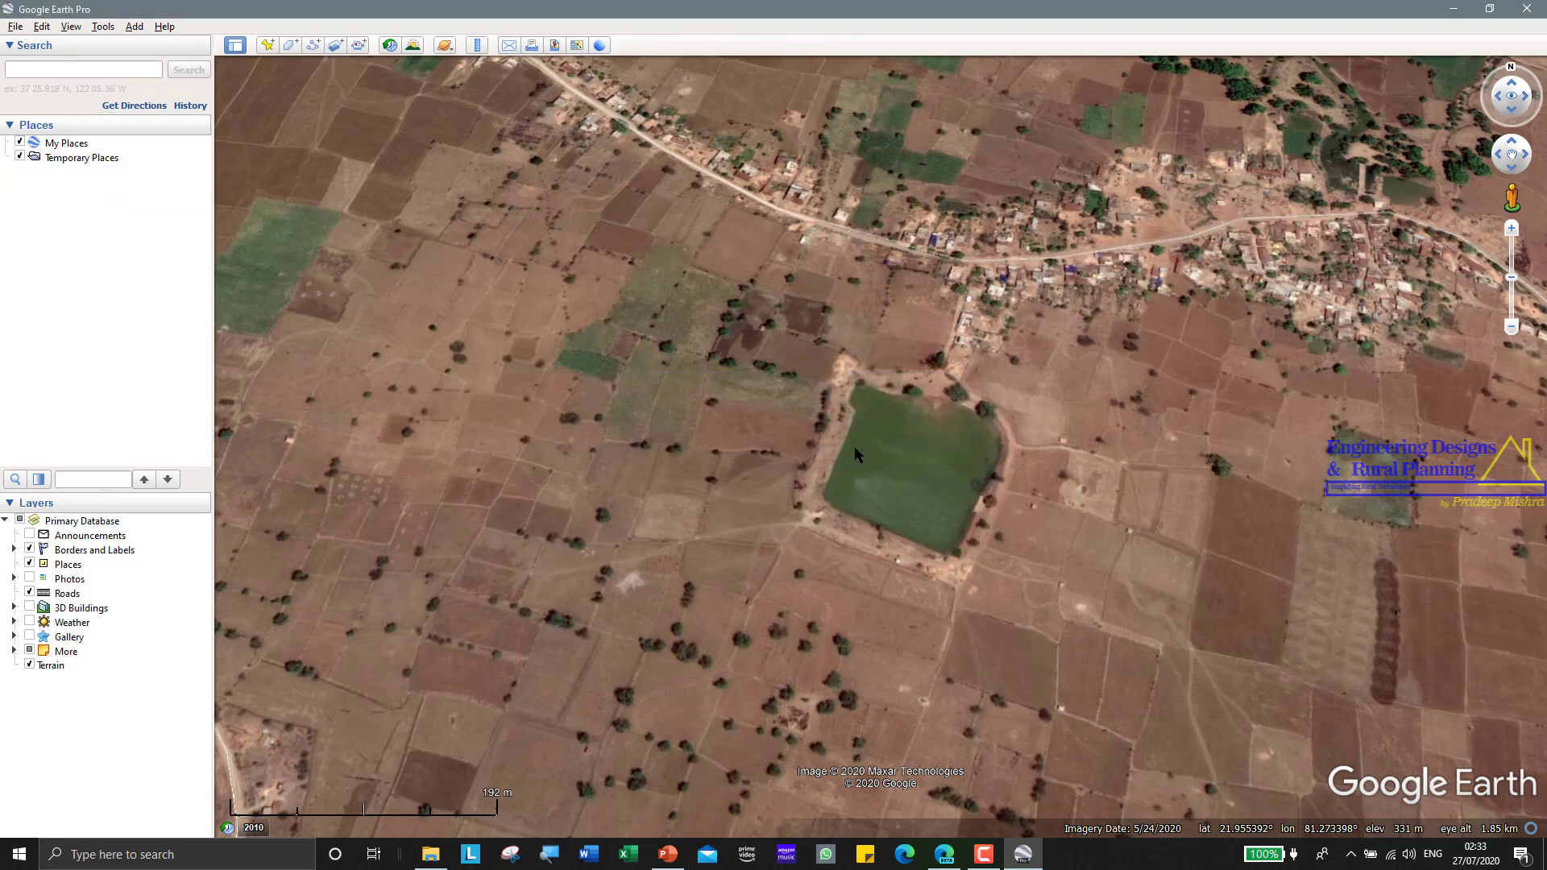
Zoom out from the village pond until the whole globe is in view.
scroll(829, 608, "down", 3)
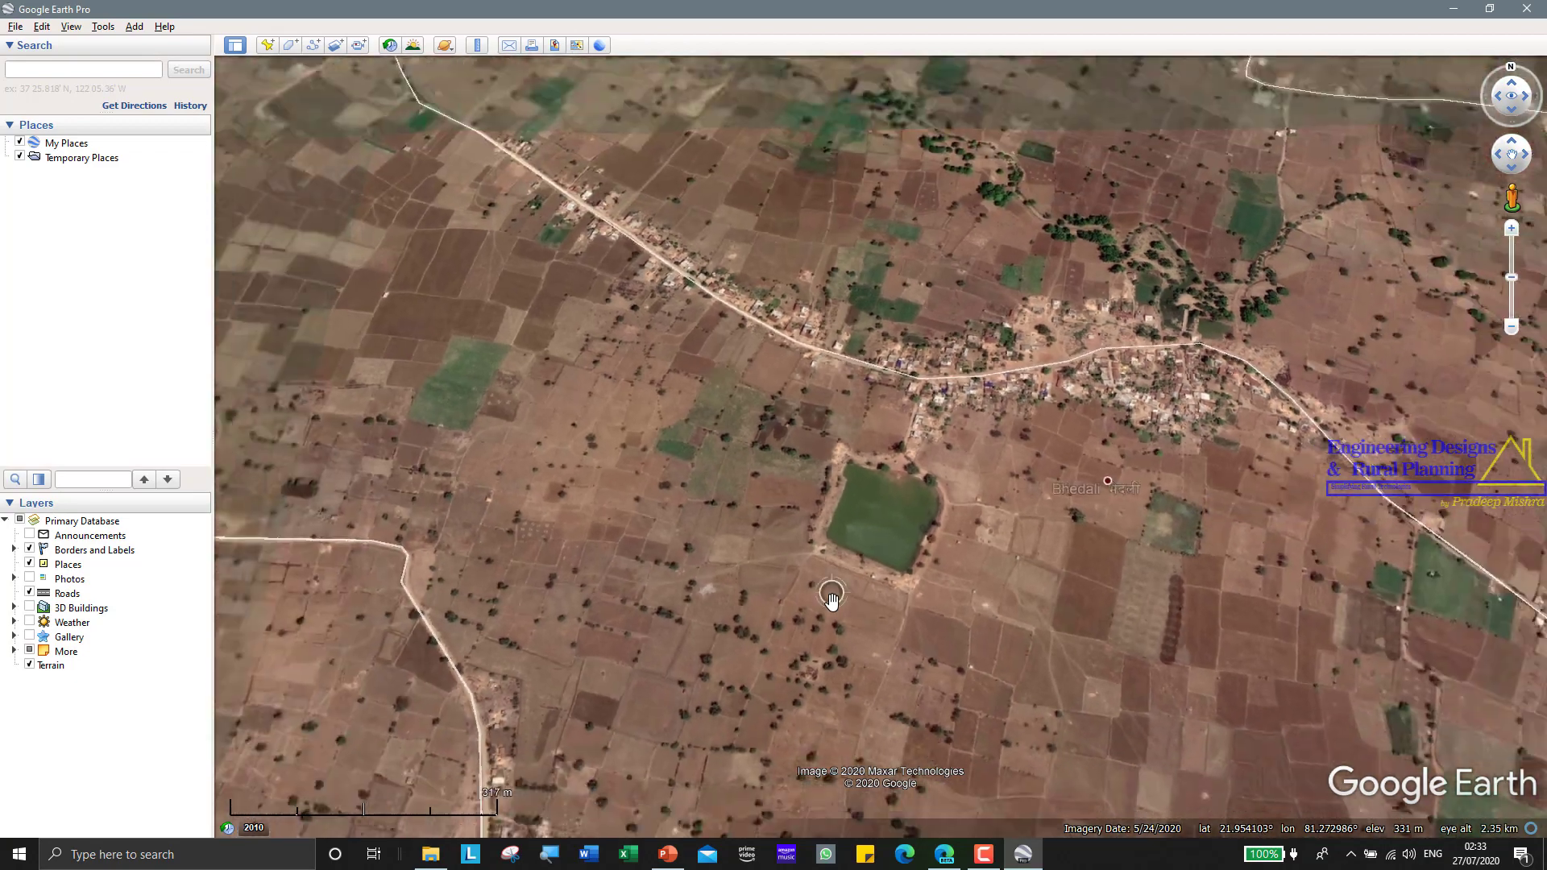
scroll(848, 532, "down", 5)
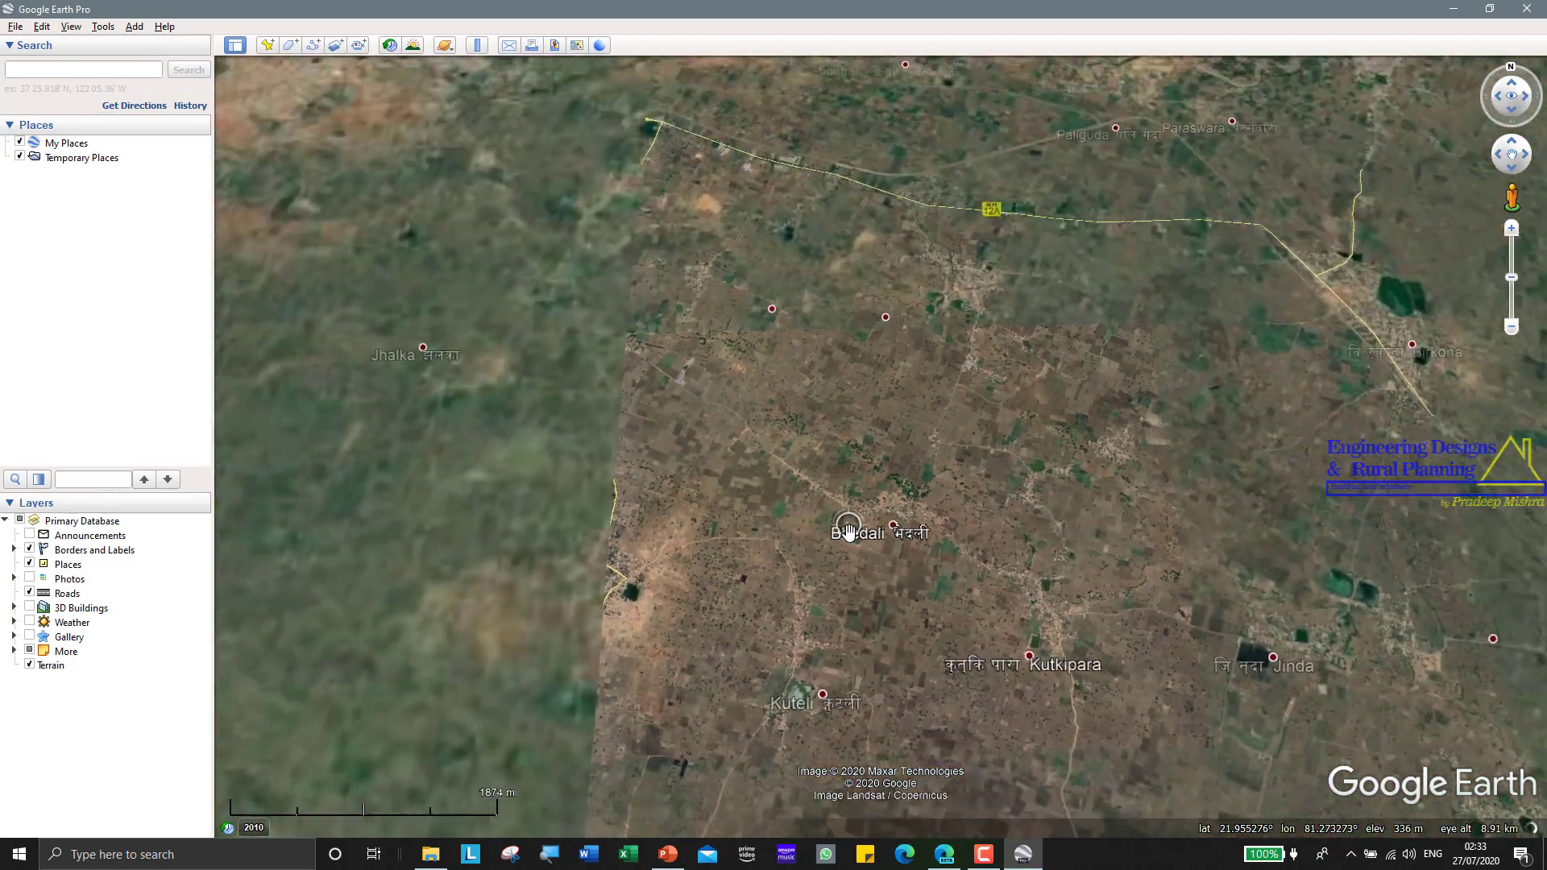
scroll(848, 532, "down", 5)
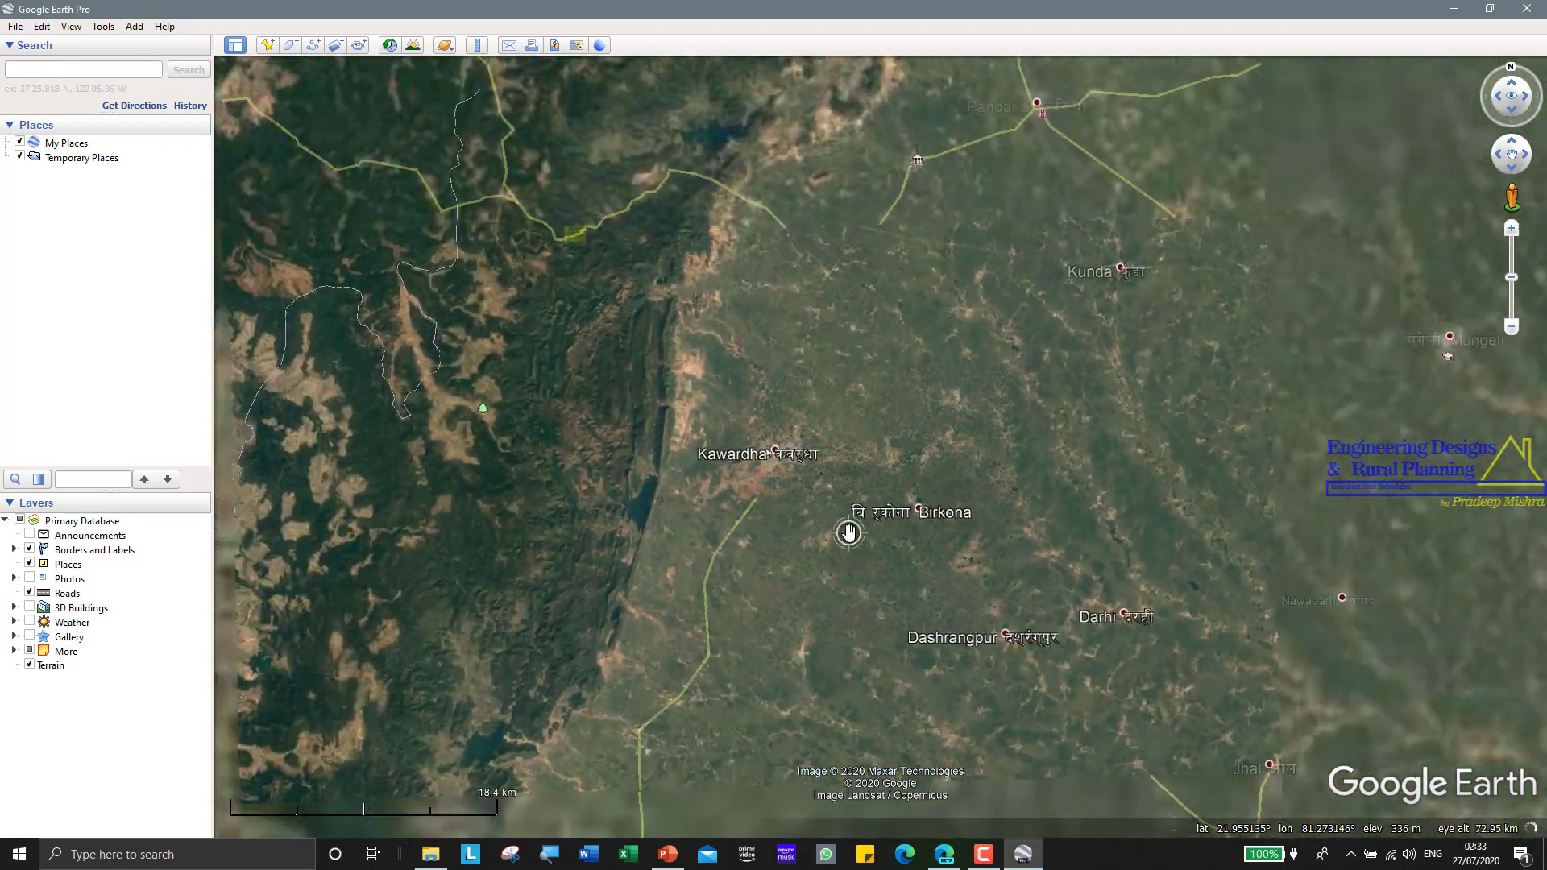
scroll(848, 531, "down", 5)
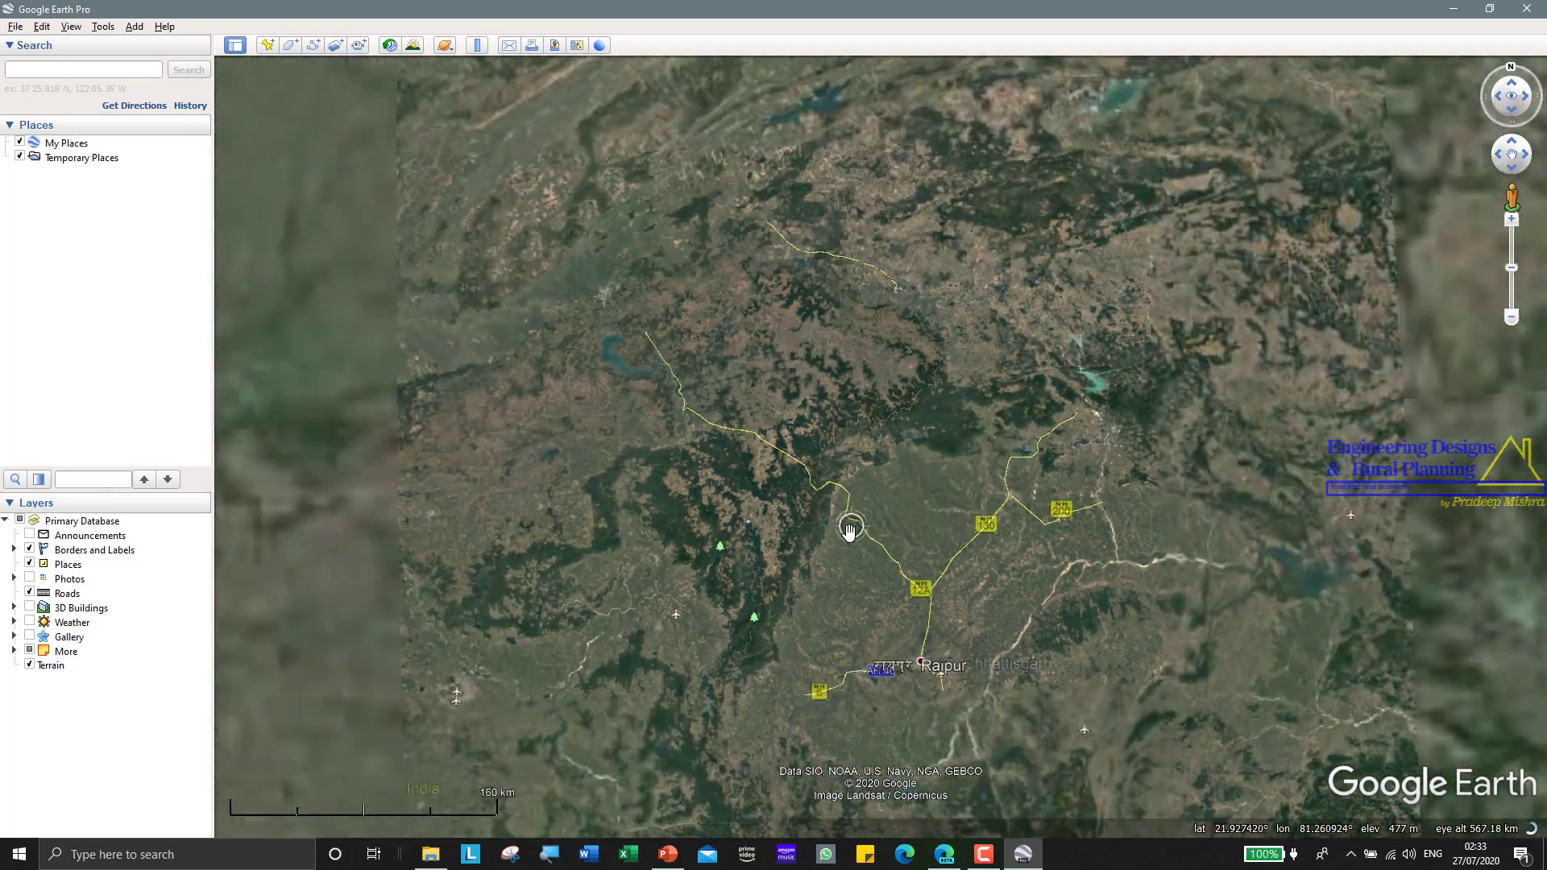
scroll(849, 532, "down", 5)
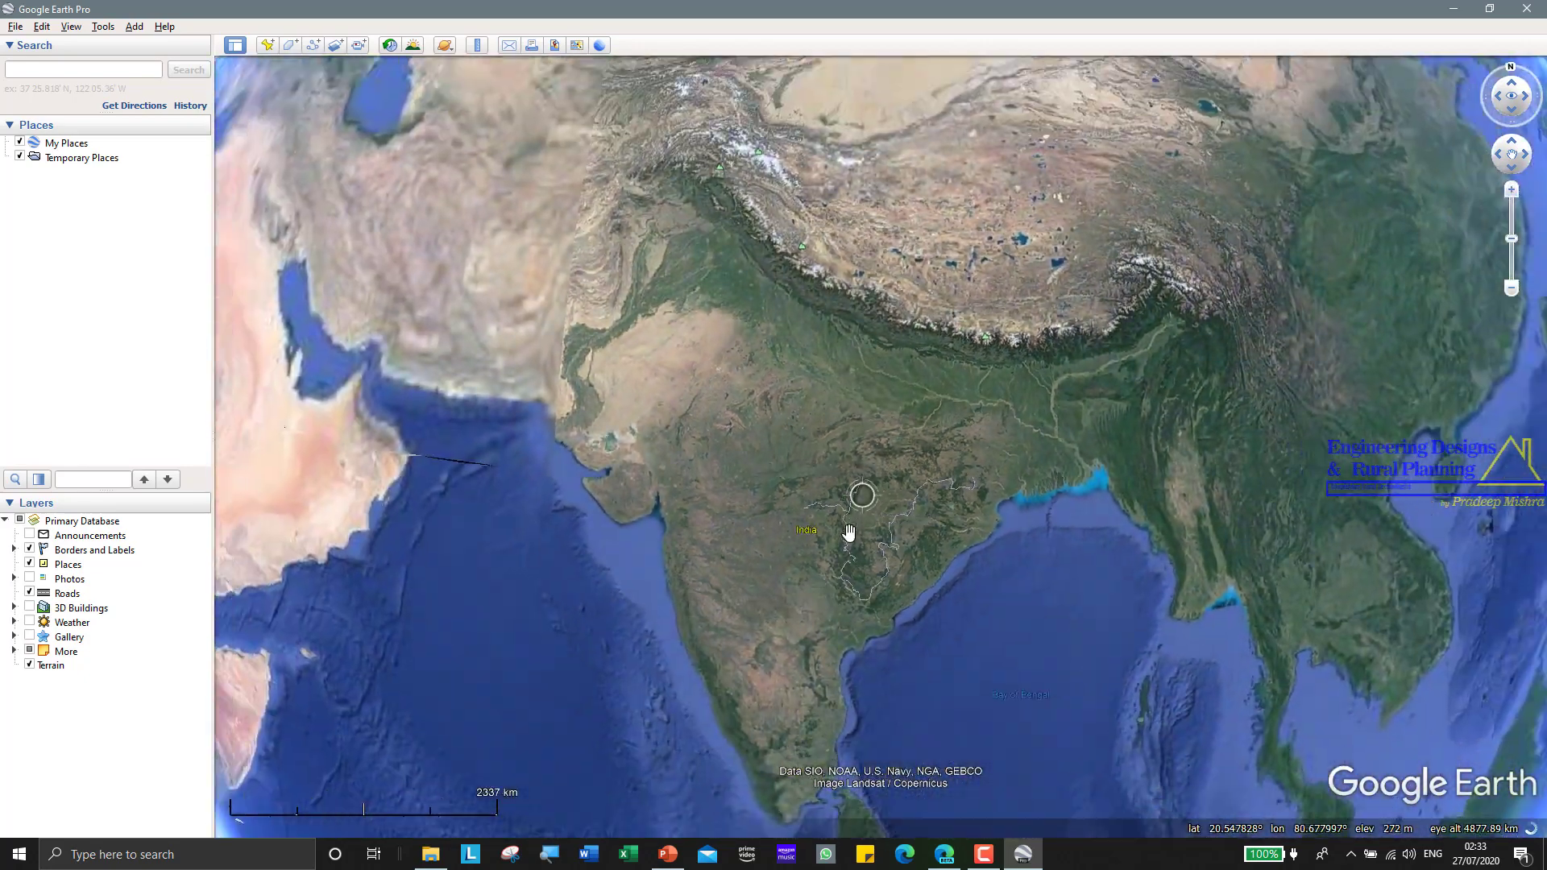
scroll(849, 532, "down", 3)
scroll(838, 451, "up", 1)
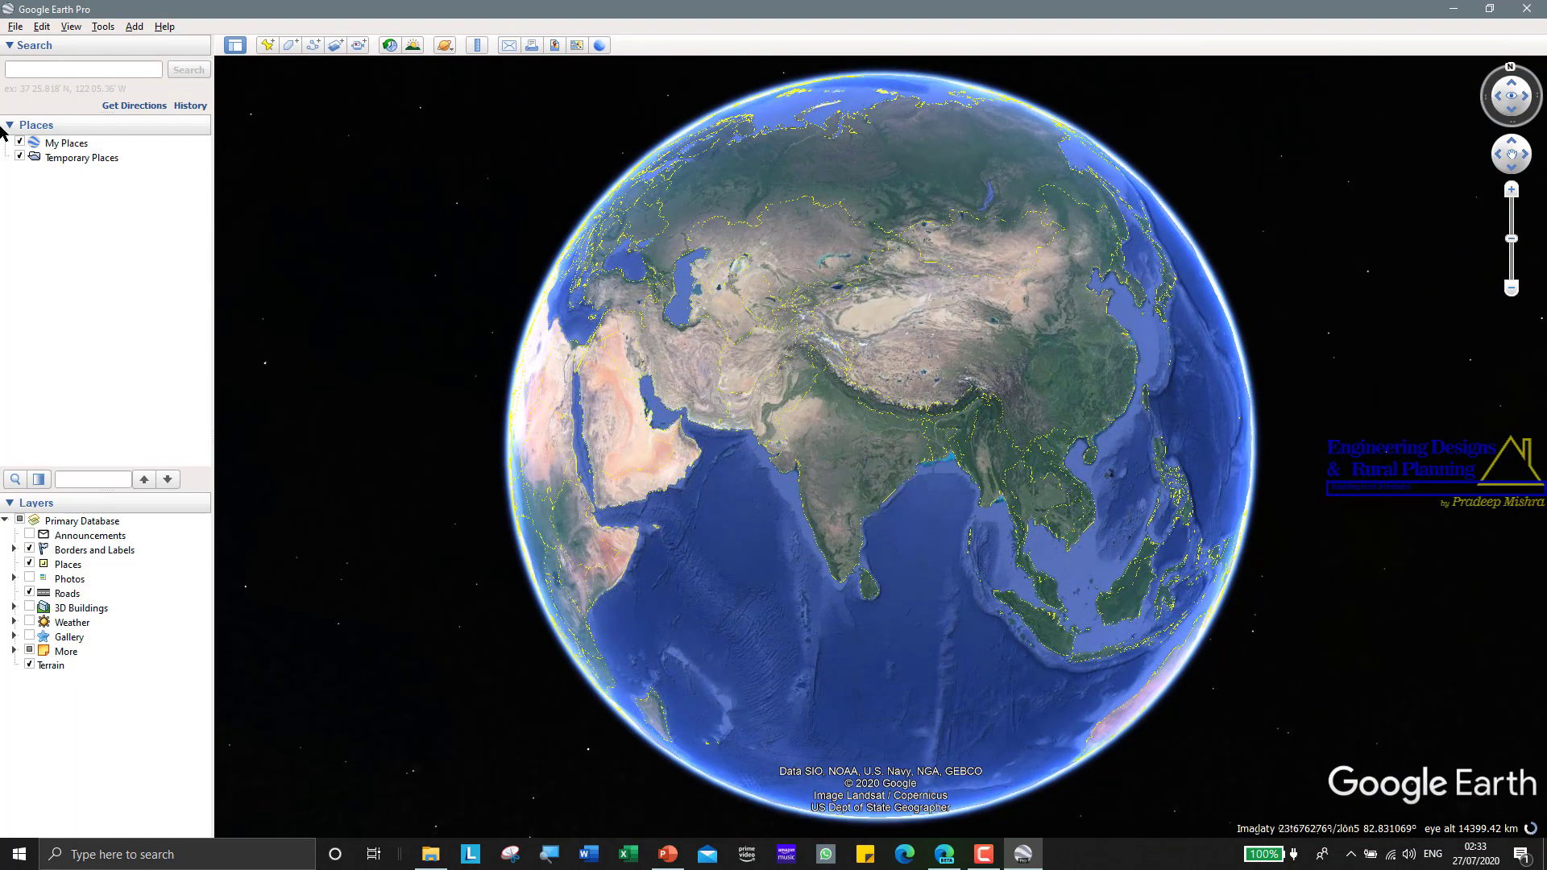
Open Existing Structures.kml from the ABC VILLAGE folder on the desktop and look over the XYZ Pond boundary.
left_click(14, 27)
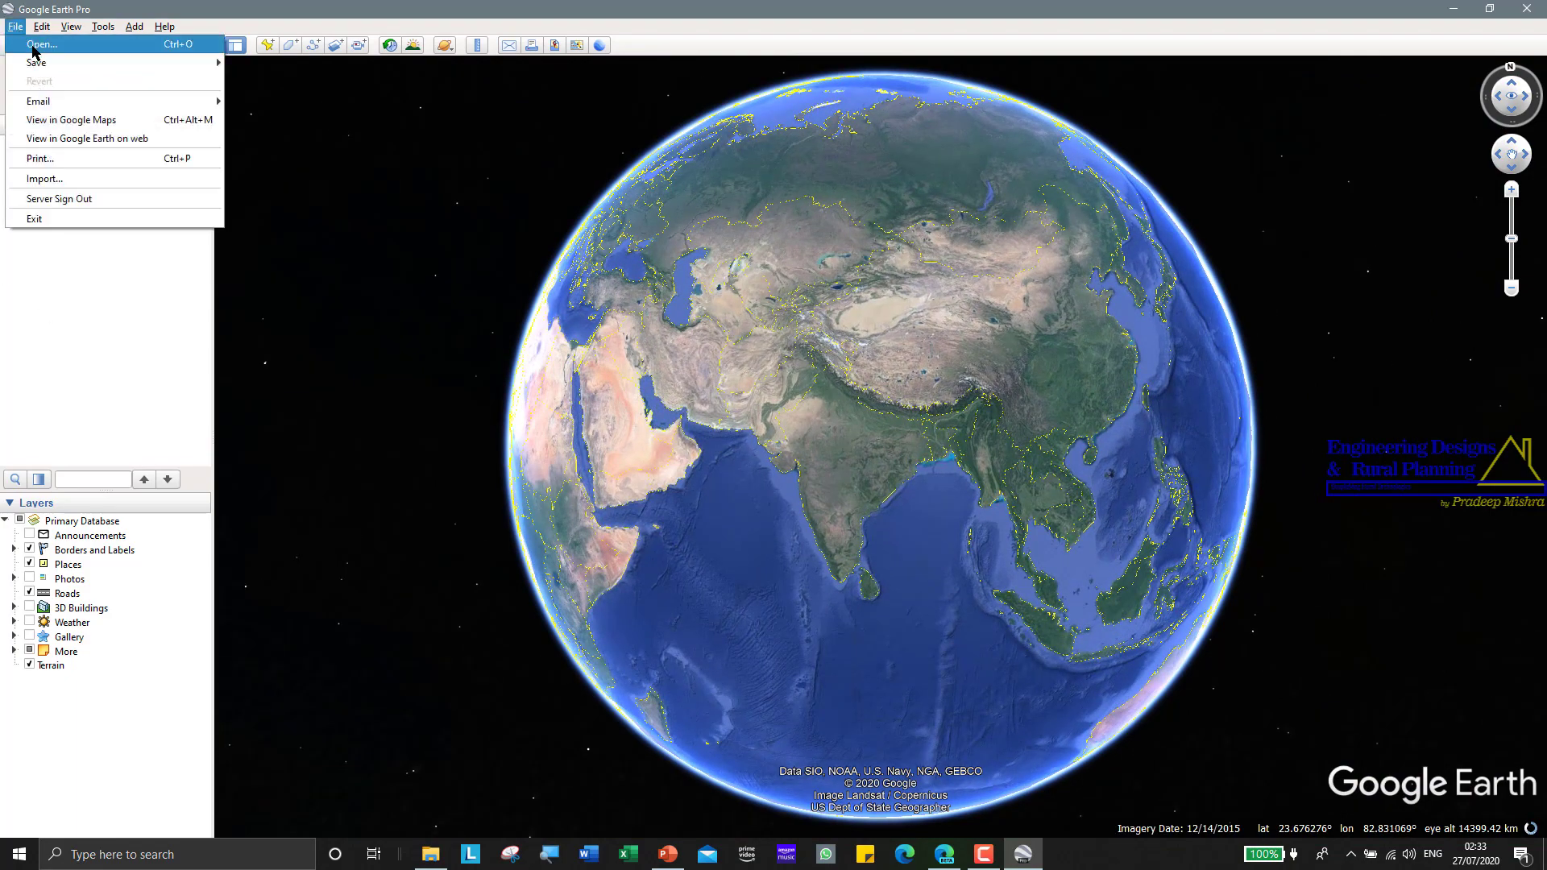
left_click(34, 47)
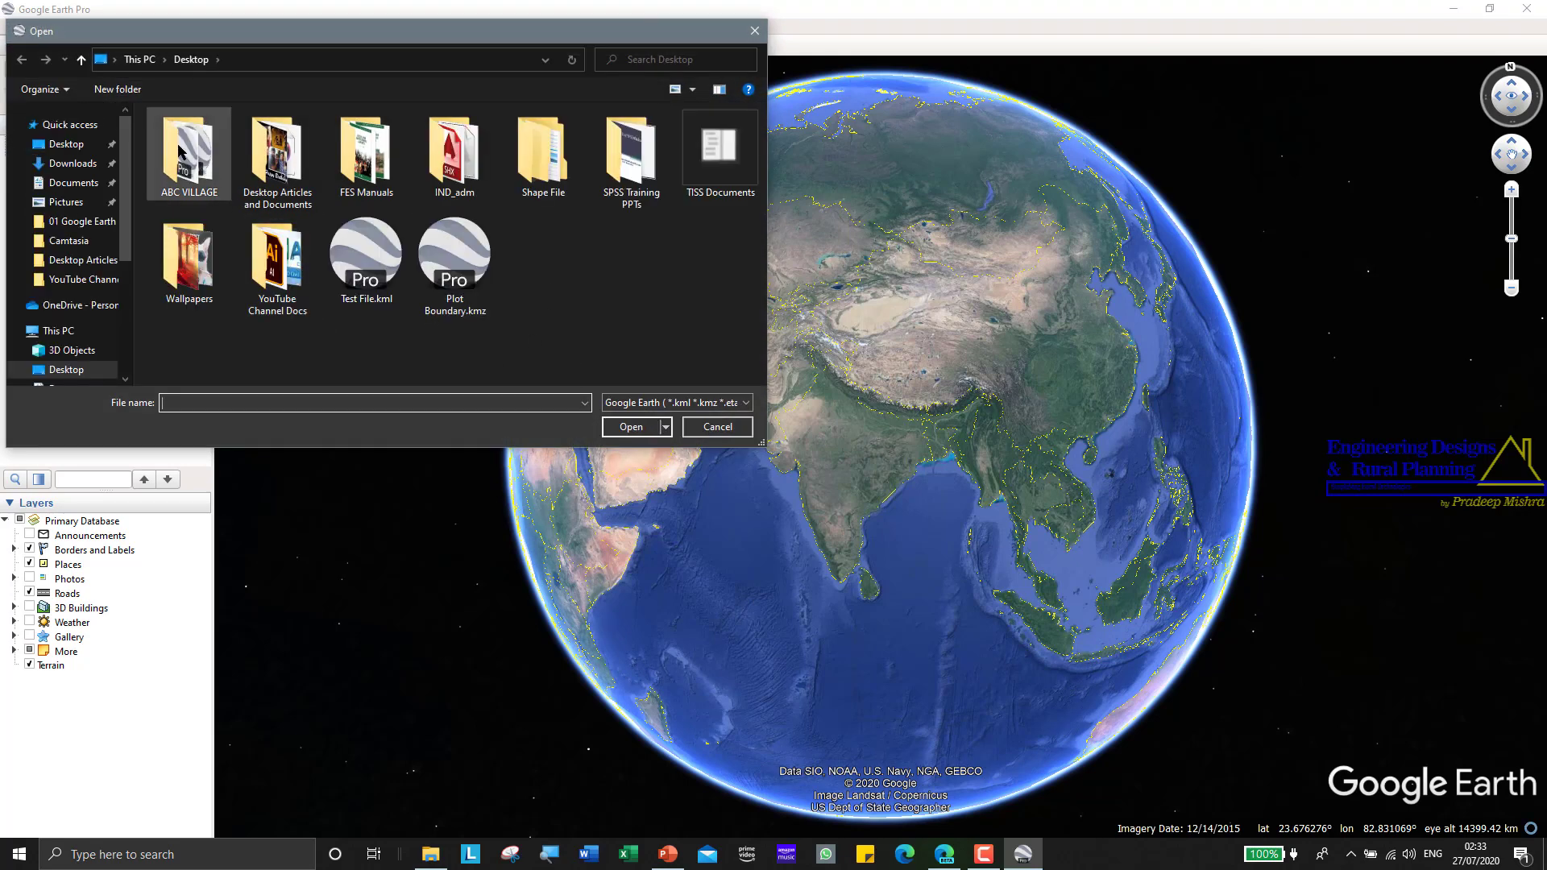
double_click(199, 166)
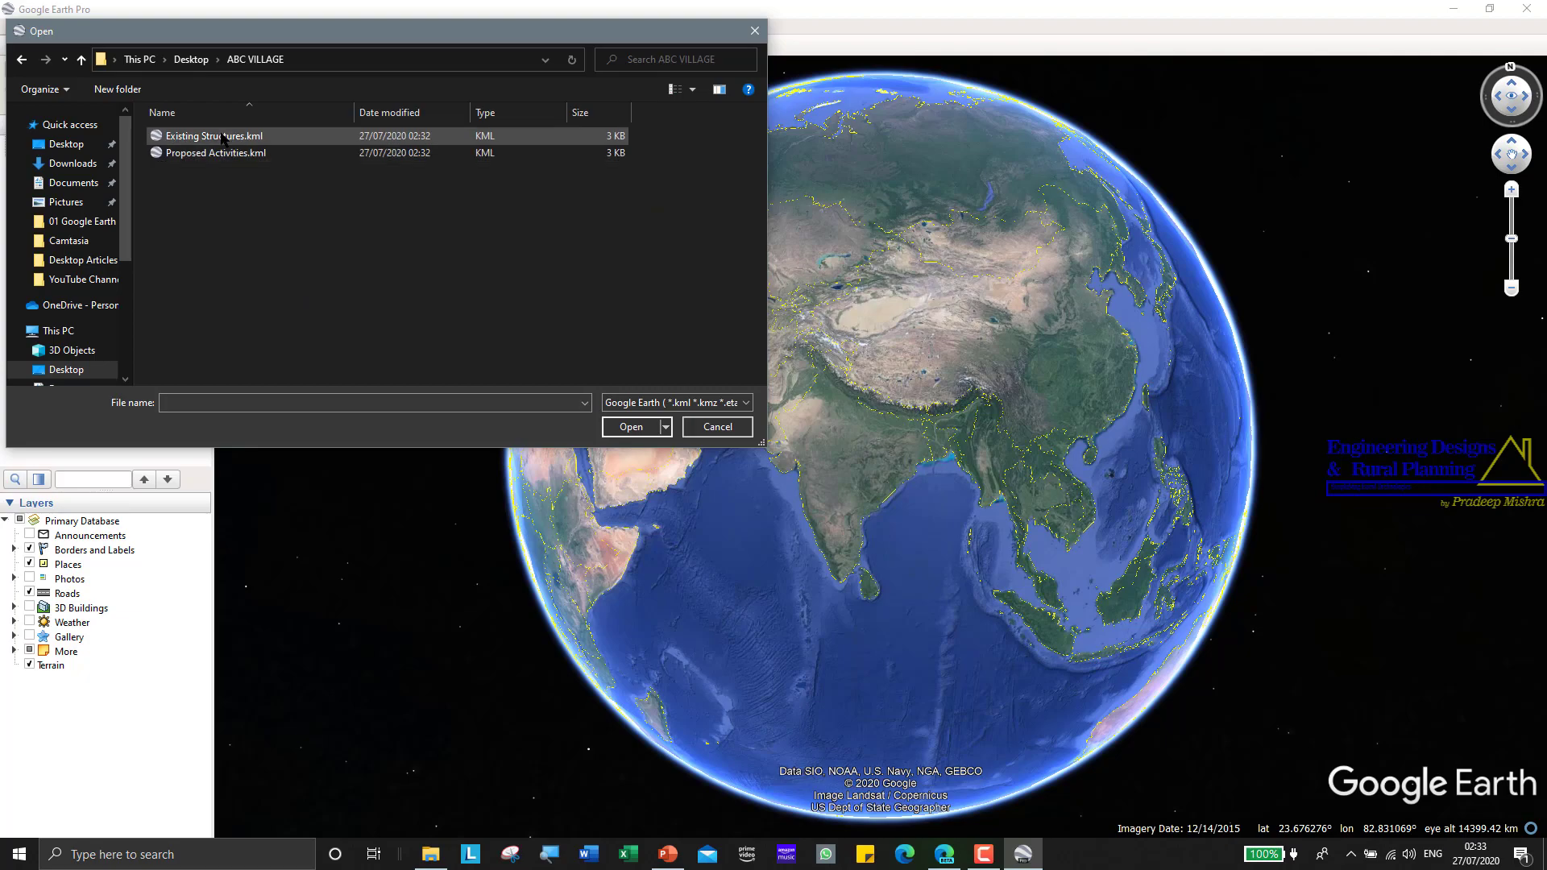
left_click(223, 139)
left_click(617, 428)
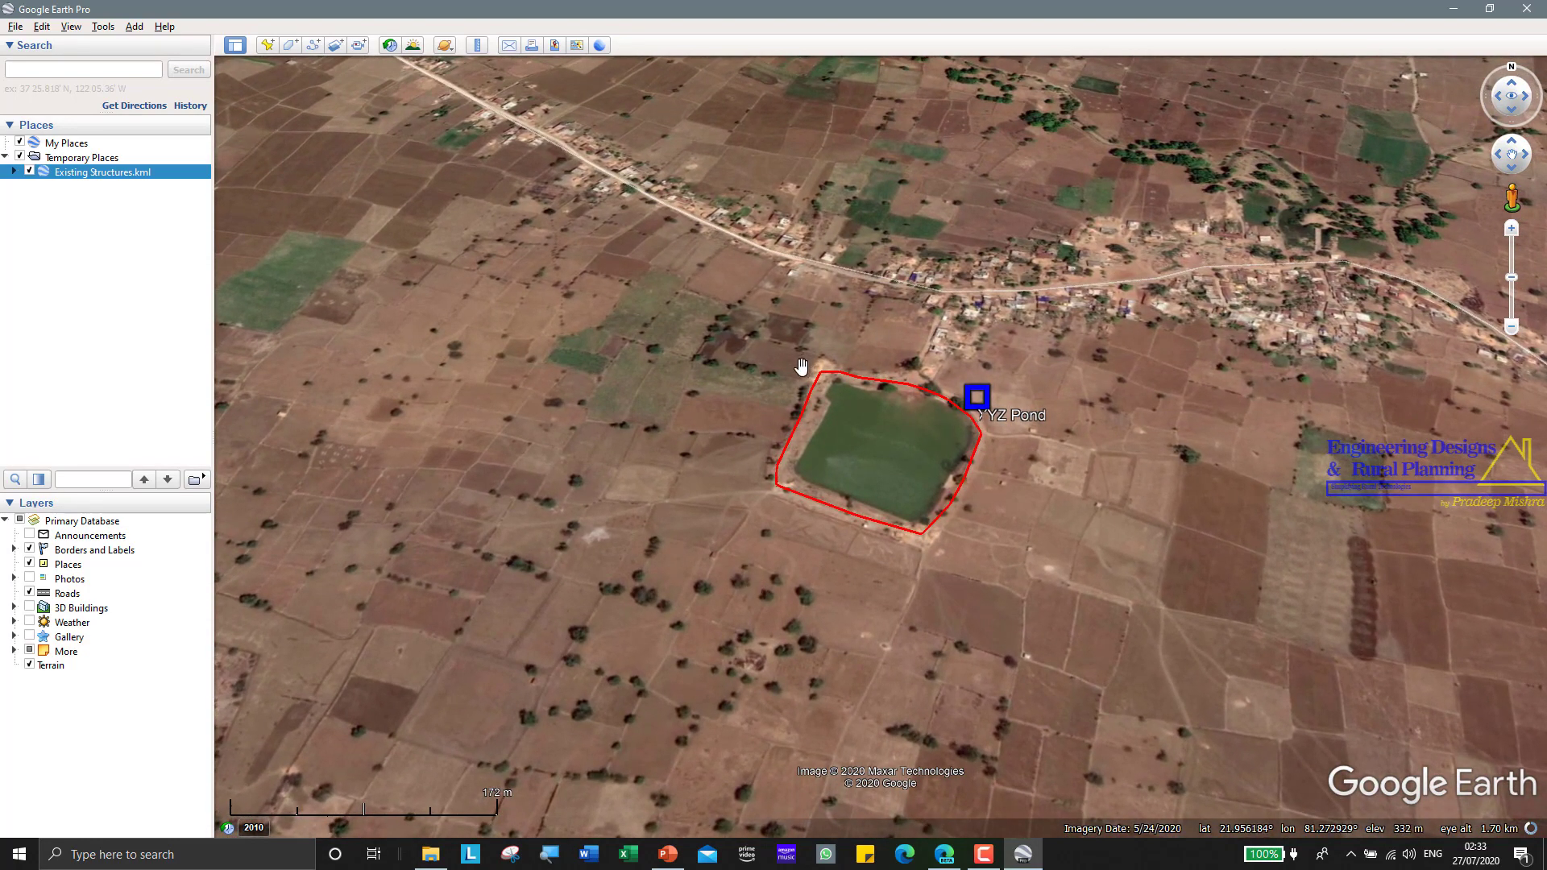
scroll(902, 448, "up", 3)
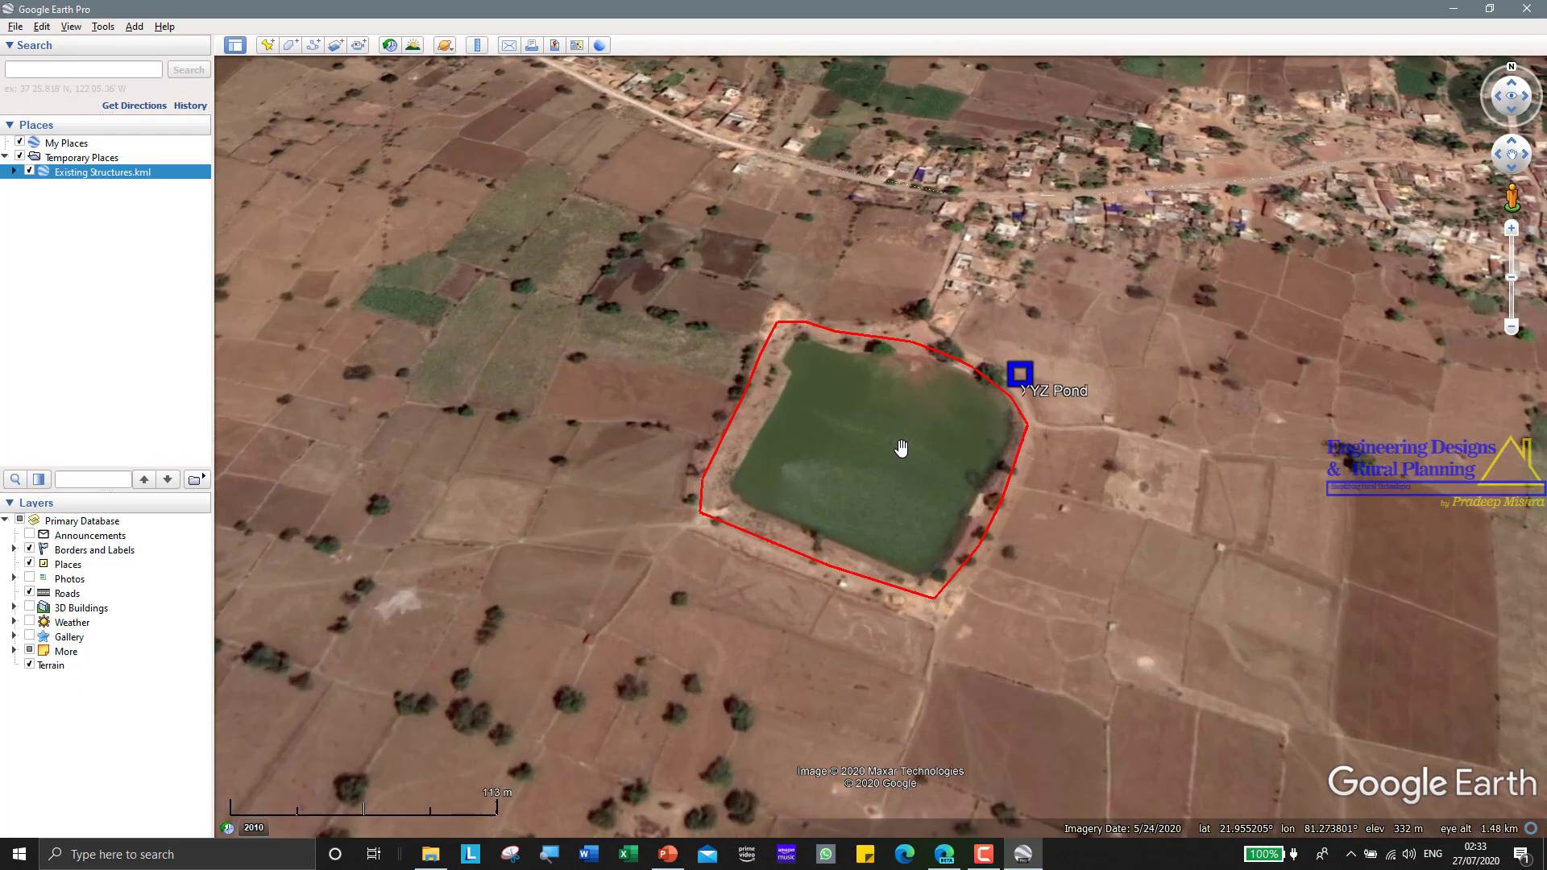
scroll(902, 448, "down", 4)
scroll(900, 448, "up", 2)
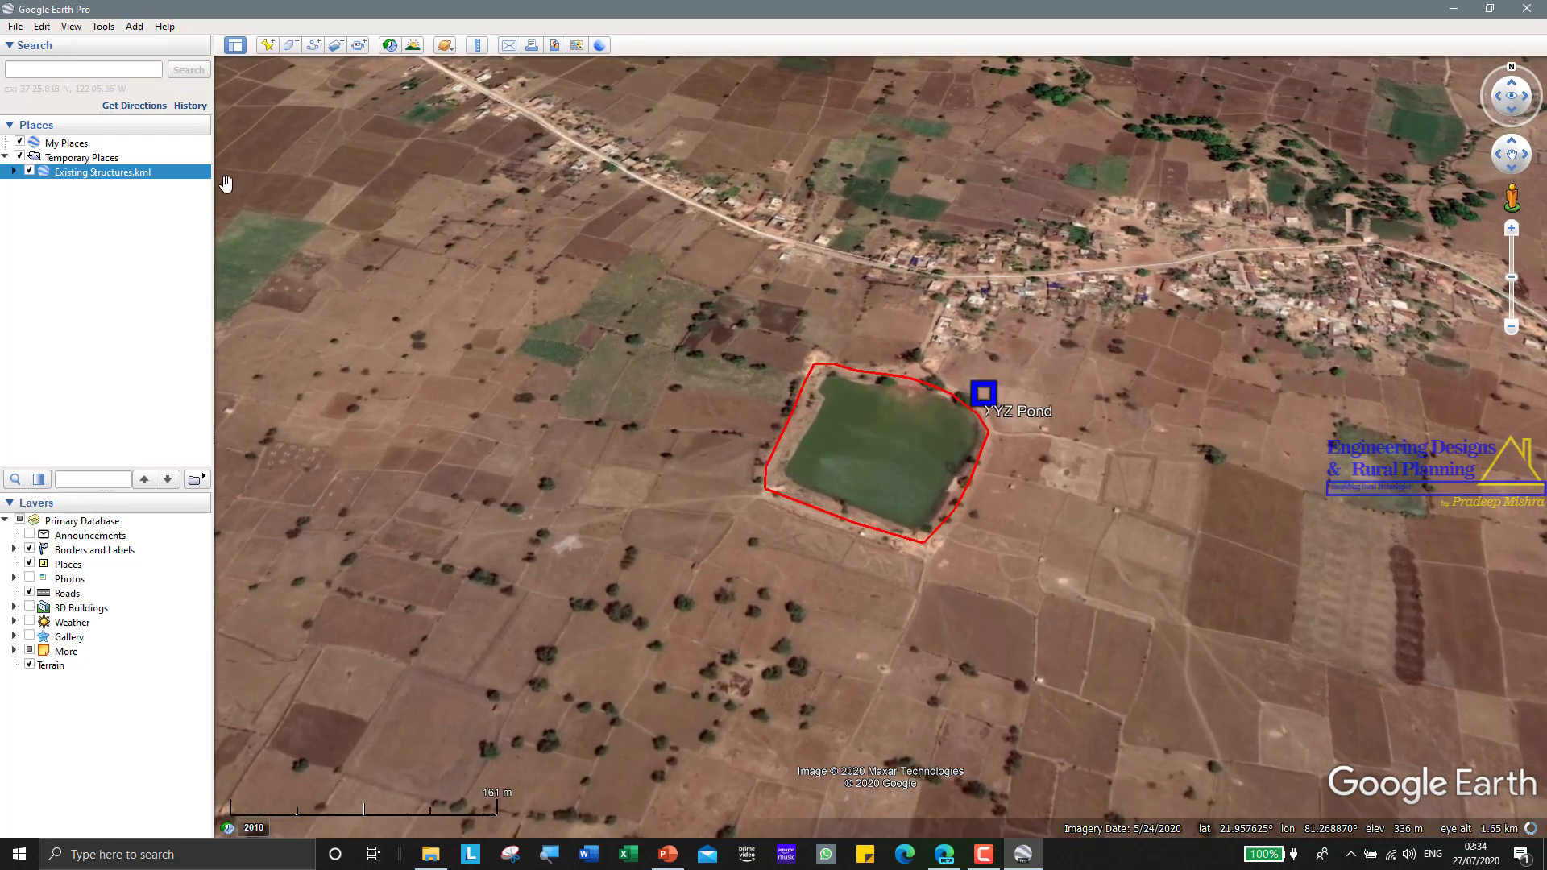
Open Proposed Activities.kml from the ABC VILLAGE folder alongside the existing structures.
left_click(16, 28)
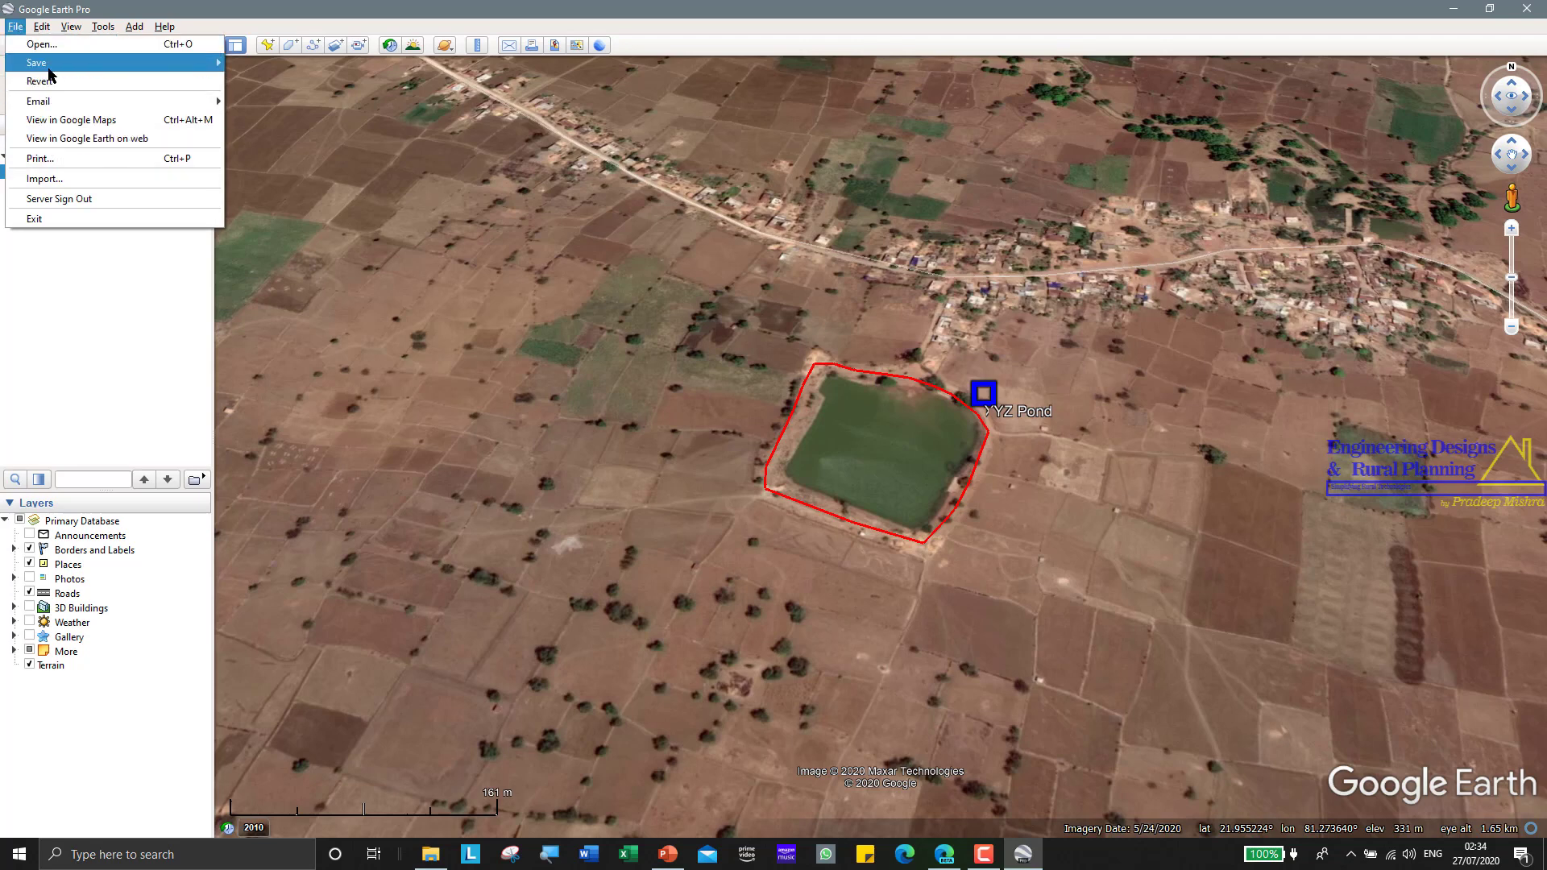
left_click(42, 44)
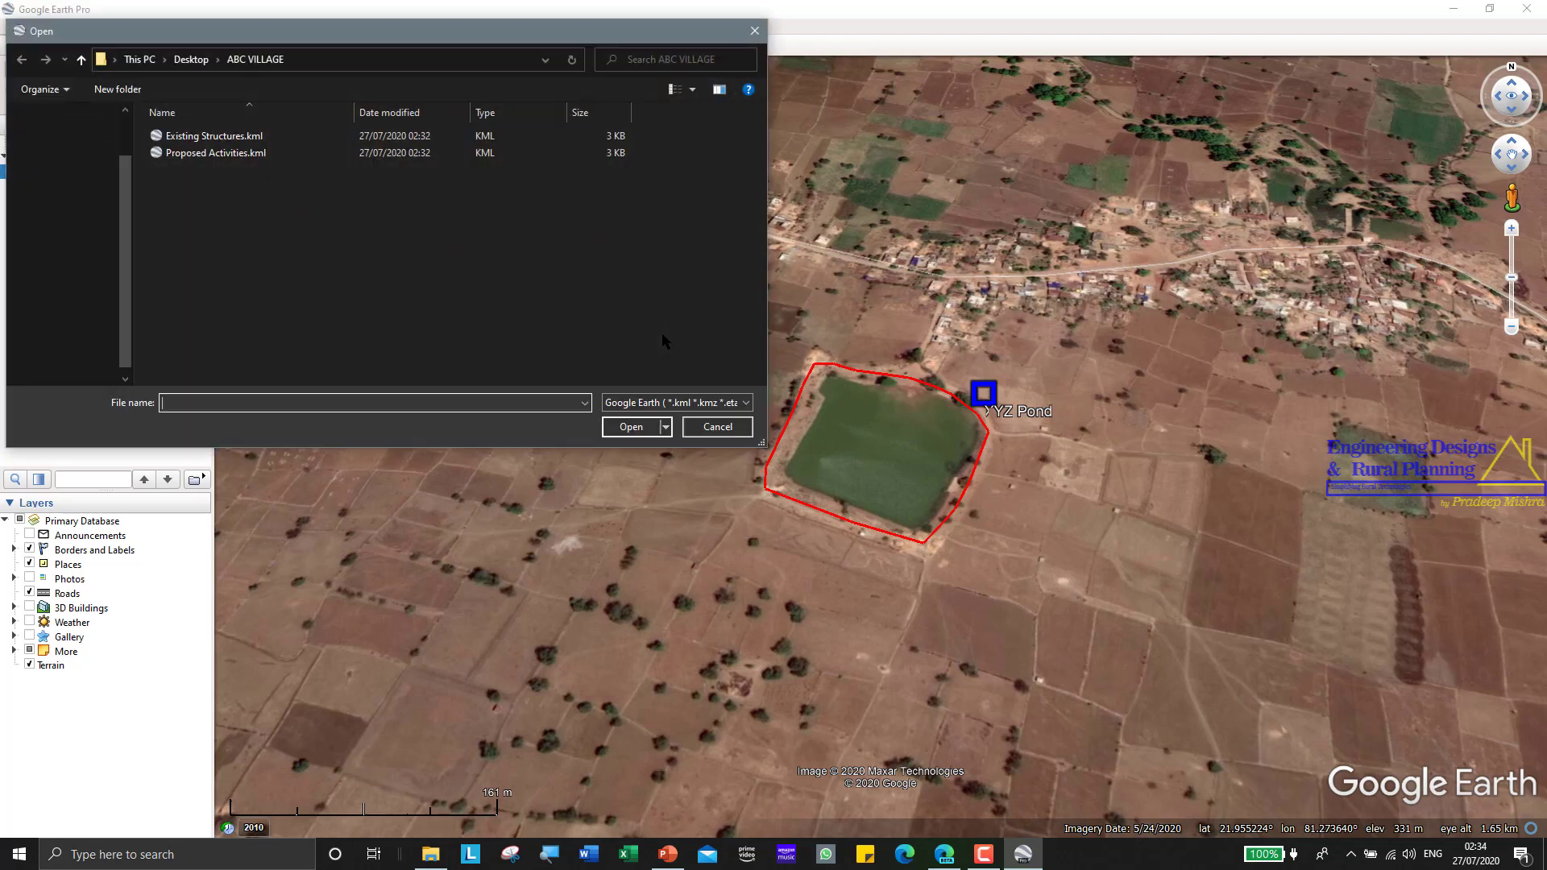
left_click(223, 137)
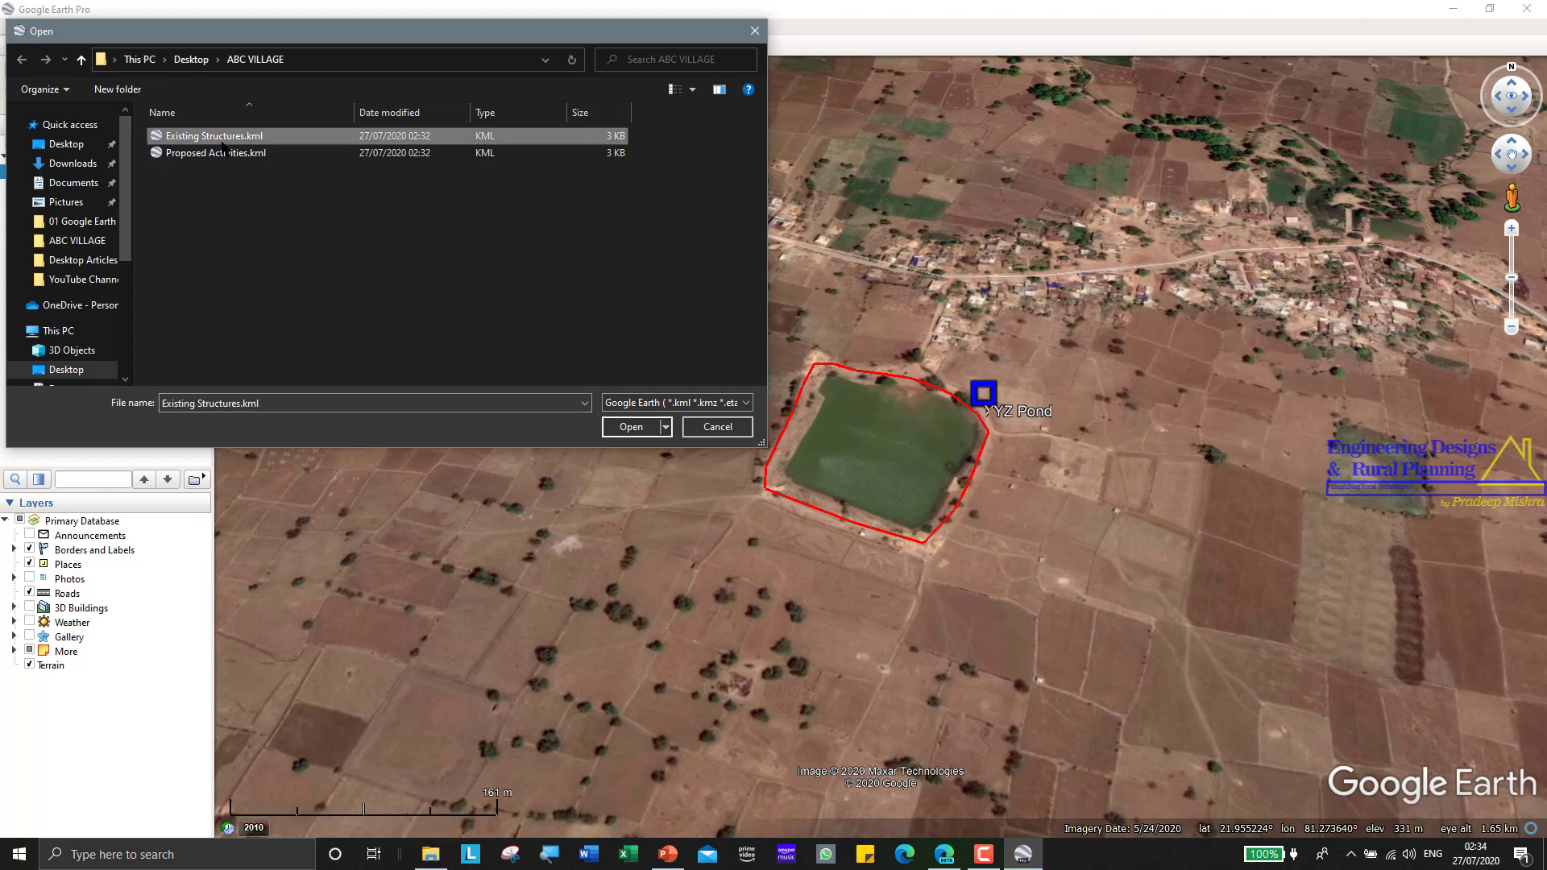
left_click(223, 153)
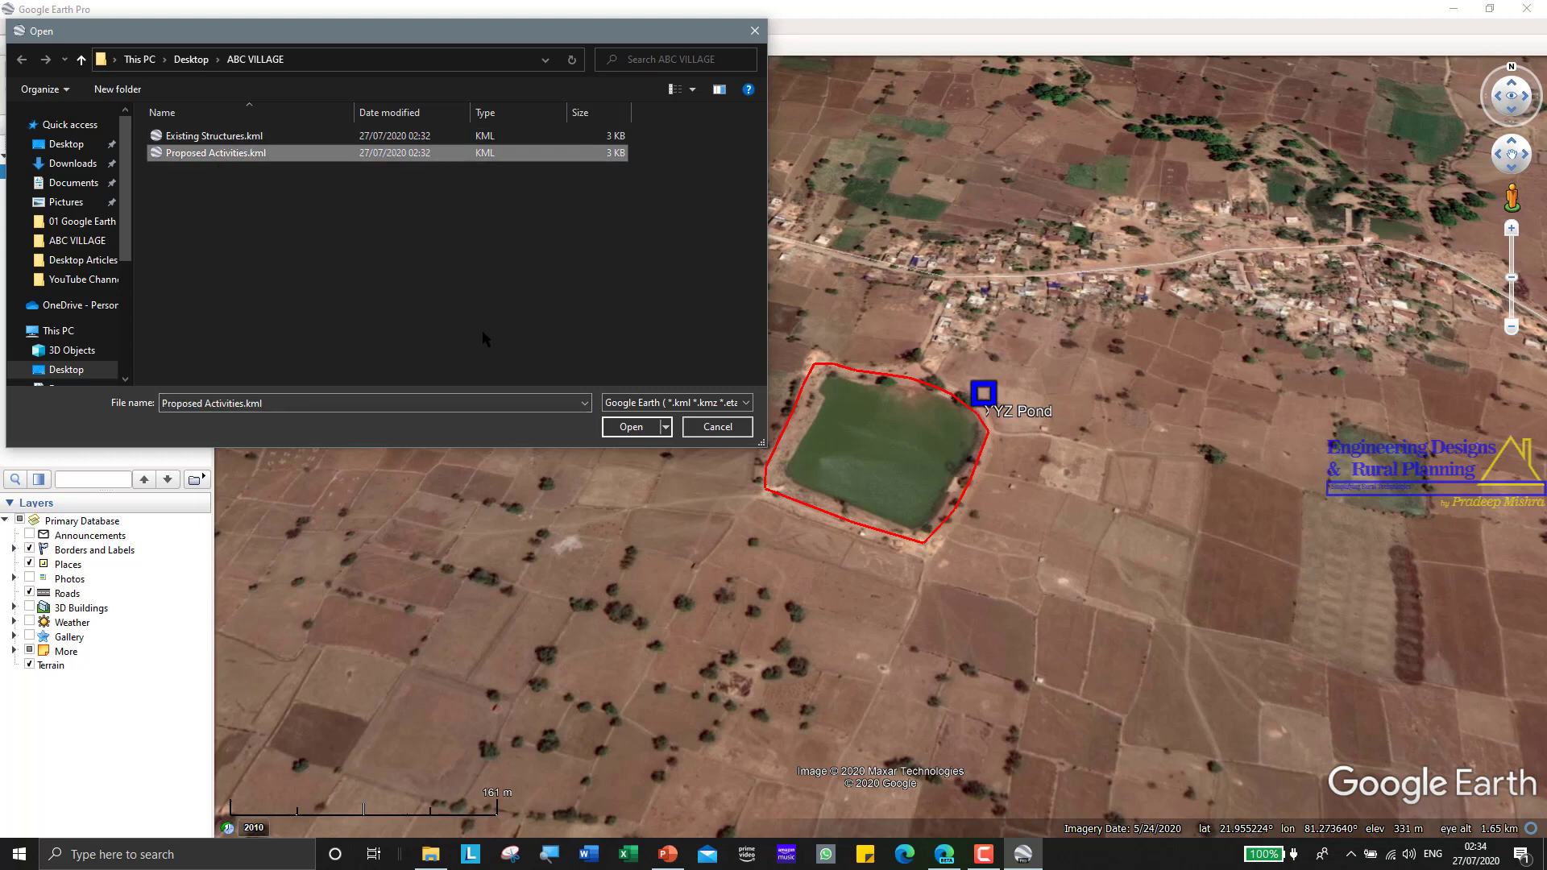
left_click(631, 427)
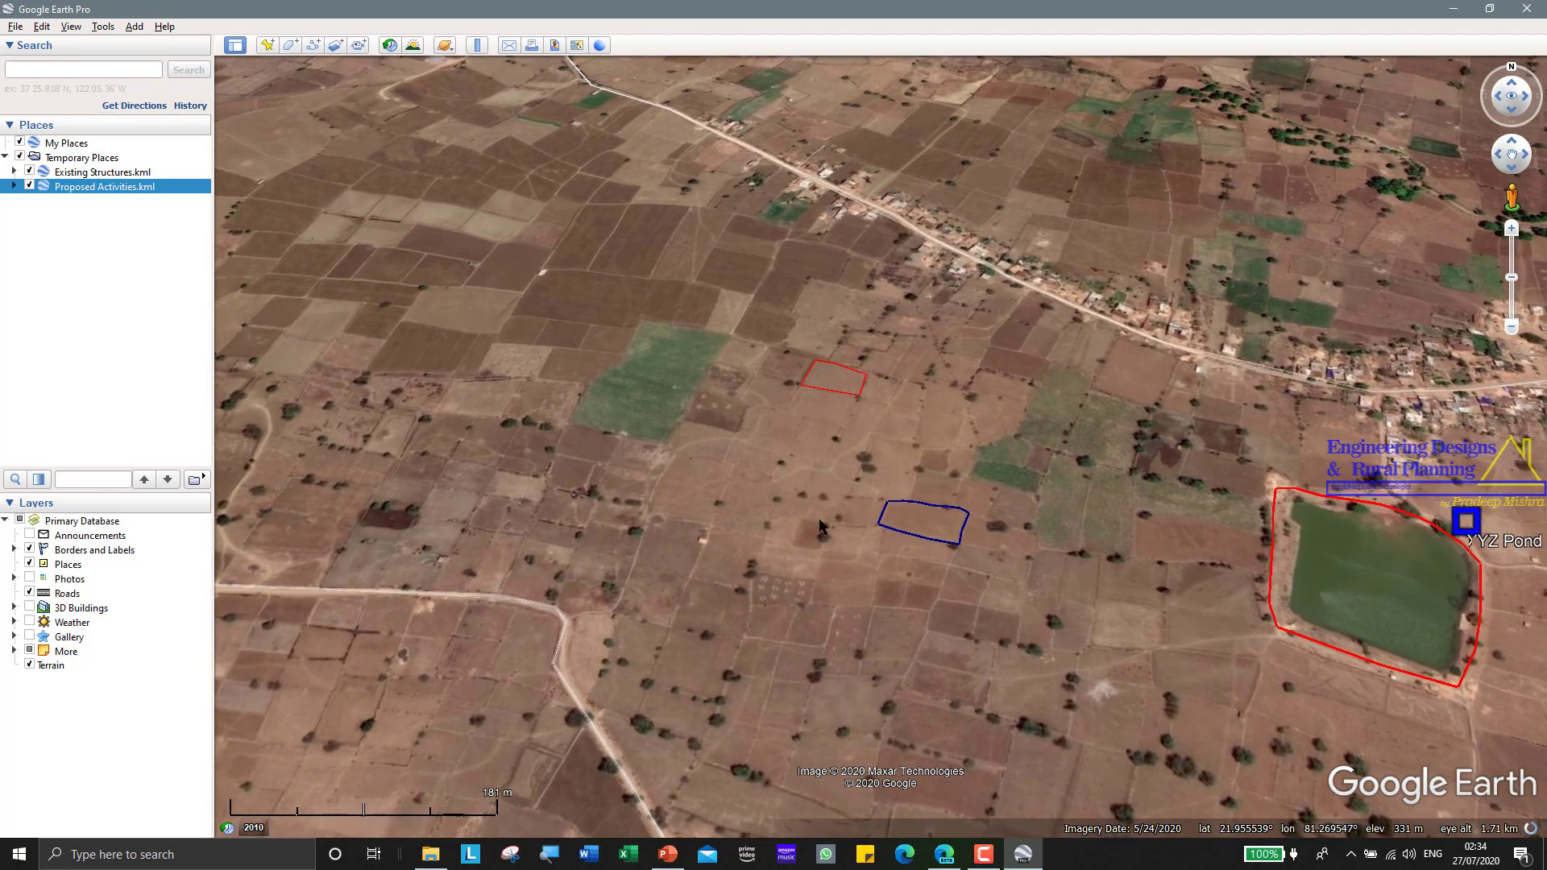
left_click(89, 255)
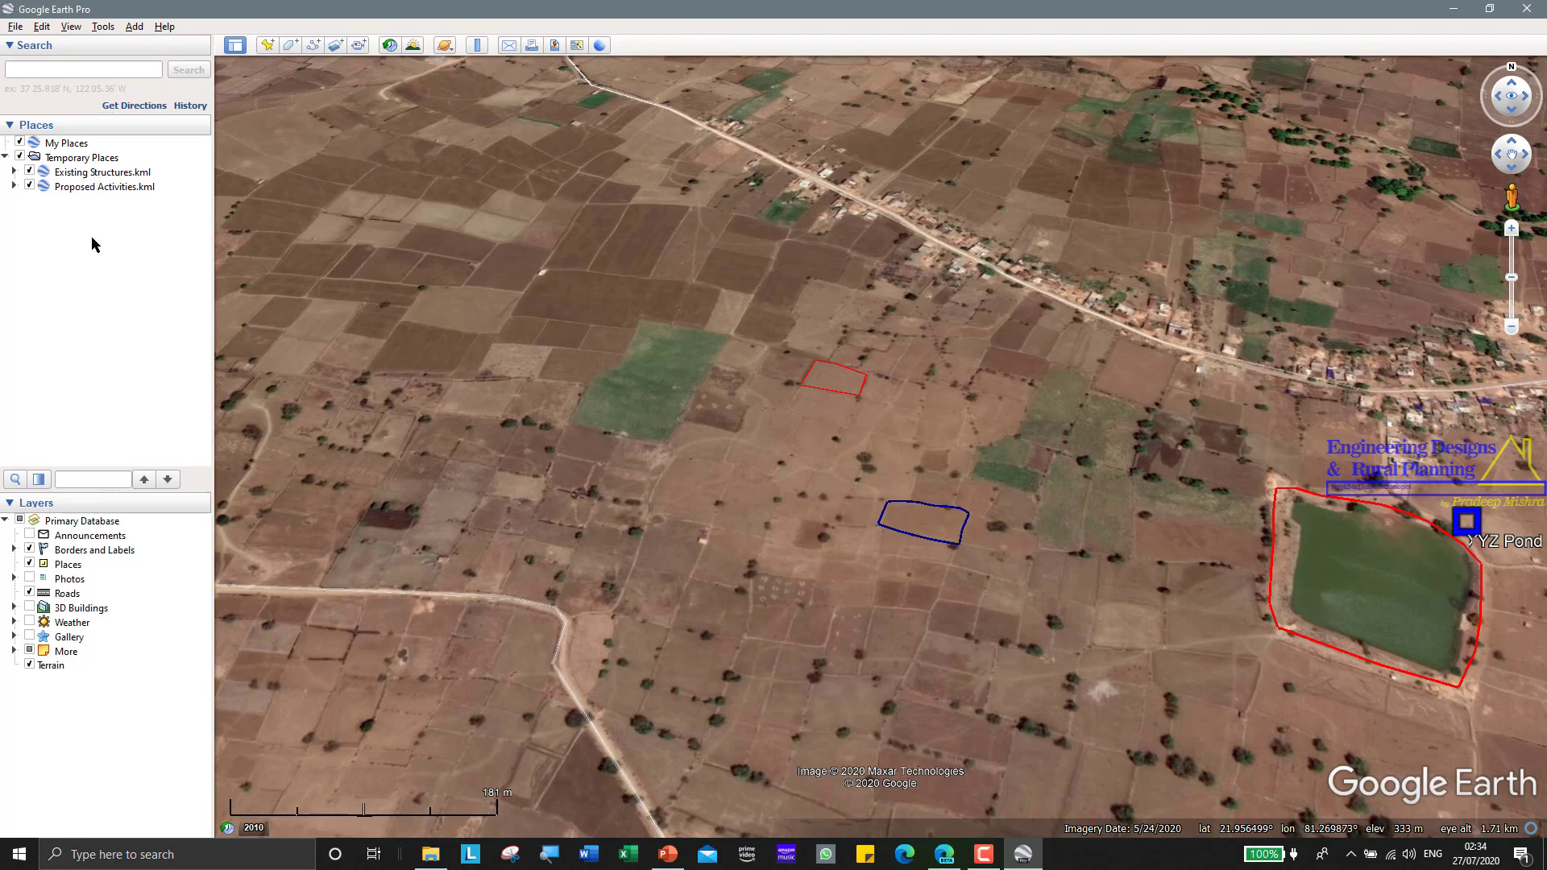
Expand the Existing Structures.kml and Proposed Activities.kml entries to examine the items in their folders, and collapse them again.
left_click(14, 174)
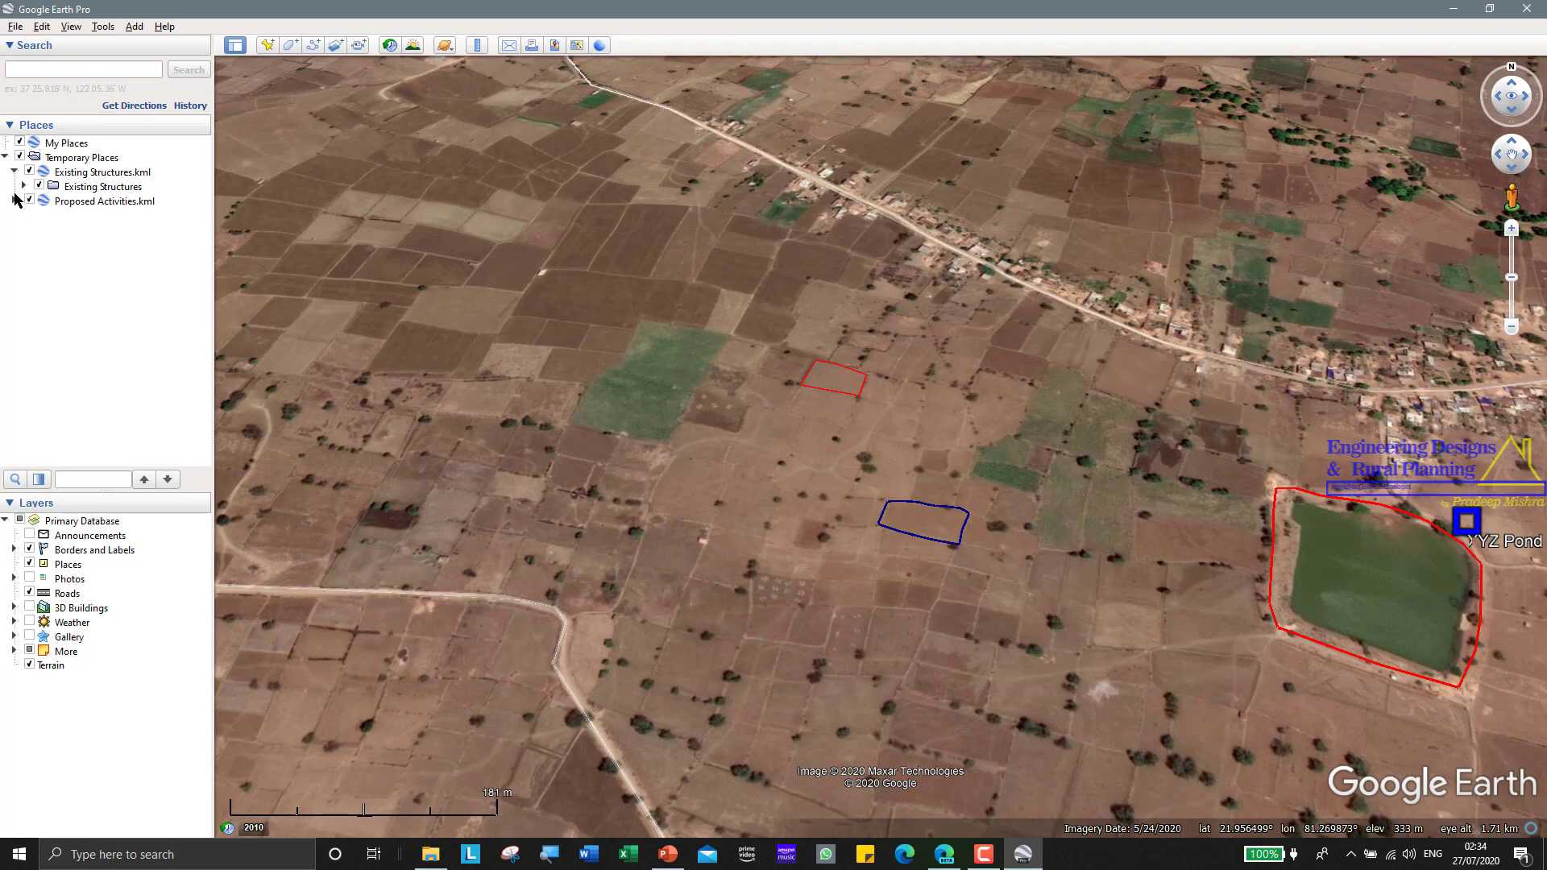
left_click(14, 202)
left_click(23, 187)
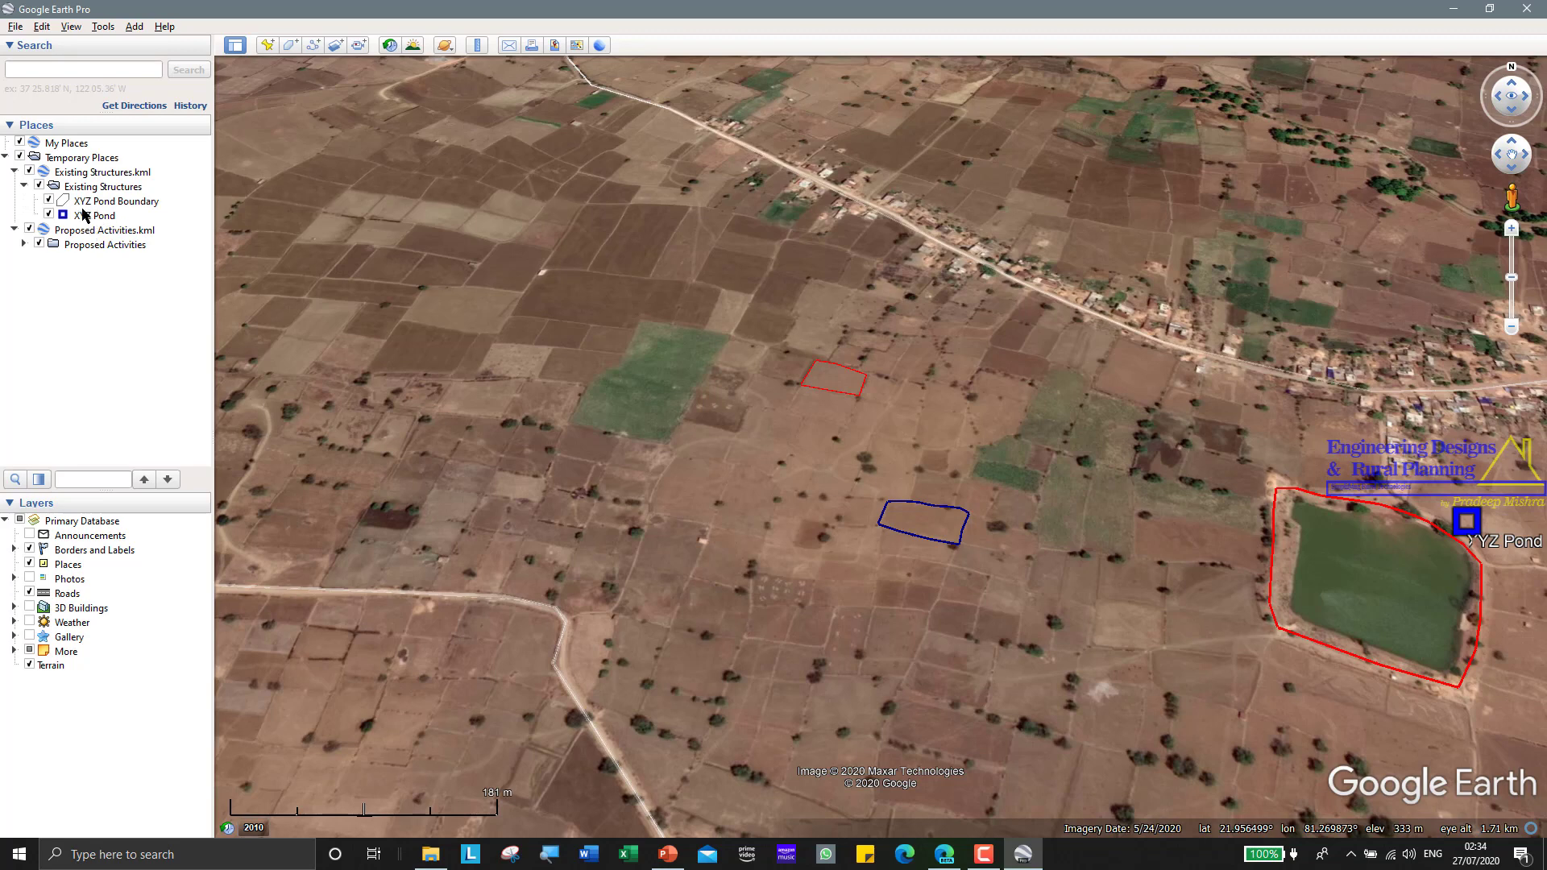
left_click(23, 244)
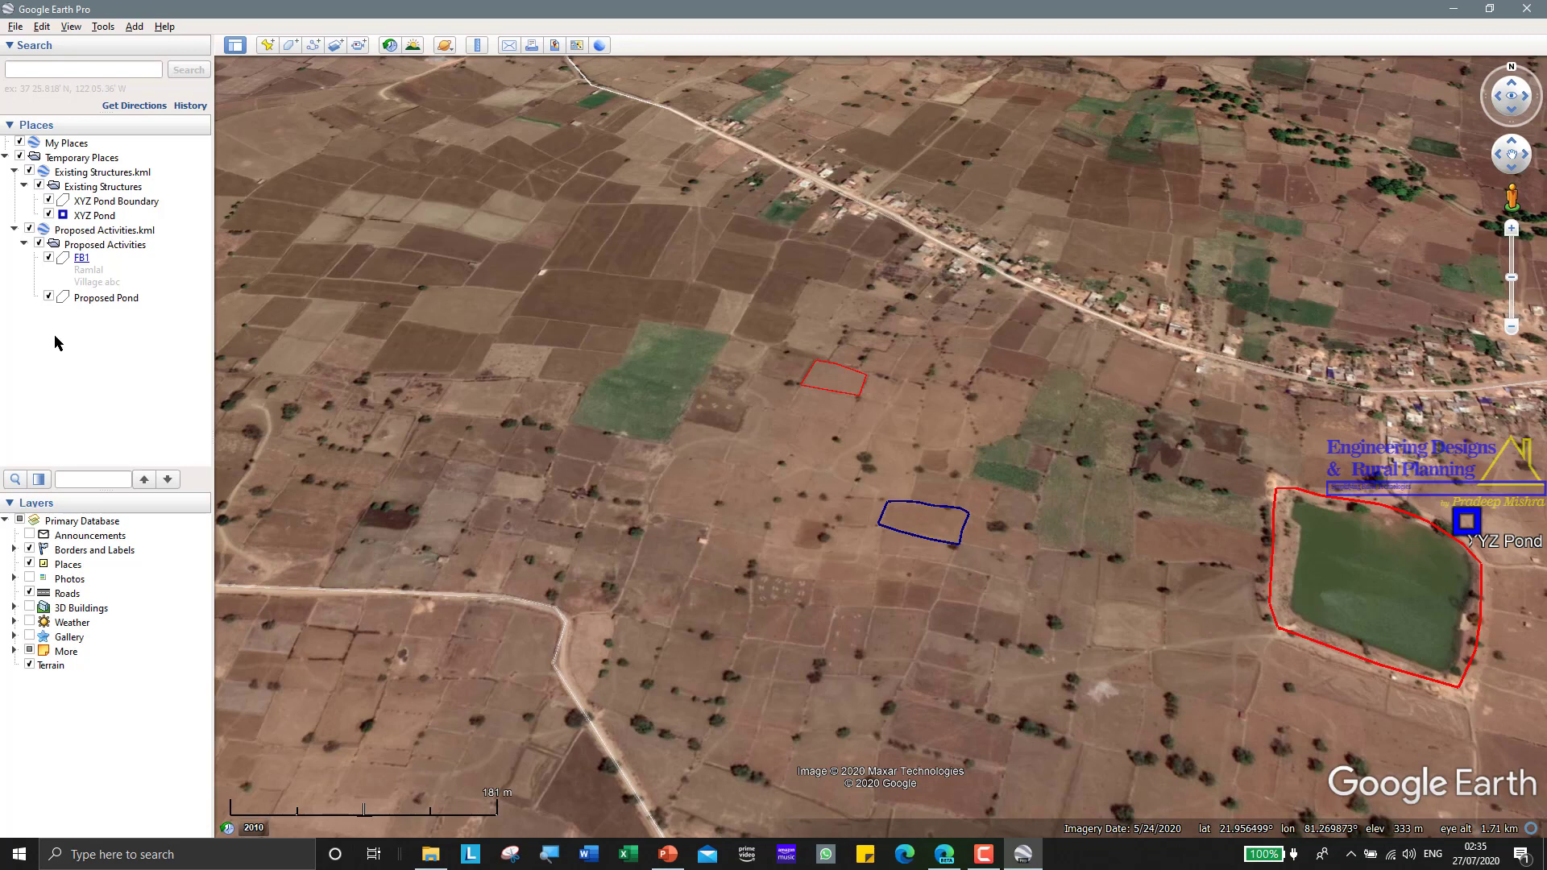
left_click(24, 244)
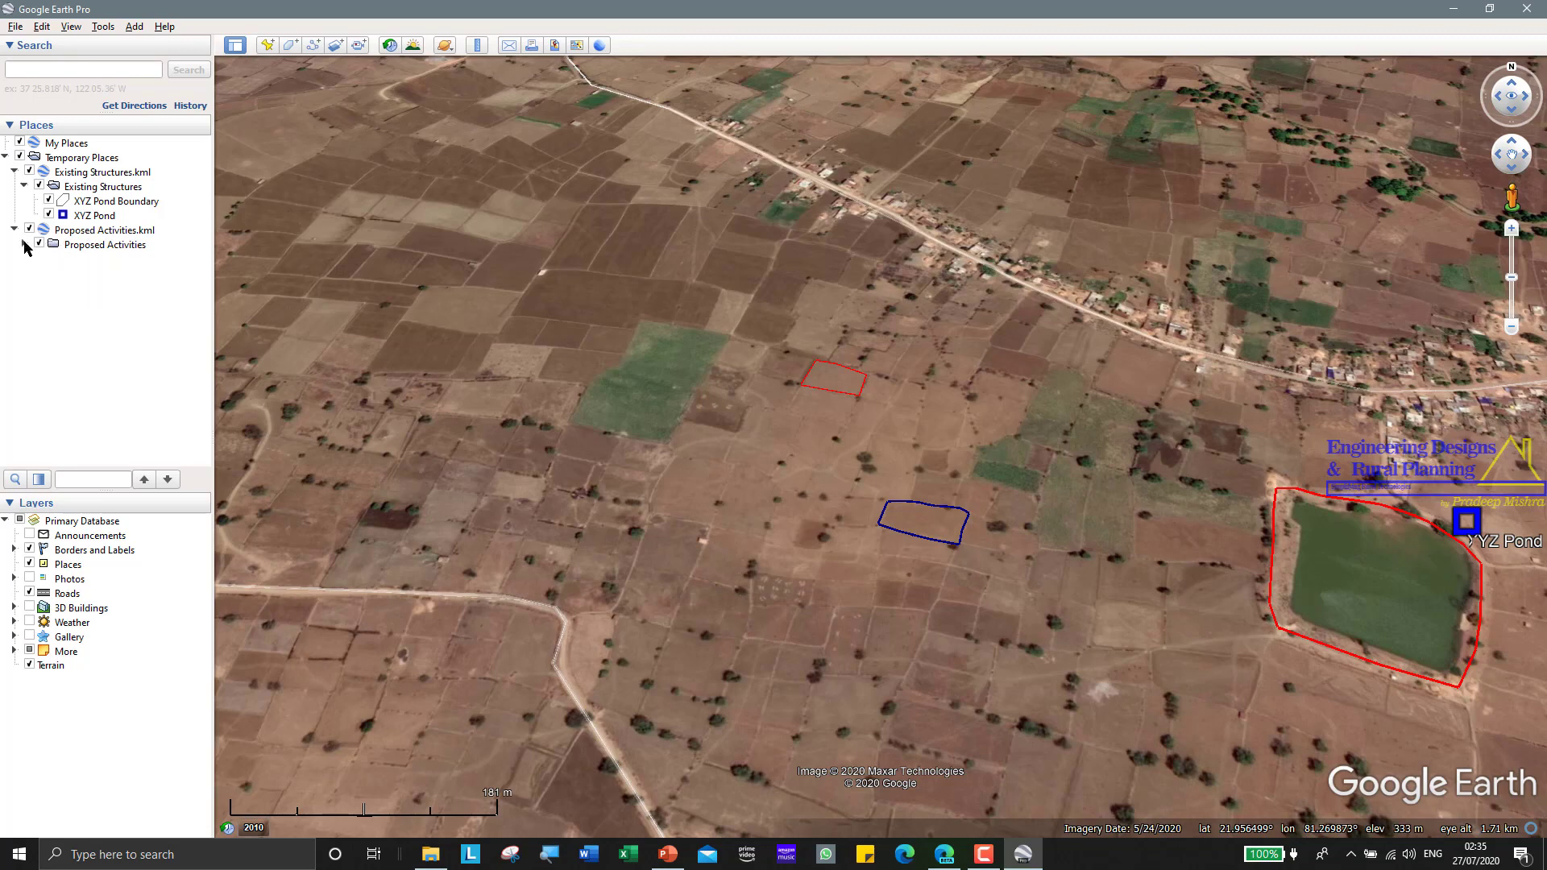
left_click(24, 187)
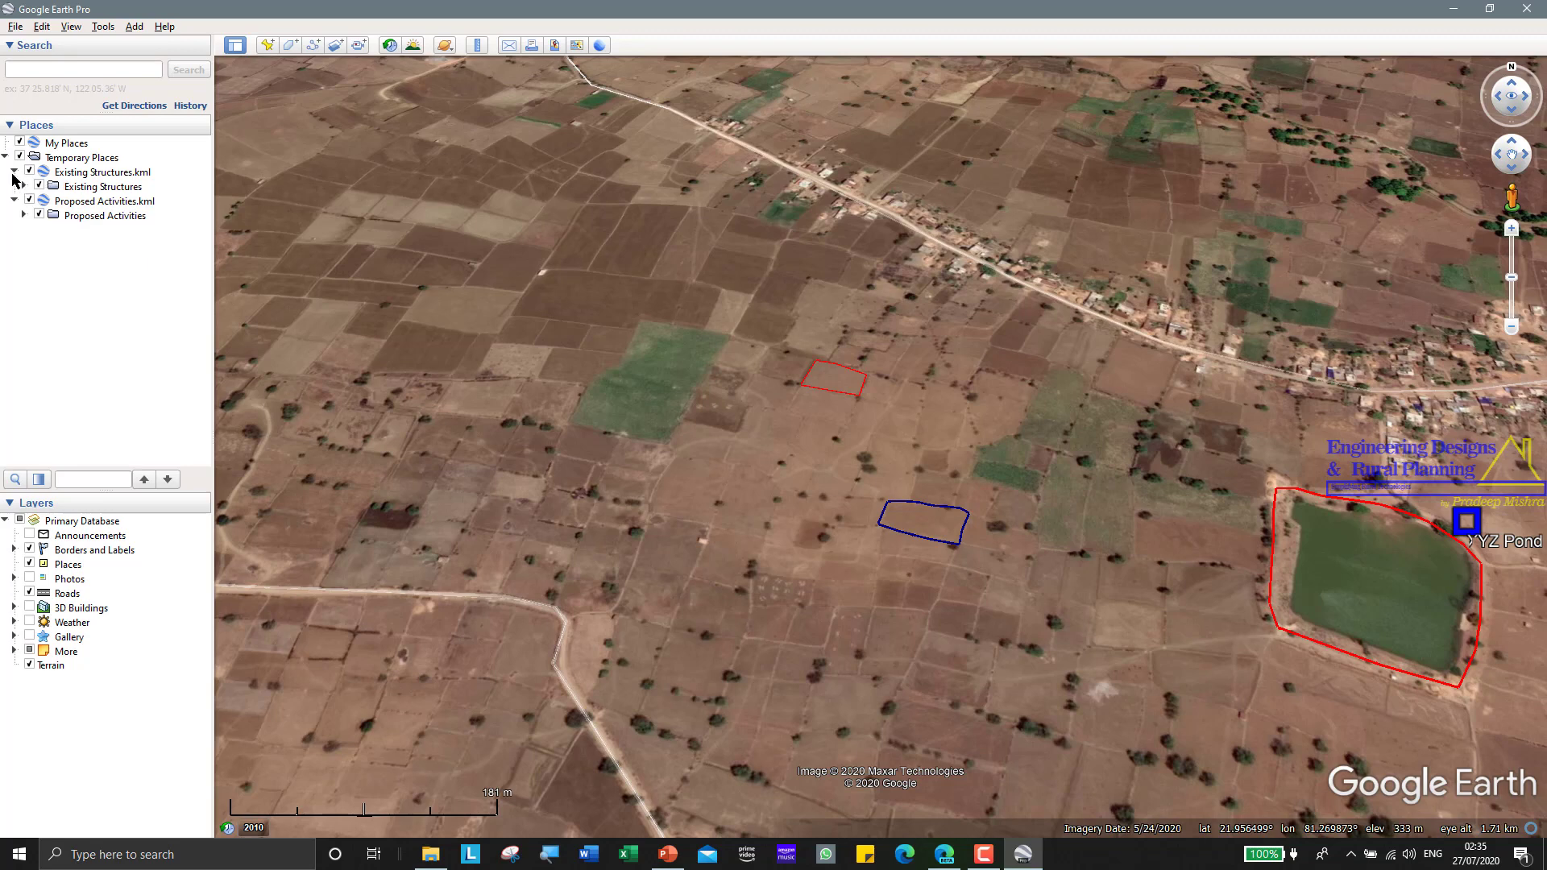
left_click(14, 172)
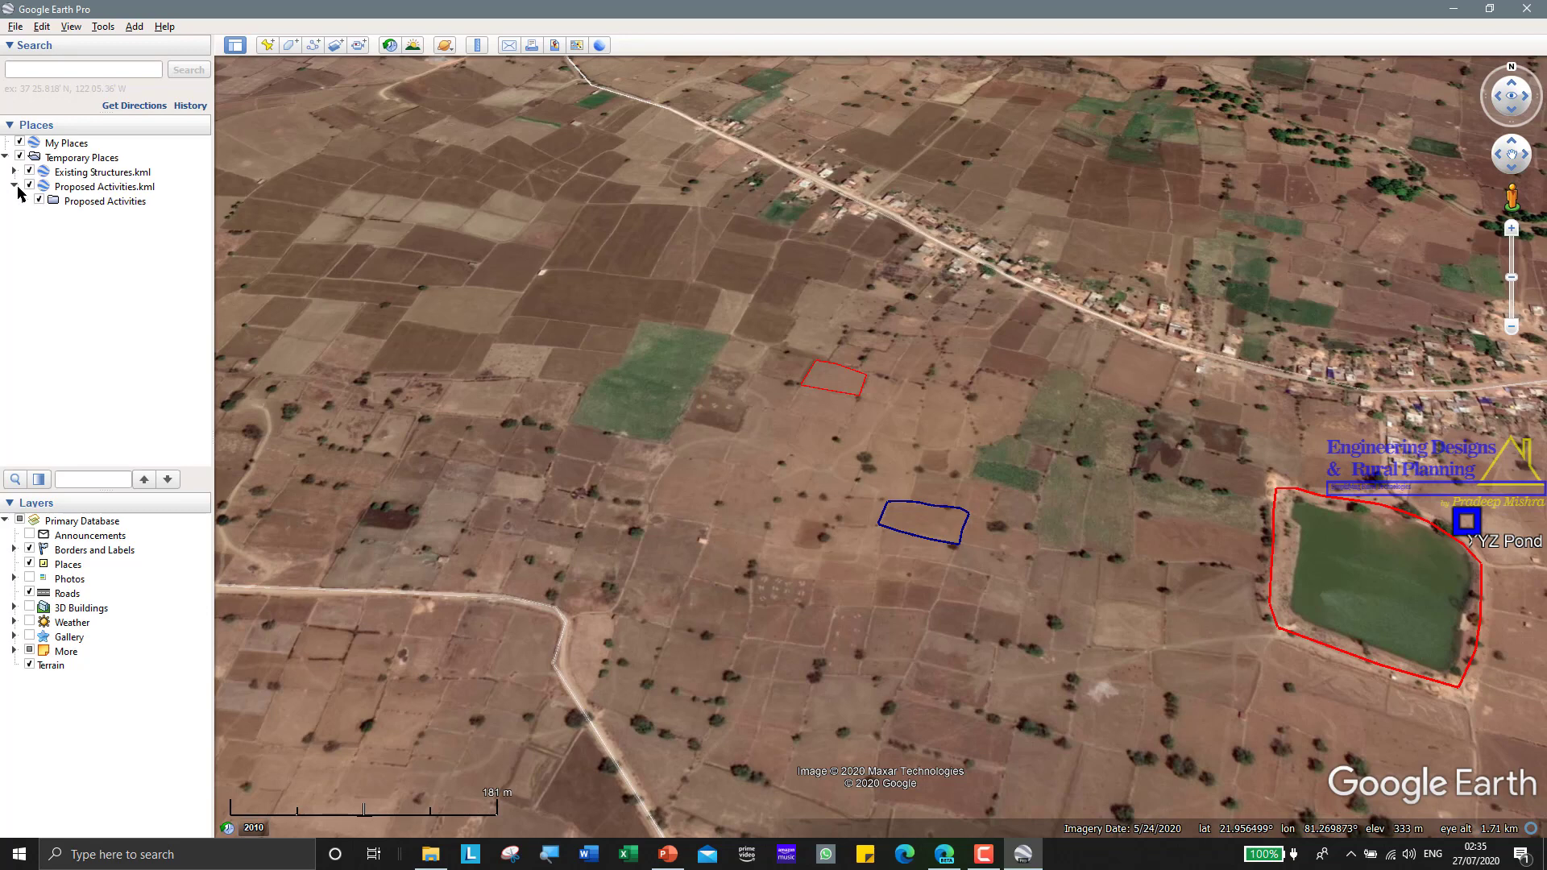
left_click(14, 187)
Delete Existing Structures.kml and Proposed Activities.kml together from Temporary Places.
left_click(90, 187)
left_click(90, 177, "shift")
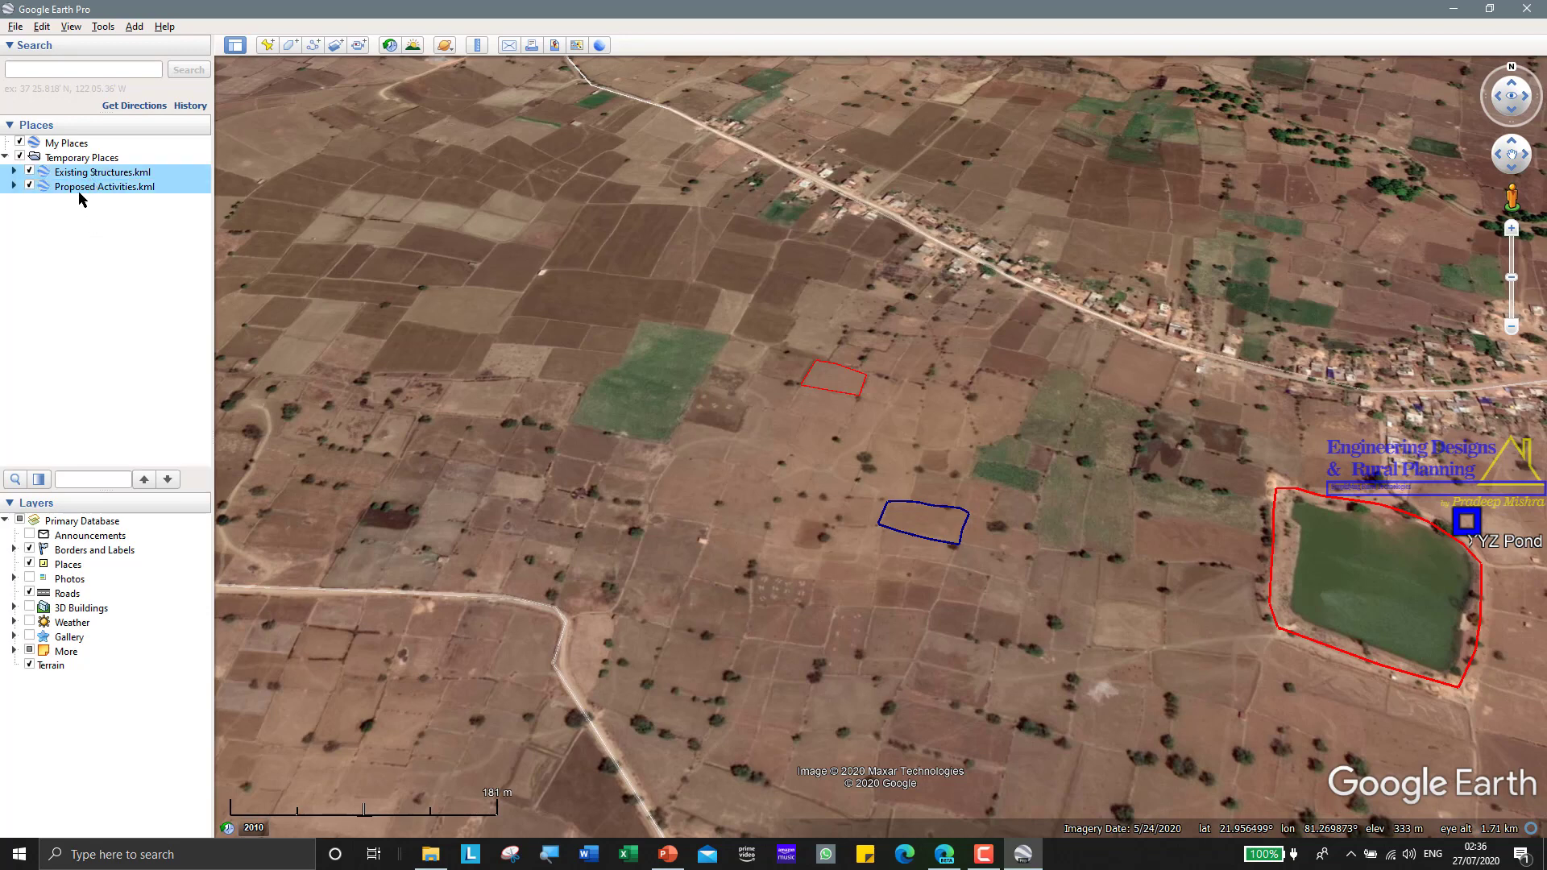
key("Delete")
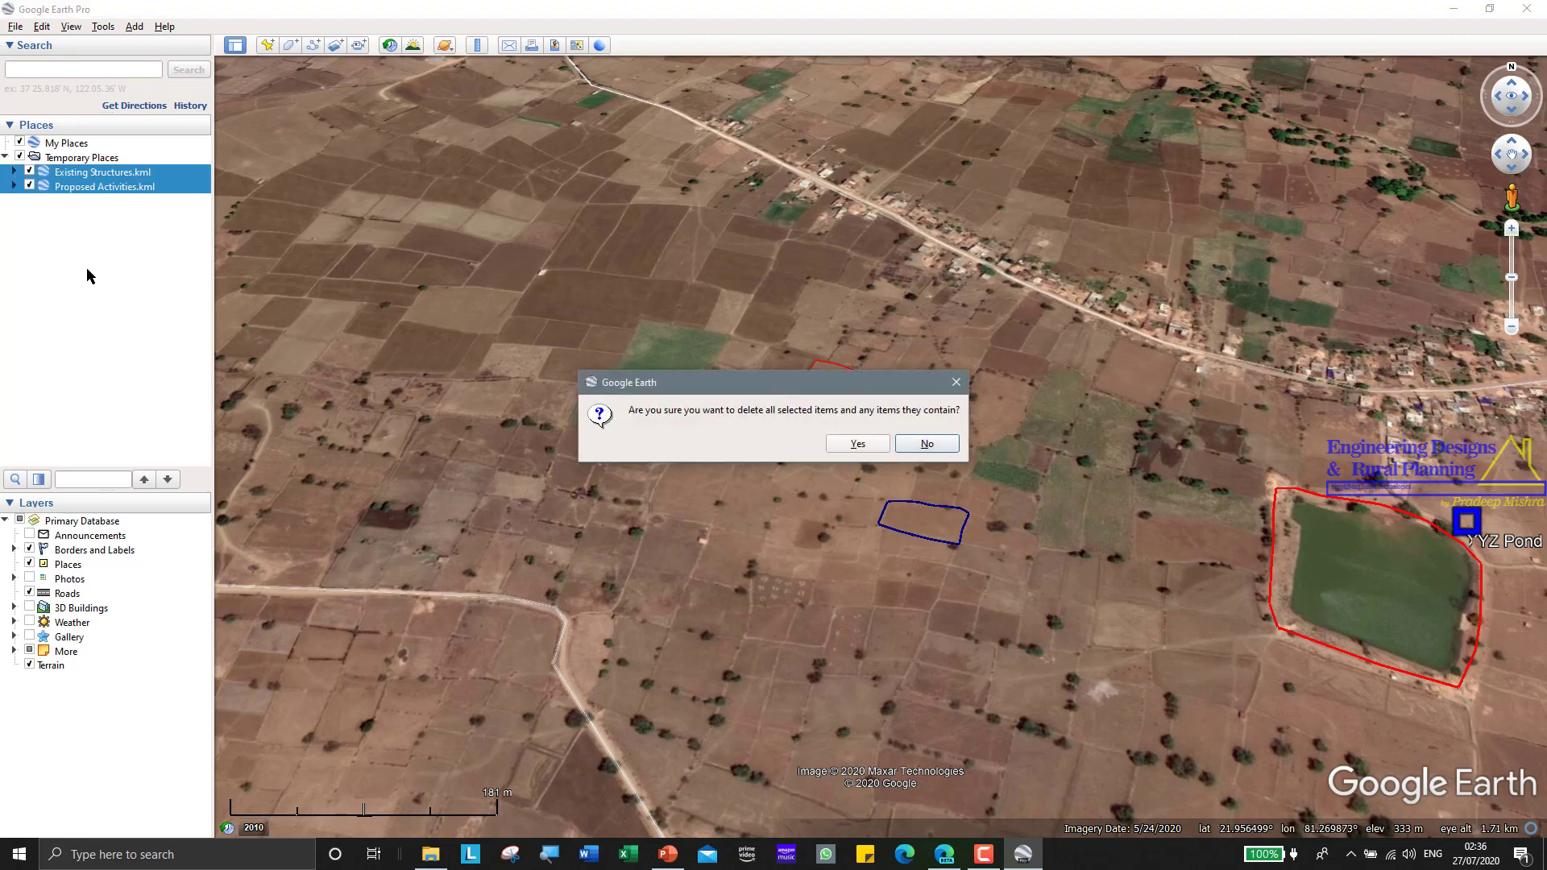
left_click(862, 450)
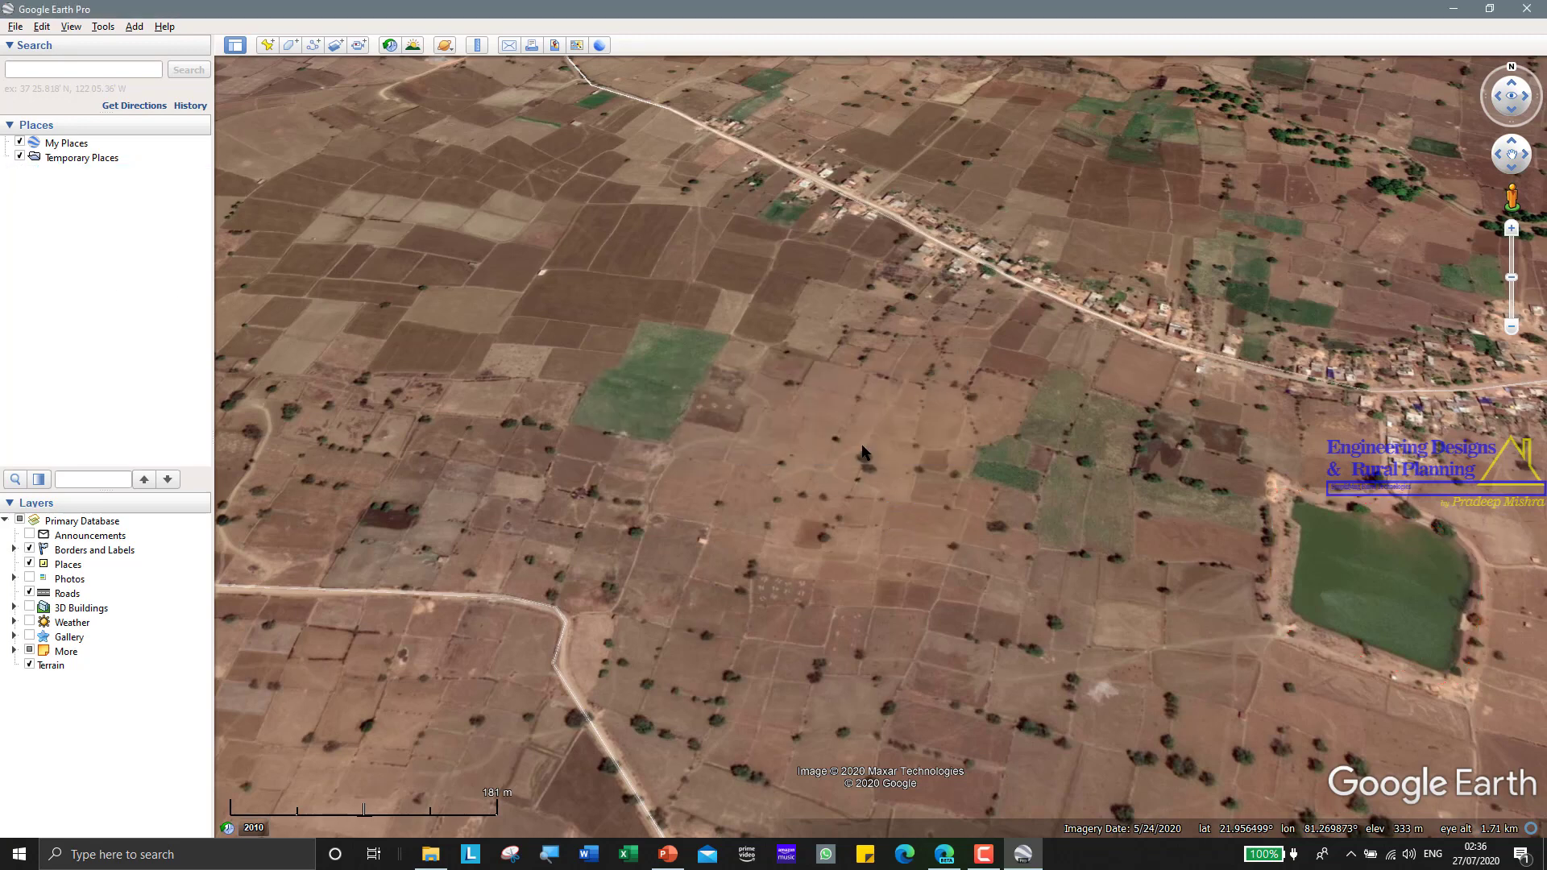
Close Google Earth Pro and refresh the desktop.
left_click(1525, 8)
right_click(891, 35)
left_click(933, 83)
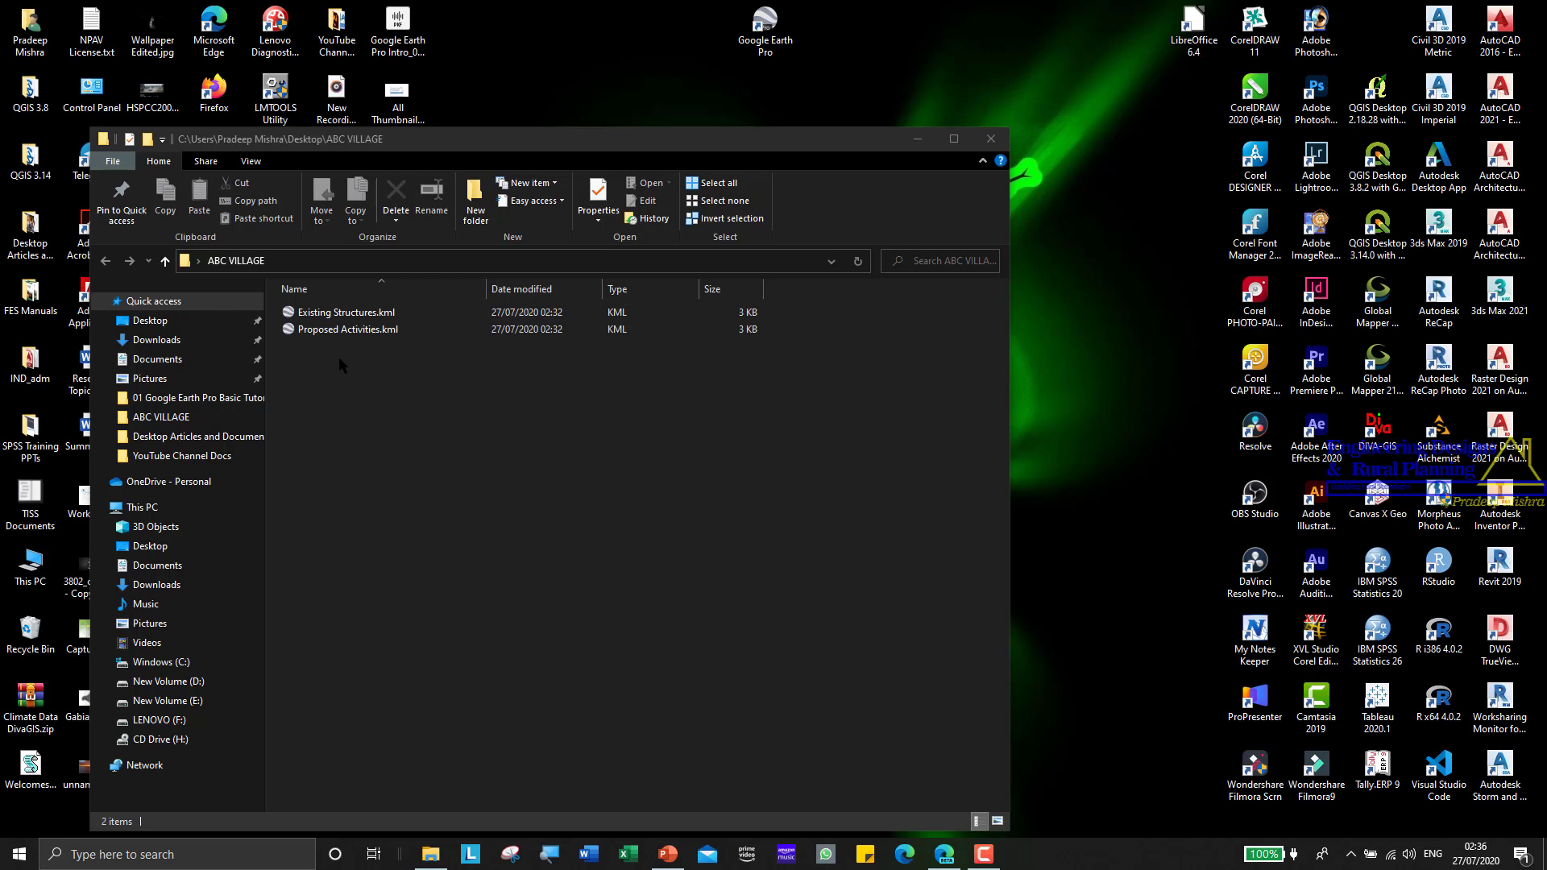
Launch Existing Structures.kml directly from the ABC VILLAGE folder into Google Earth Pro and view the villages around the pond.
double_click(344, 315)
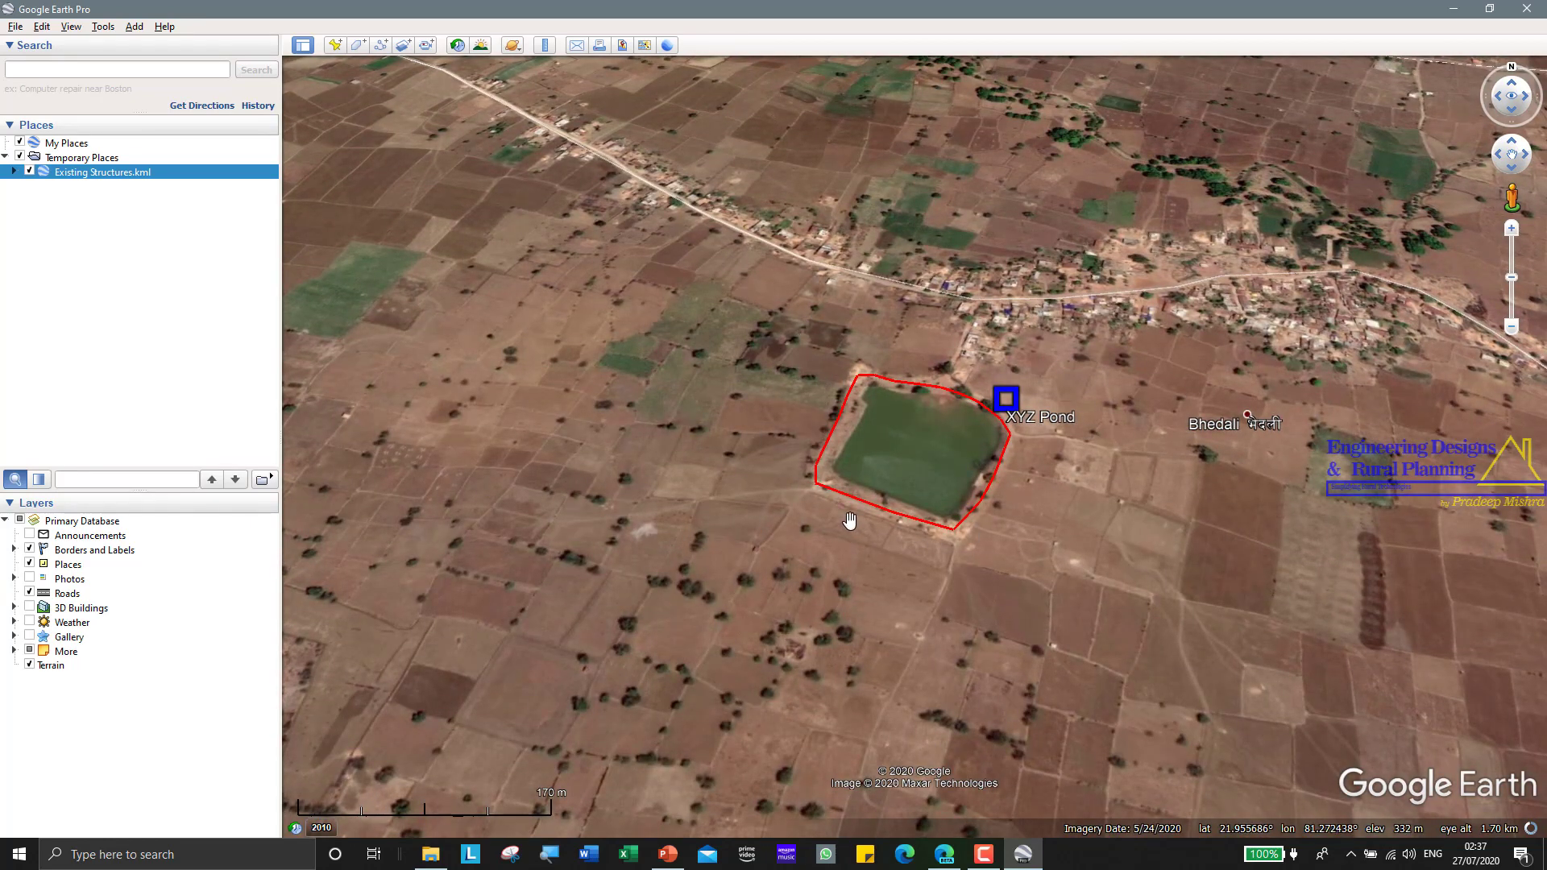
scroll(940, 436, "down", 3)
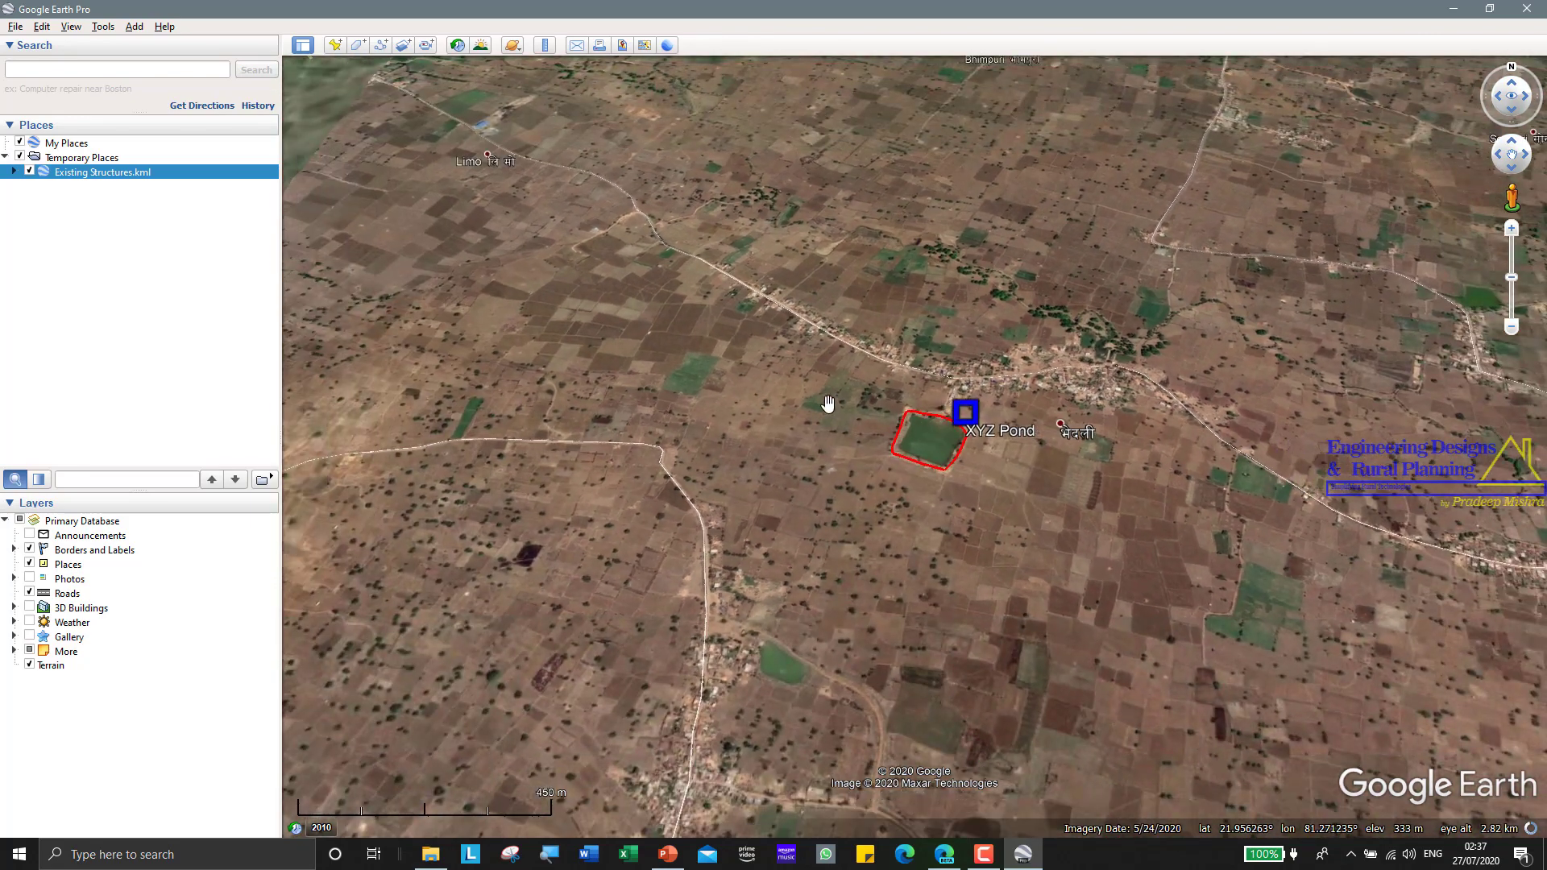
scroll(827, 400, "down", 1)
scroll(828, 400, "down", 1)
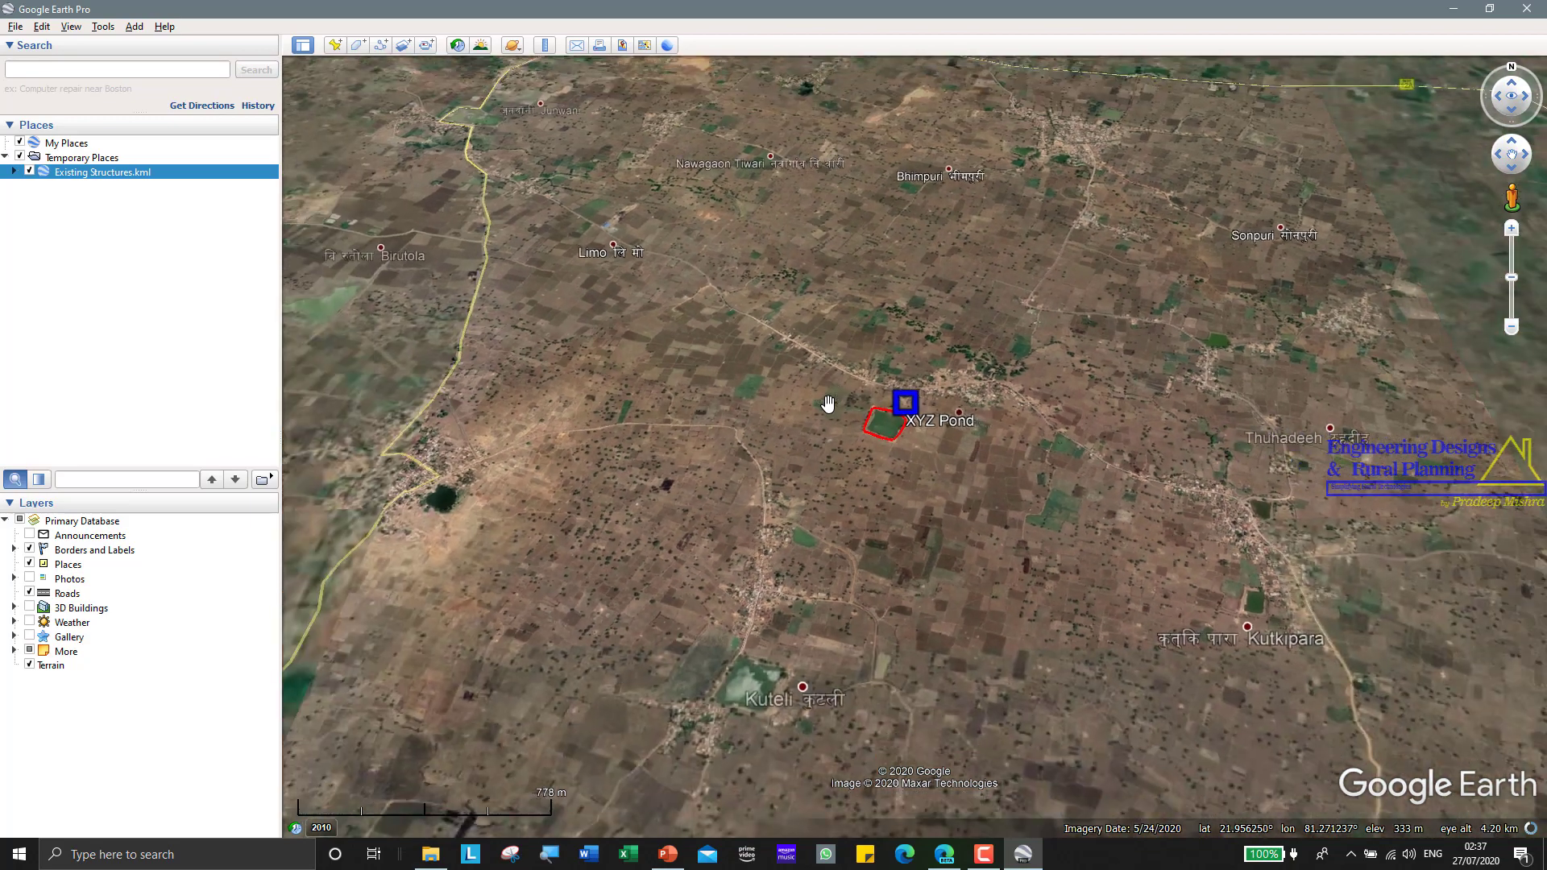